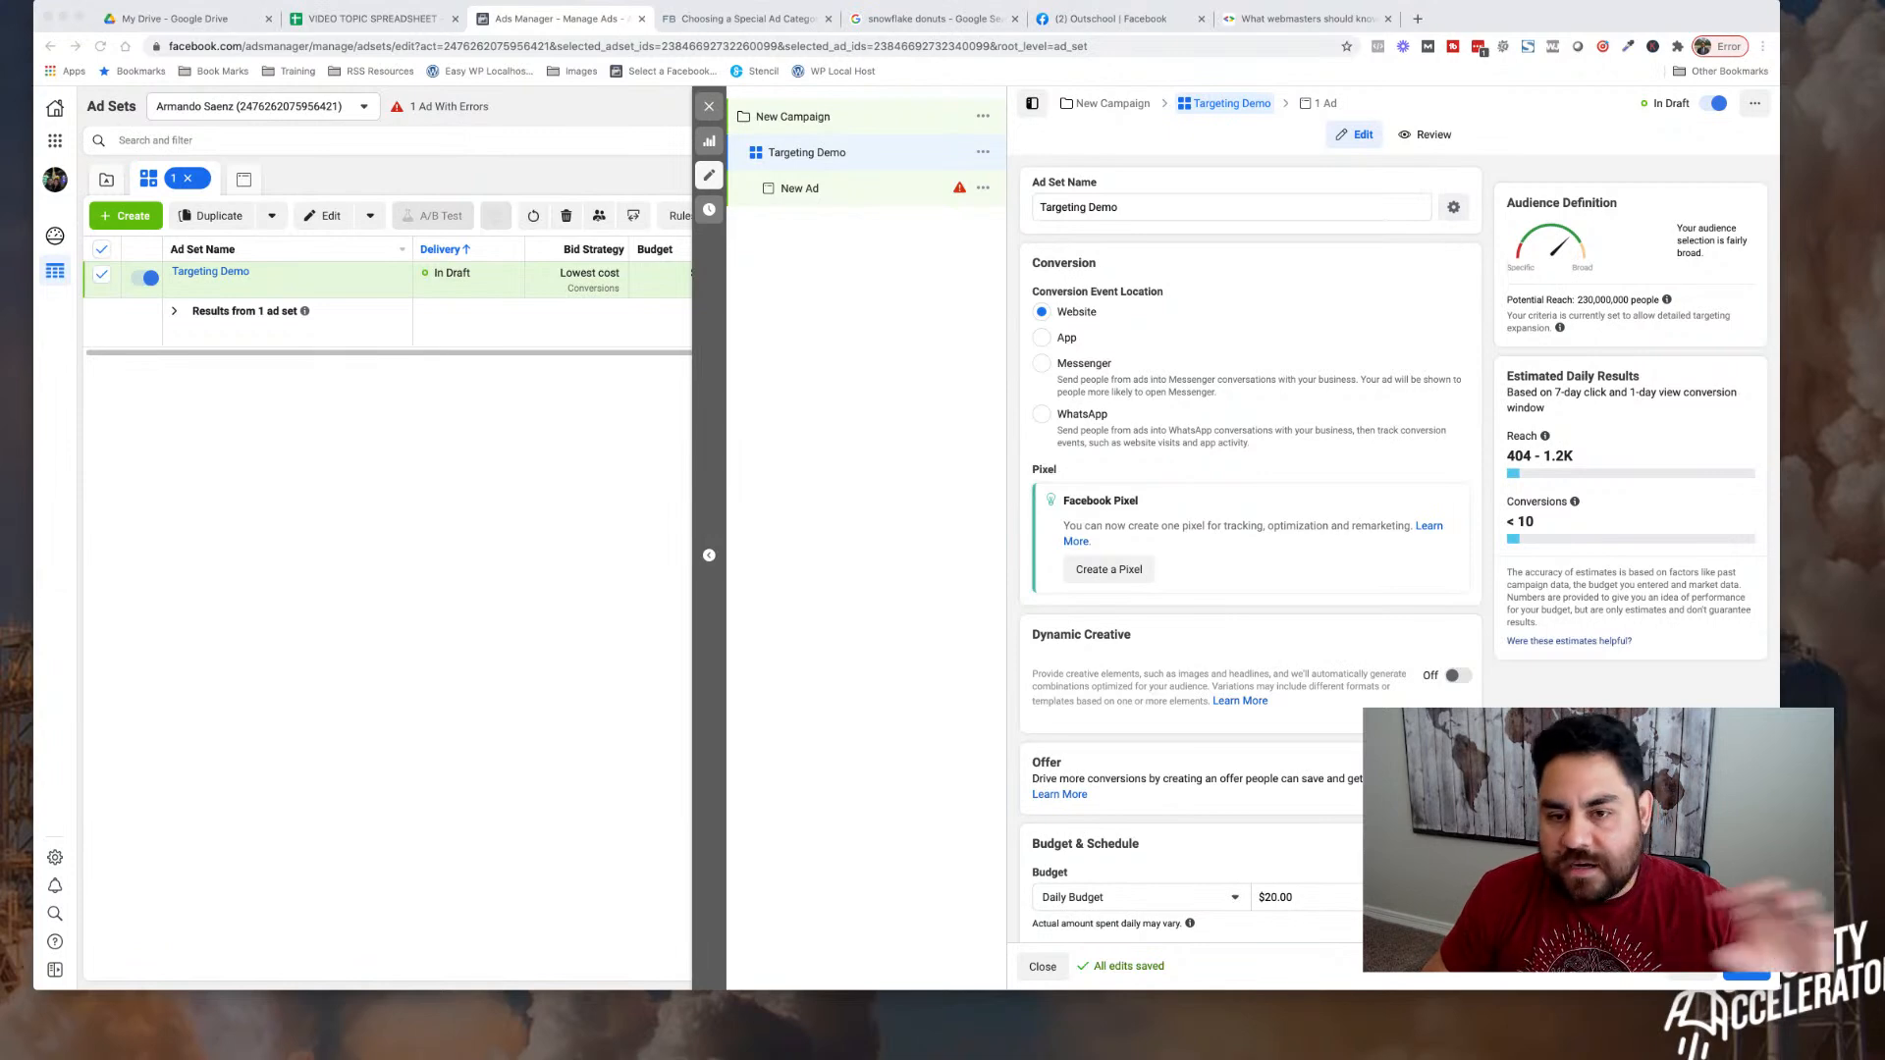
- Open the Targeting Demo ad set's location, age, gender and detailed targeting settings for editing and reveal the additional audience options
scroll(1247, 550, down, 1)
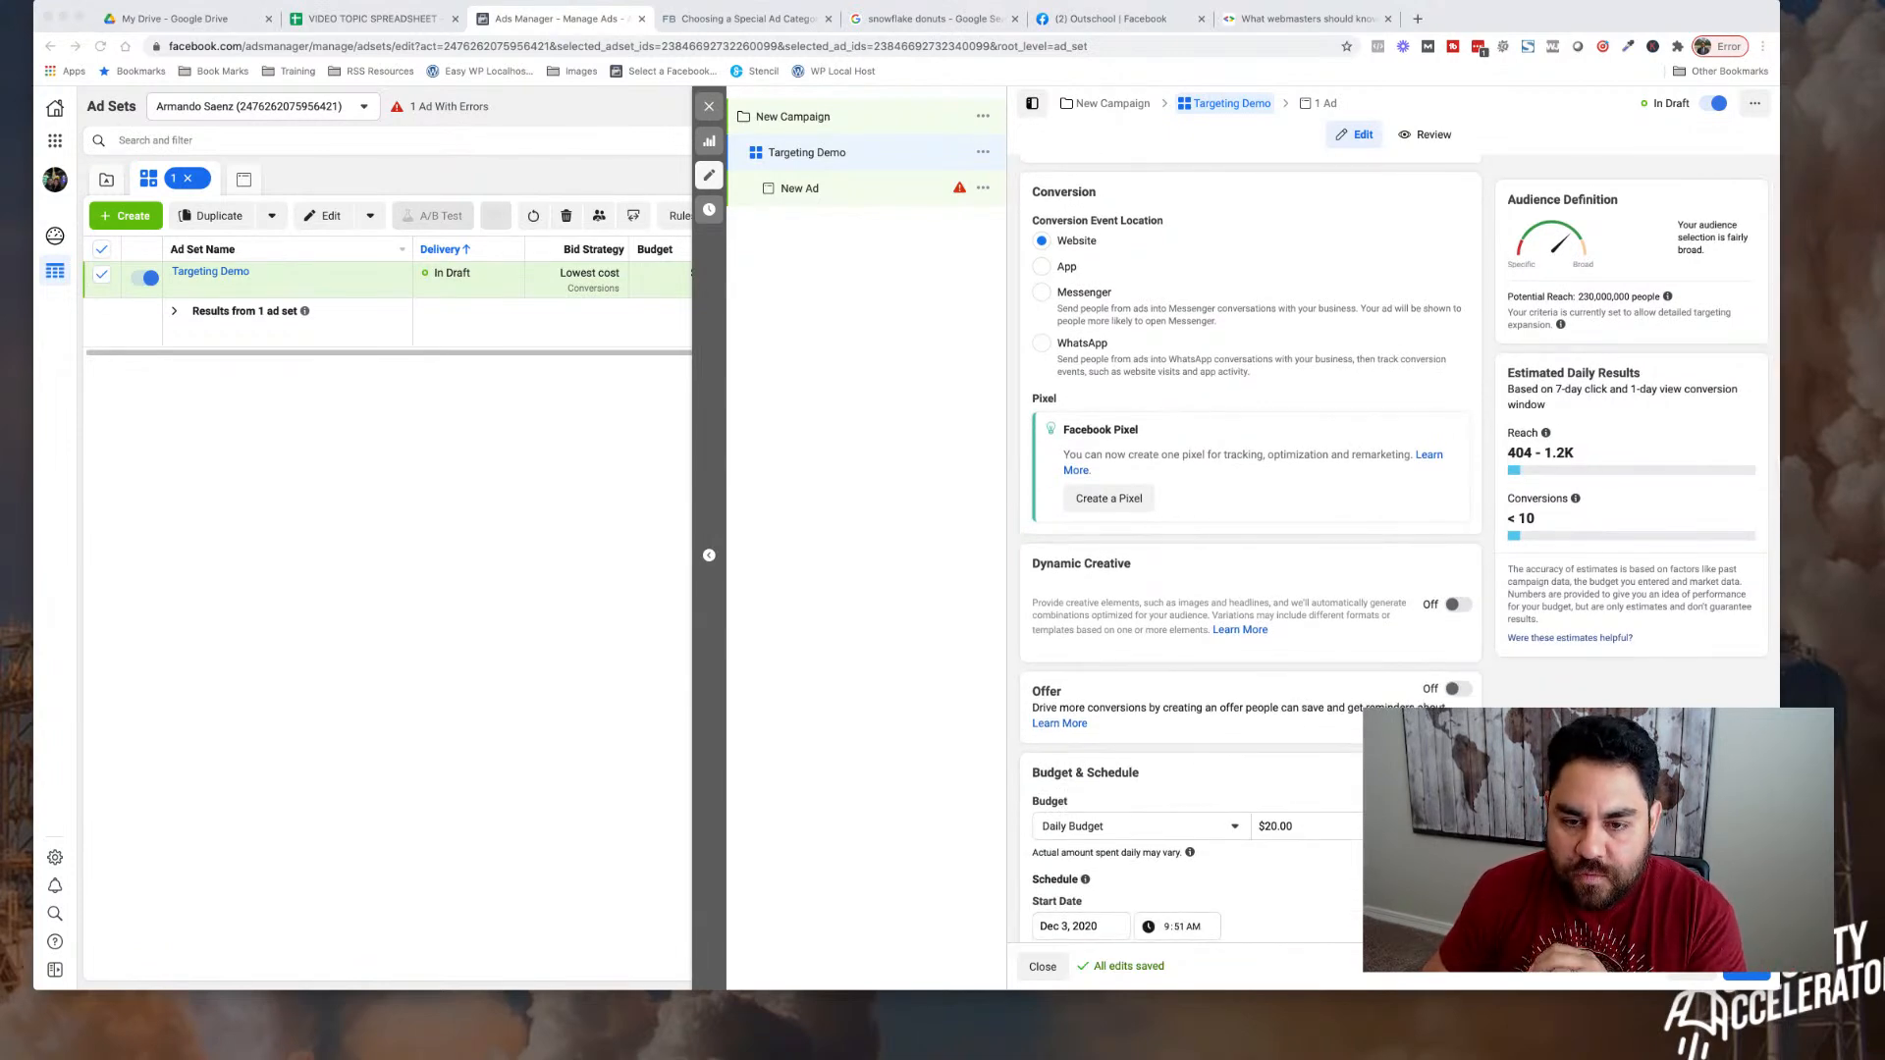
scroll(1247, 550, down, 5)
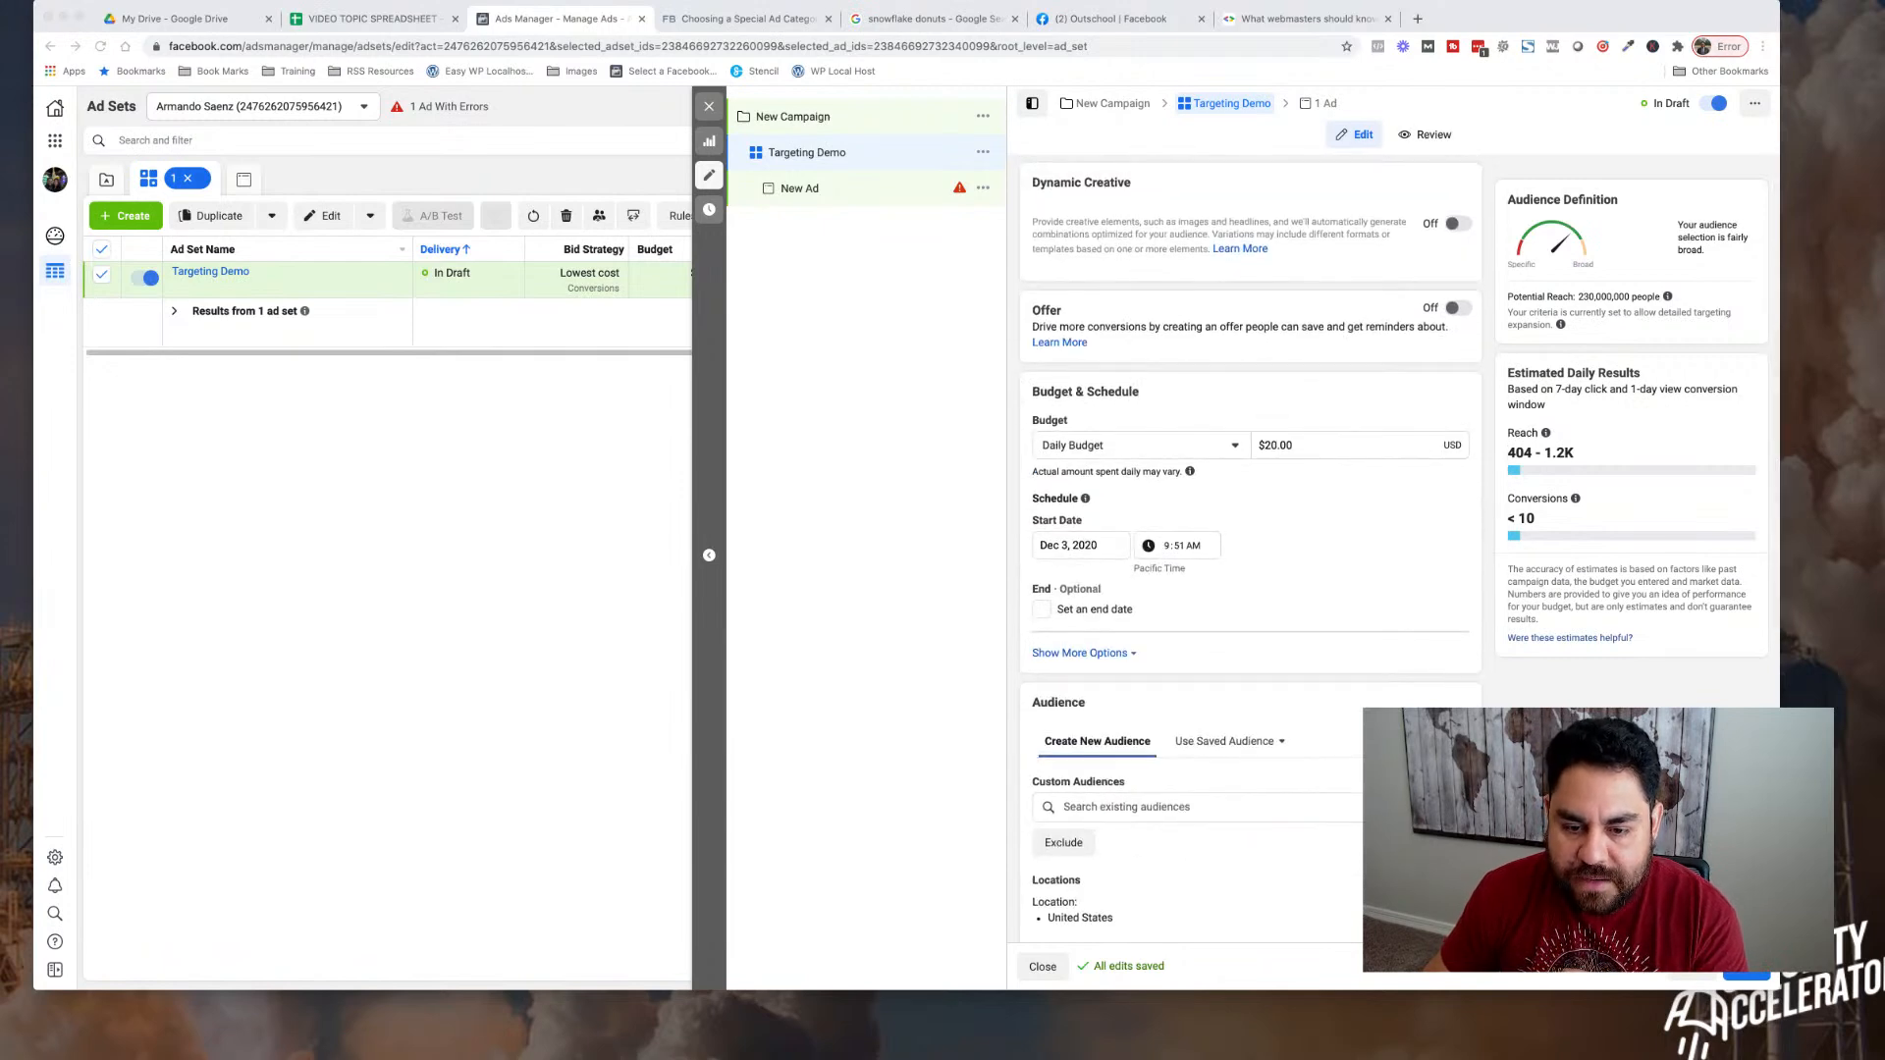
scroll(1247, 550, down, 4)
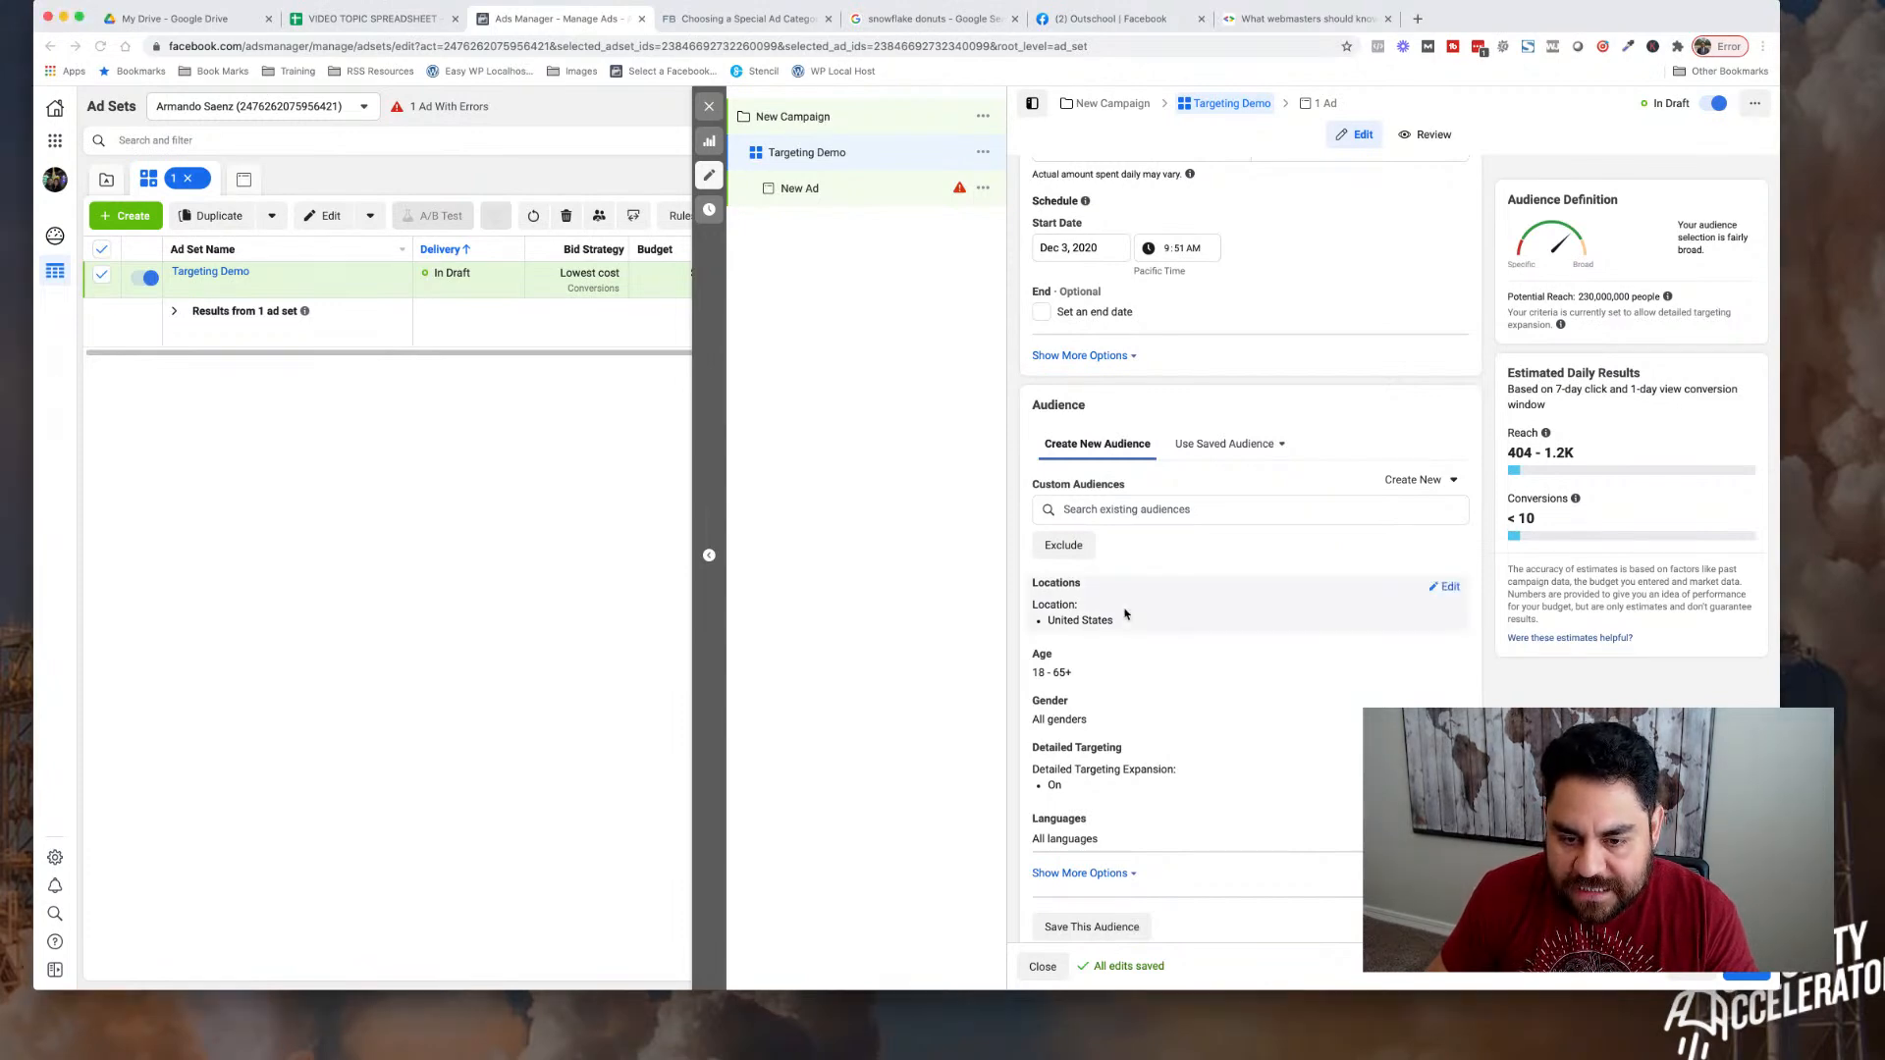
click(1449, 590)
scroll(1285, 760, down, 2)
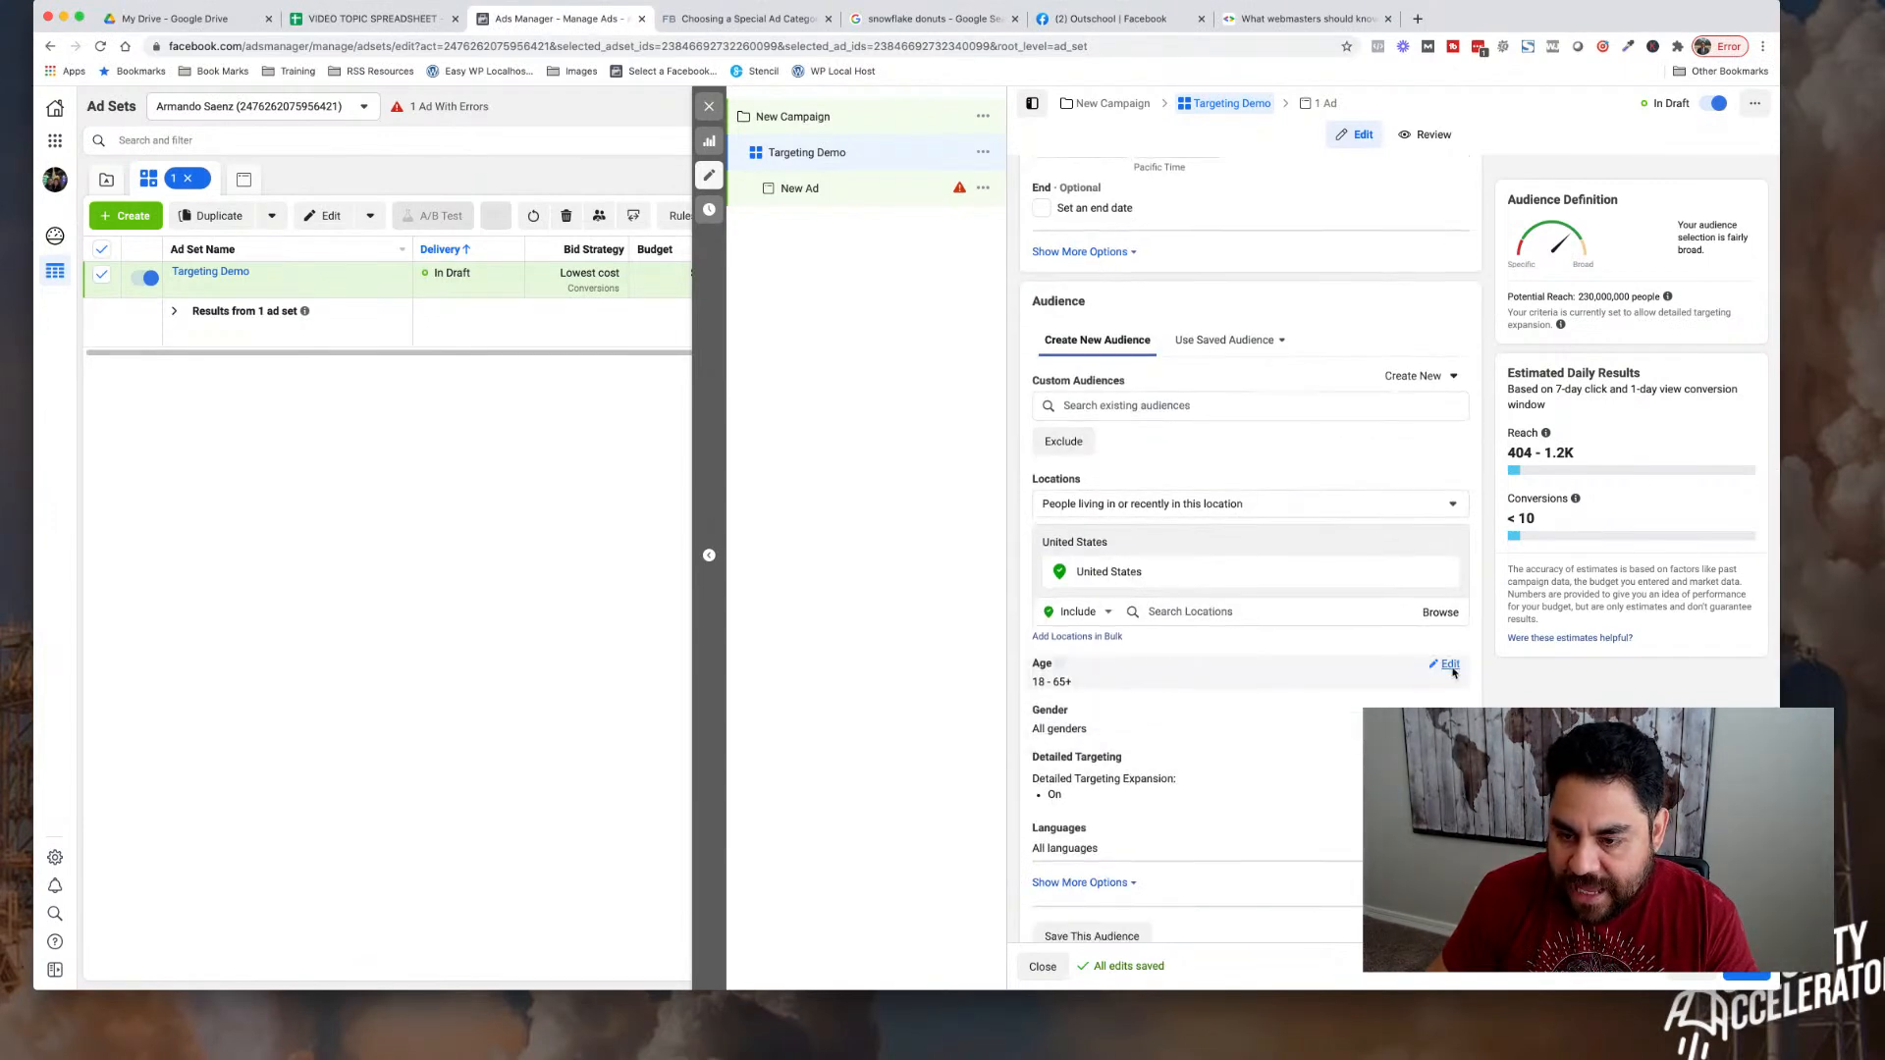
click(1455, 672)
scroll(1455, 672, down, 2)
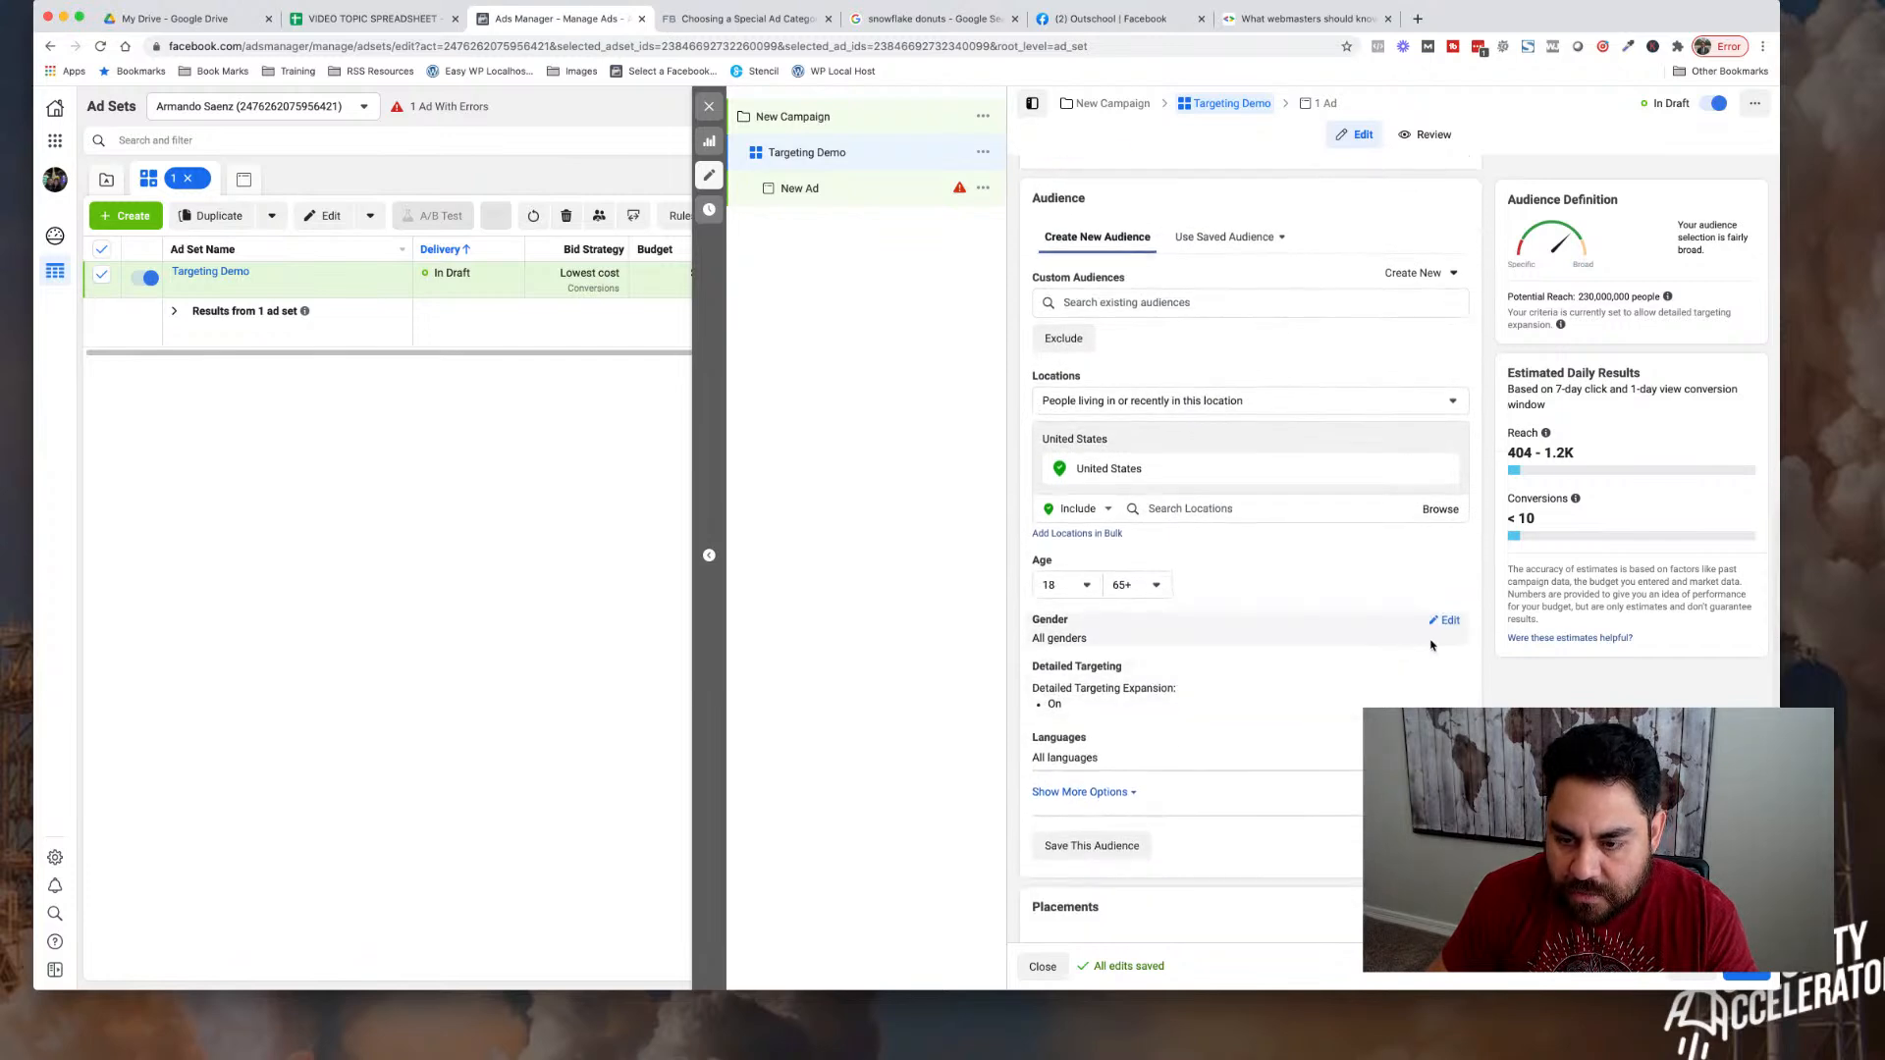
click(1451, 622)
click(1447, 674)
scroll(1139, 726, down, 3)
click(1132, 720)
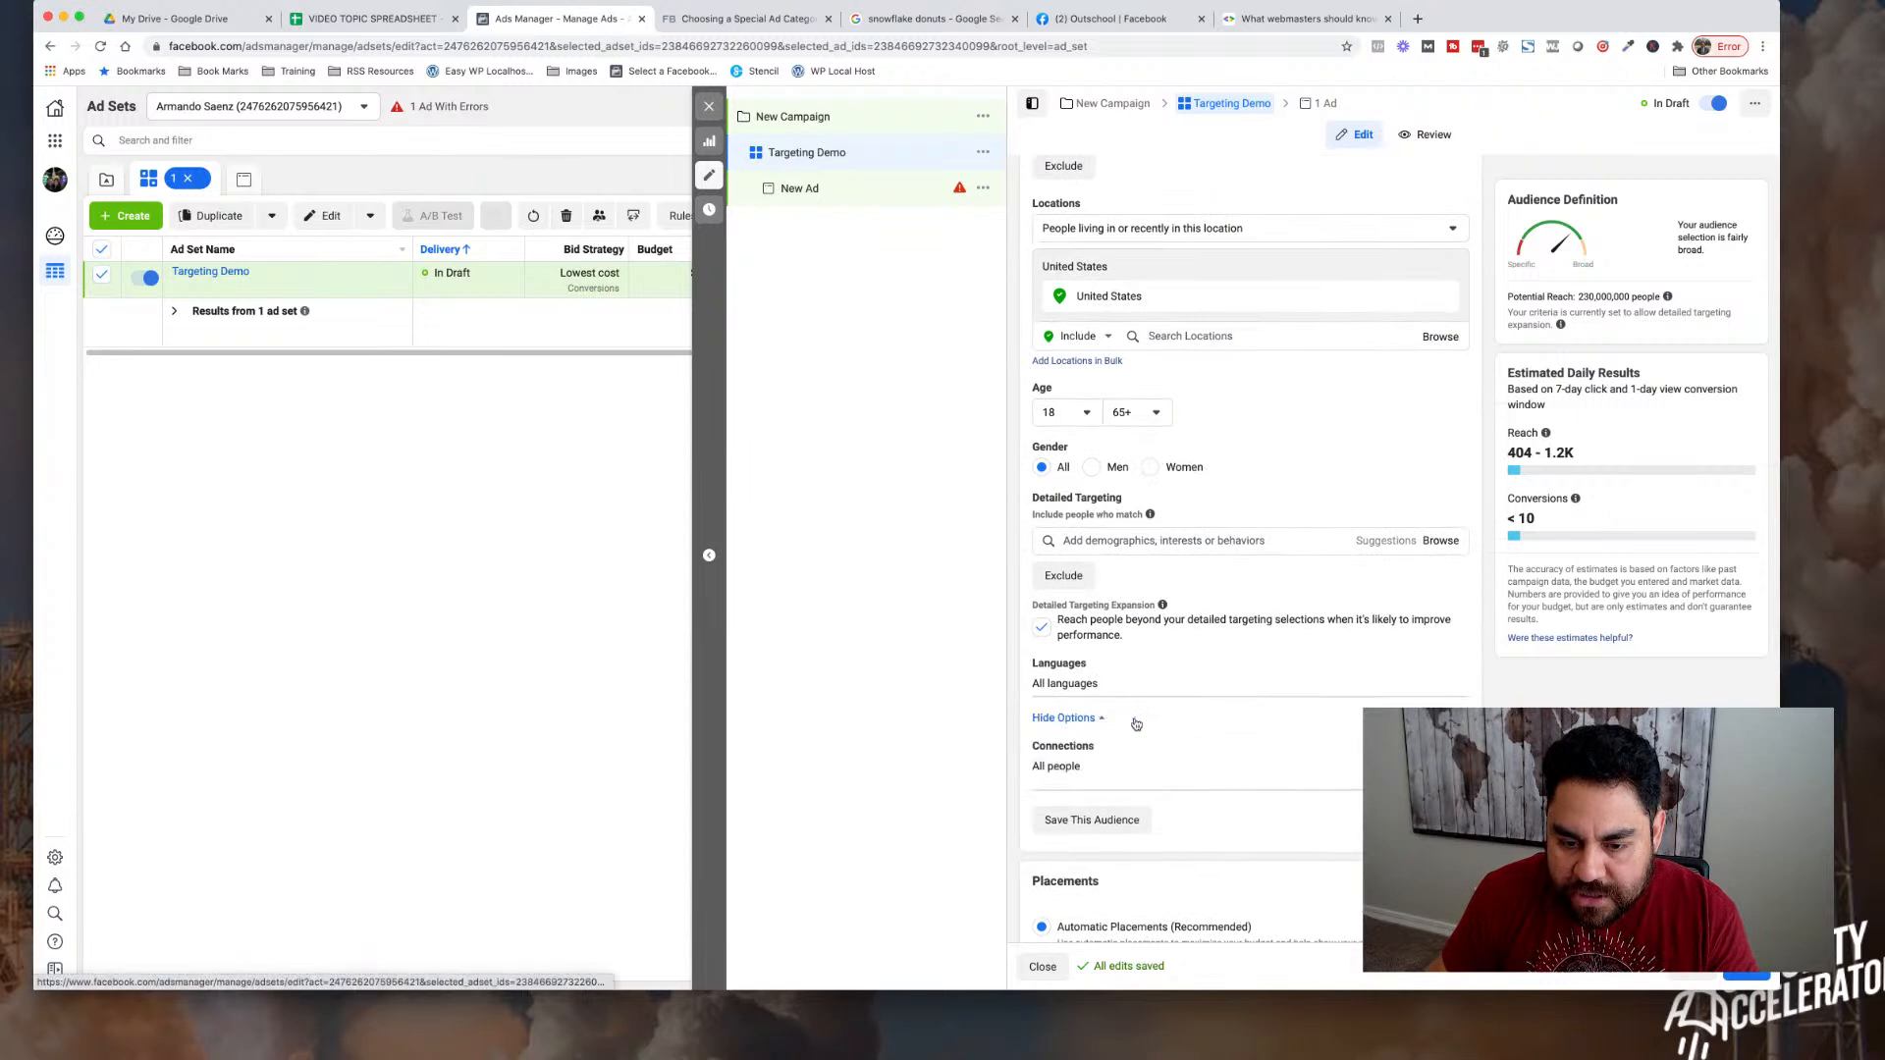
- Turn off Detailed Targeting Expansion so ads do not reach people beyond the detailed targeting selections
click(1043, 627)
click(1042, 628)
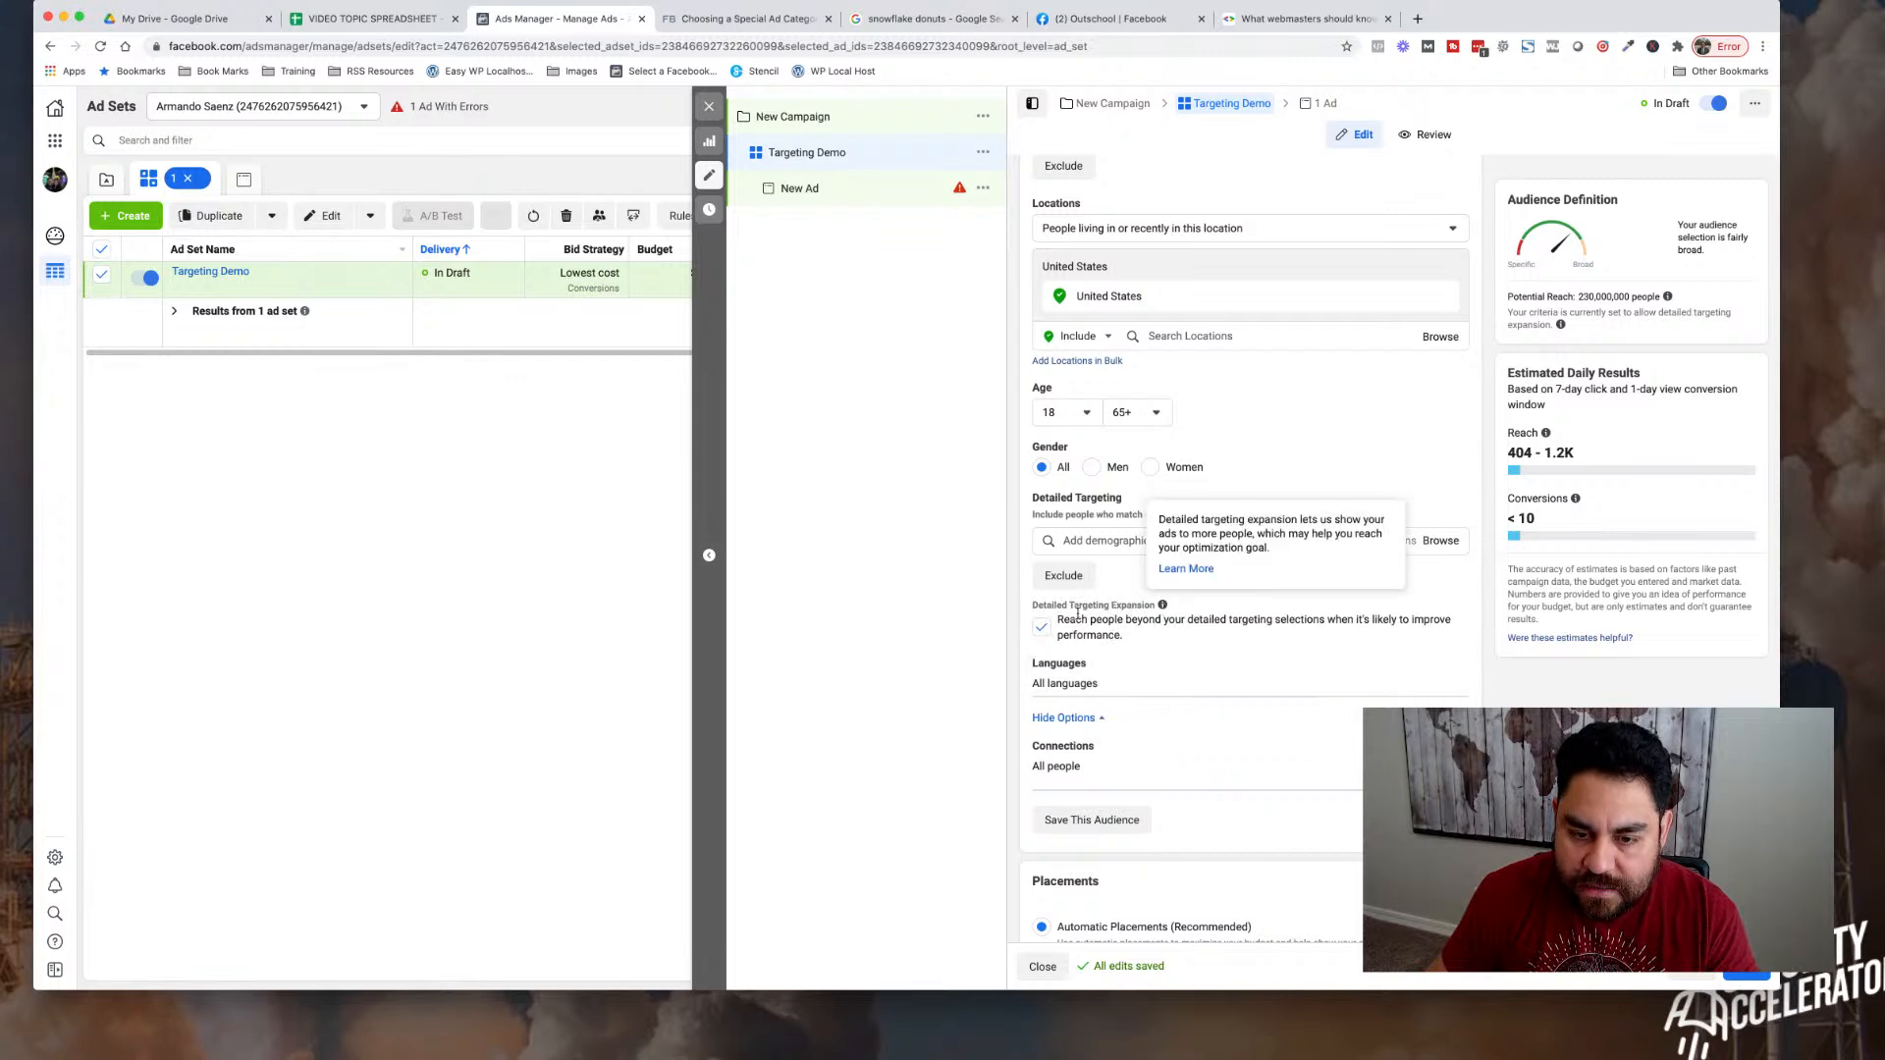
click(1043, 628)
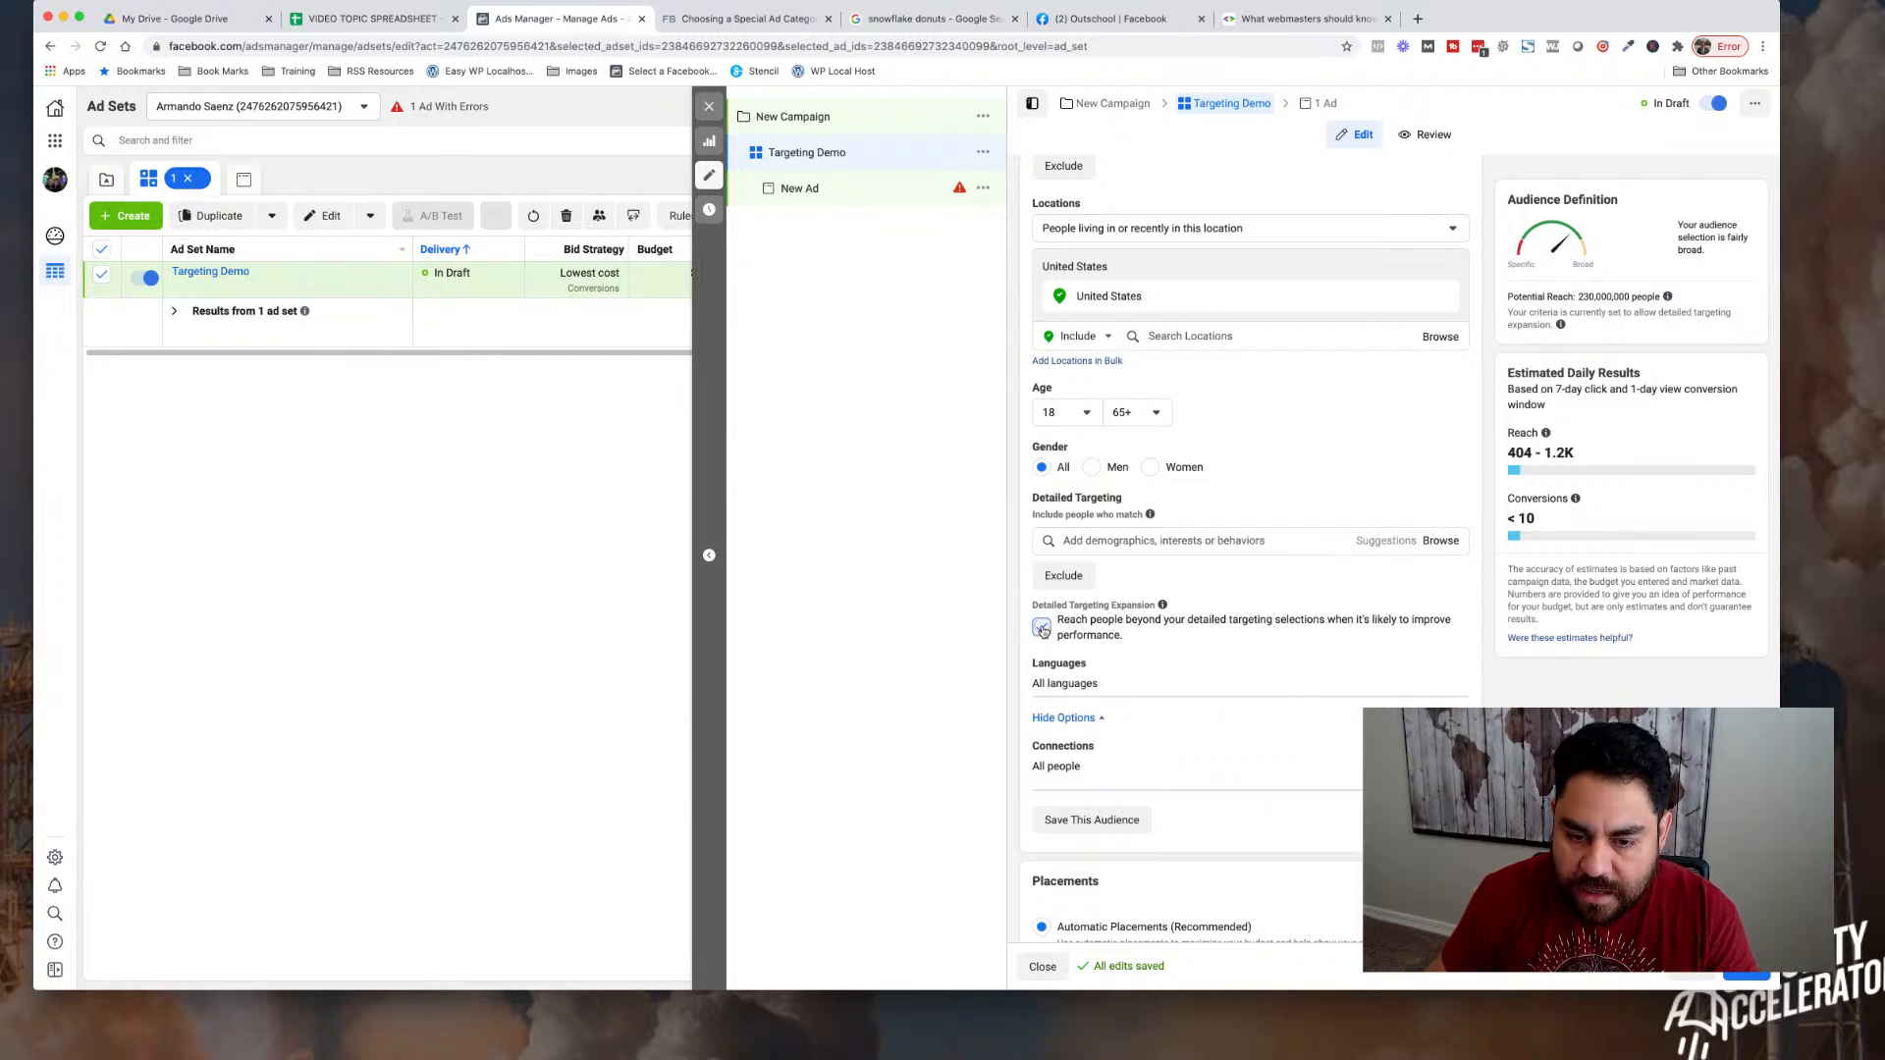
- Copy the street address of the Snowflake Donuts shop in Richmond from the Google search results
scroll(1196, 608, up, 3)
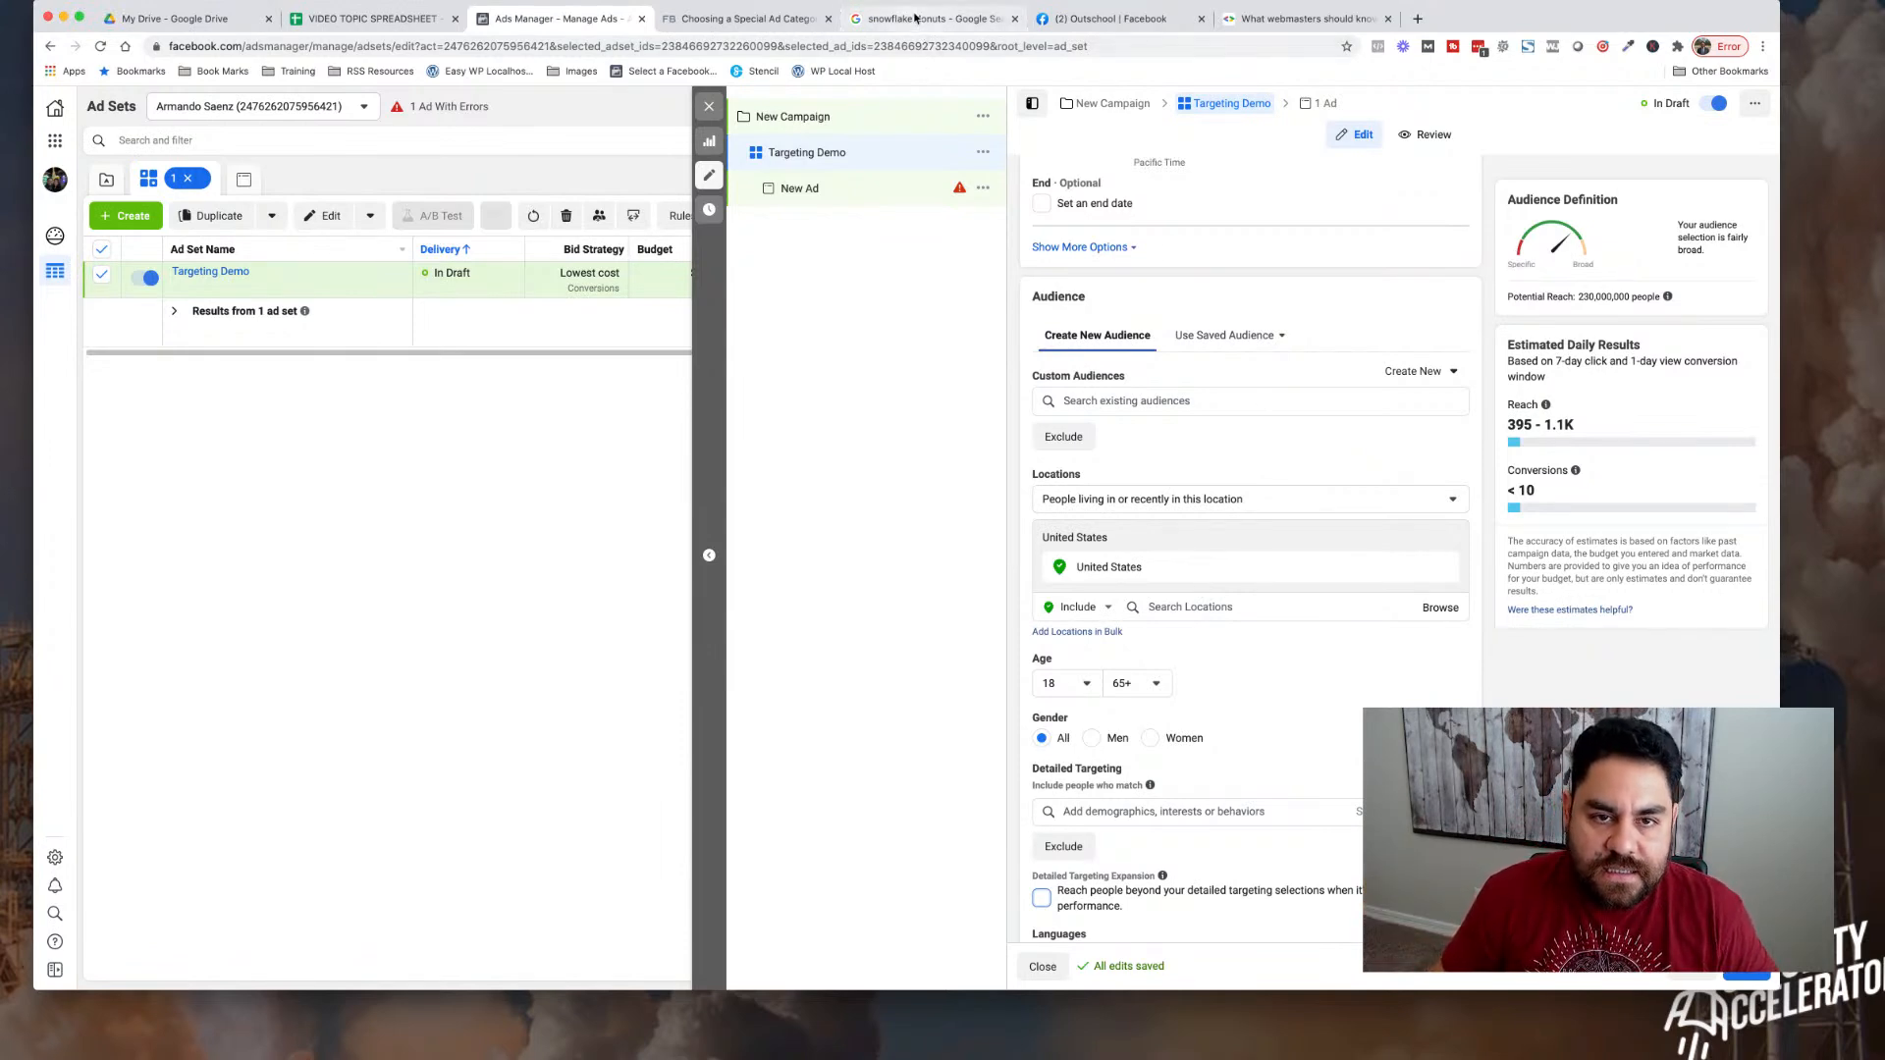
click(915, 19)
click(506, 358)
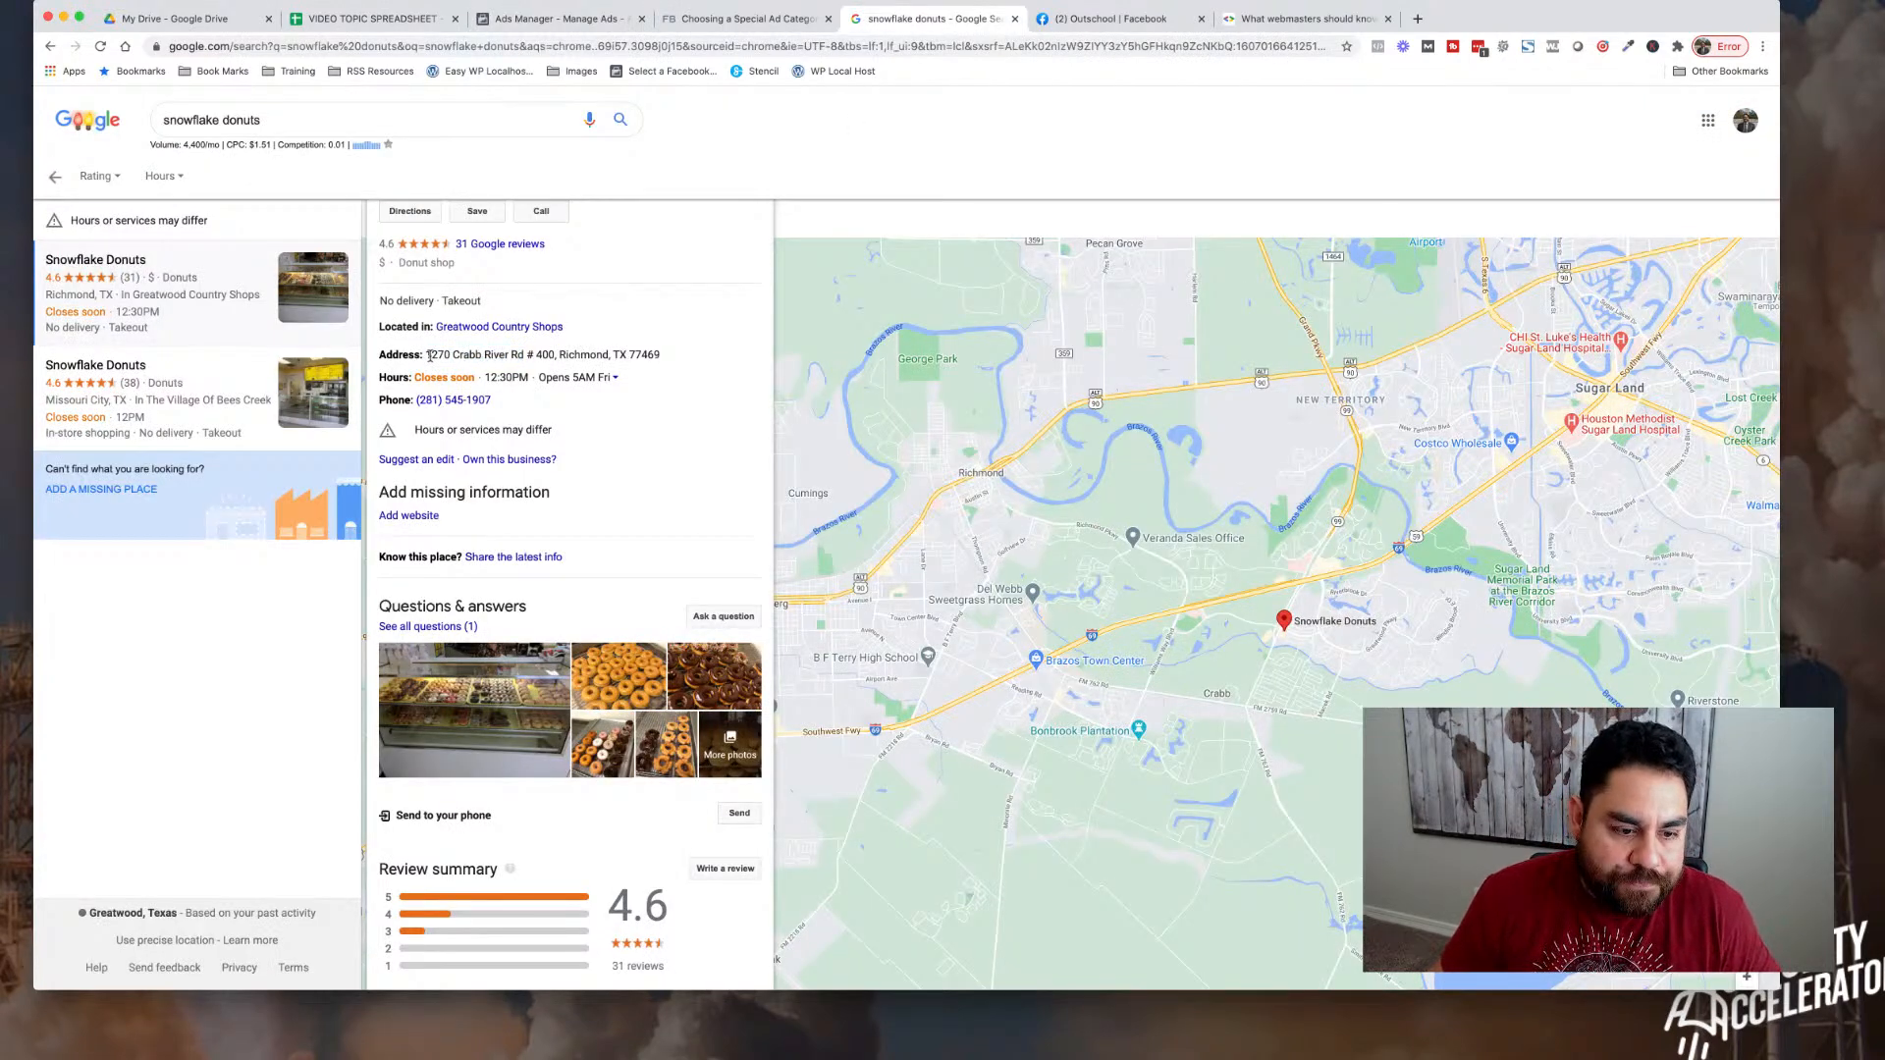
drag(427, 357, 528, 357)
key(super+c)
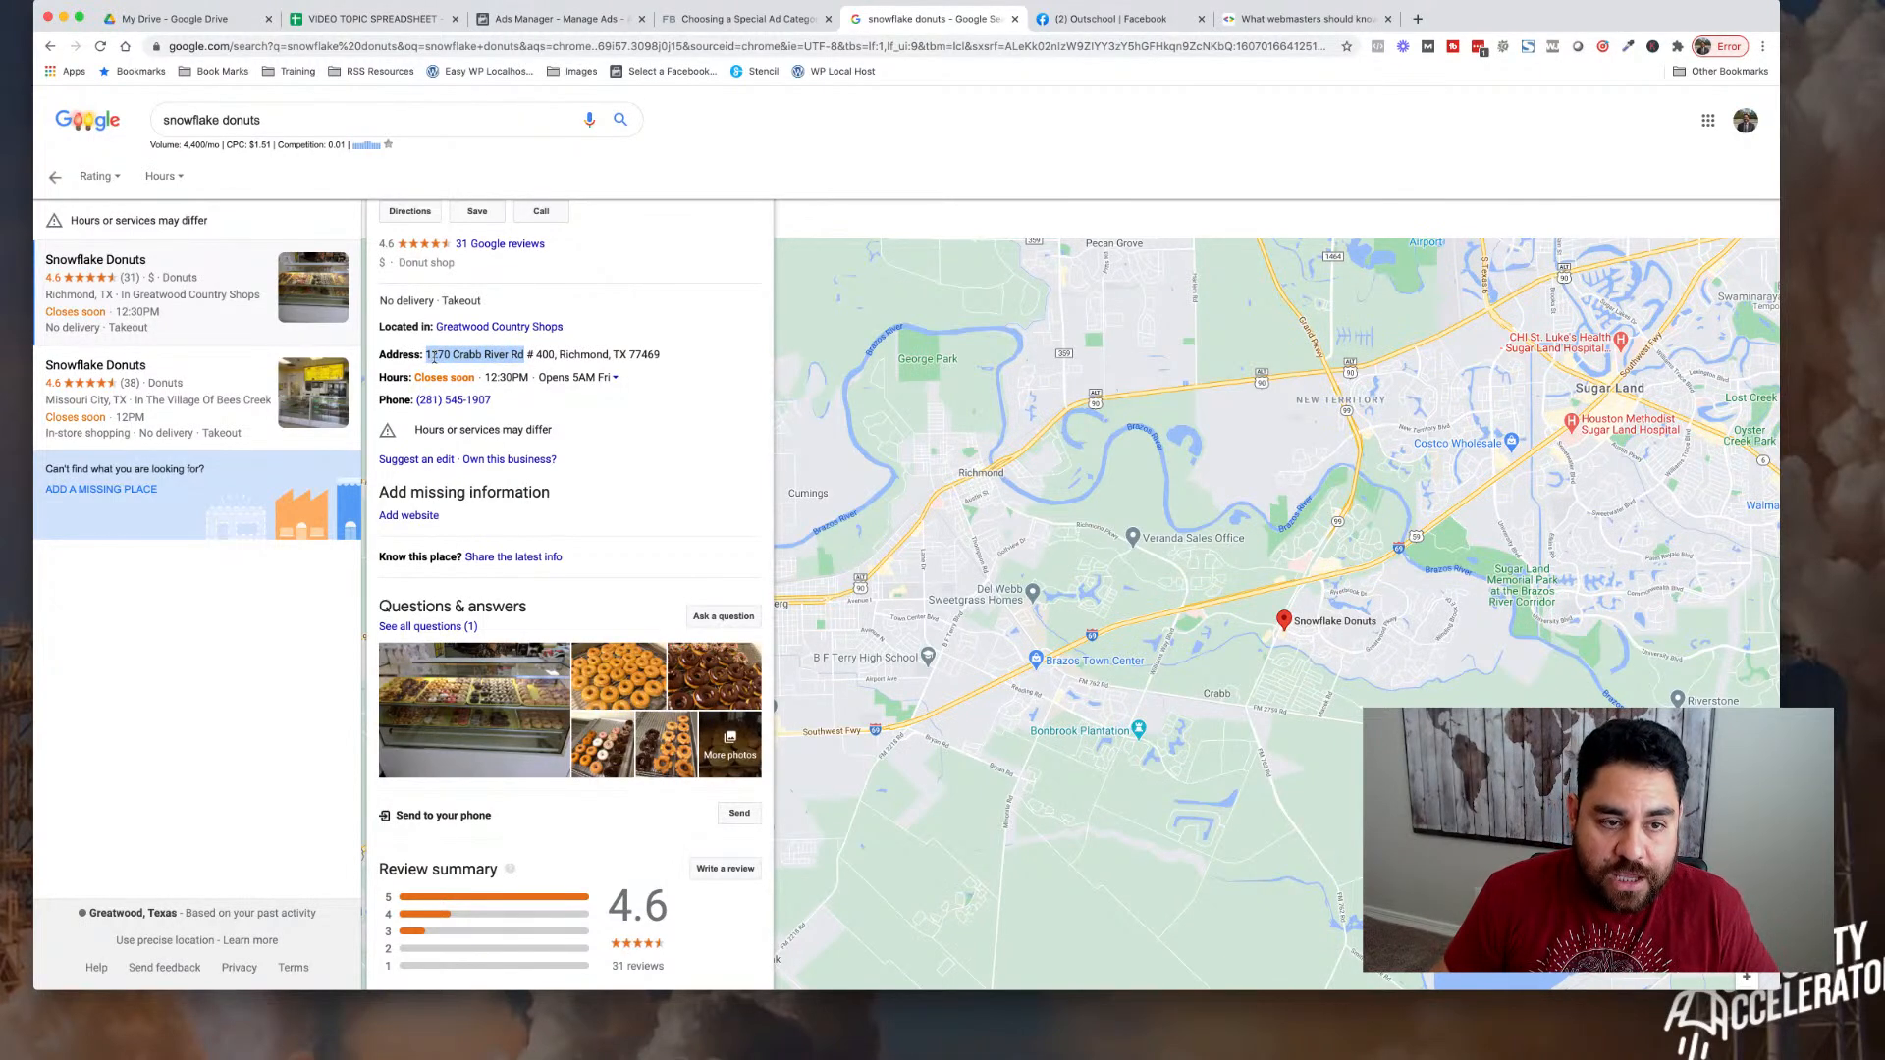
- Back in Ads Manager, target the copied shop address instead of the United States and review the choices for people in this location
click(584, 19)
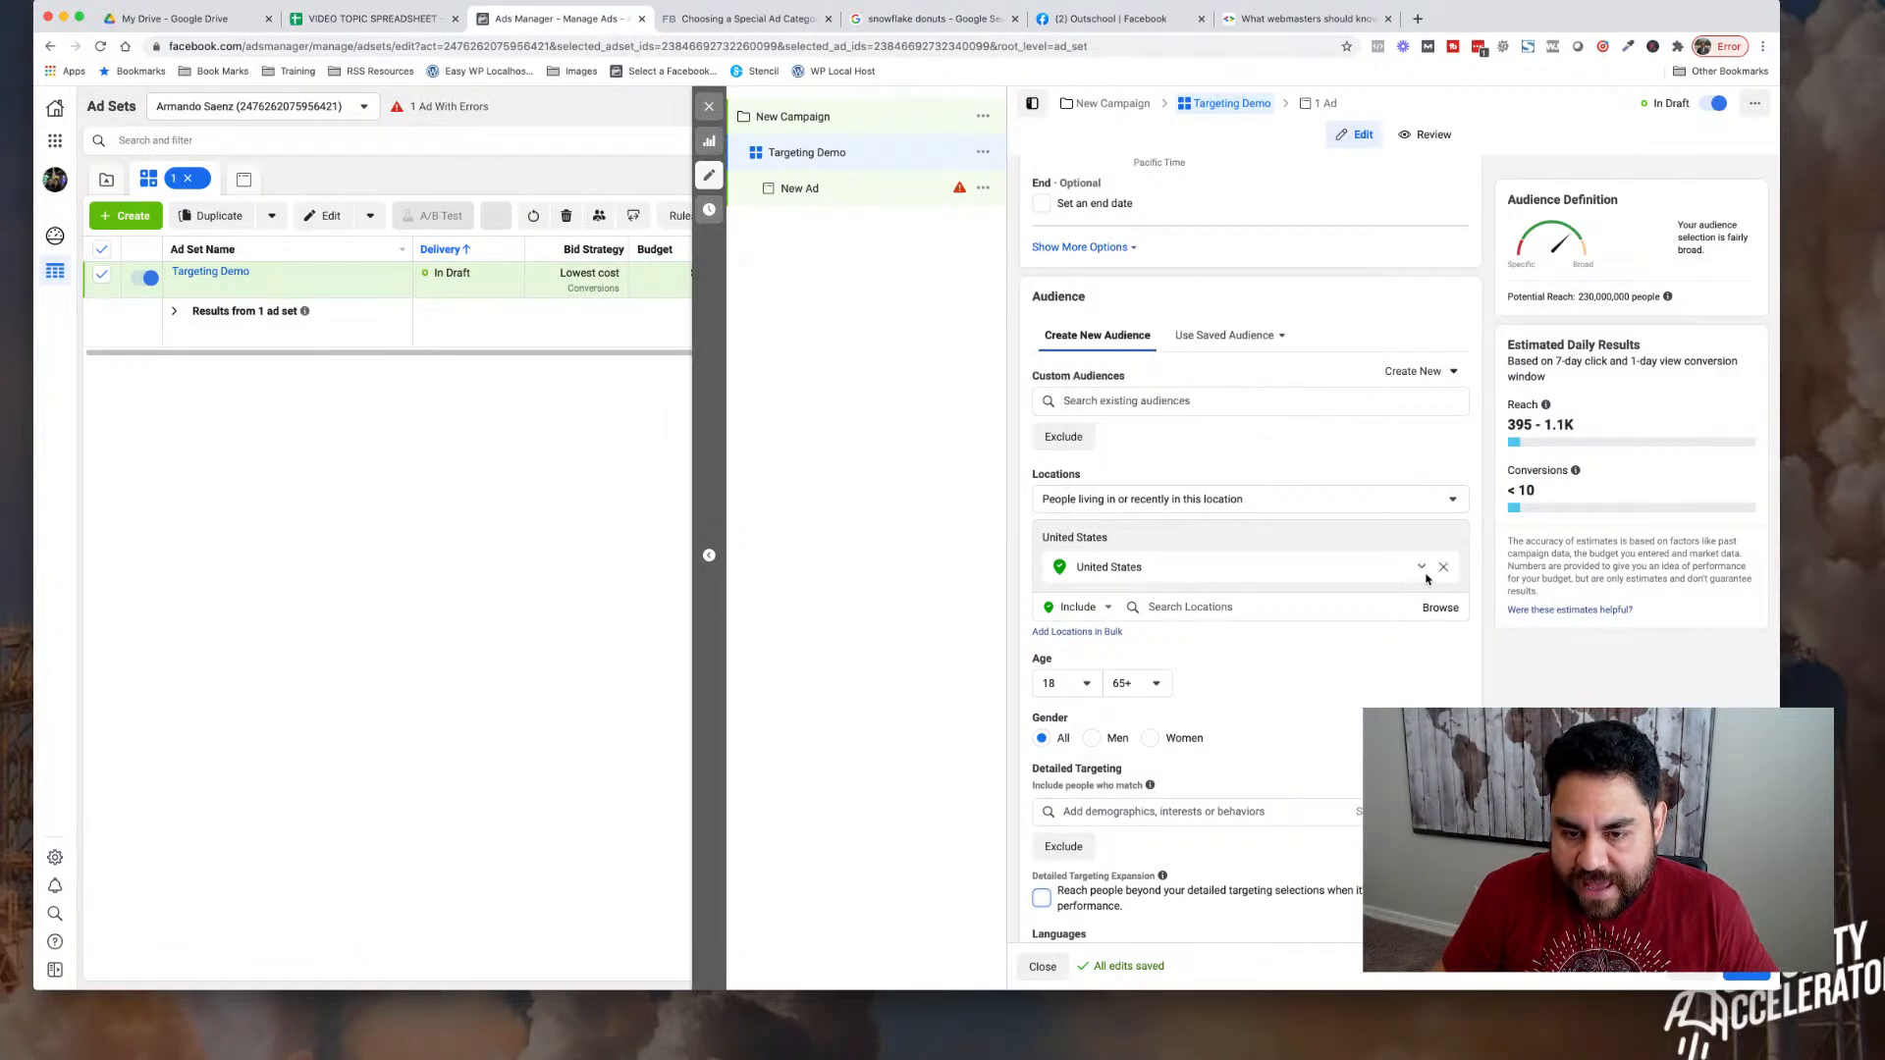
click(1168, 608)
key(super+v)
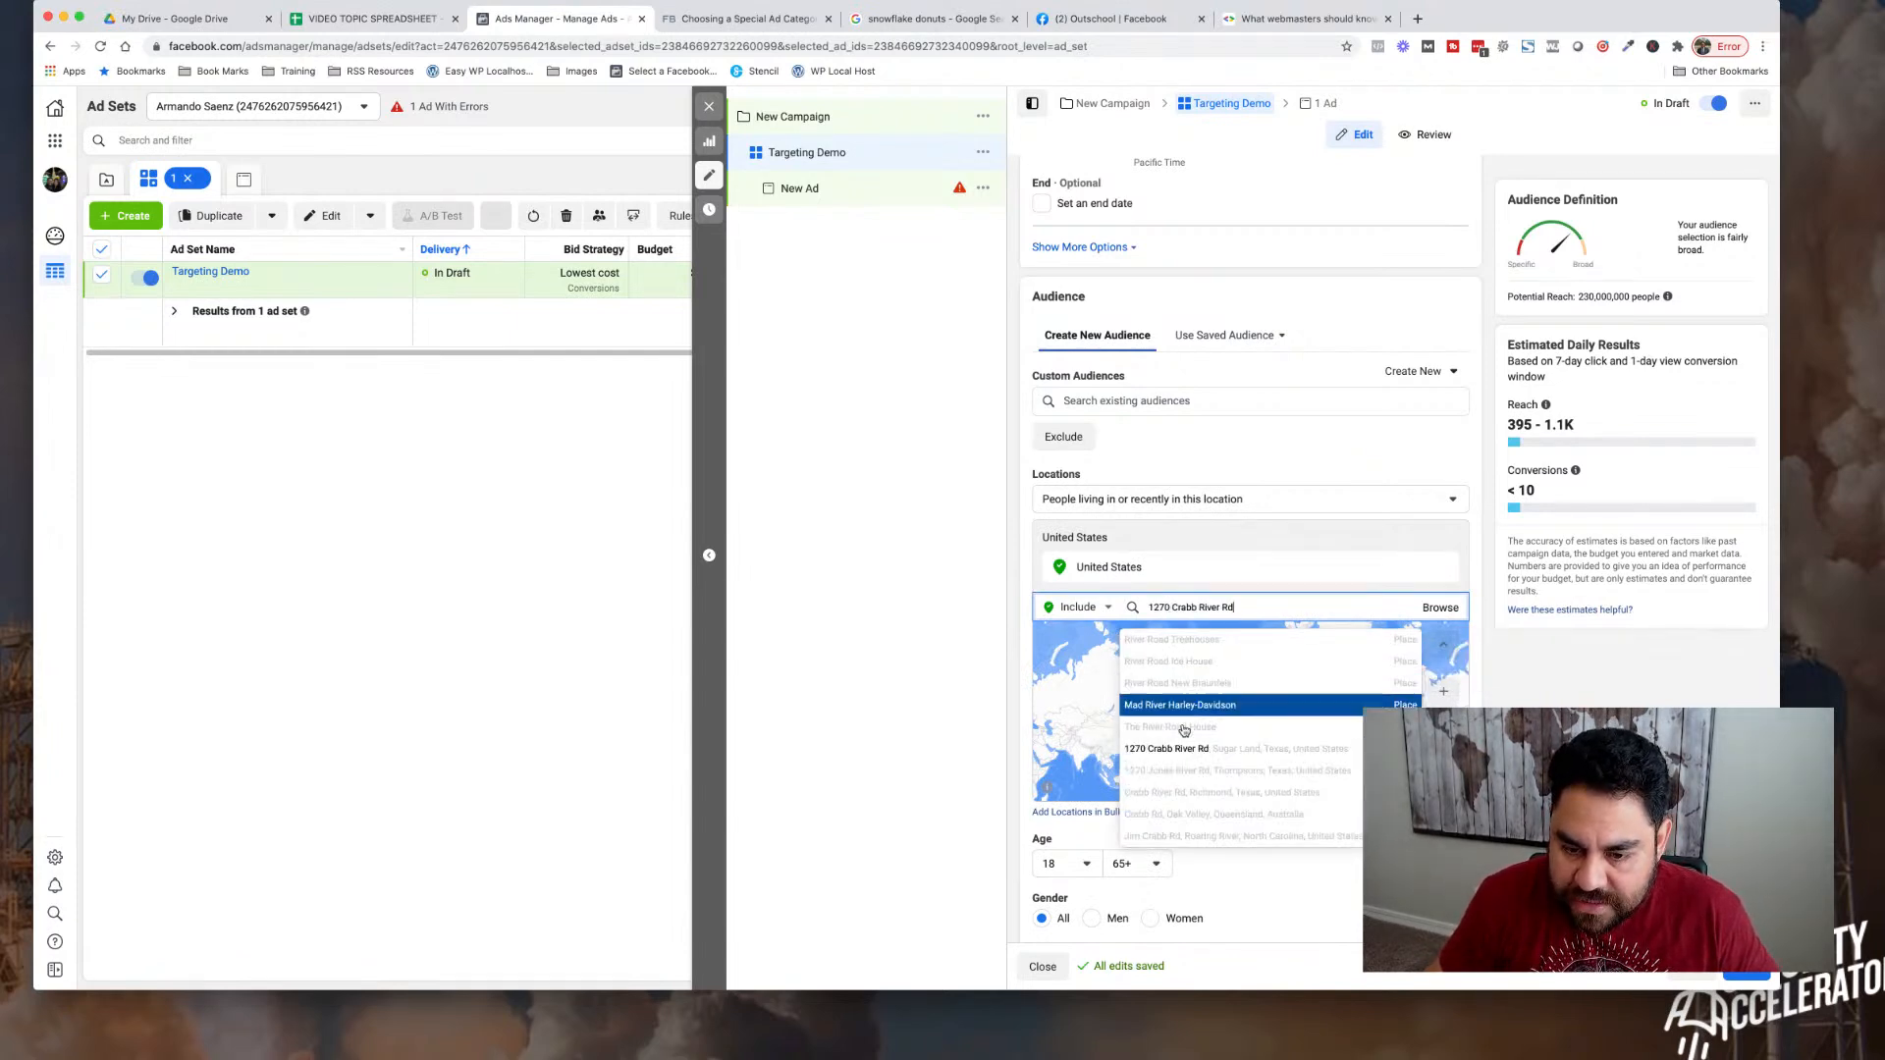
click(1171, 750)
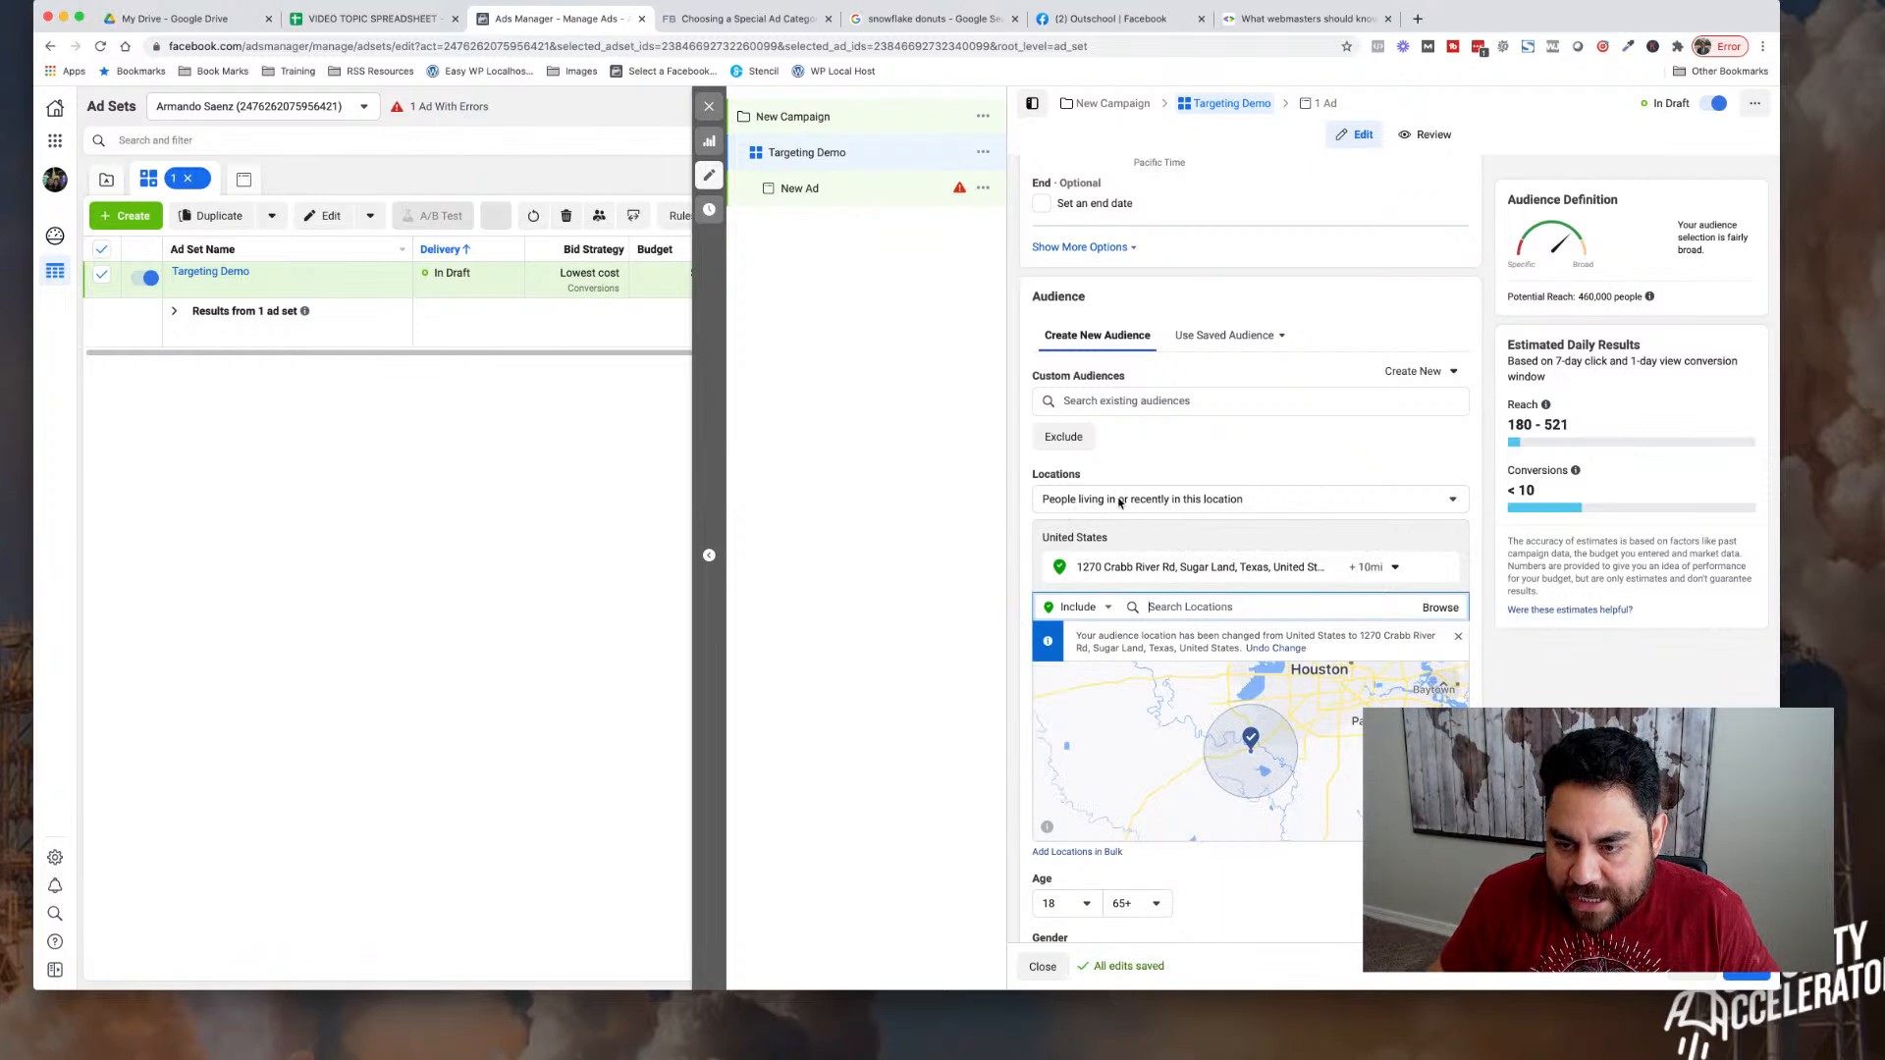
click(1452, 501)
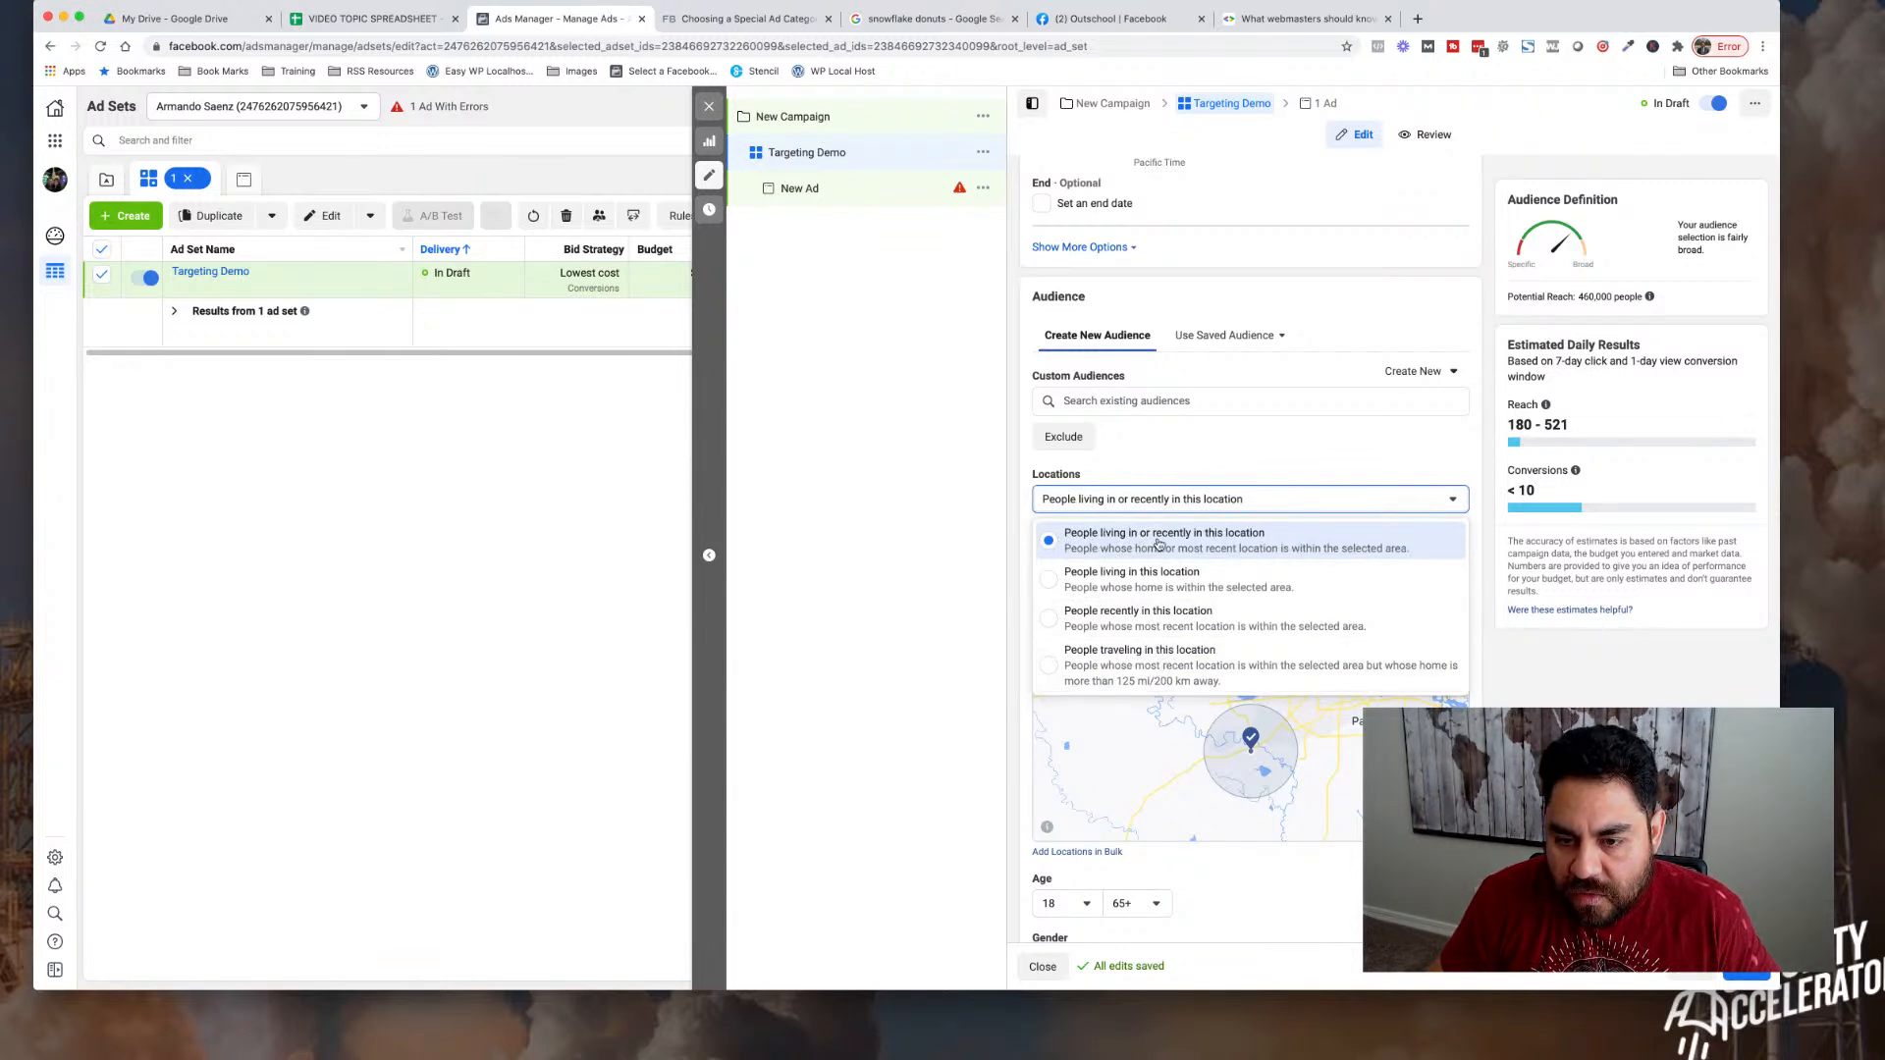
click(1385, 469)
- Set the targeting radius around the shop address to 13 miles
click(1394, 569)
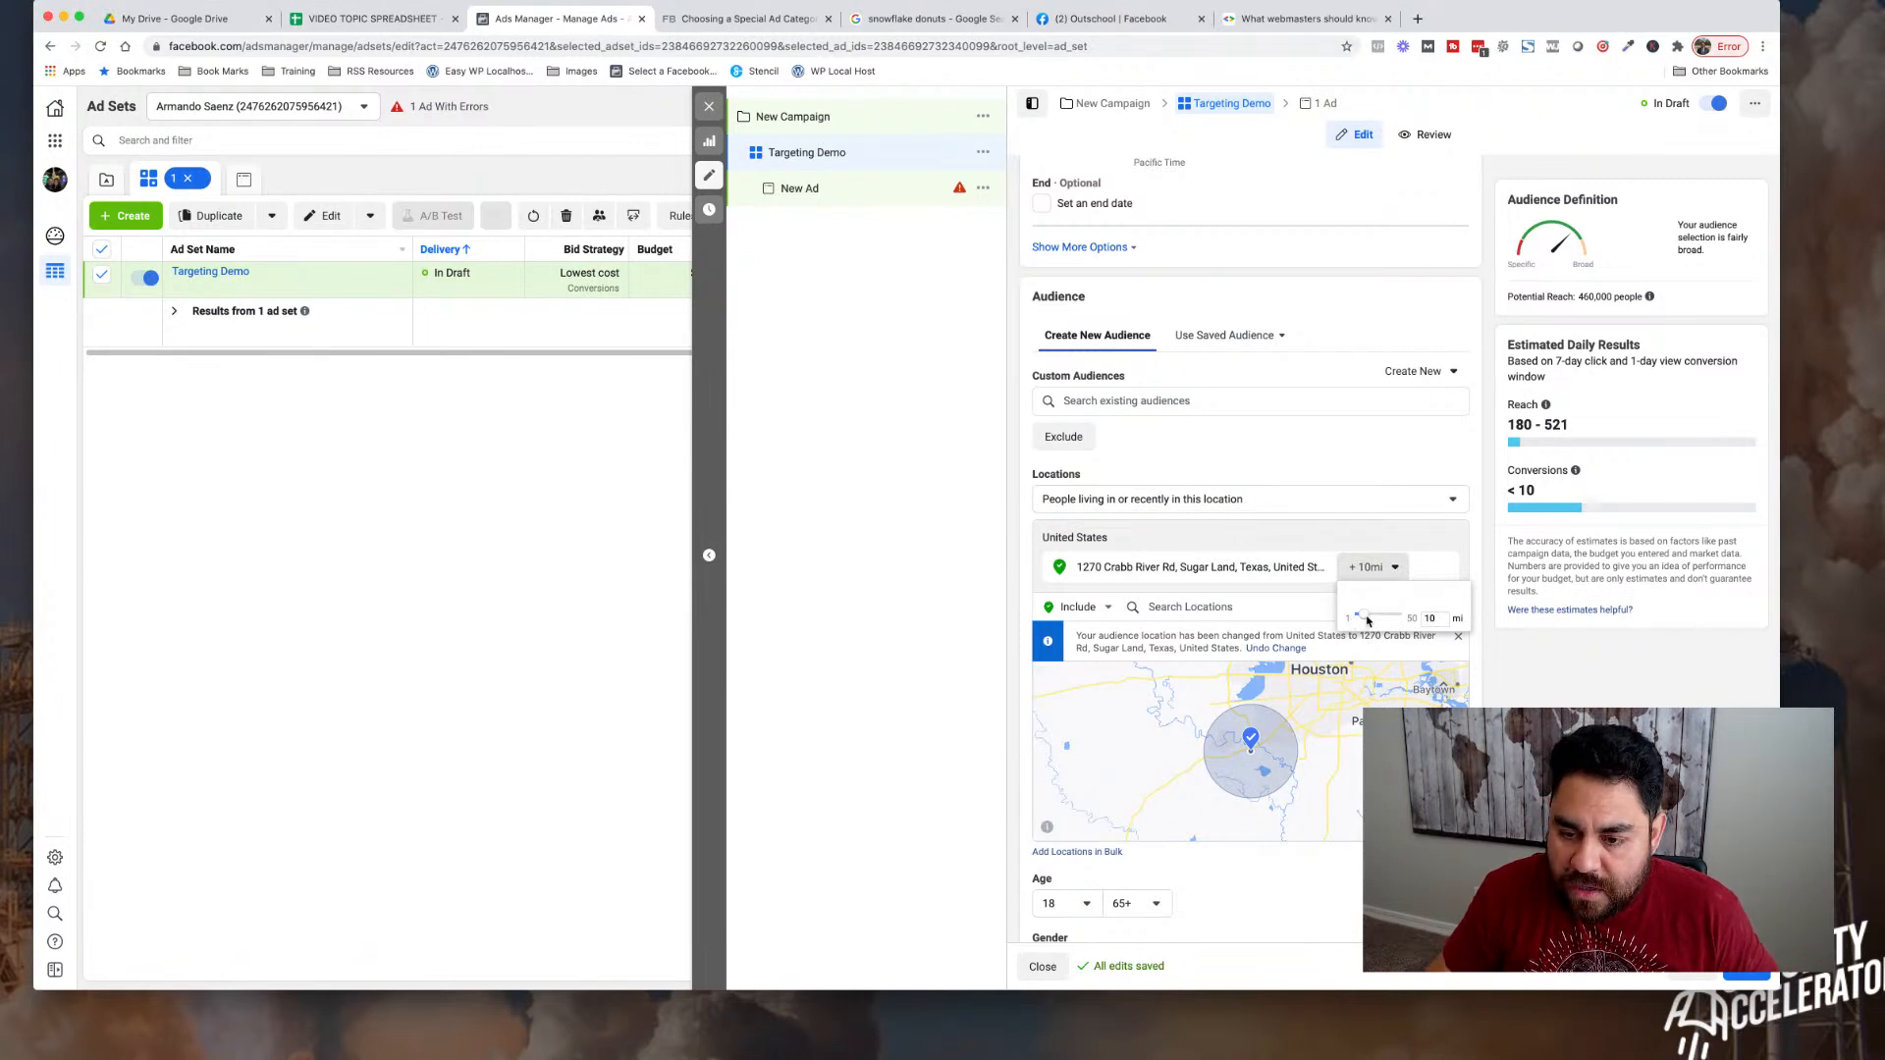
drag(1368, 620, 1377, 619)
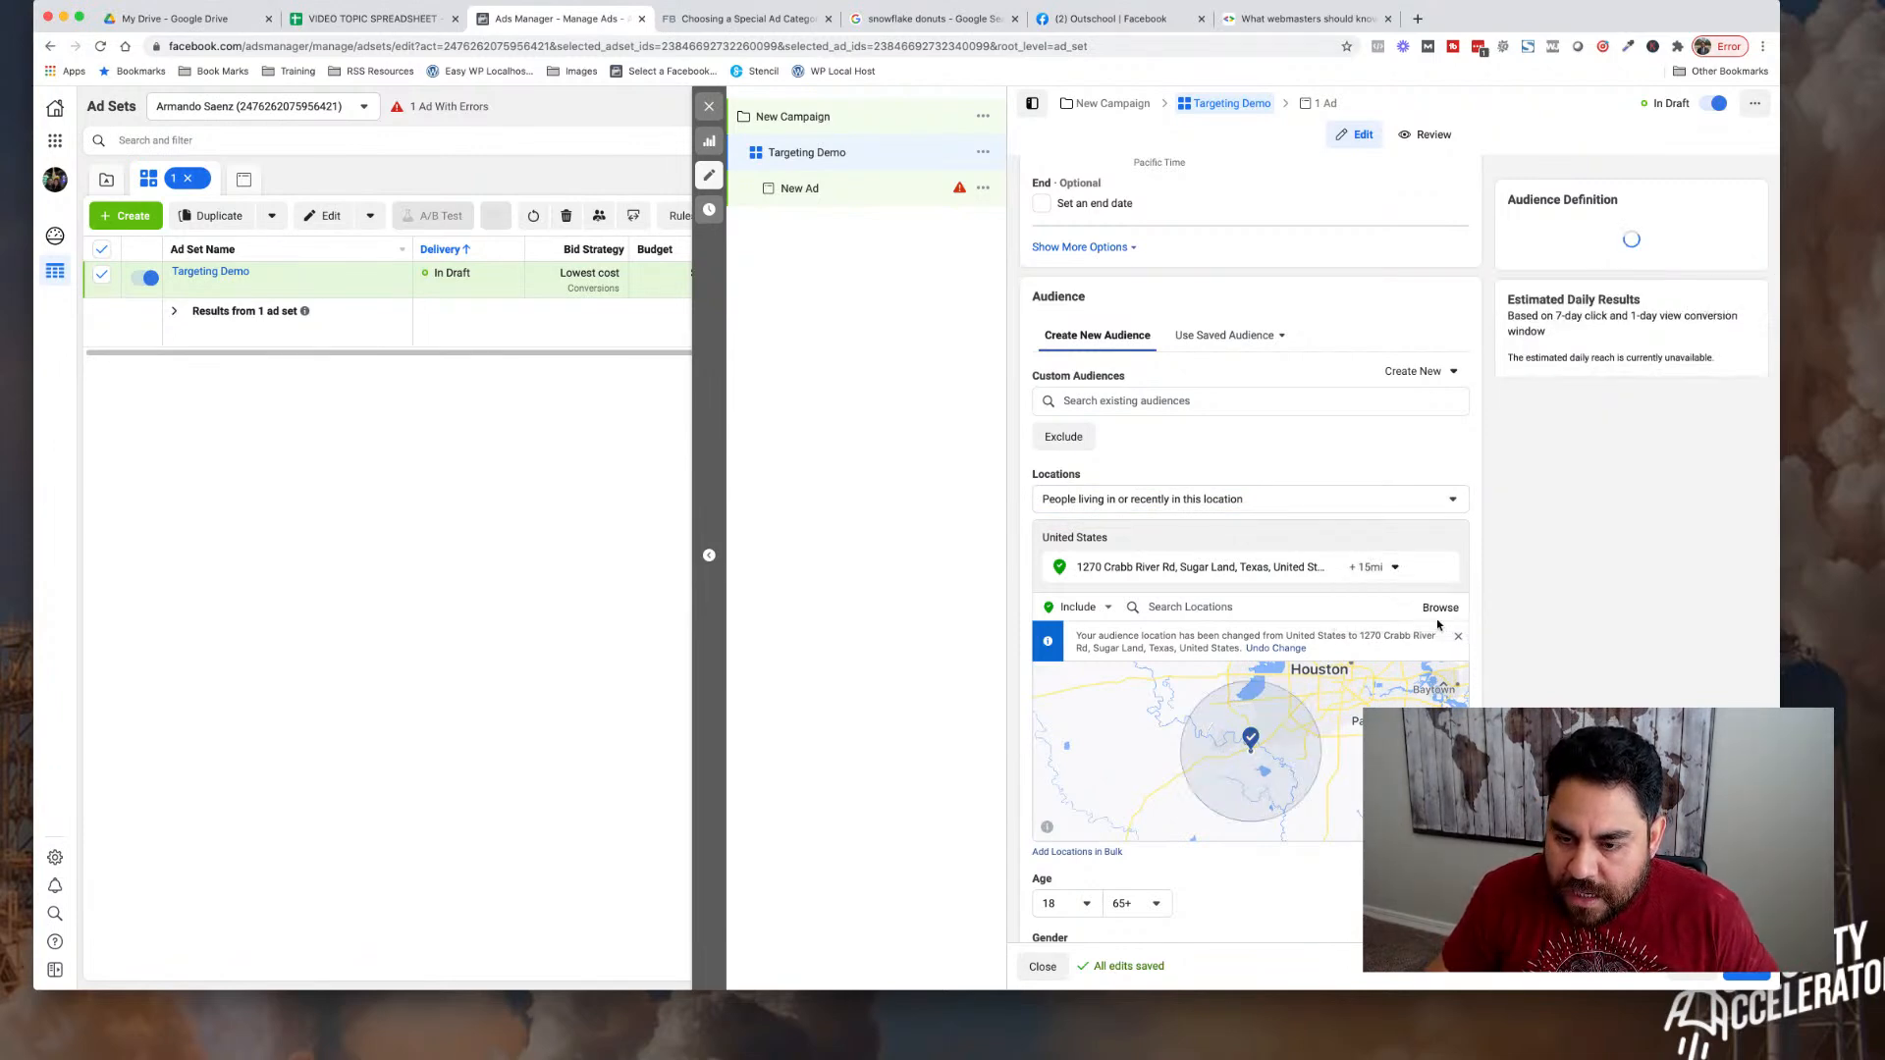
click(1396, 568)
double_click(1430, 619)
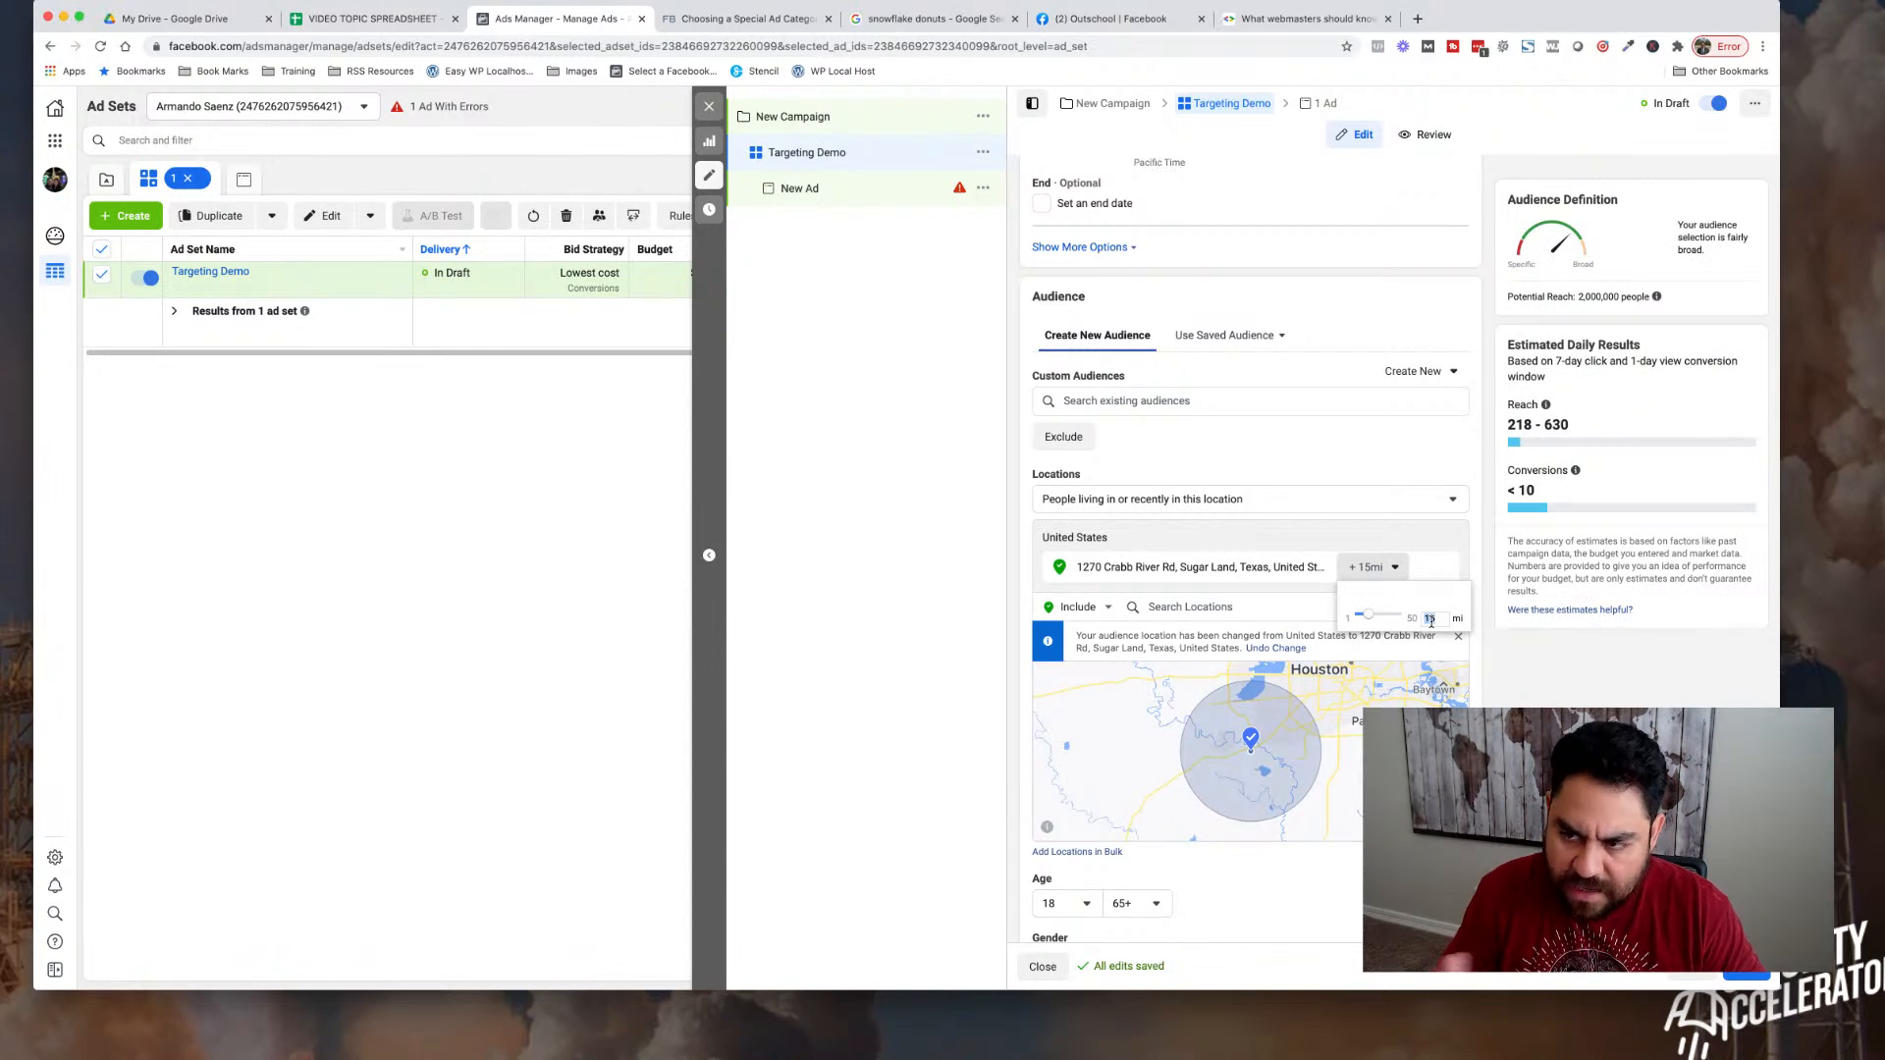
click(1431, 621)
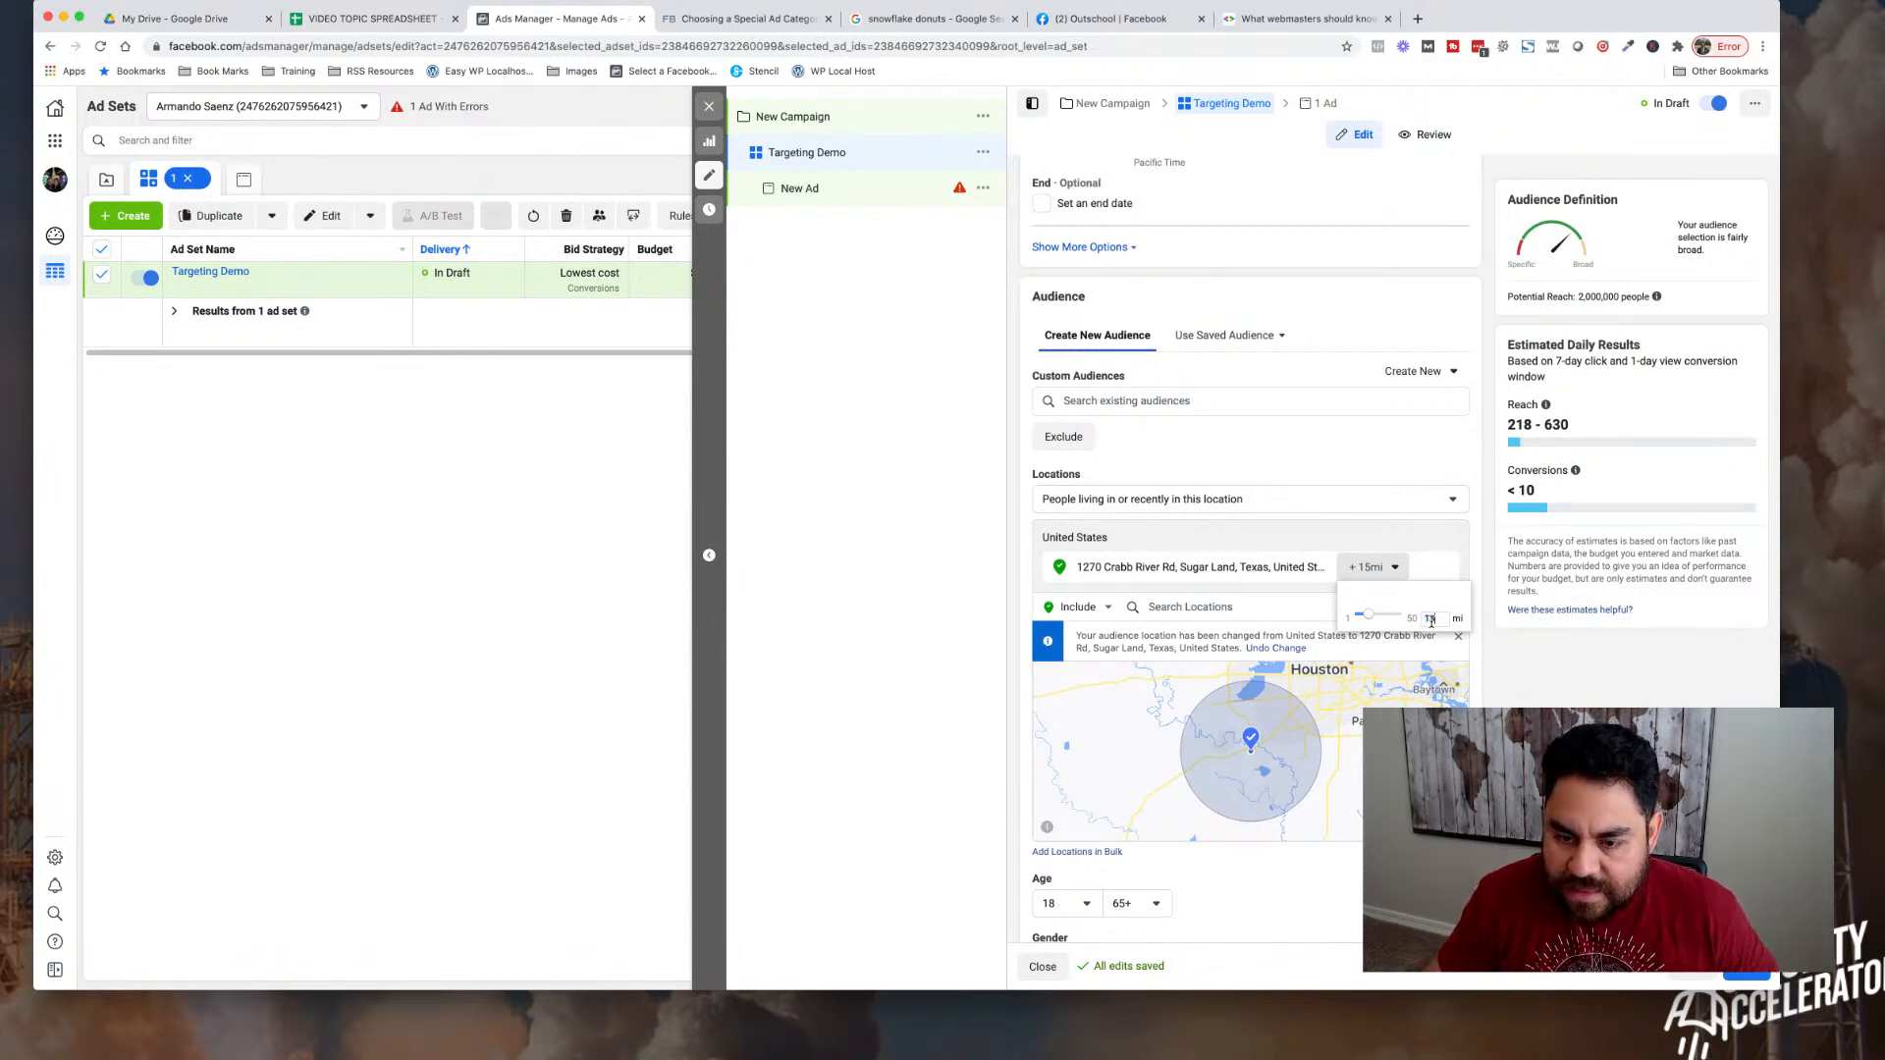
text(13)
key(Return)
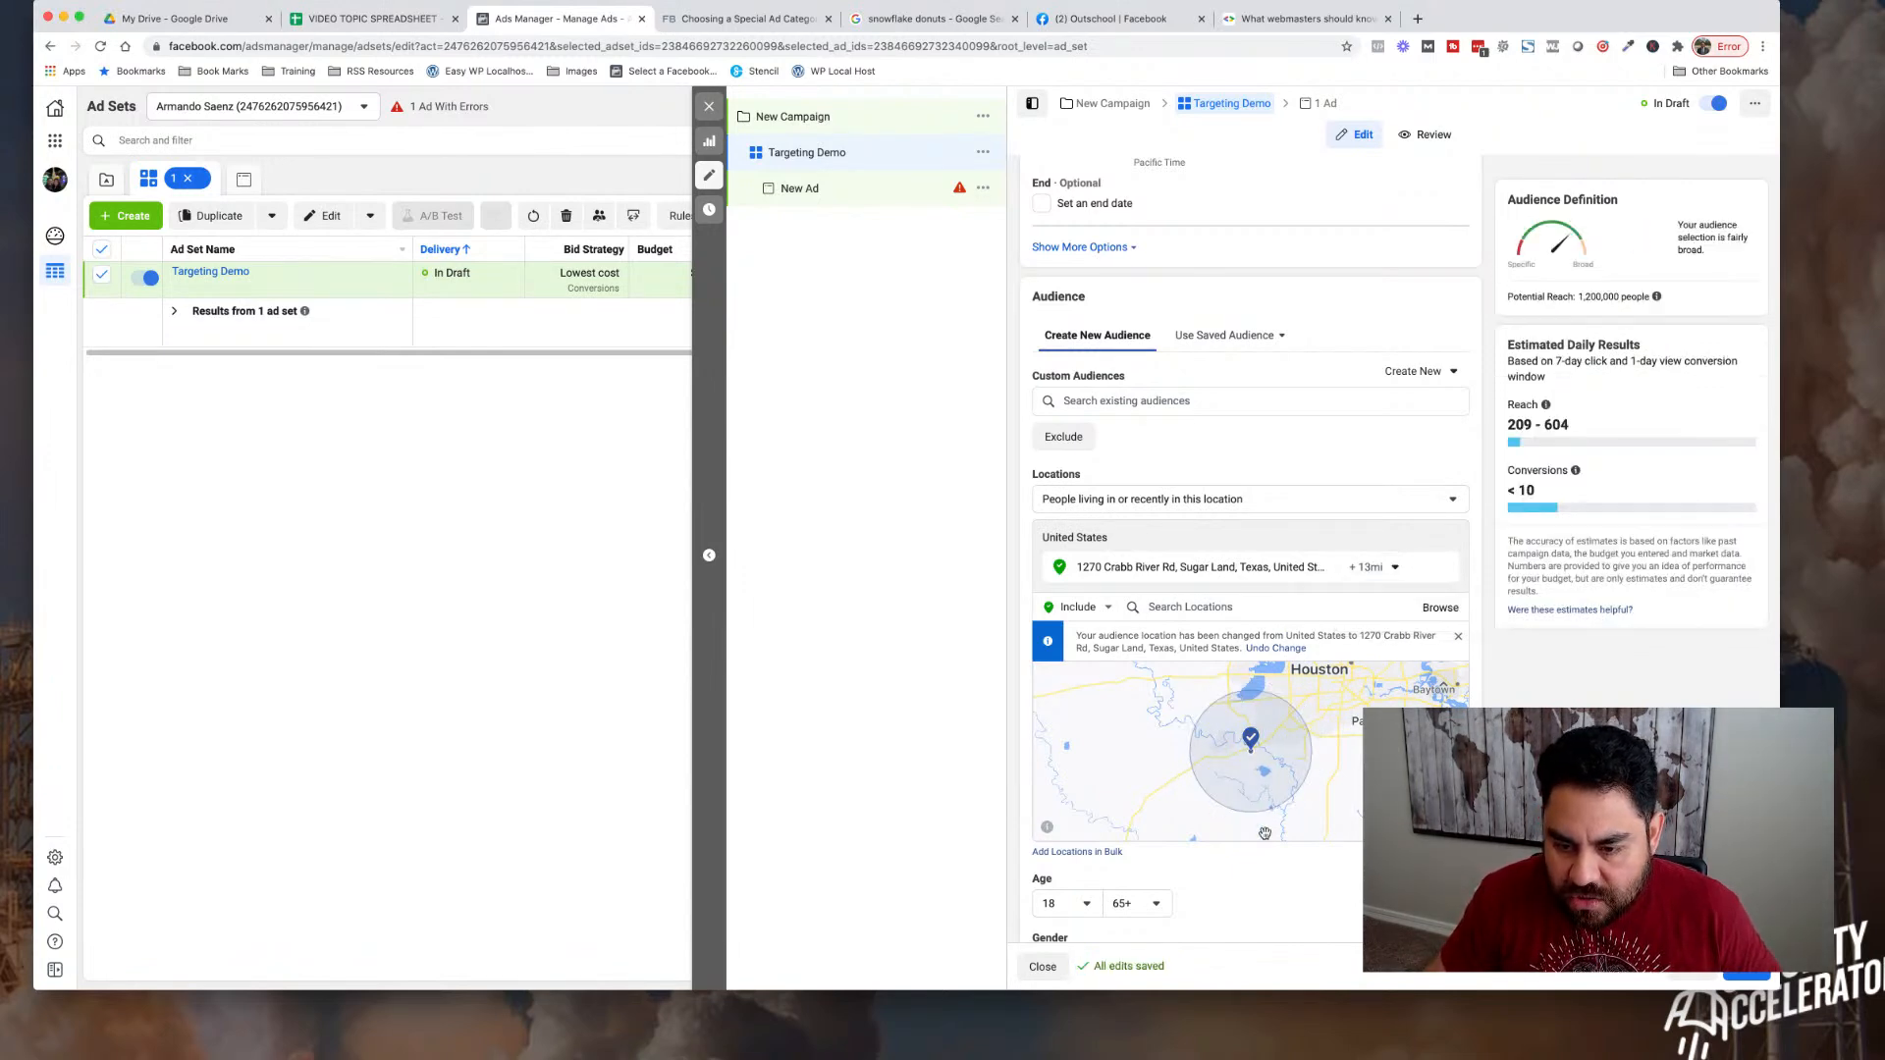
- Examine on the location map which towns around the shop fall inside the targeting radius
scroll(1207, 761, up, 2)
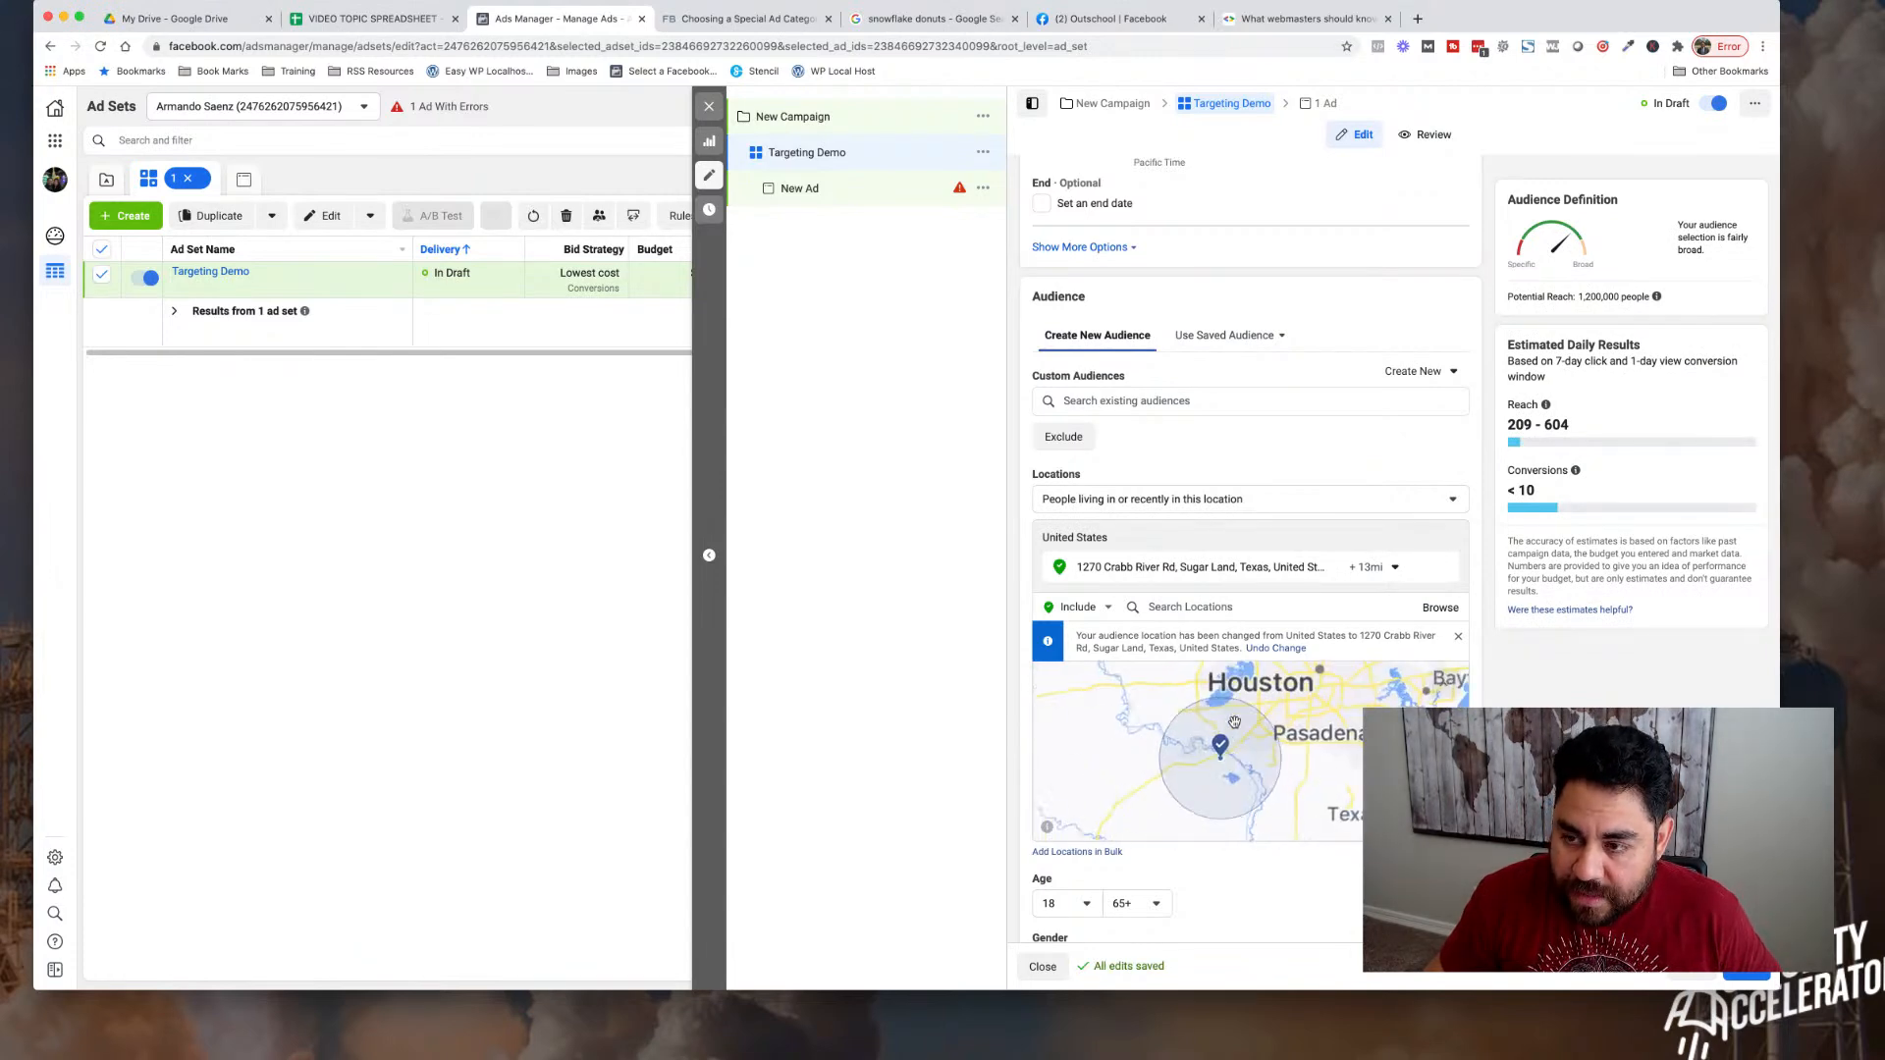
scroll(1243, 731, up, 3)
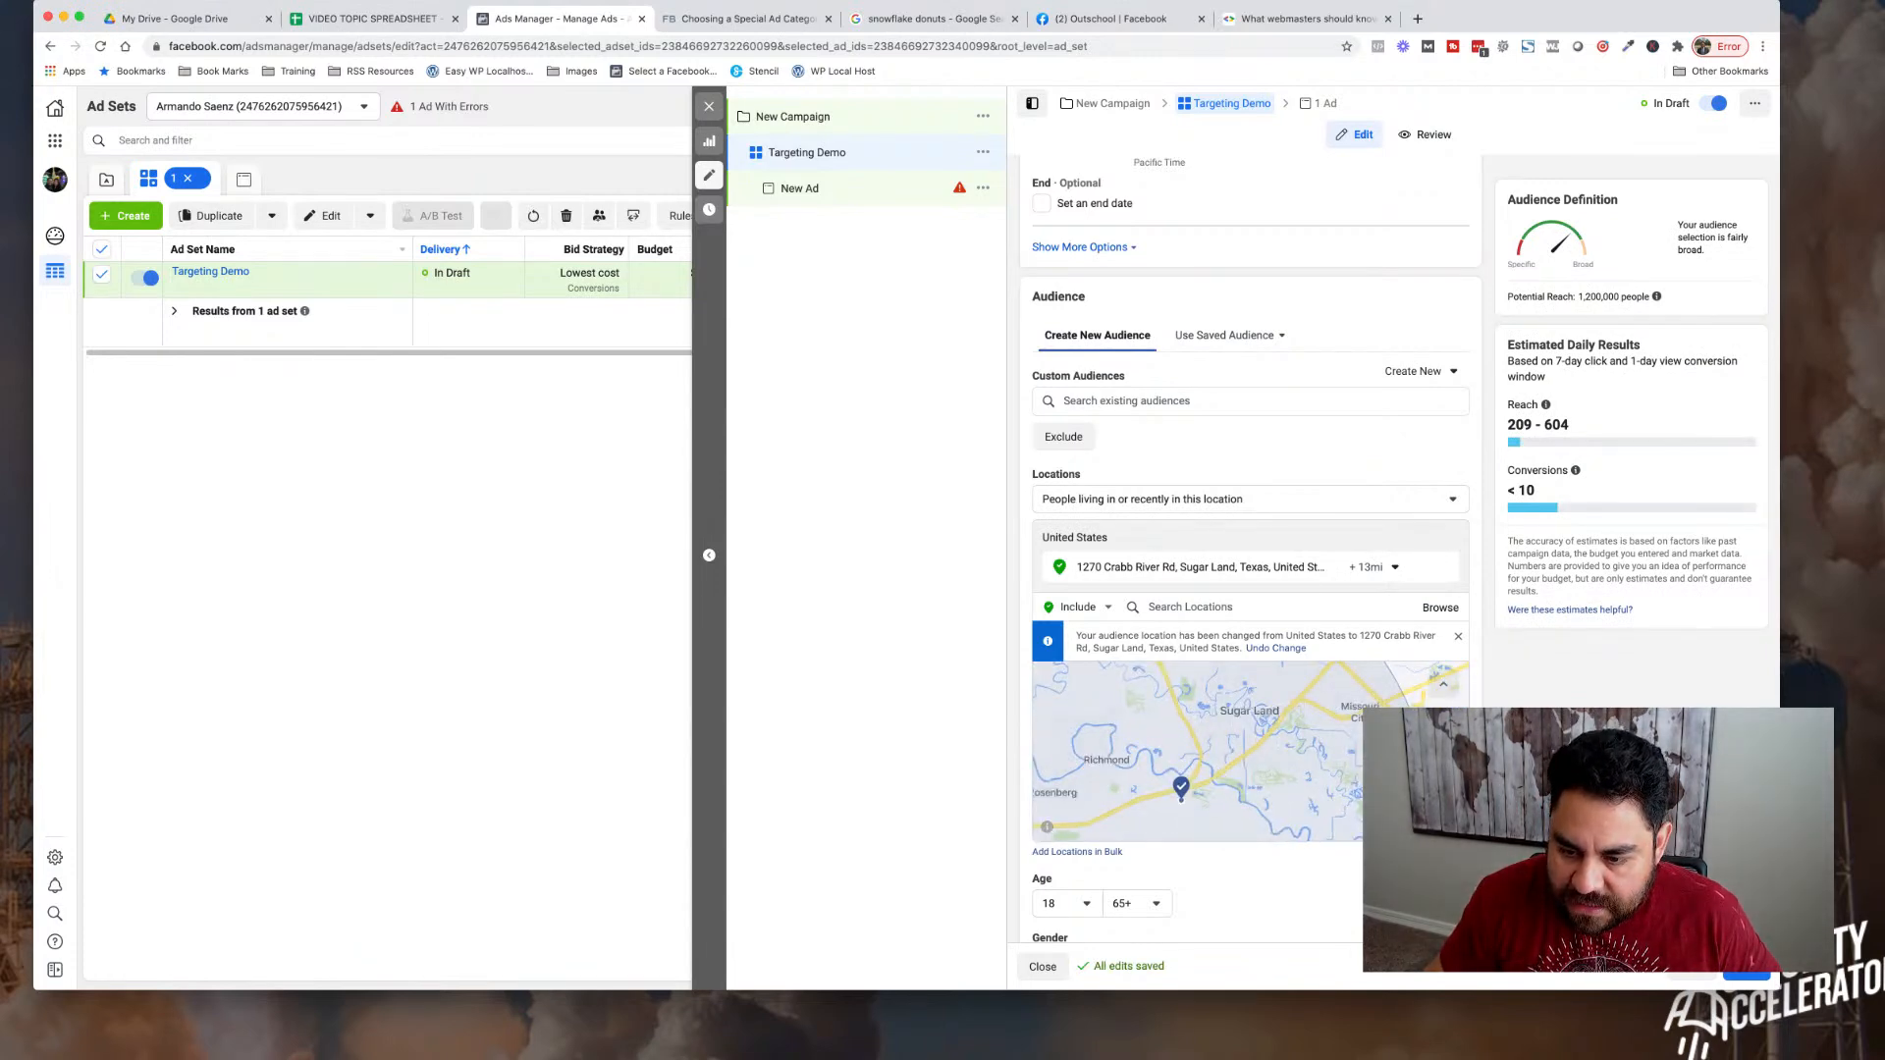
scroll(1228, 751, down, 3)
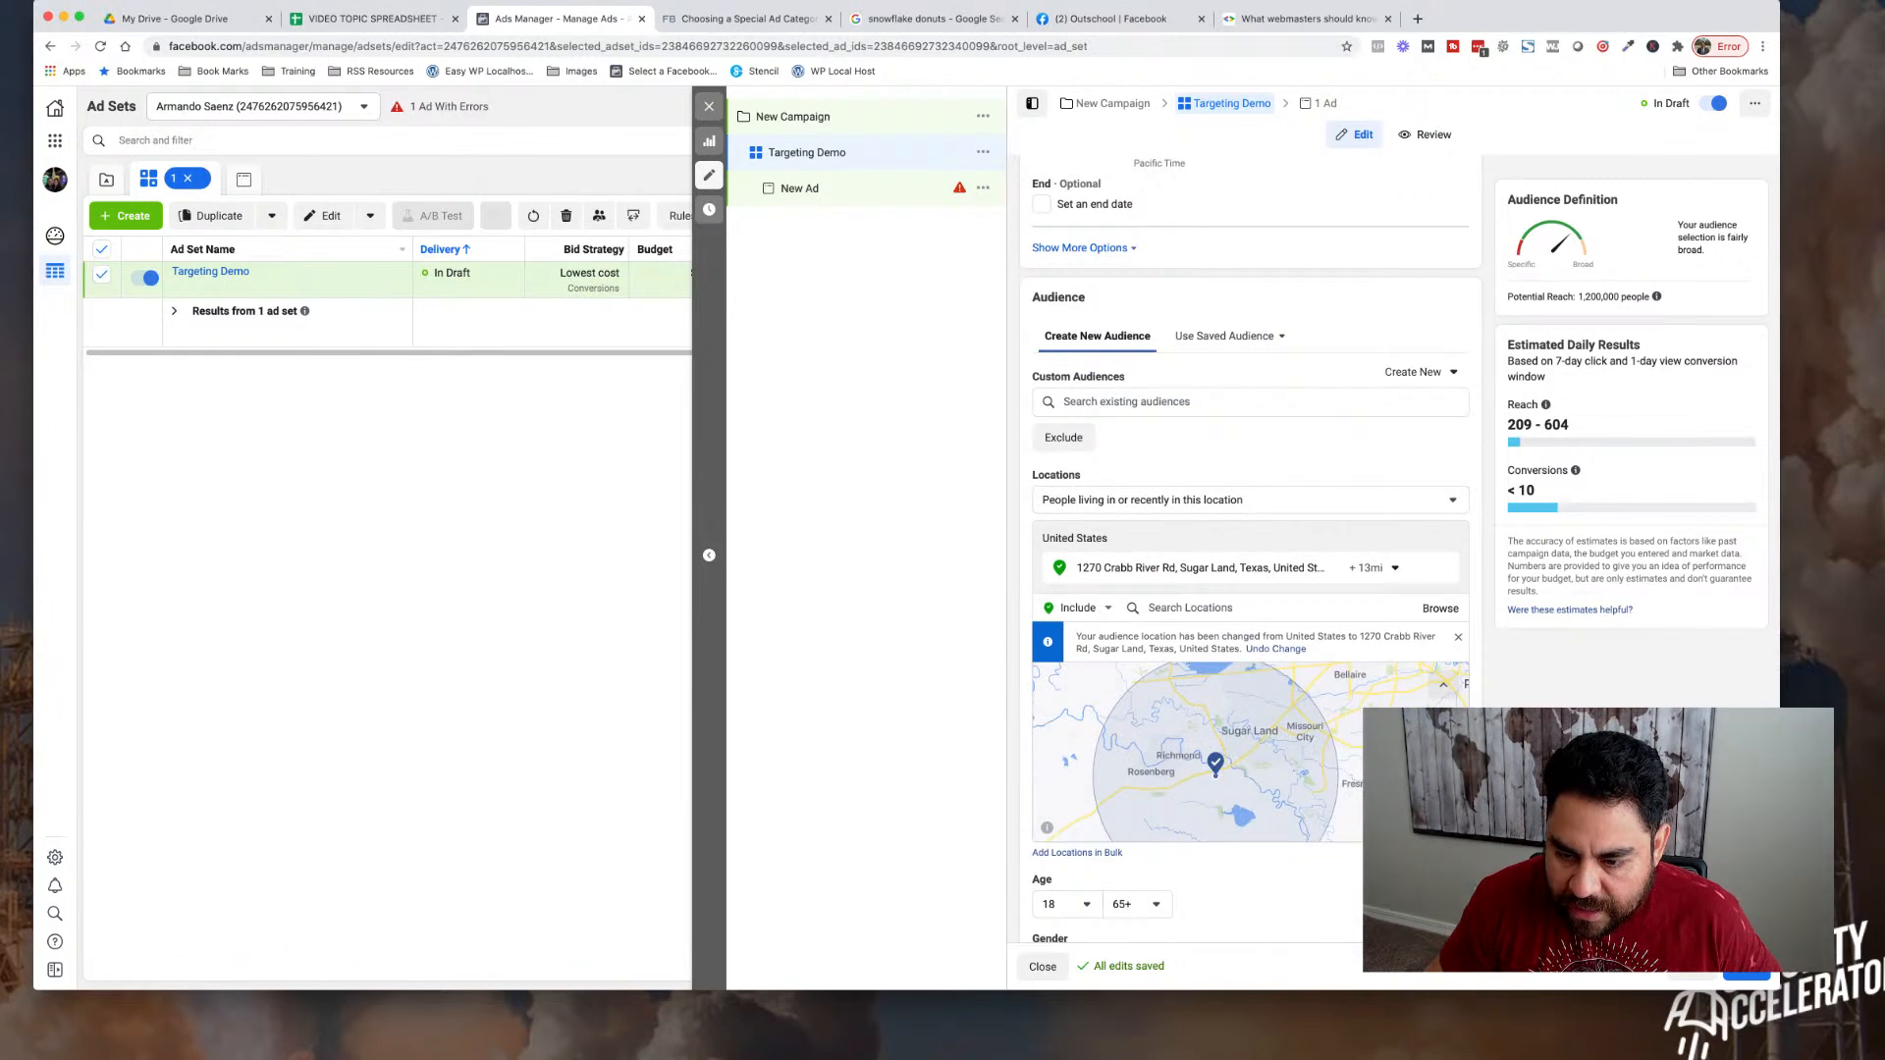
scroll(1250, 742, down, 2)
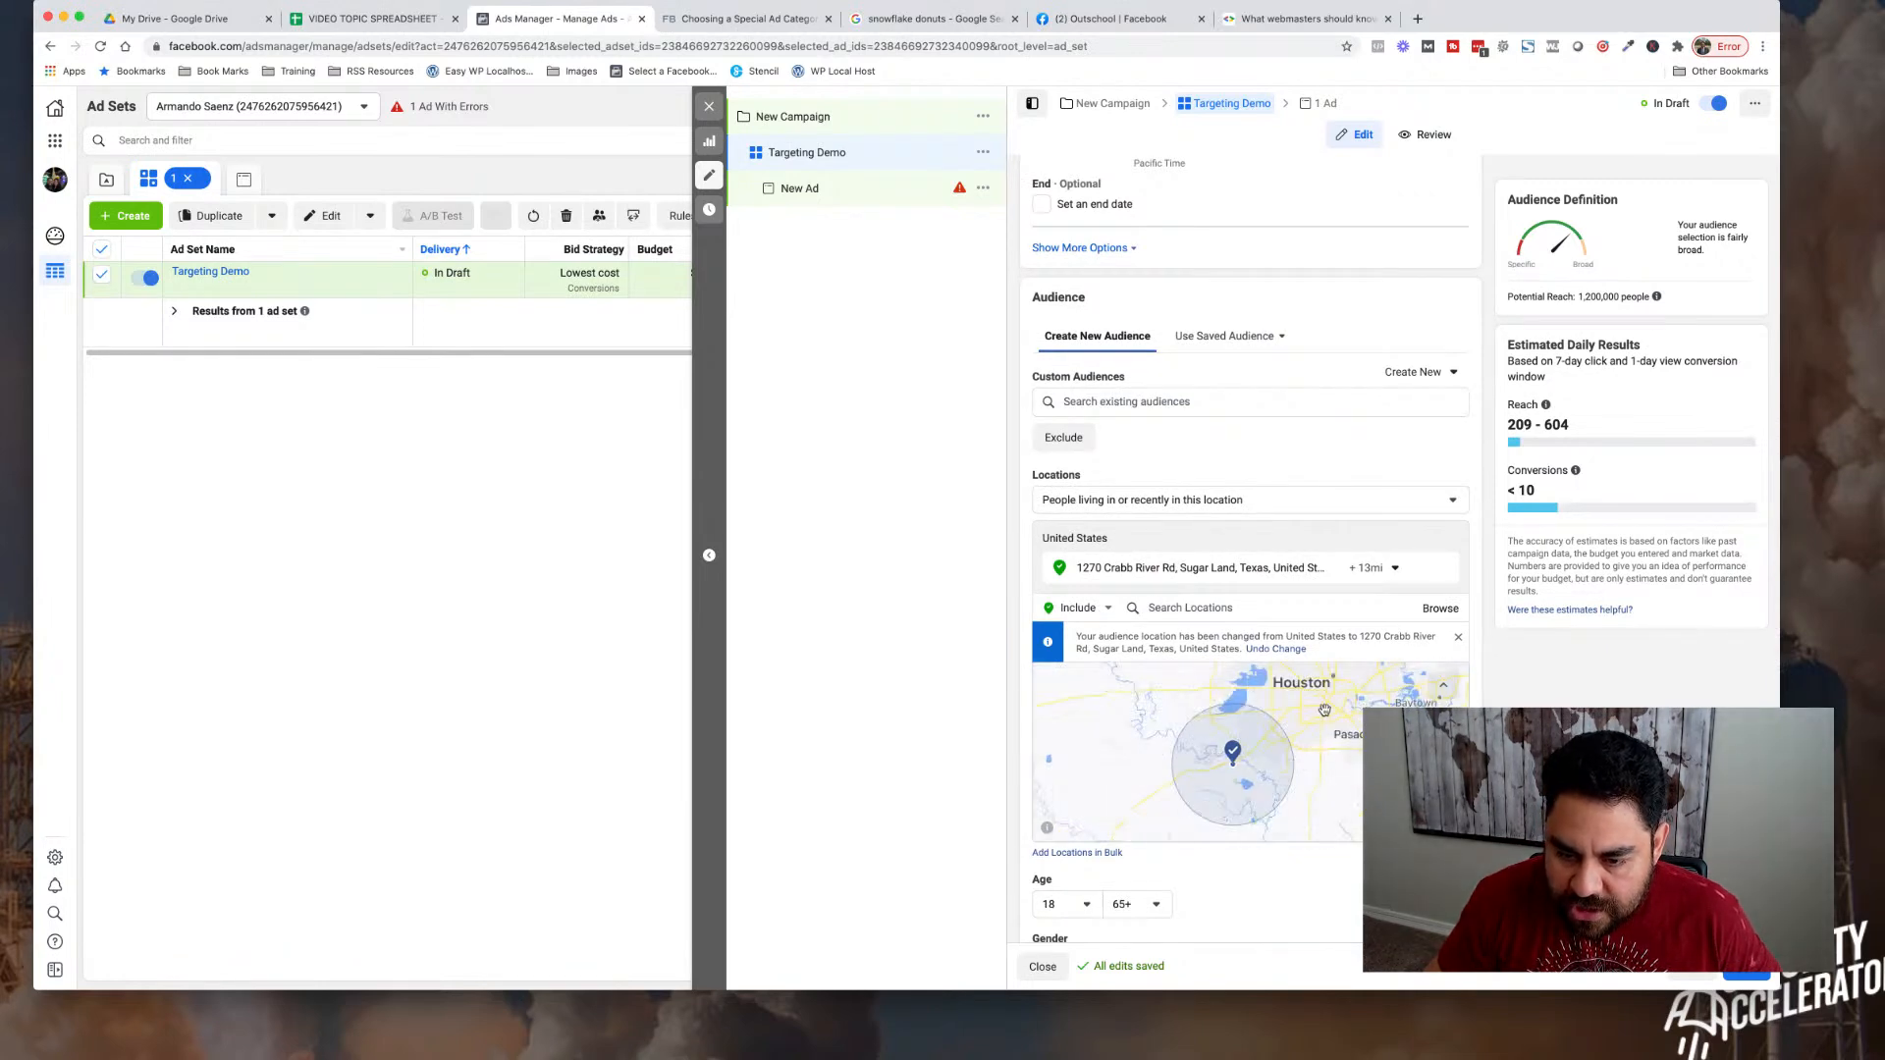
scroll(1233, 781, up, 2)
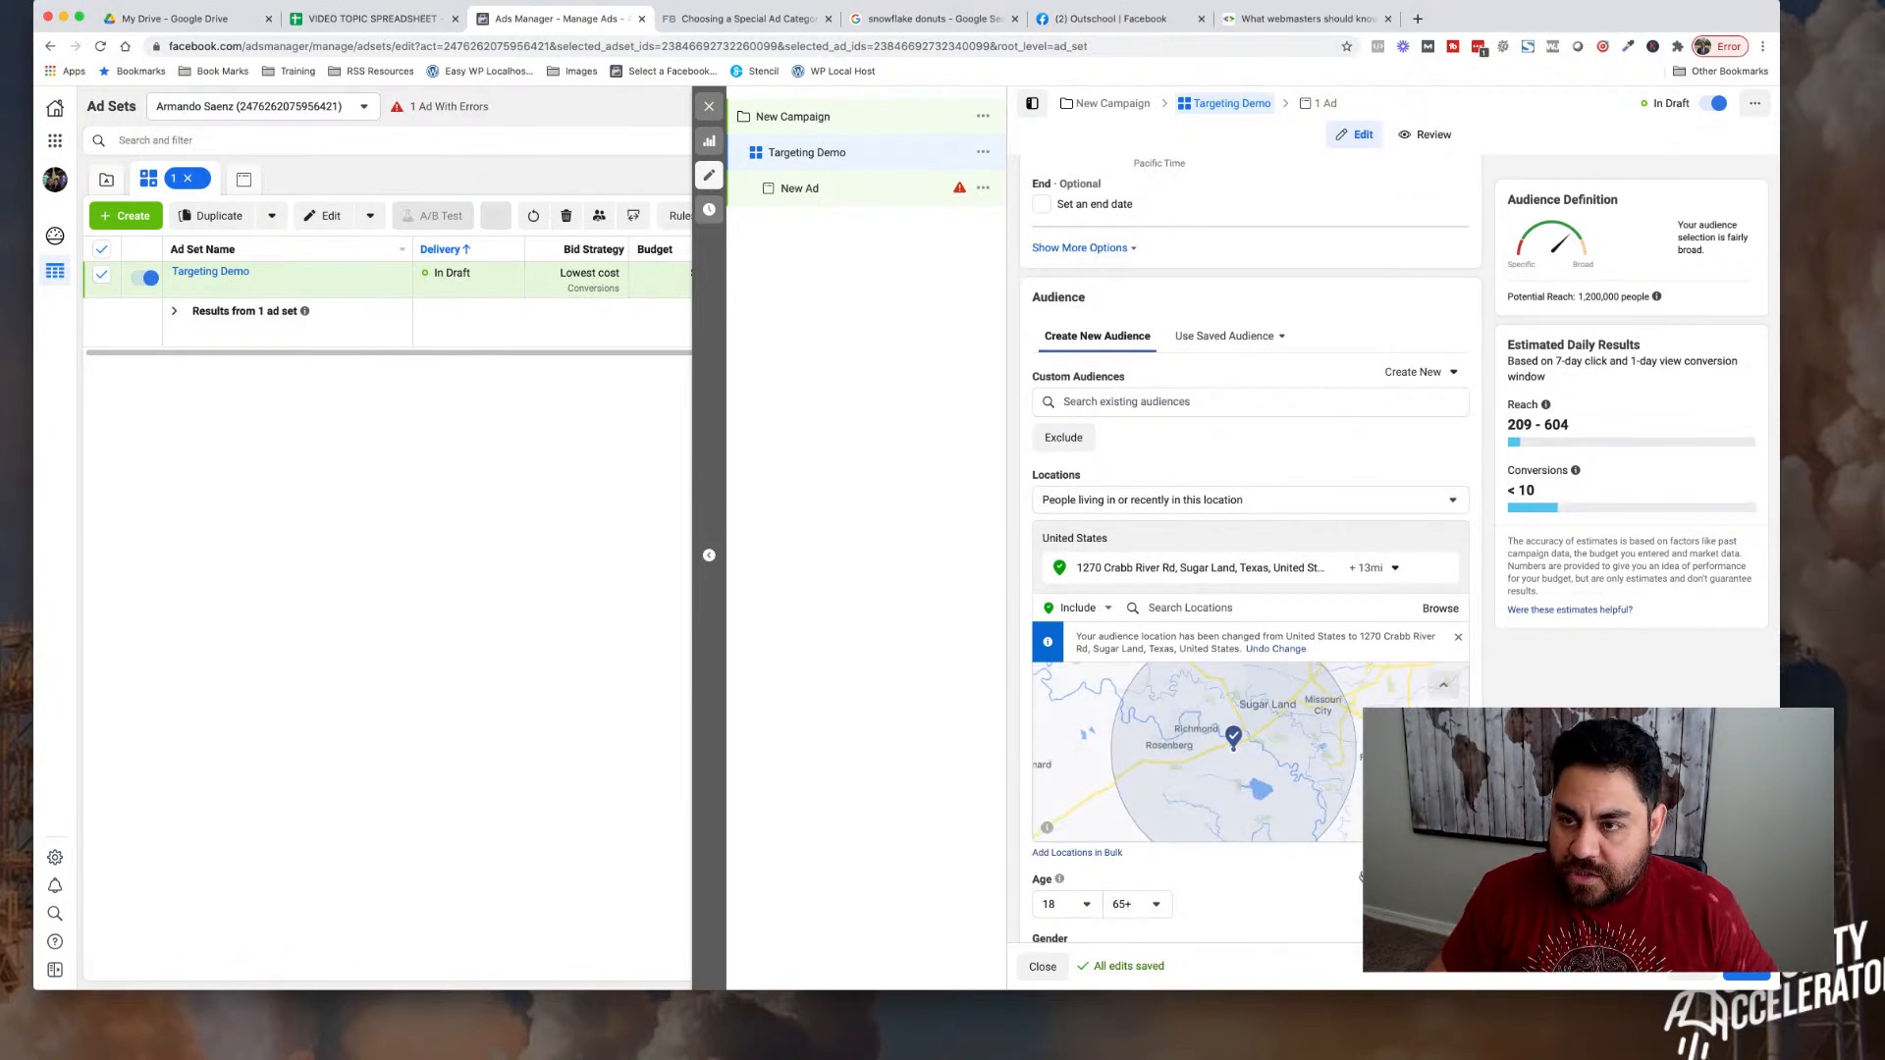
- Review the minimum age choices and the gender options for the audience without changing them
scroll(1246, 550, down, 3)
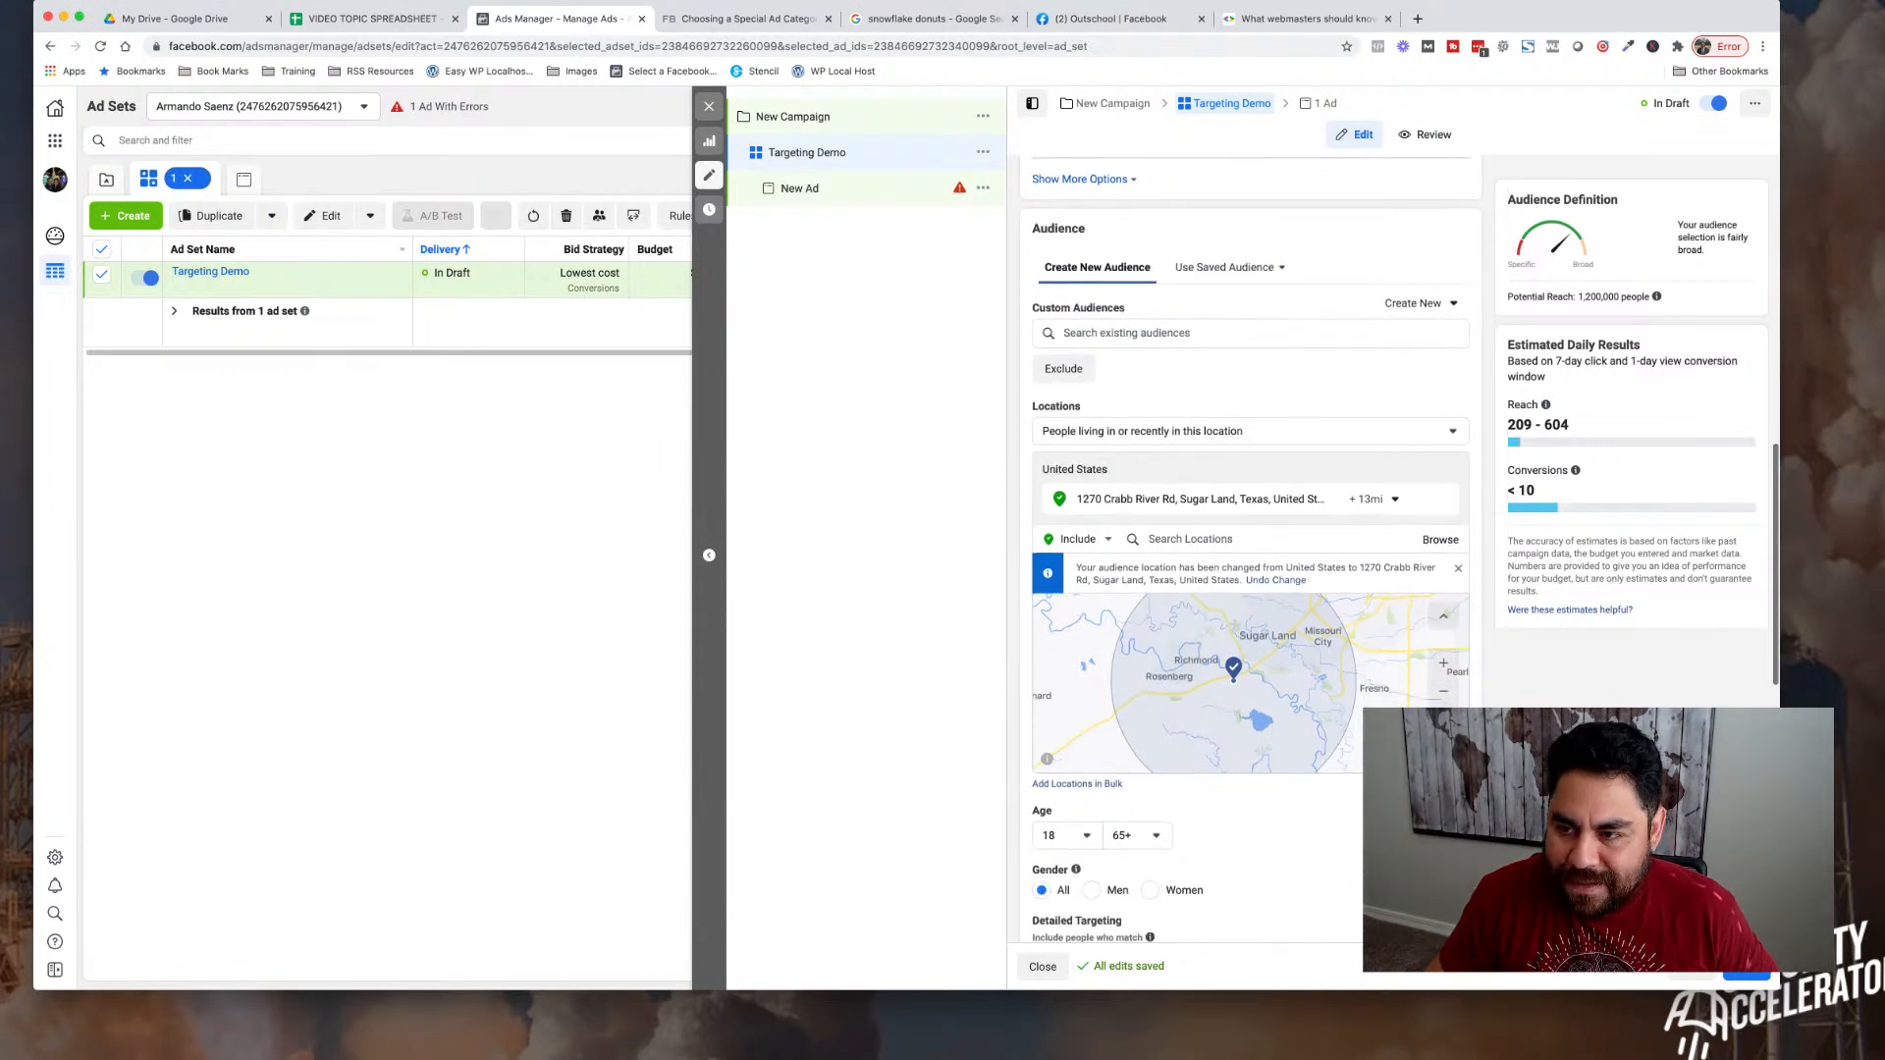
scroll(1250, 550, down, 1)
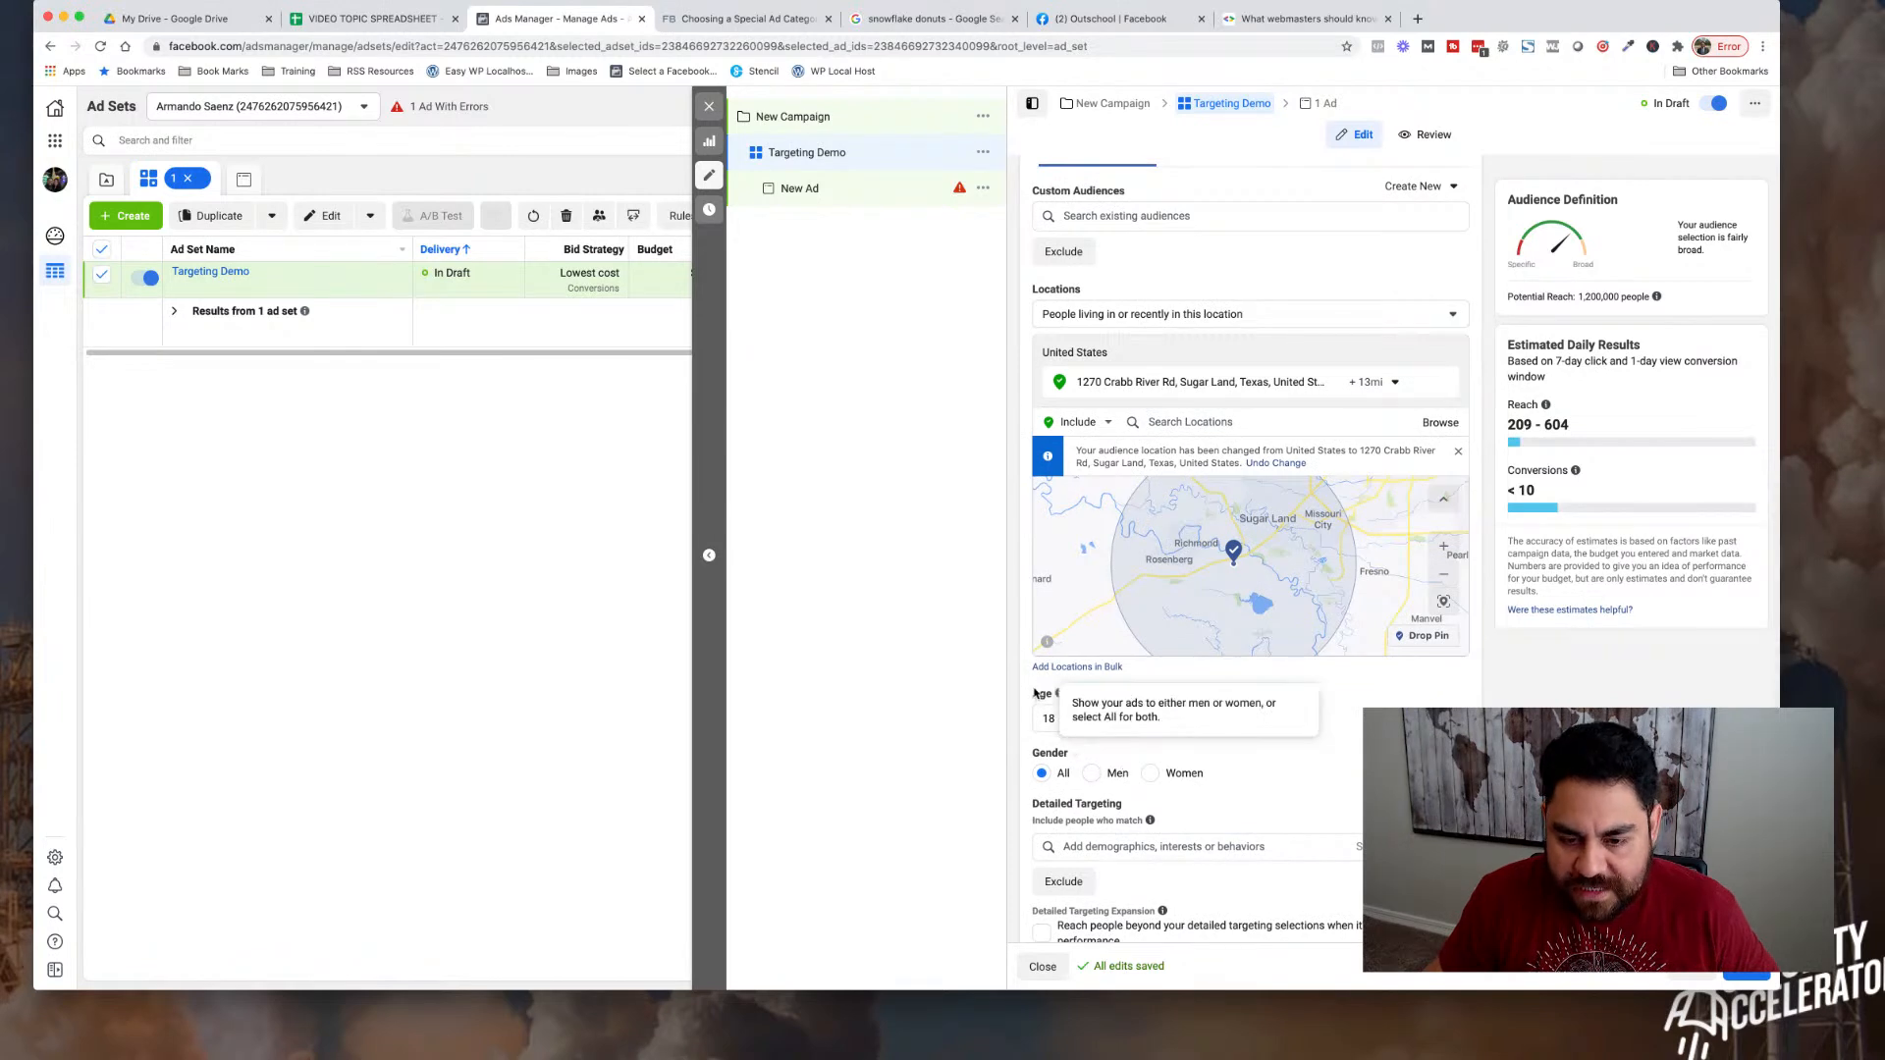
scroll(1080, 785, down, 1)
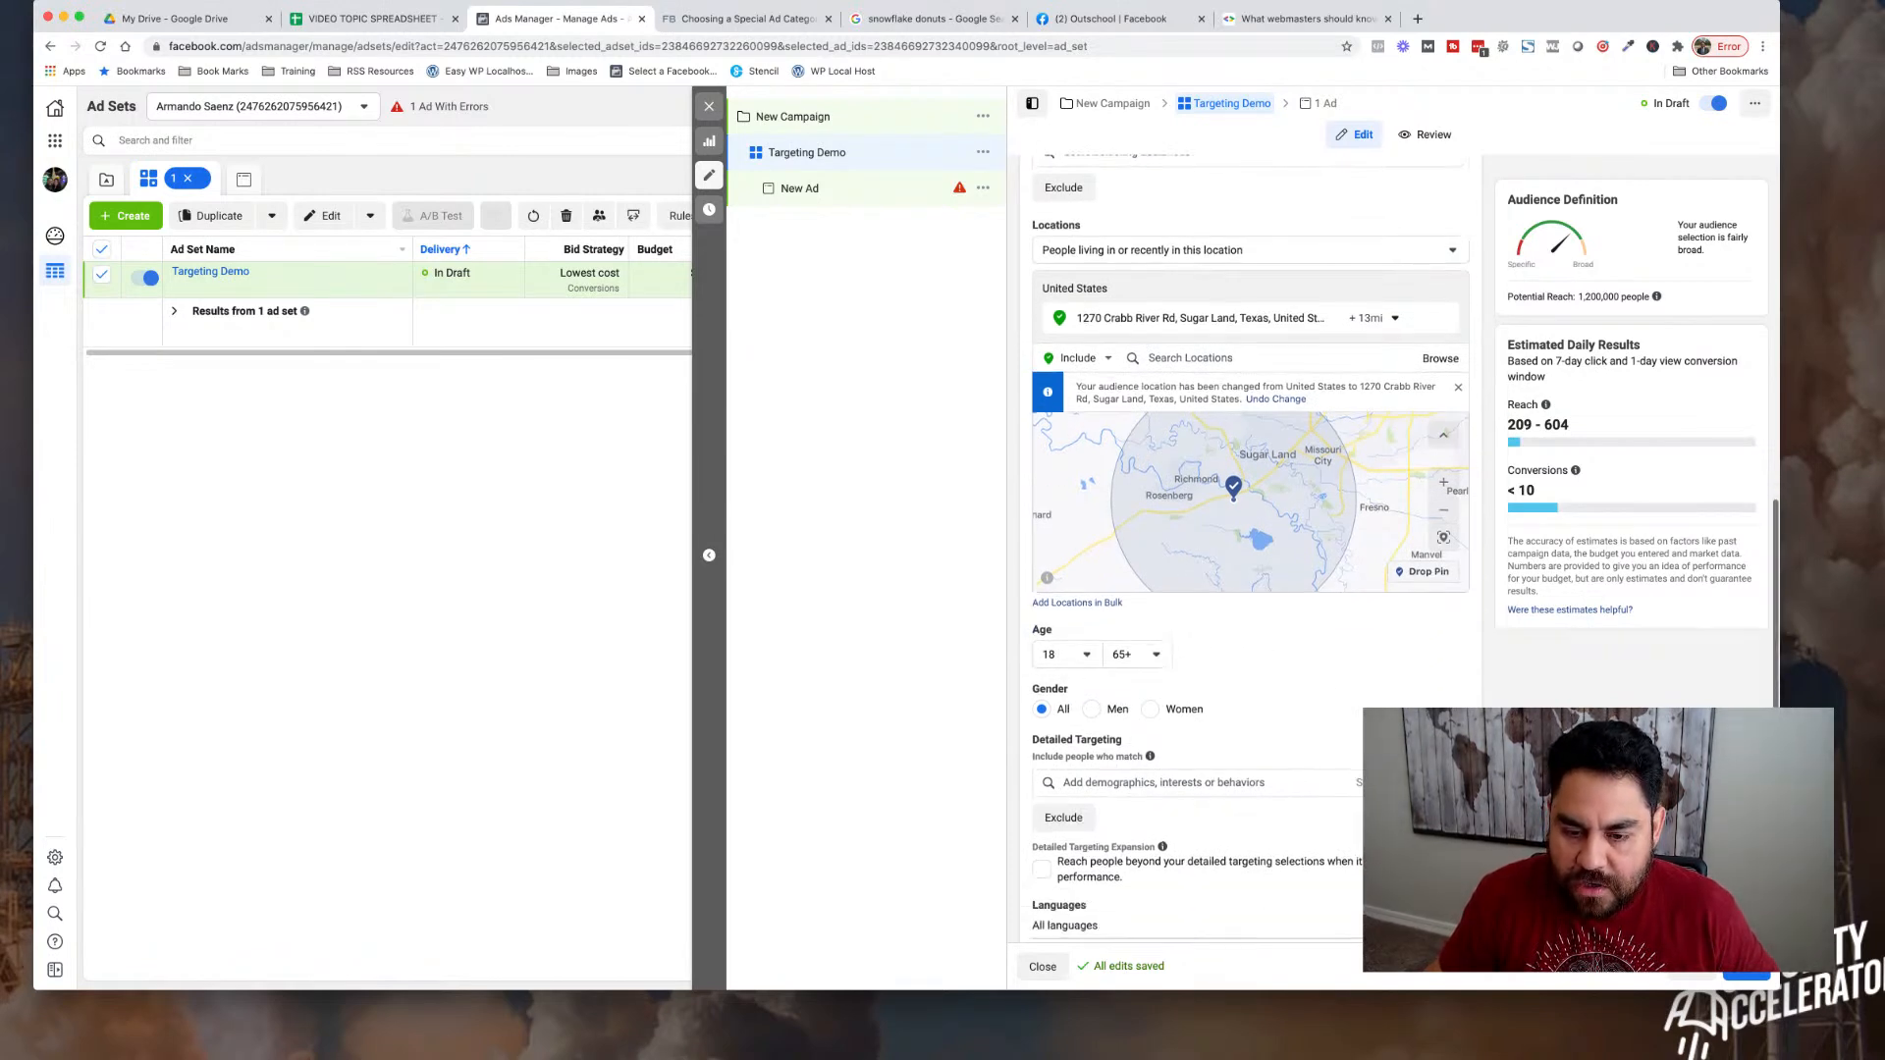
scroll(1348, 721, down, 1)
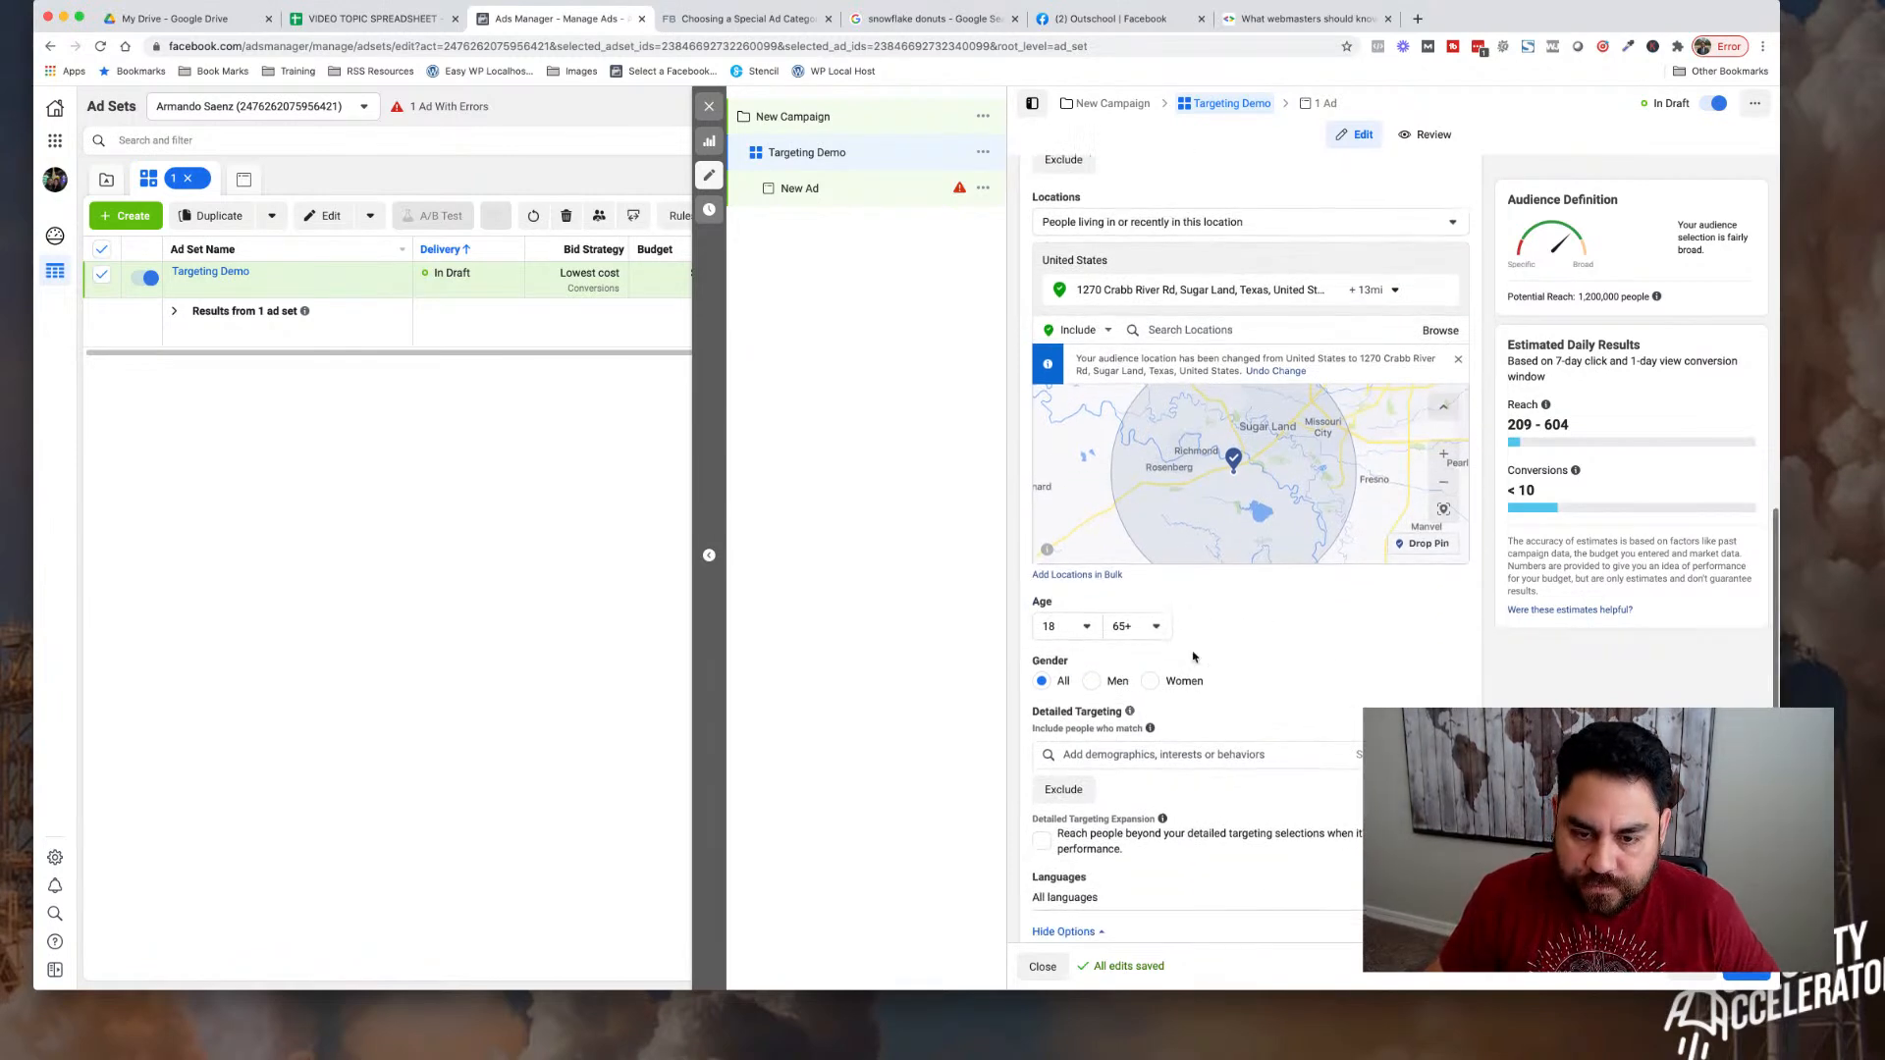
click(1087, 628)
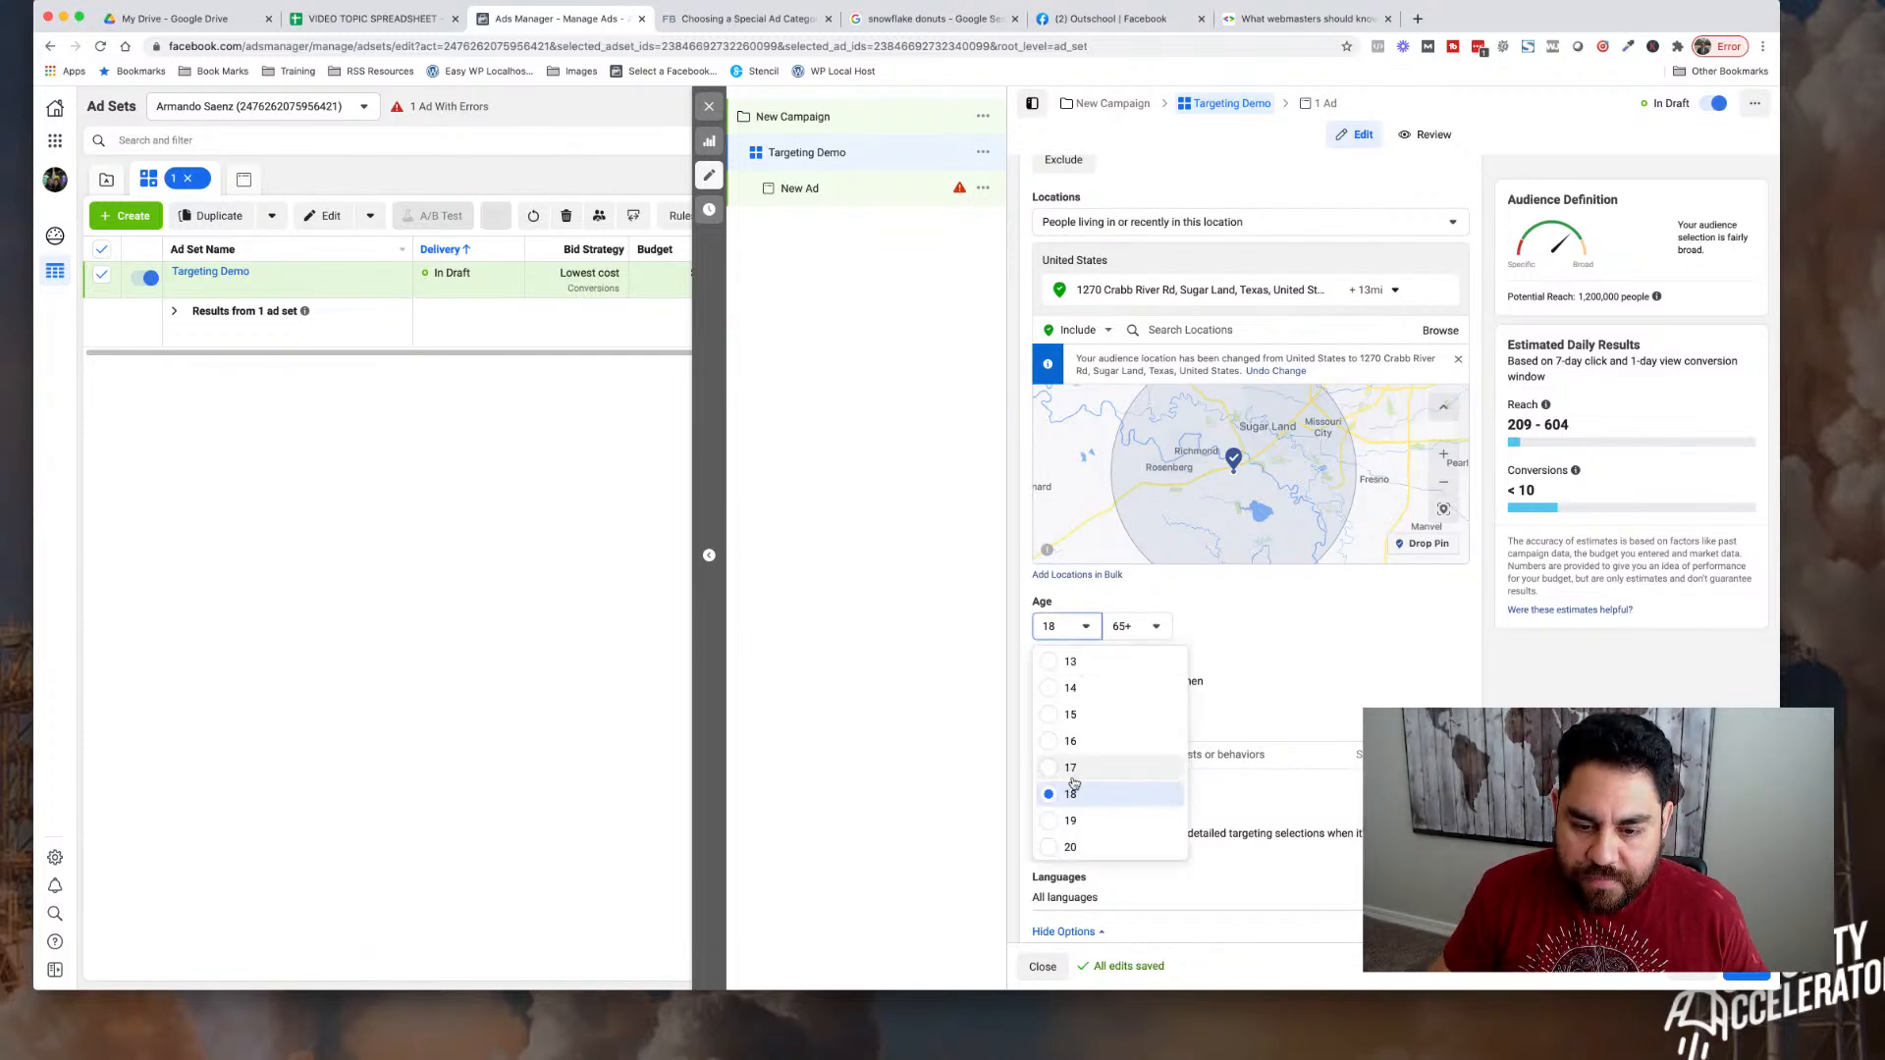
scroll(1073, 783, down, 5)
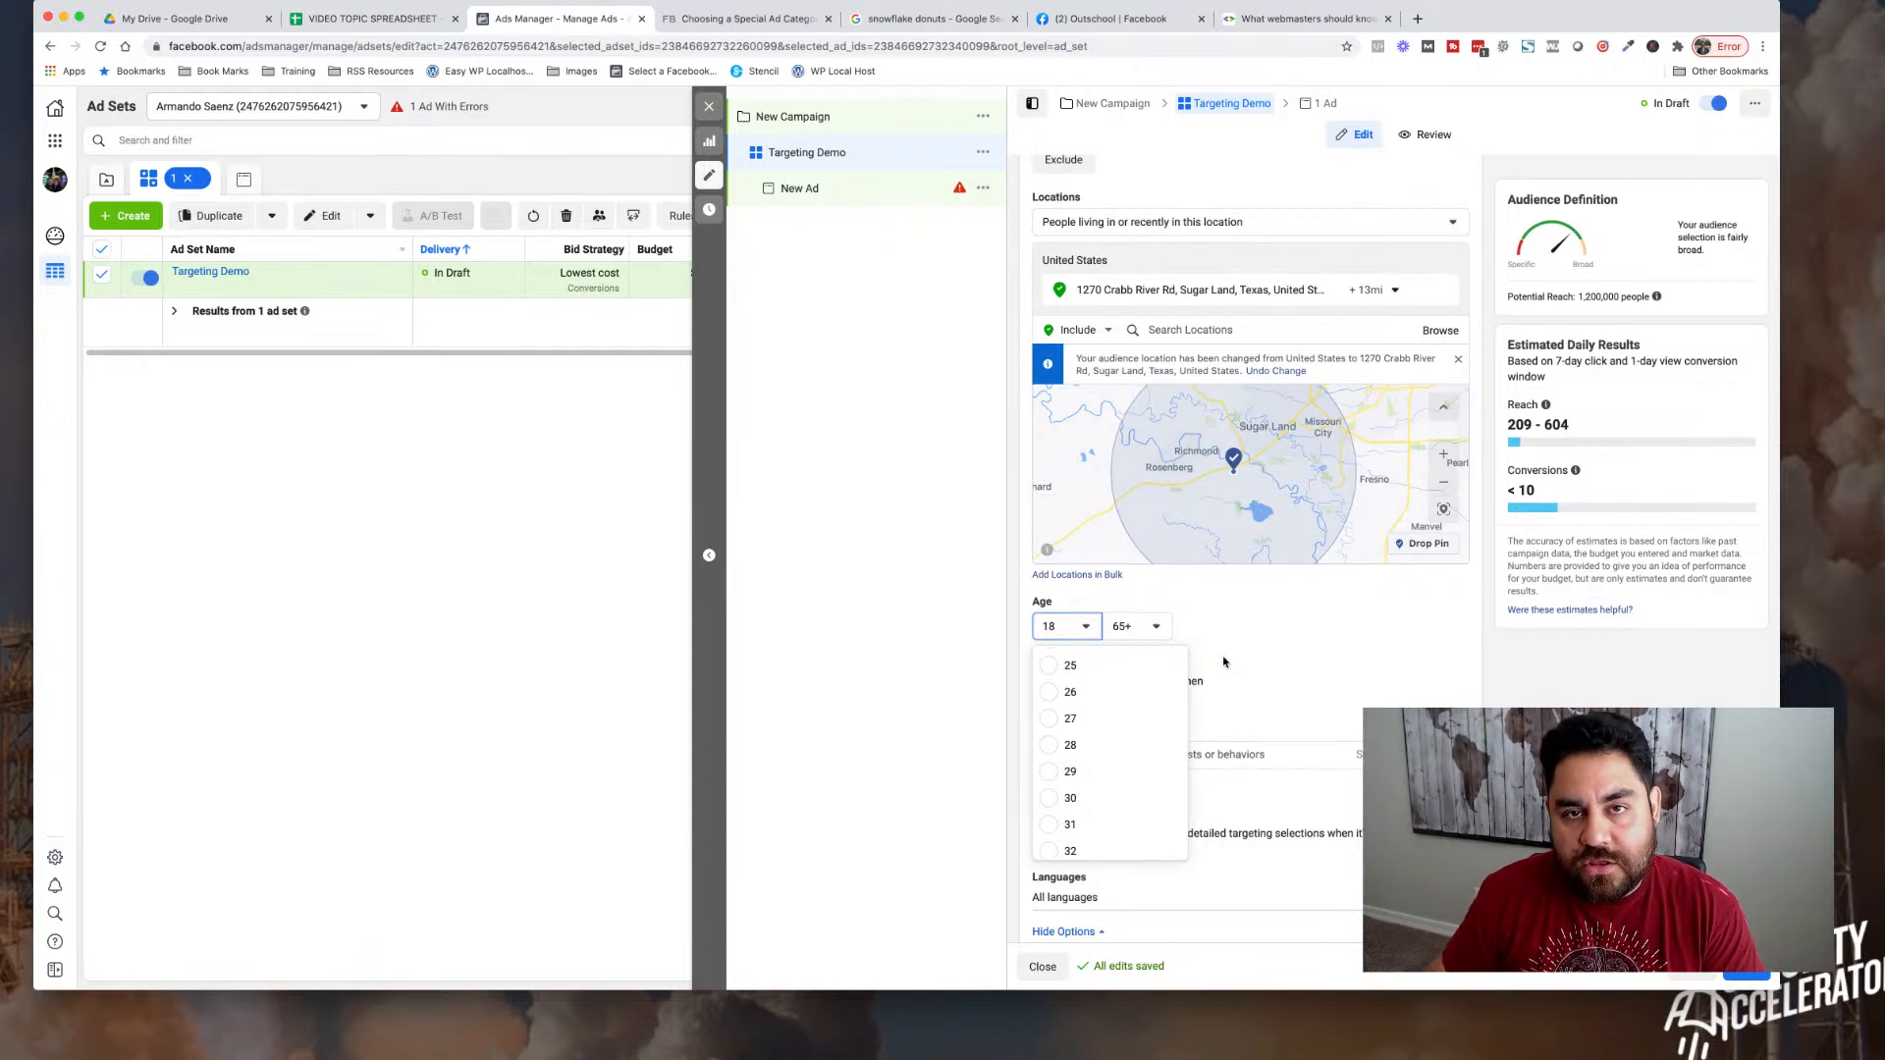
click(1289, 665)
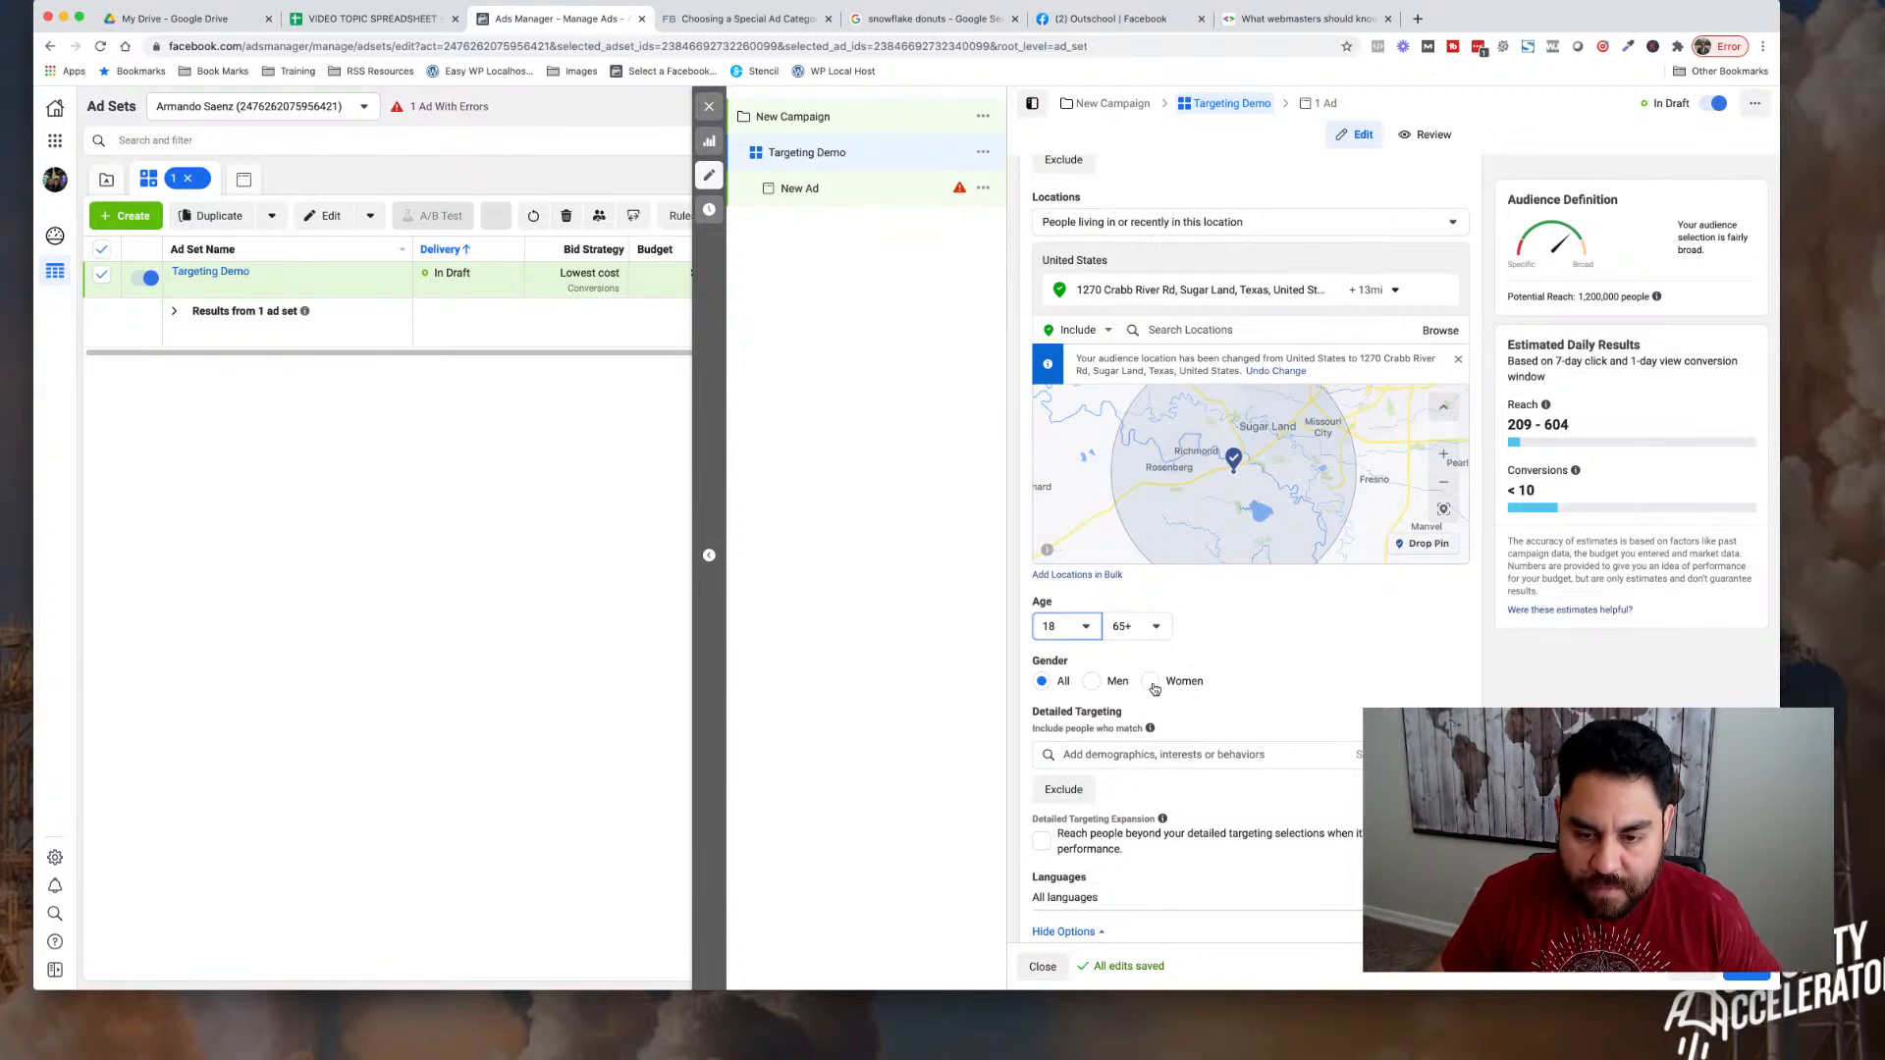
click(1265, 680)
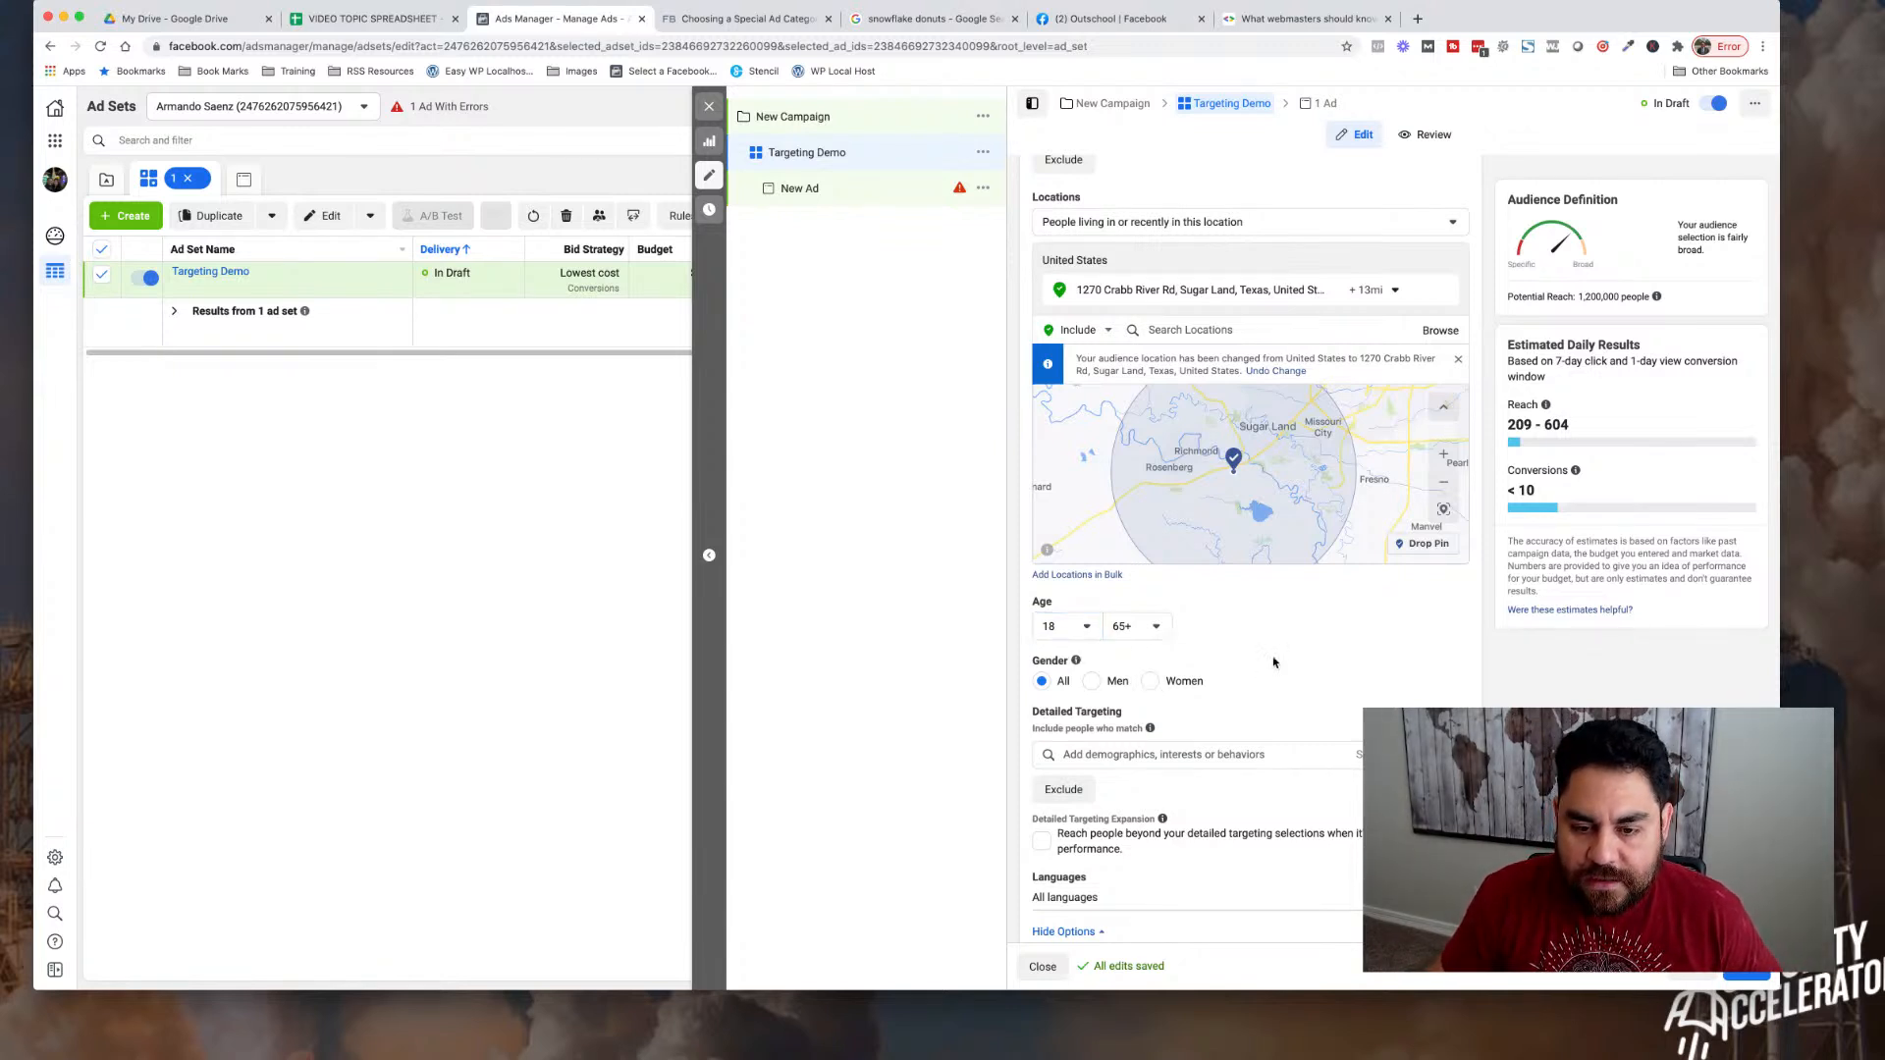
- Restrict the audience to women and set the minimum age to 30
scroll(1273, 663, down, 3)
click(1155, 615)
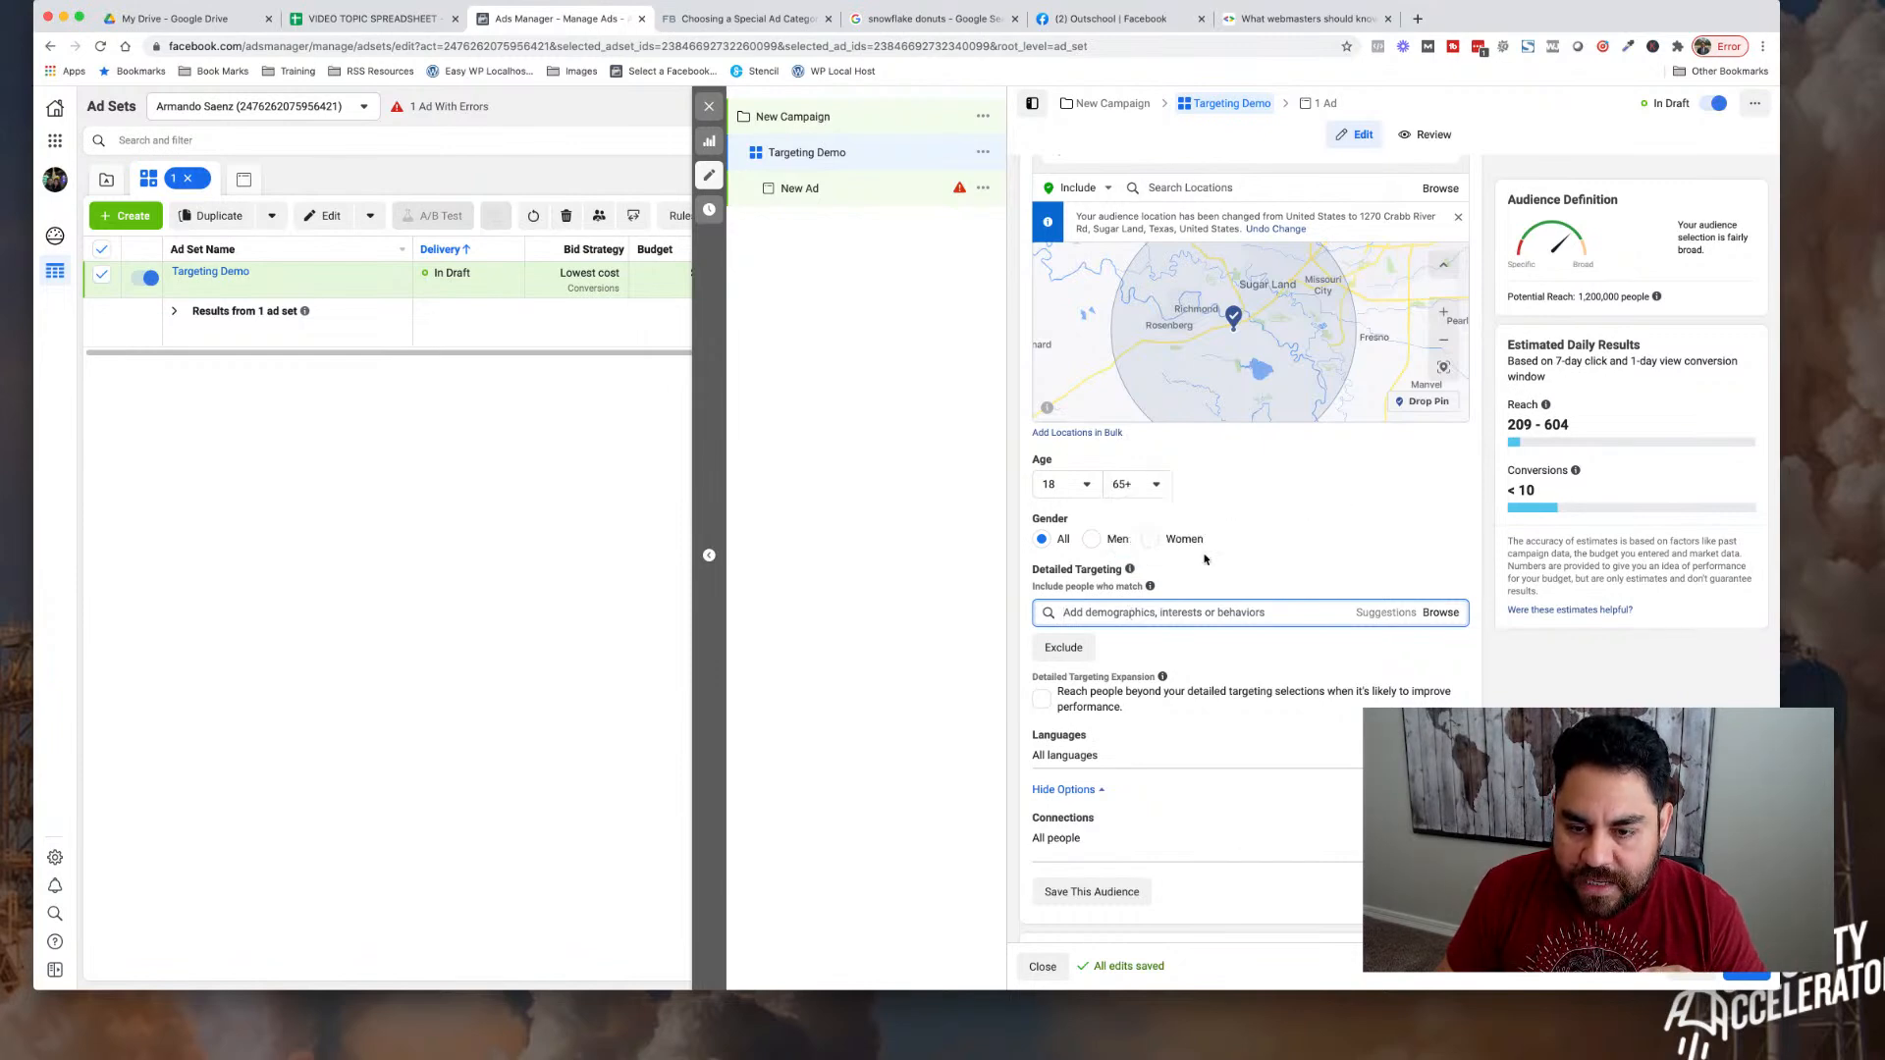
click(1151, 539)
click(1086, 488)
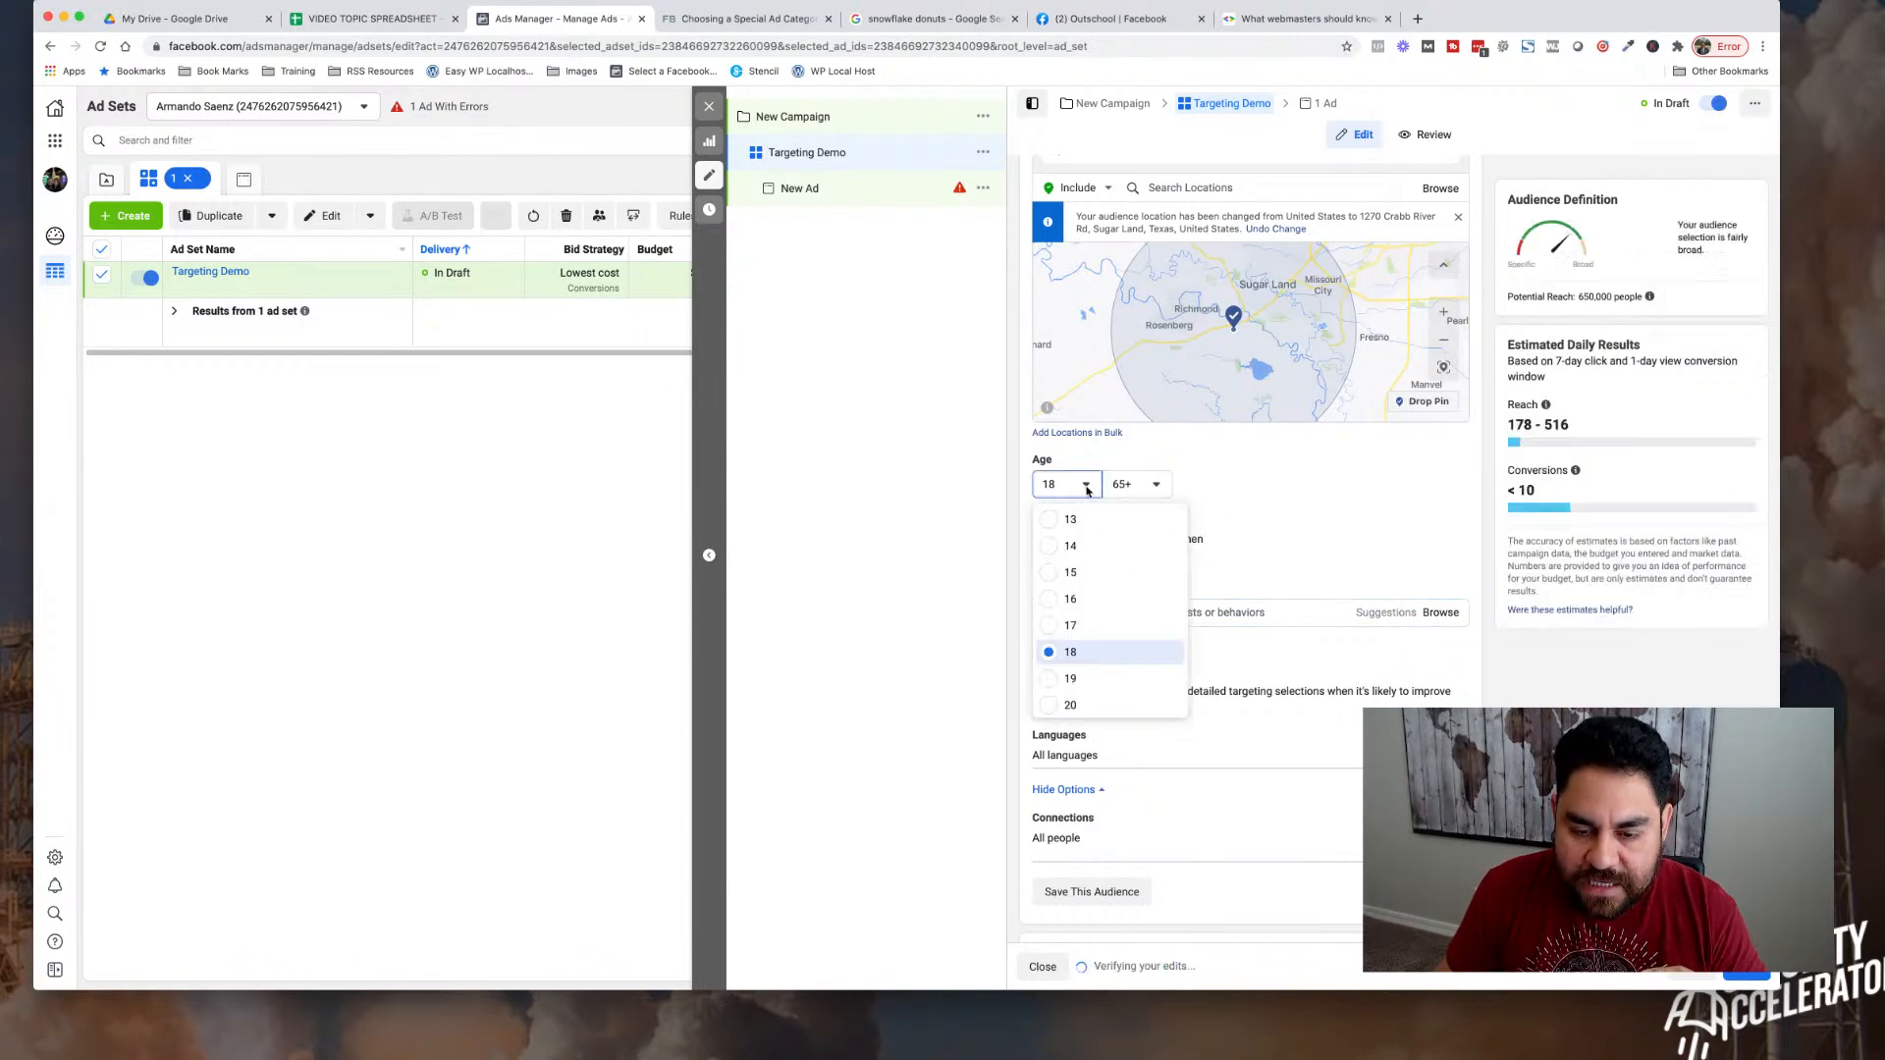
scroll(1079, 658, down, 3)
scroll(1075, 660, down, 2)
click(1058, 668)
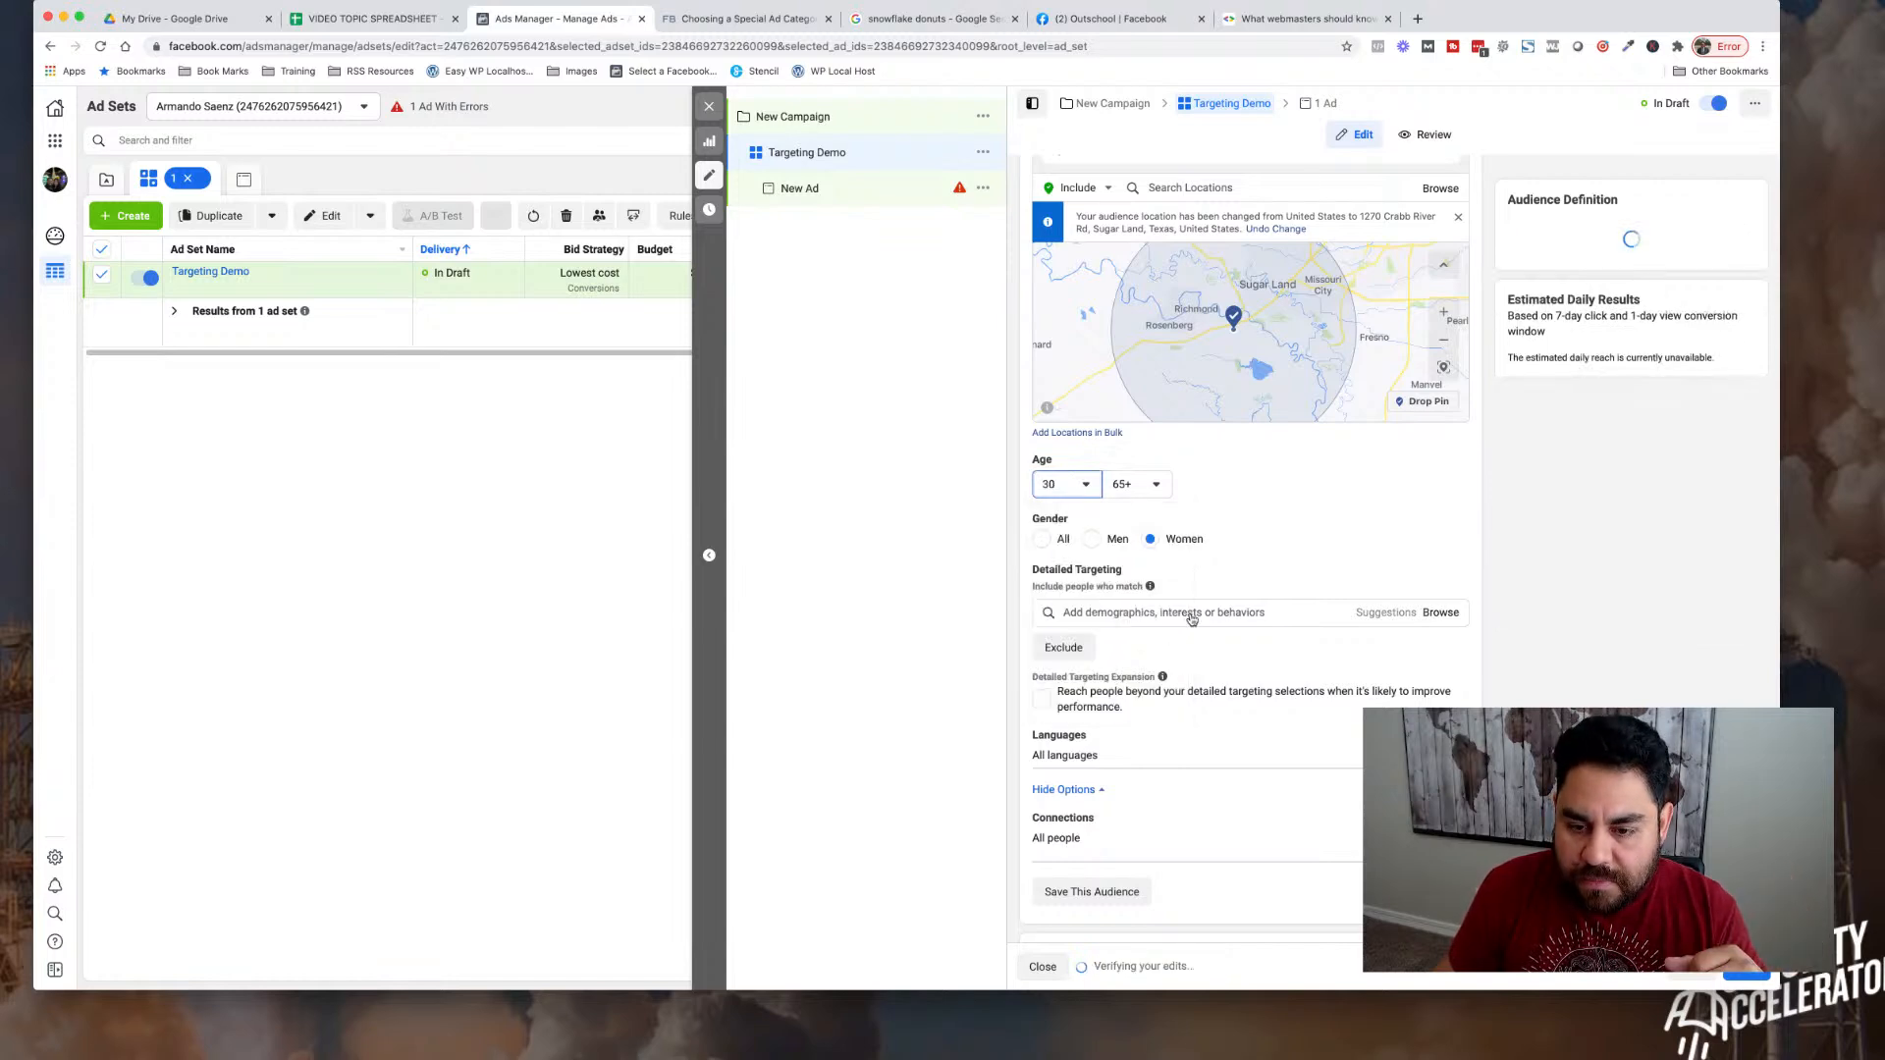
- Search the detailed targeting for "wholefoo" and add the Whole food interest
click(1178, 614)
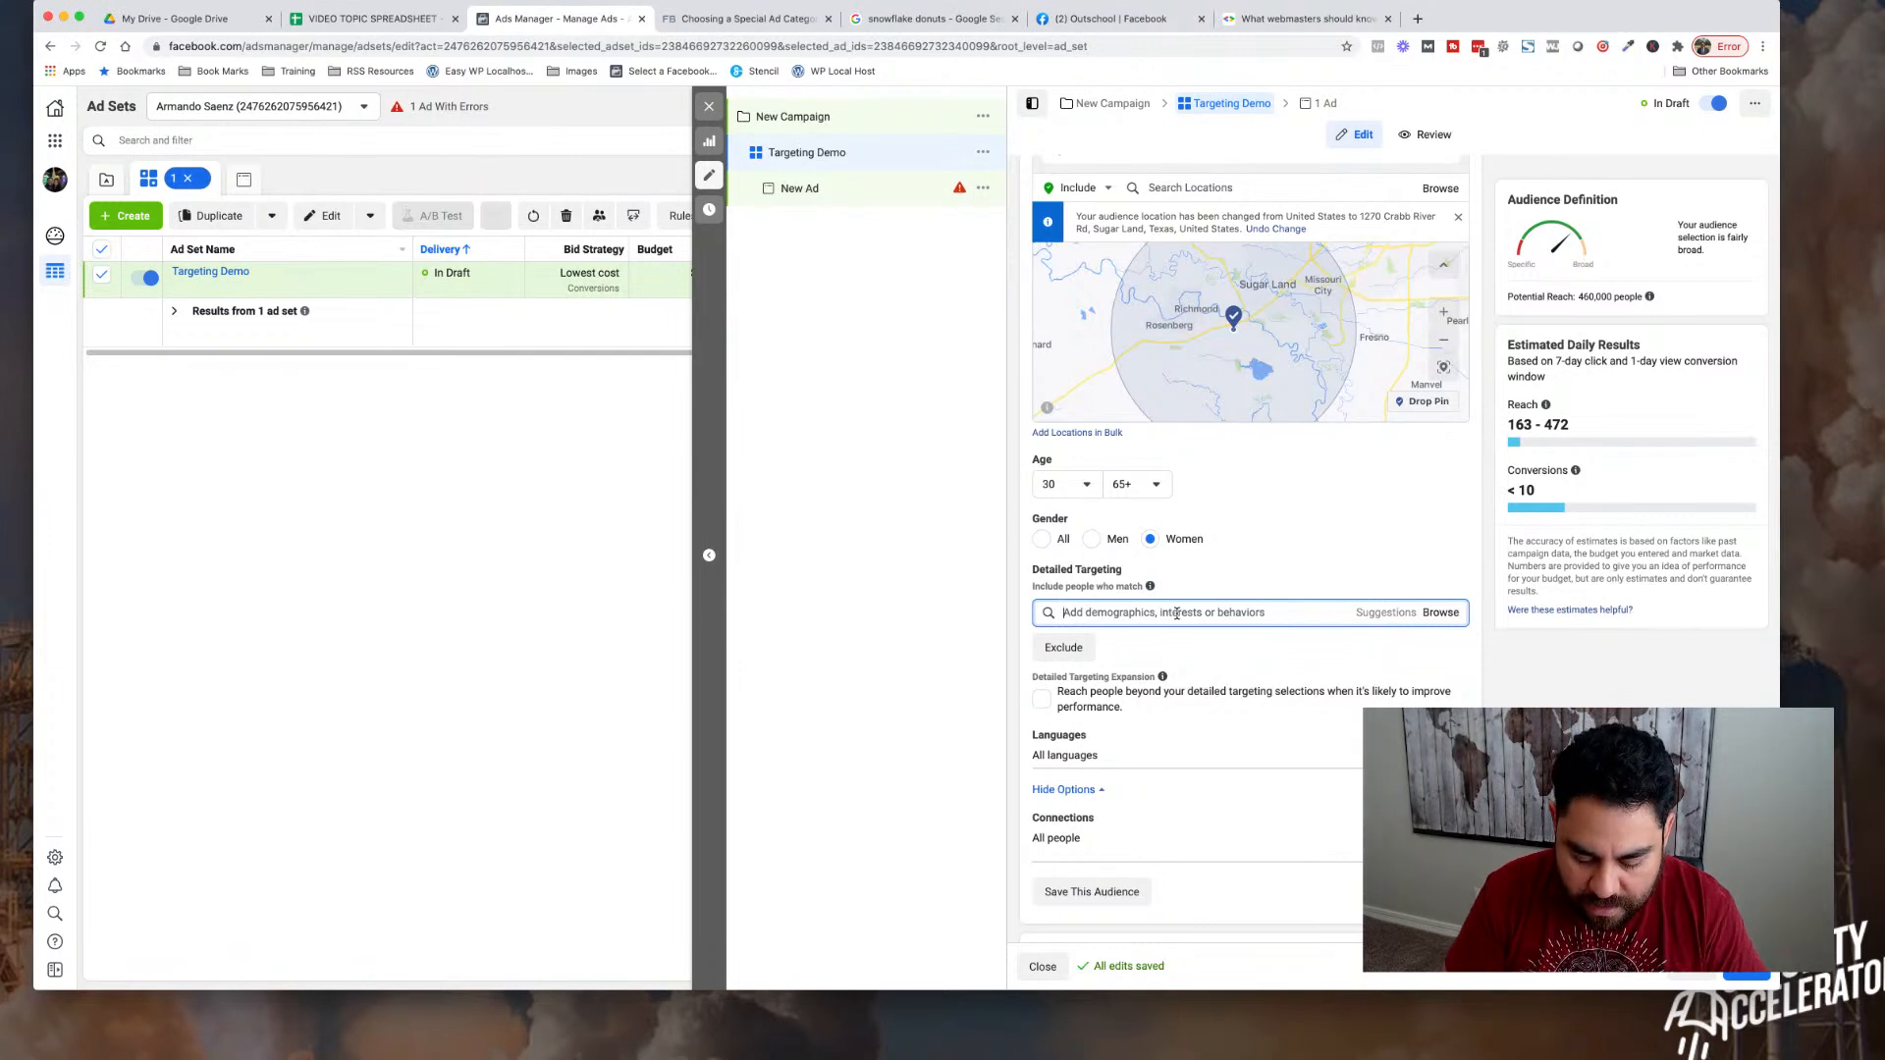
text(whole)
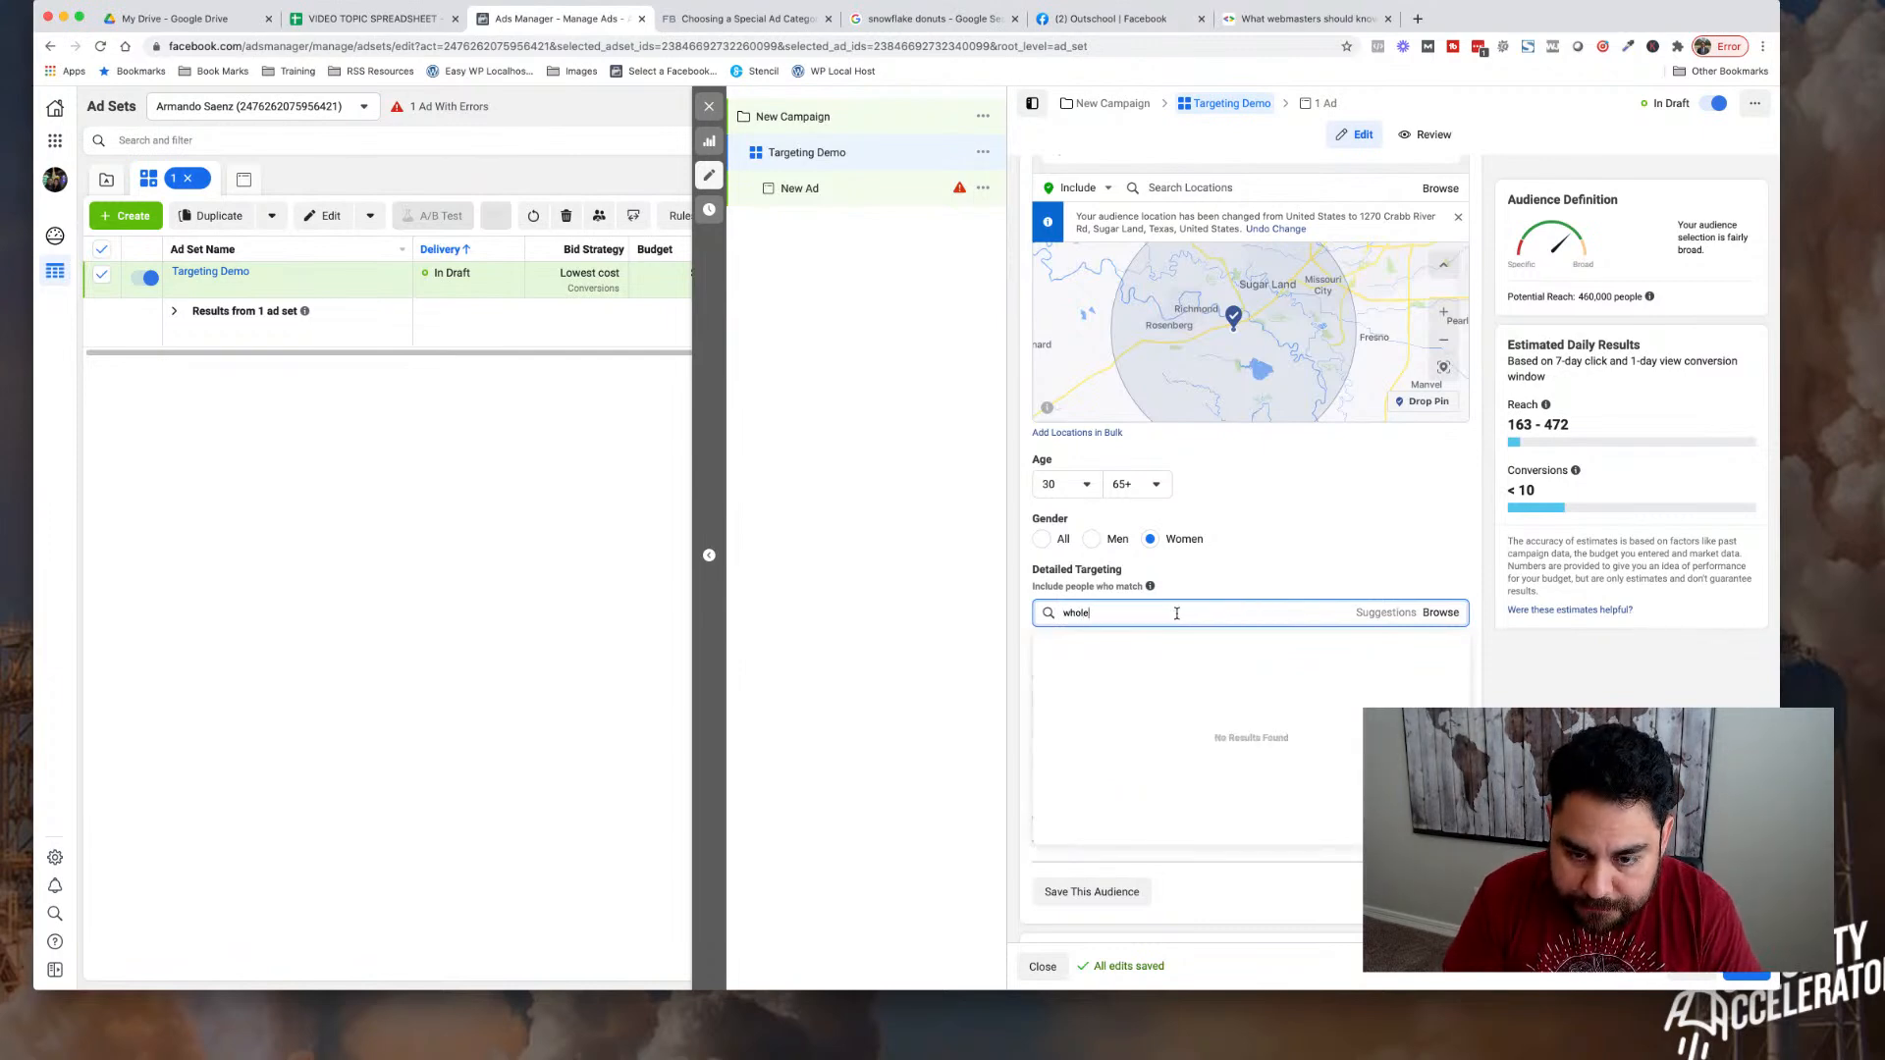
text(foo)
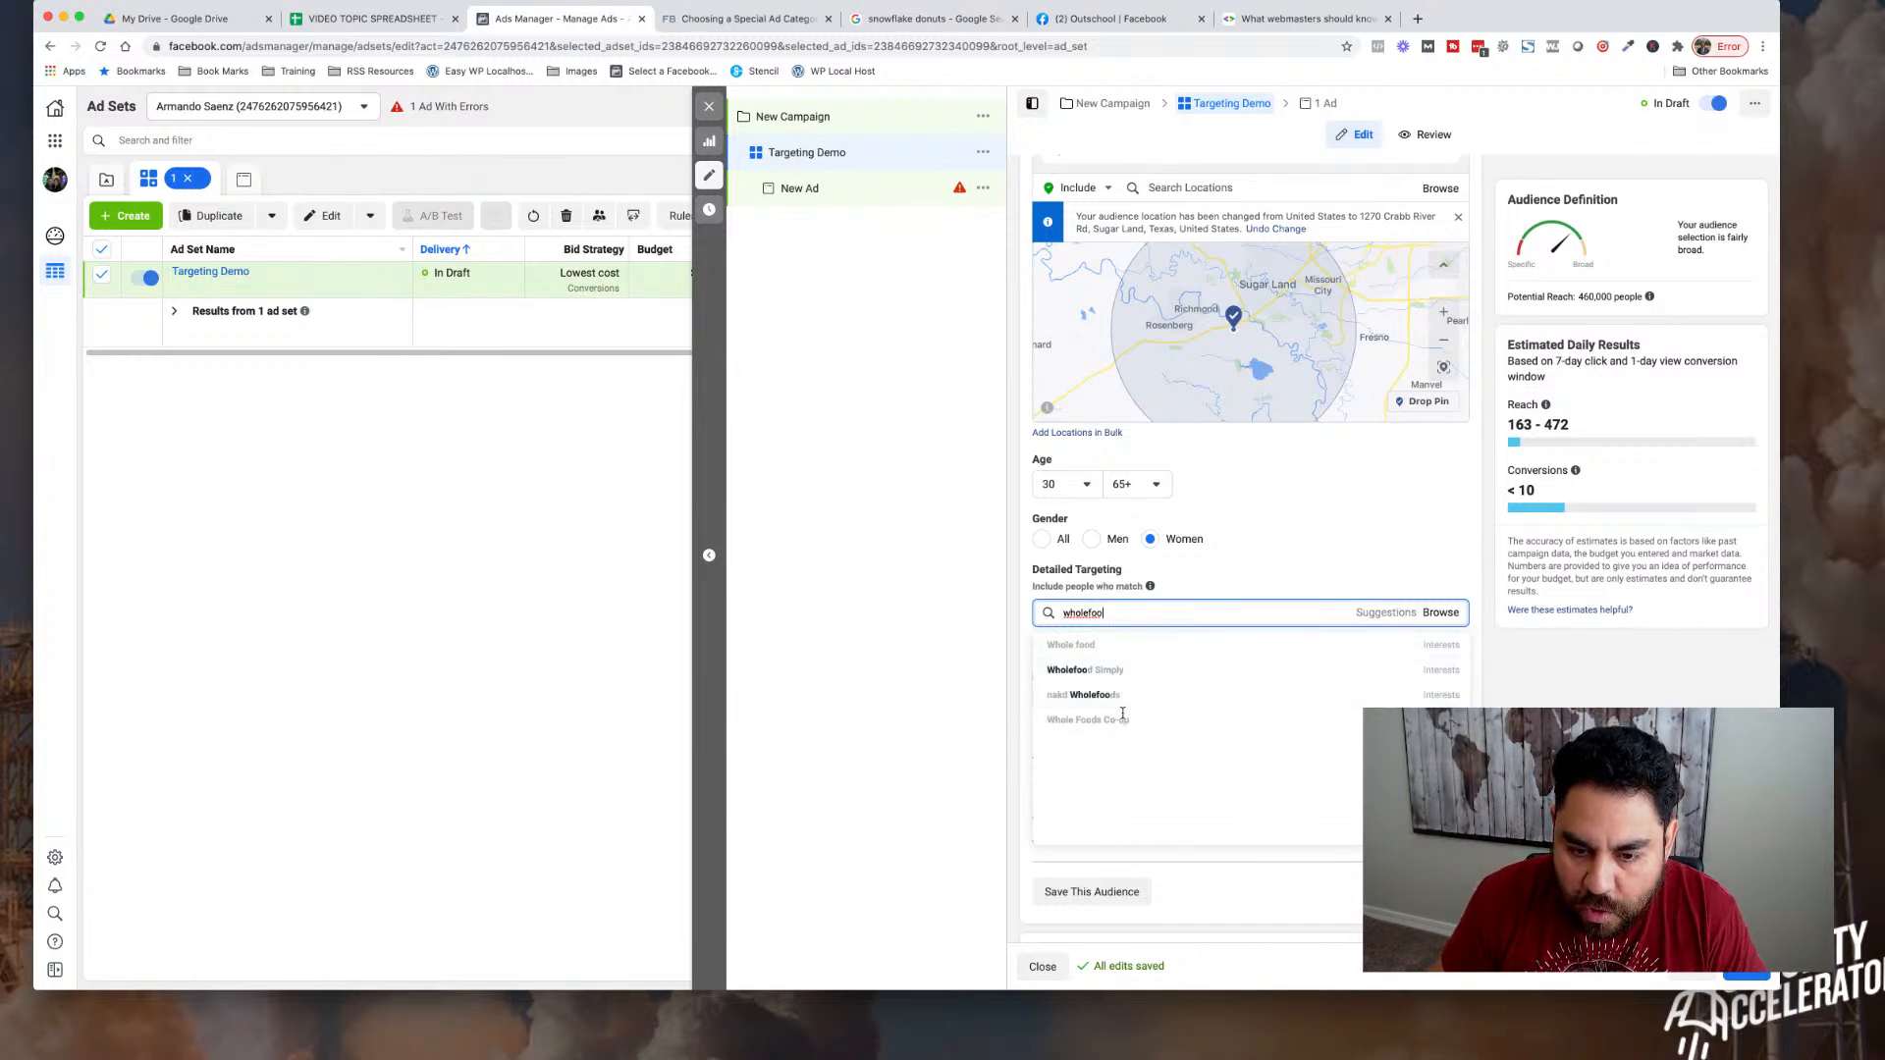
click(1084, 651)
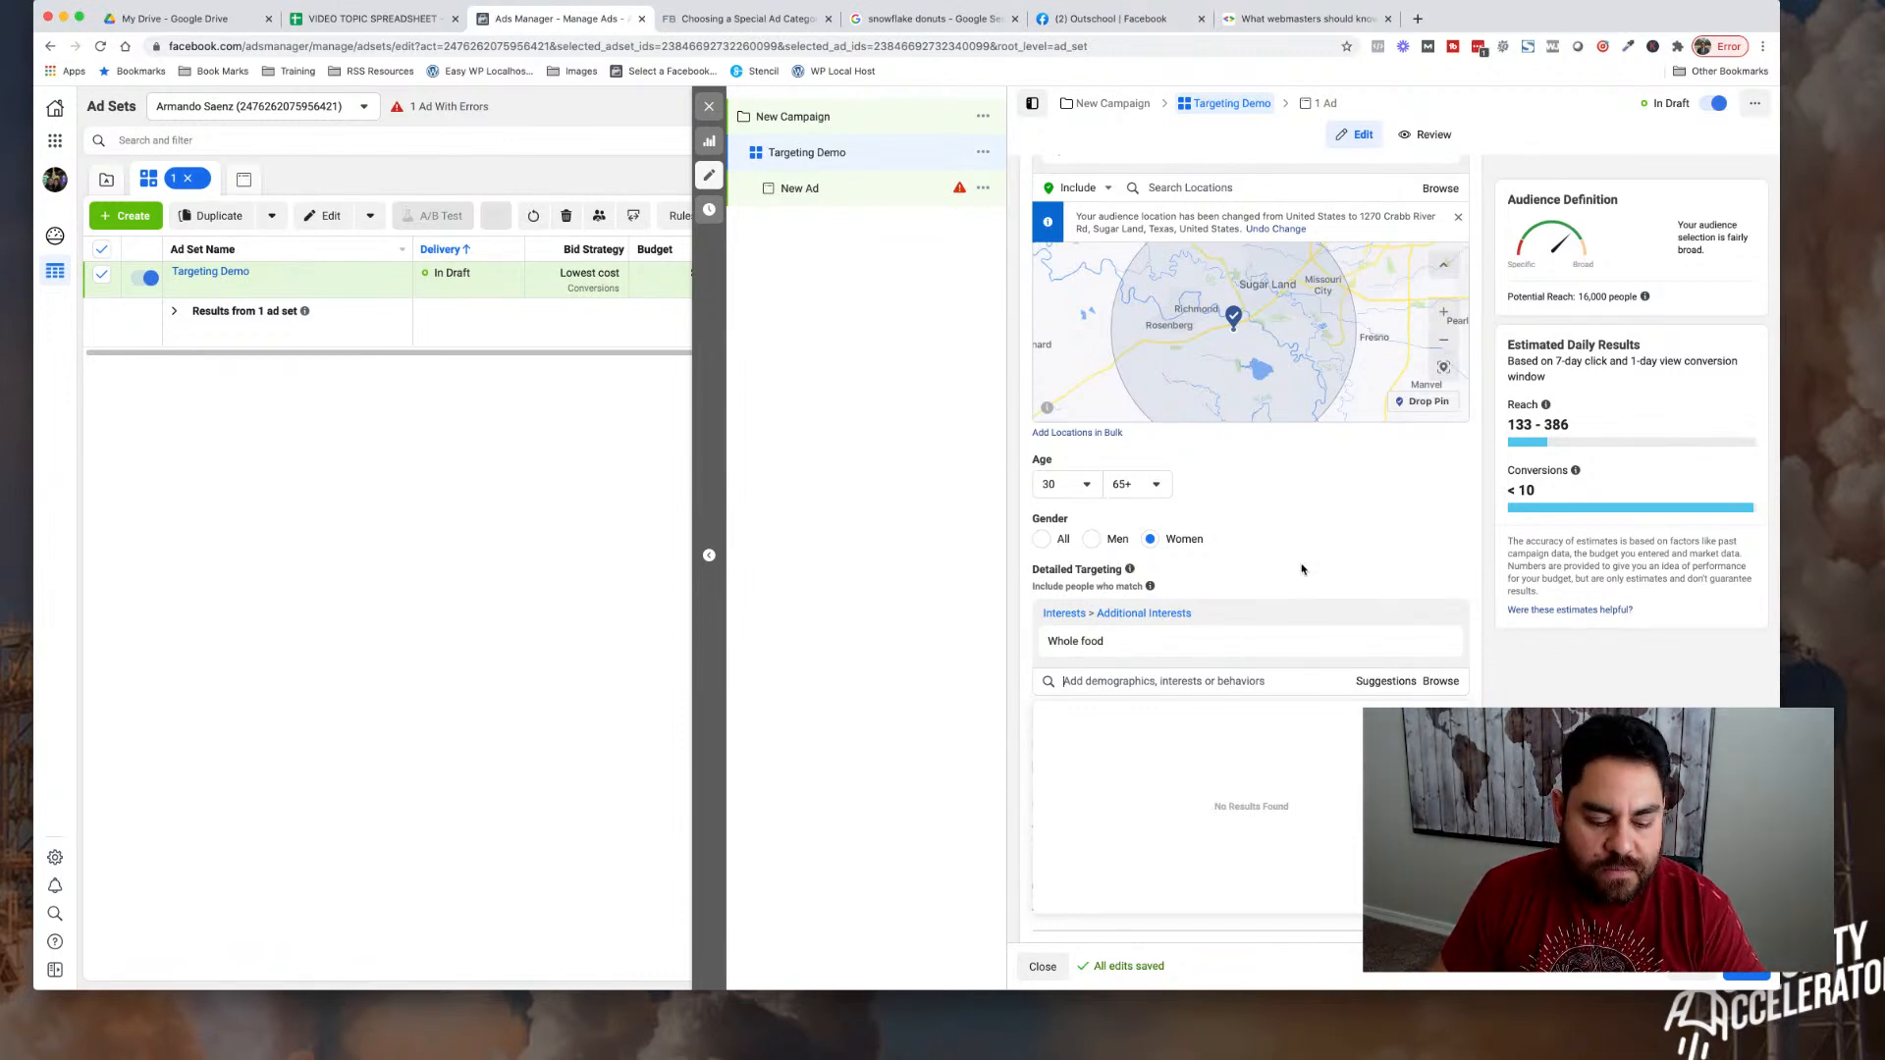
- Remove the shop address from the targeted locations and the Whole food interest from the detailed targeting
scroll(1302, 569, up, 2)
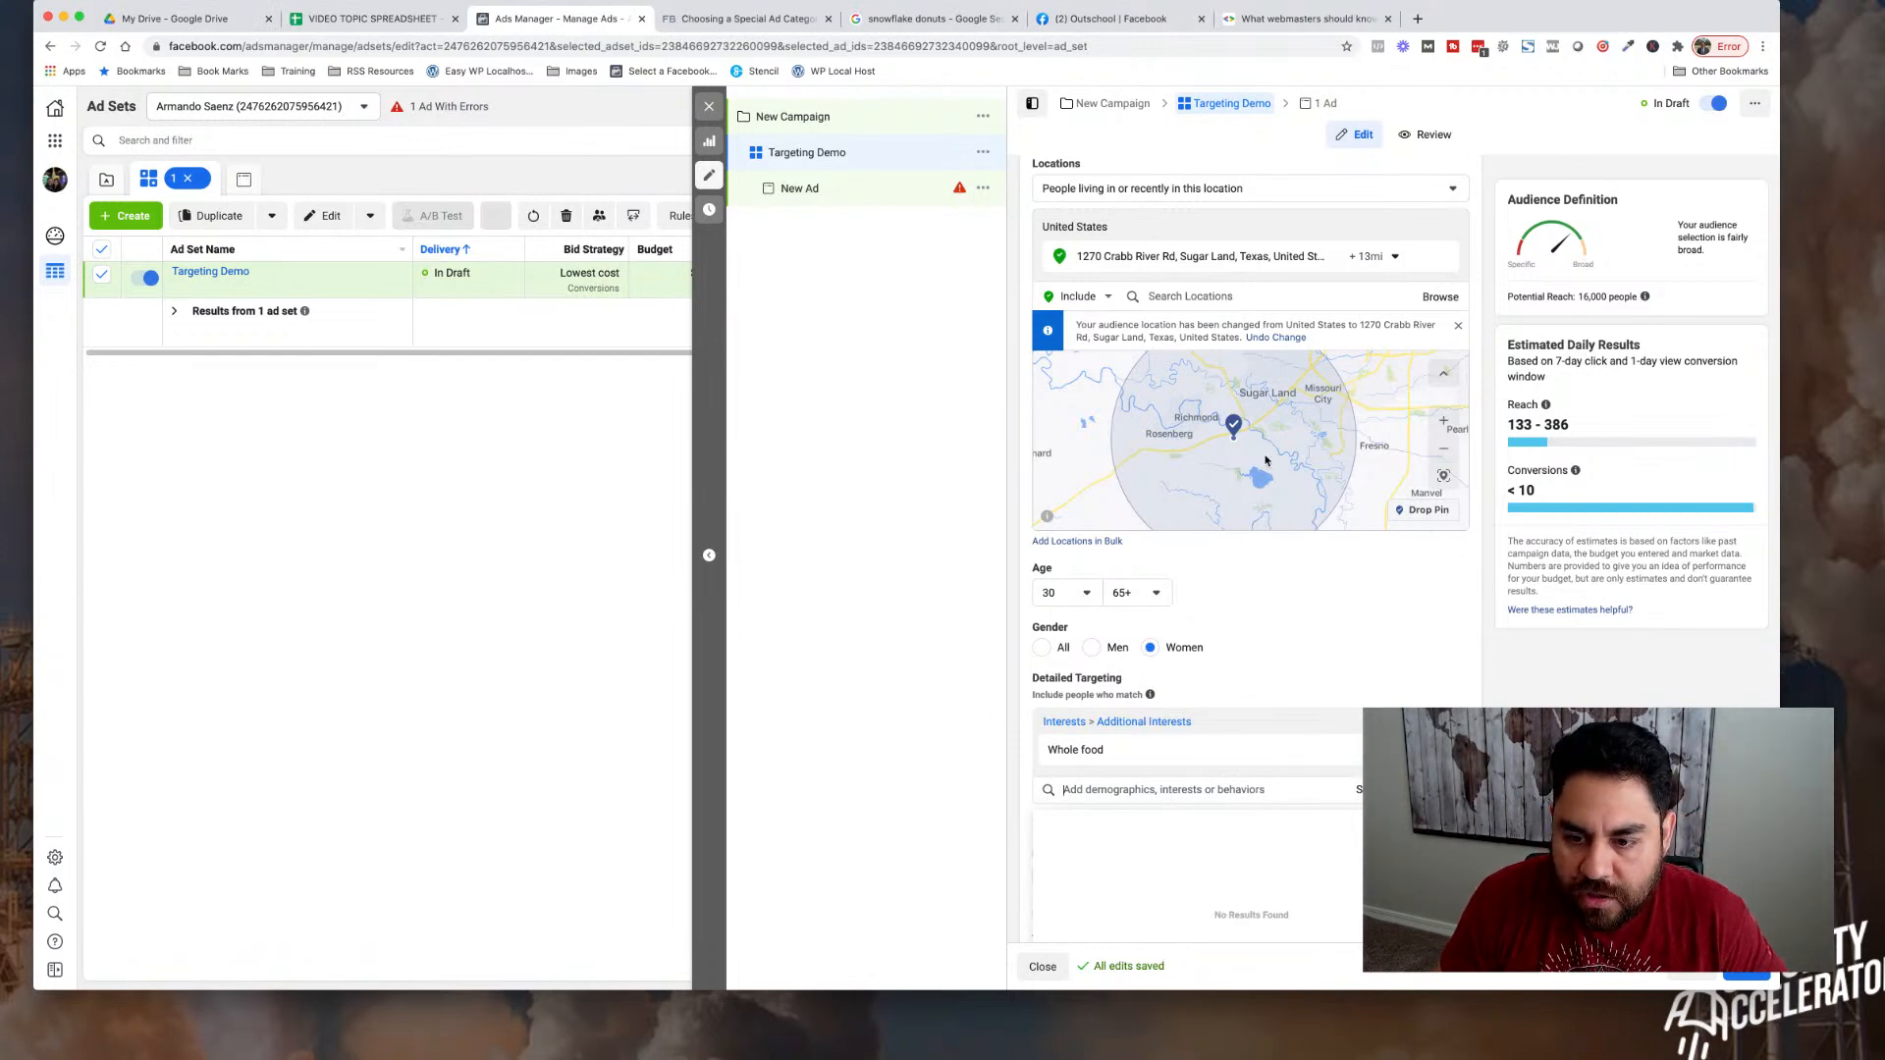
scroll(1311, 665, up, 5)
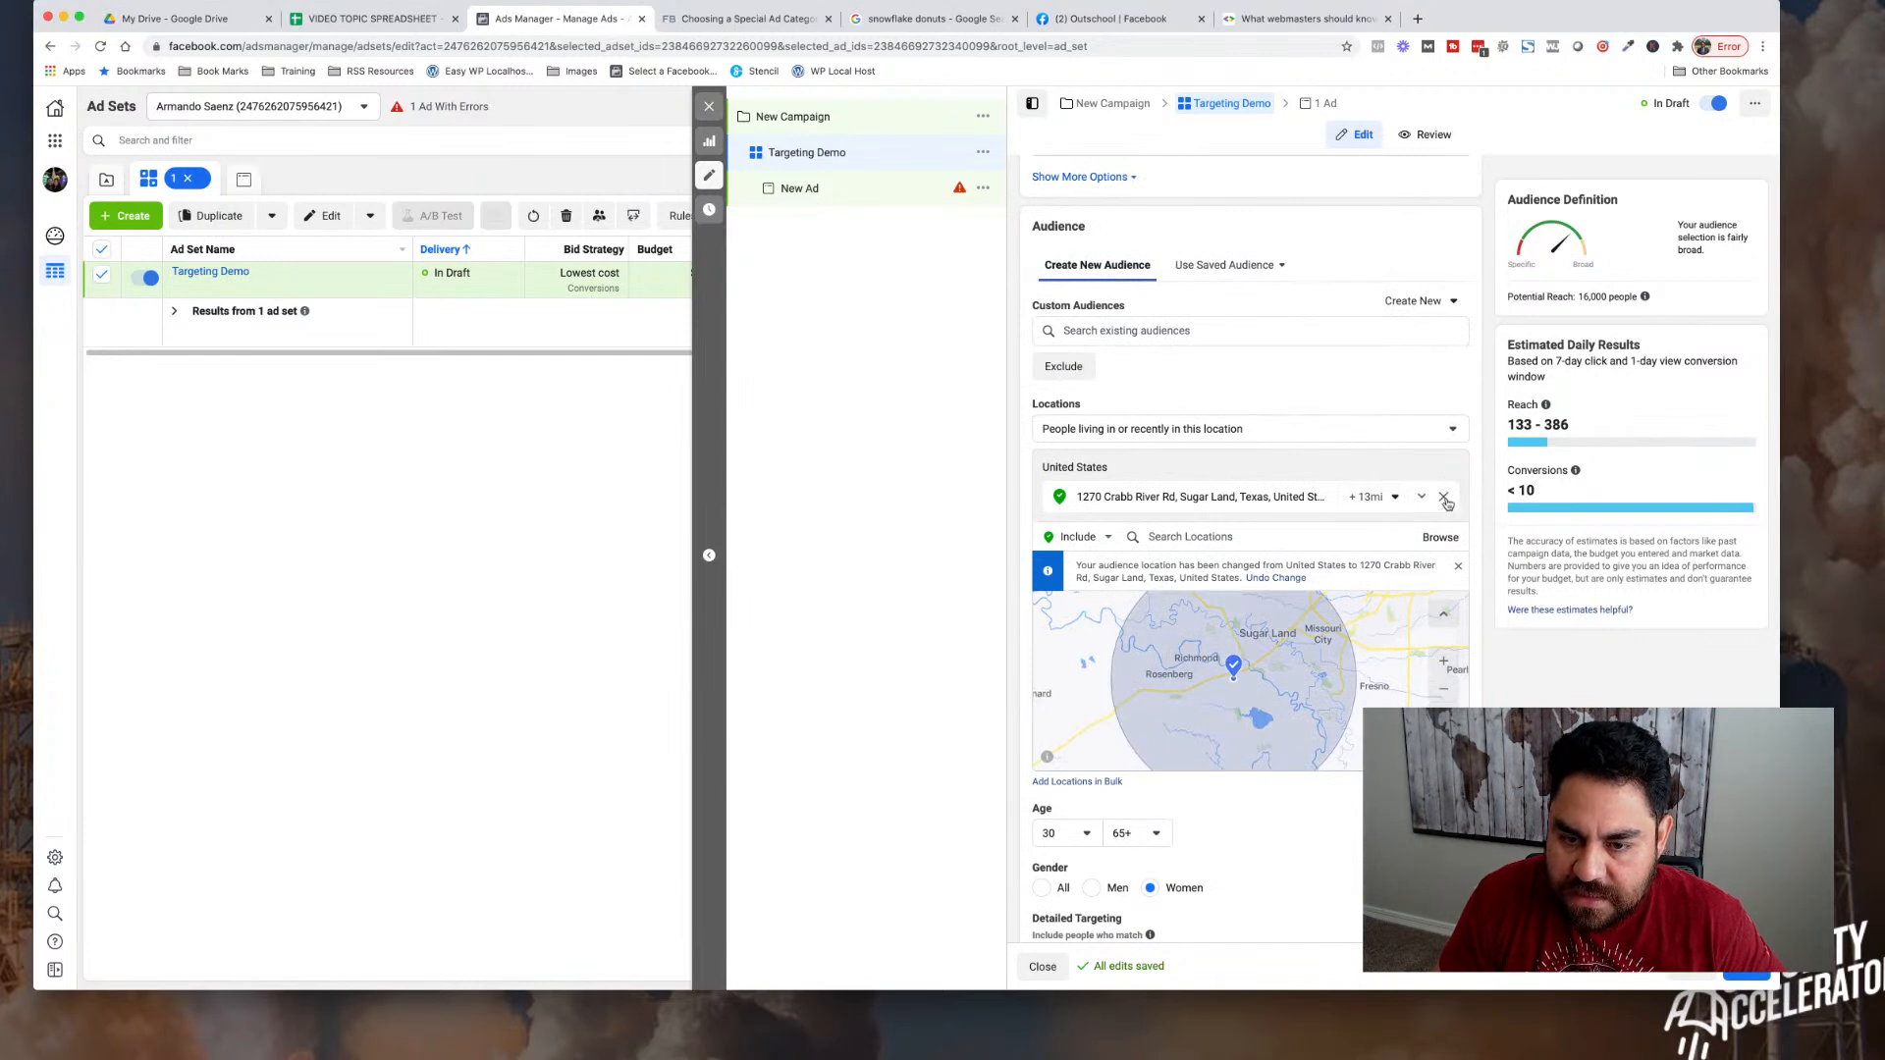
click(1443, 498)
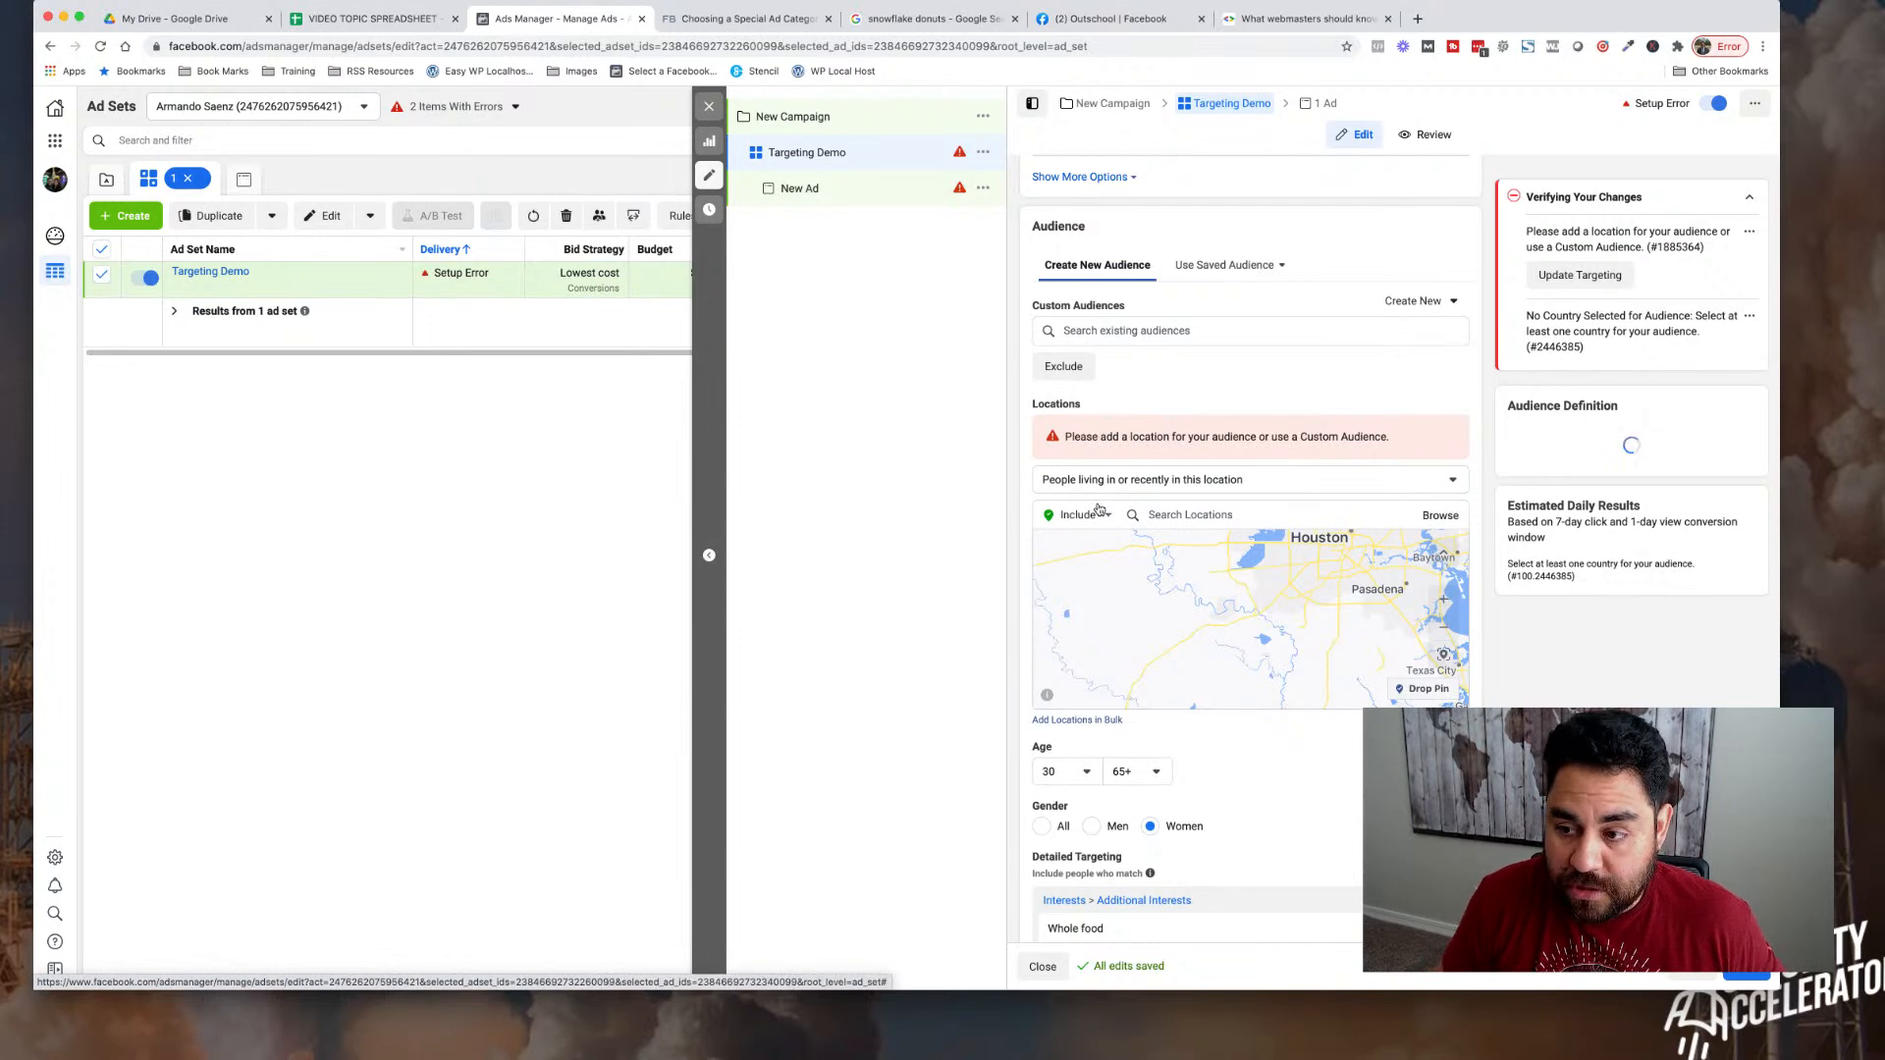
scroll(1099, 509, down, 1)
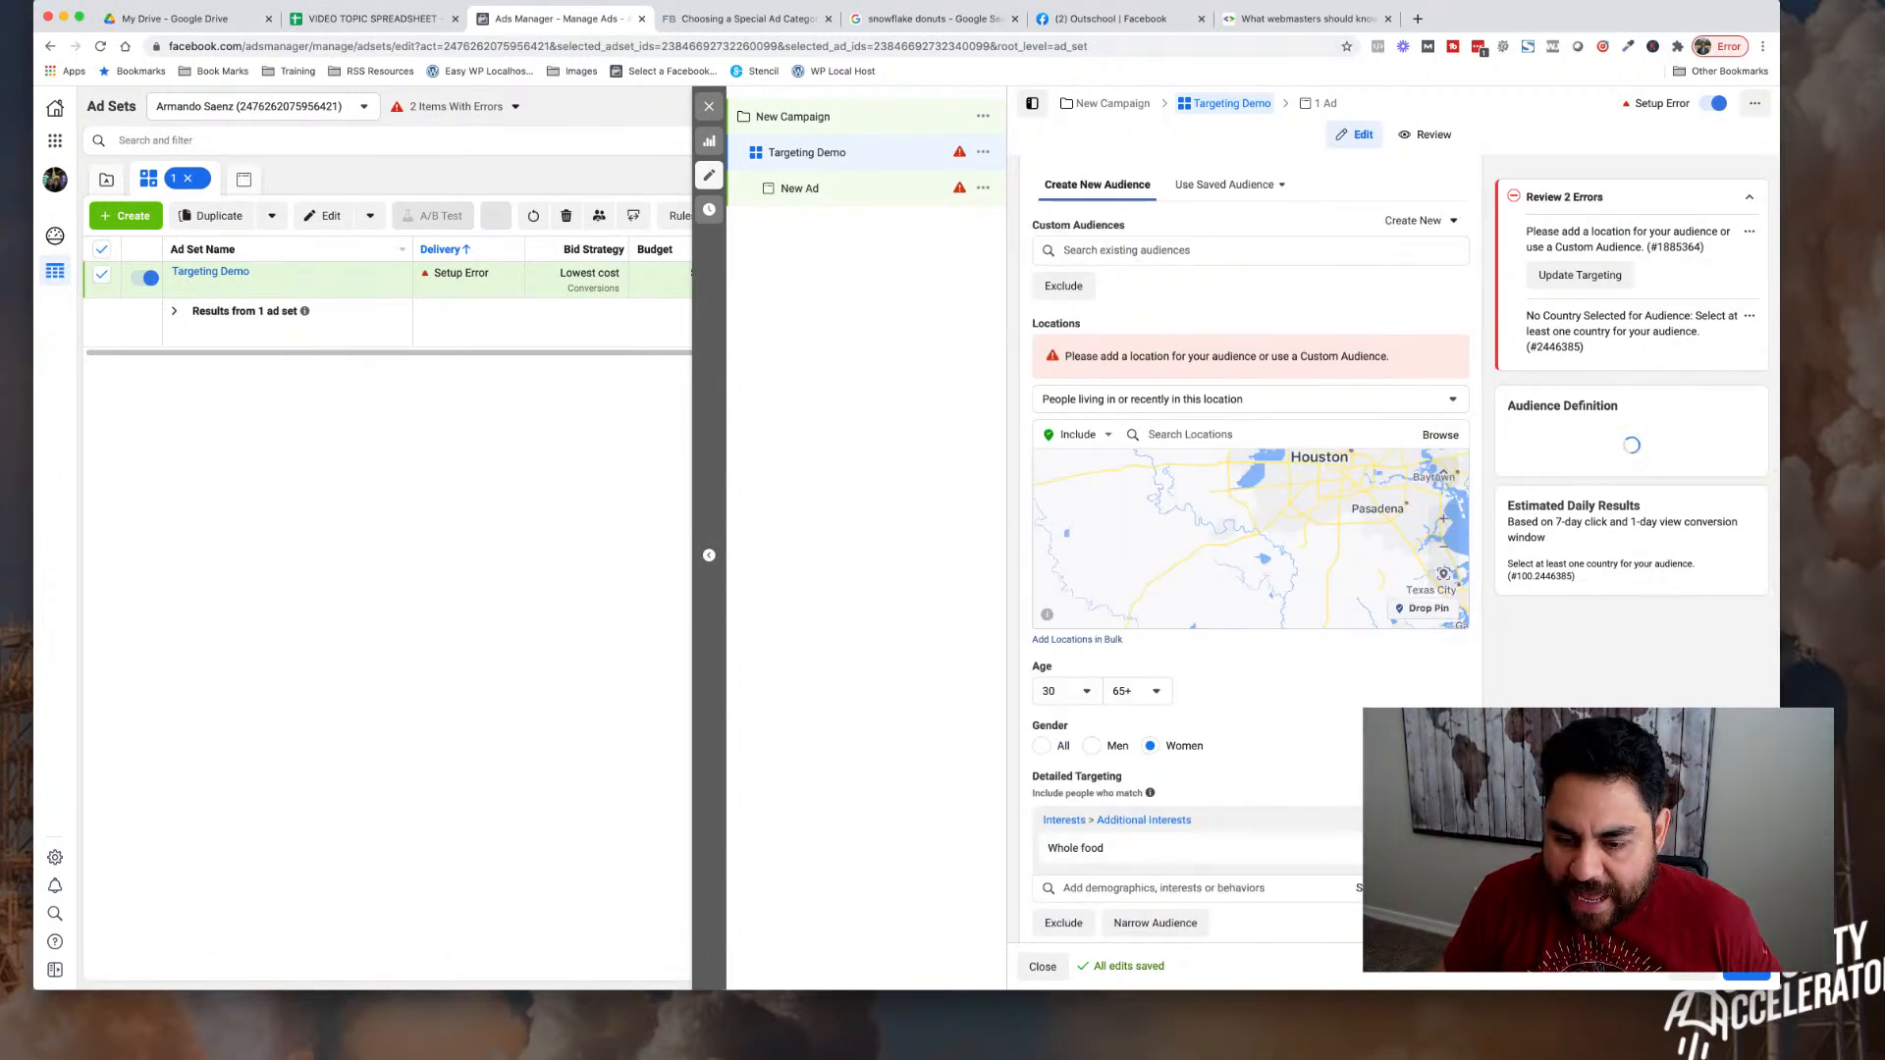
click(1452, 849)
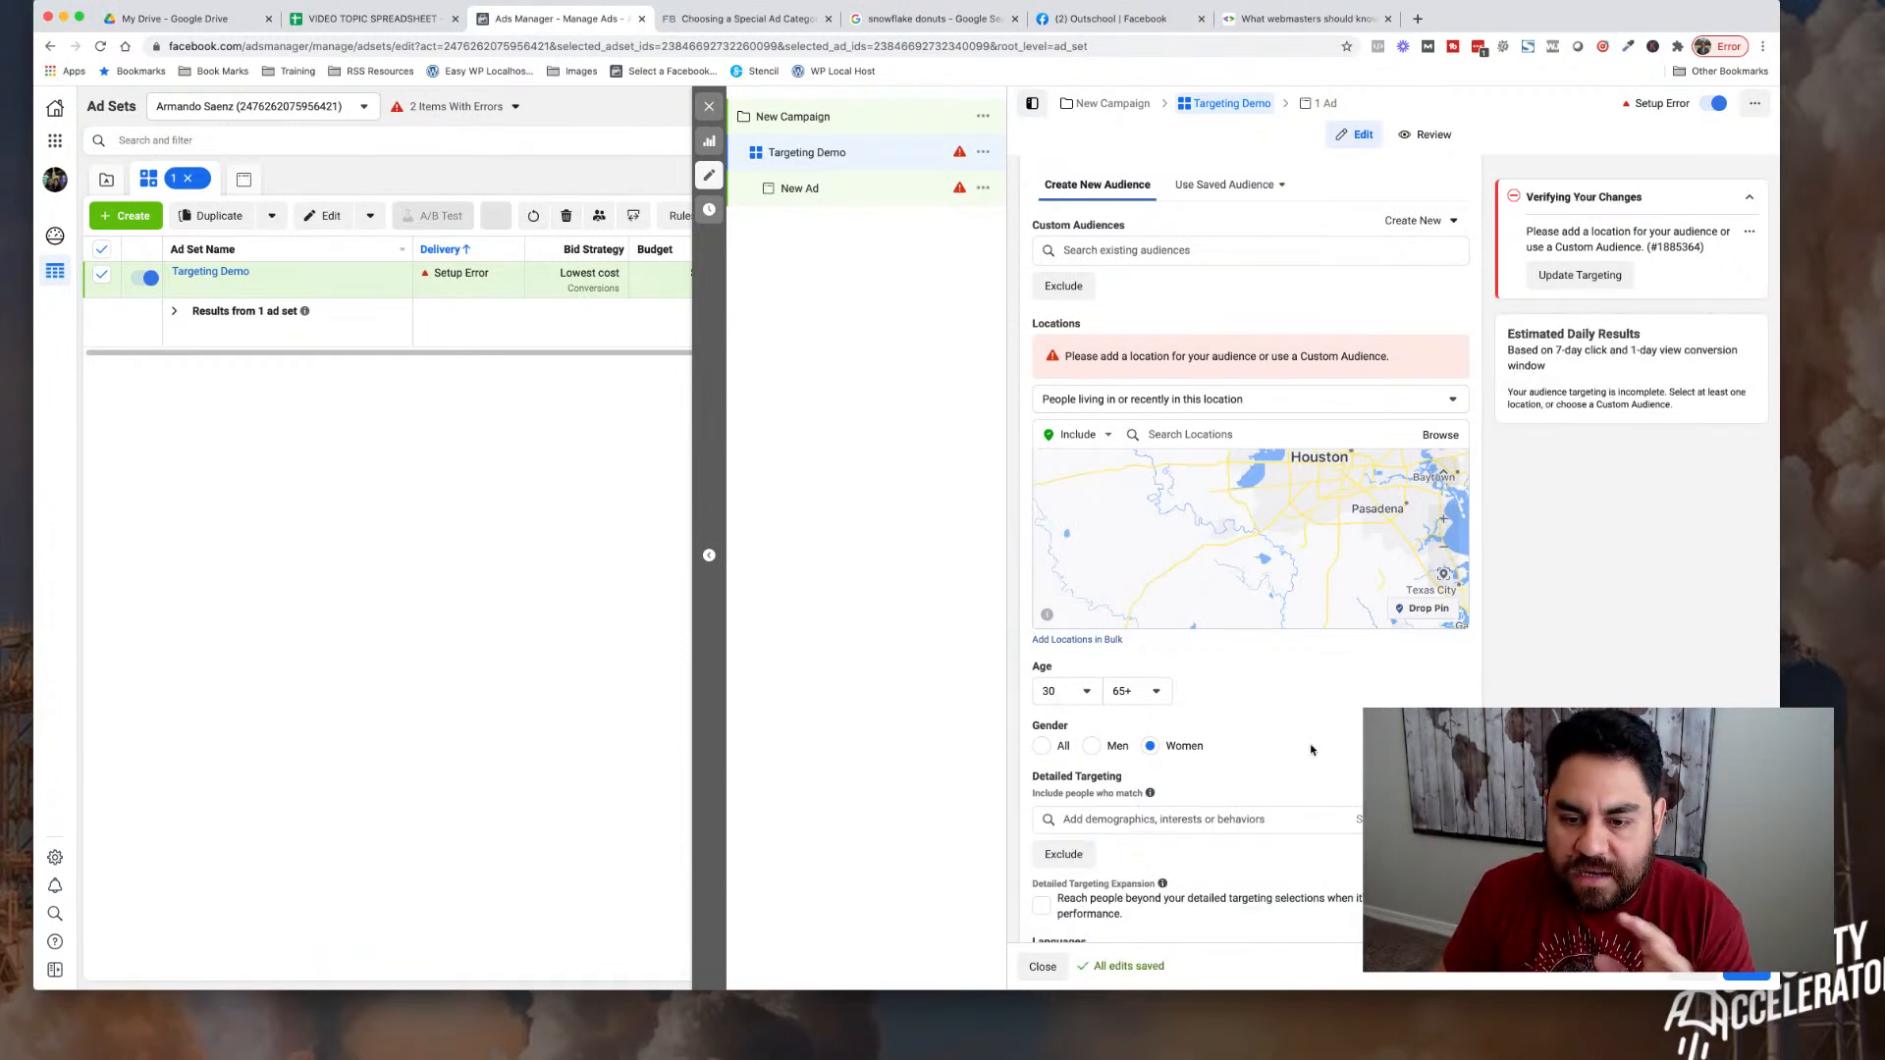
- Target the ZIP code 77479 in Sugar Land, Texas as the audience location
click(1246, 440)
text(77479)
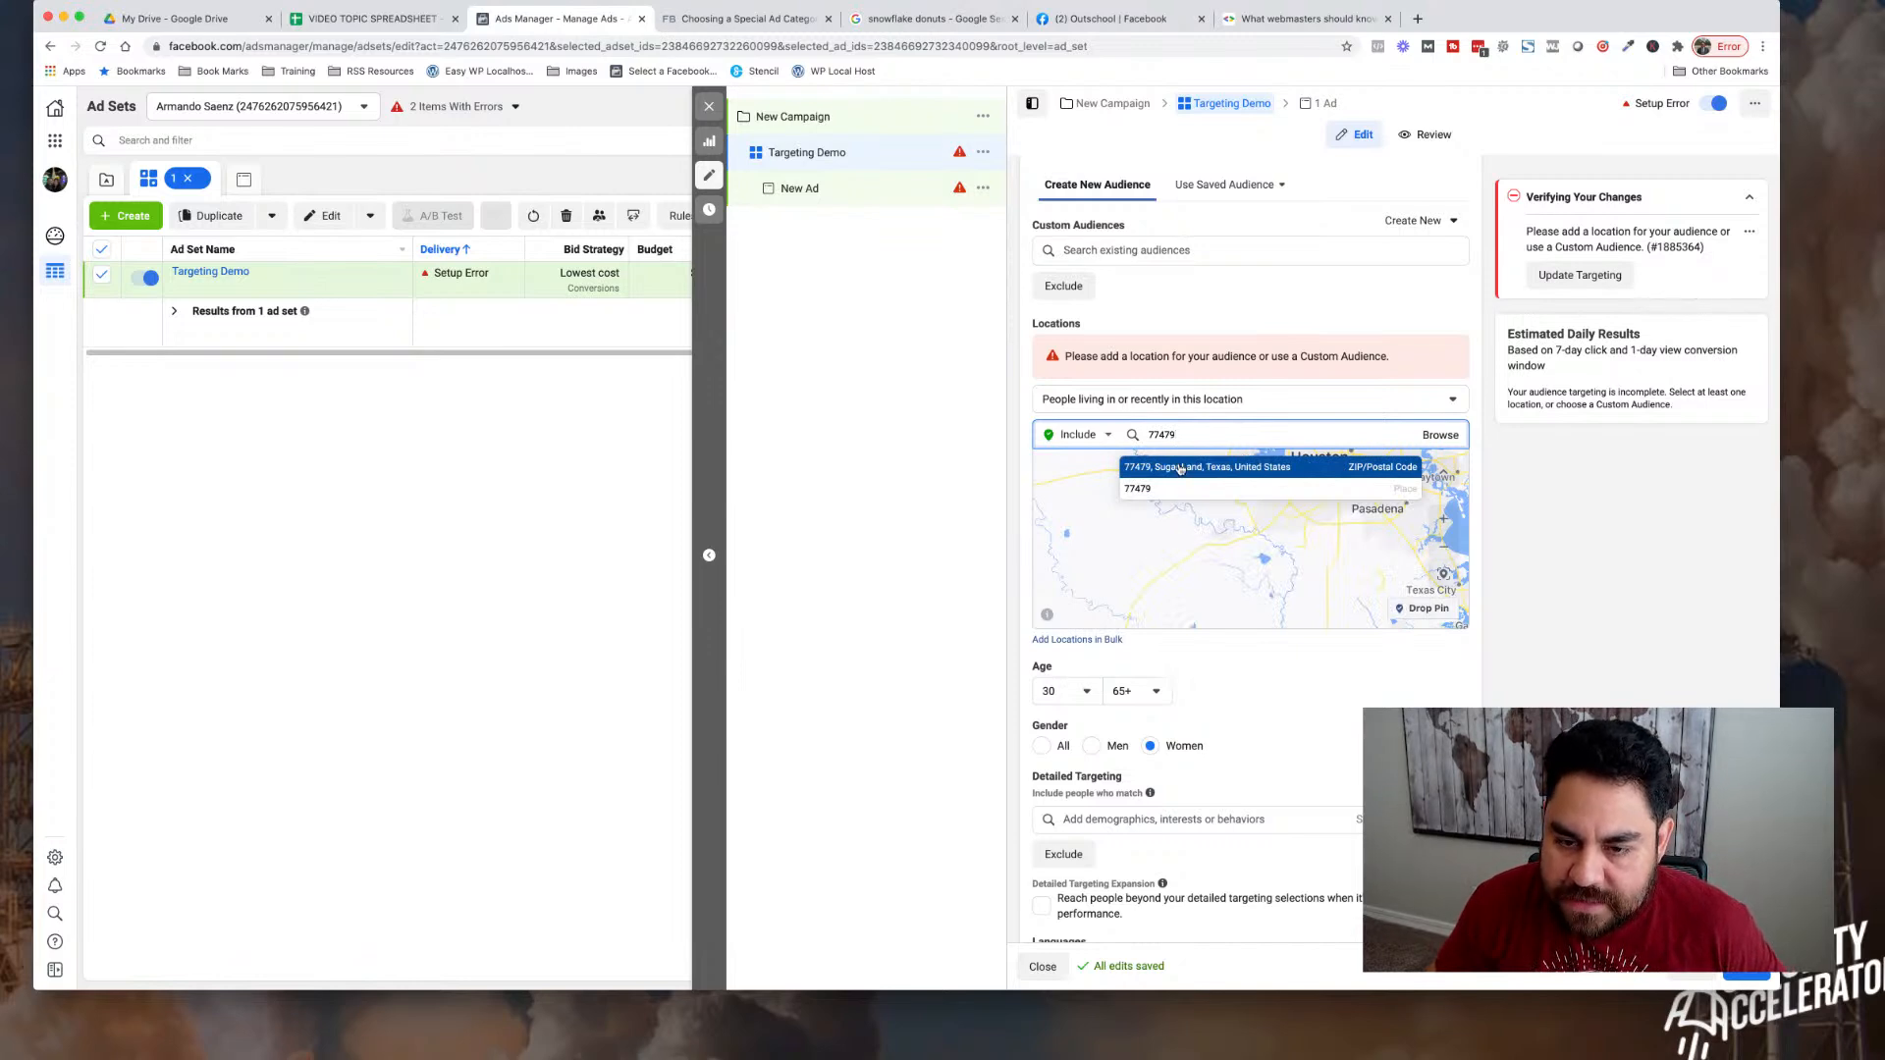
click(1183, 468)
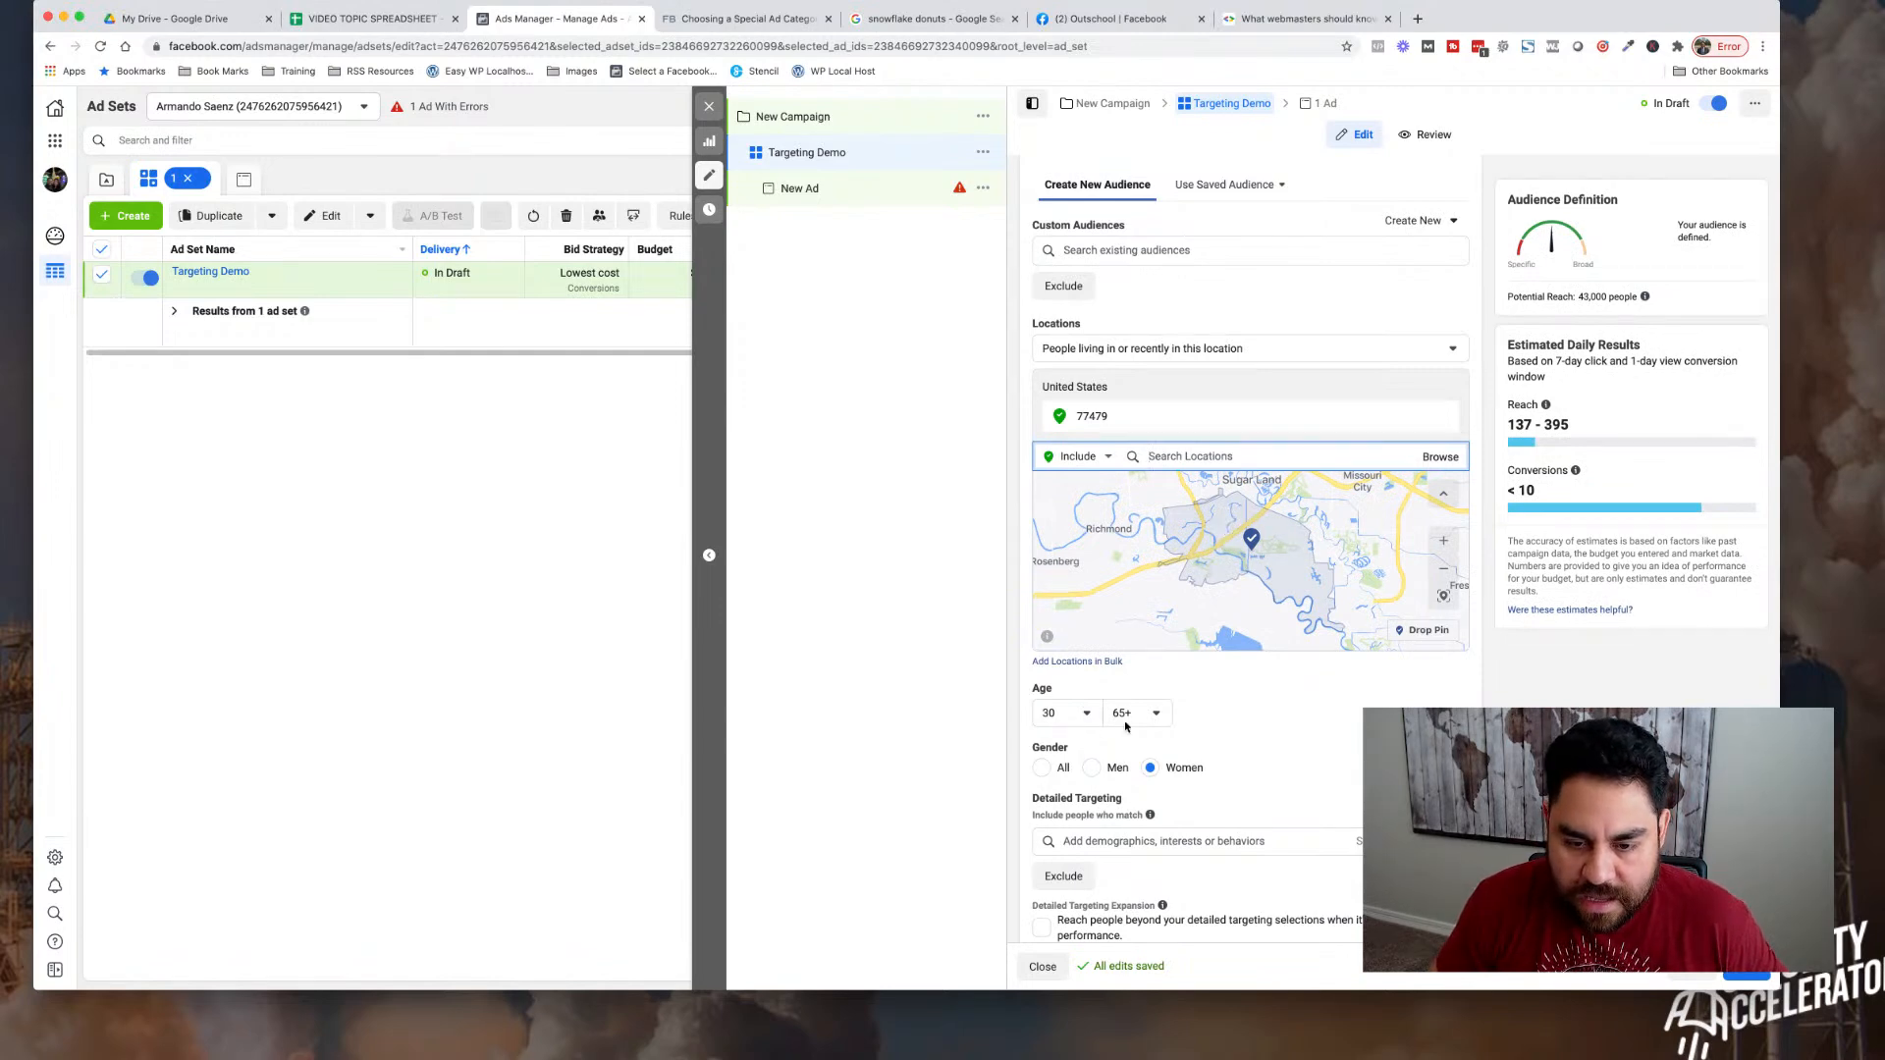
- Set the audience's gender to All
mouse_move(1036, 693)
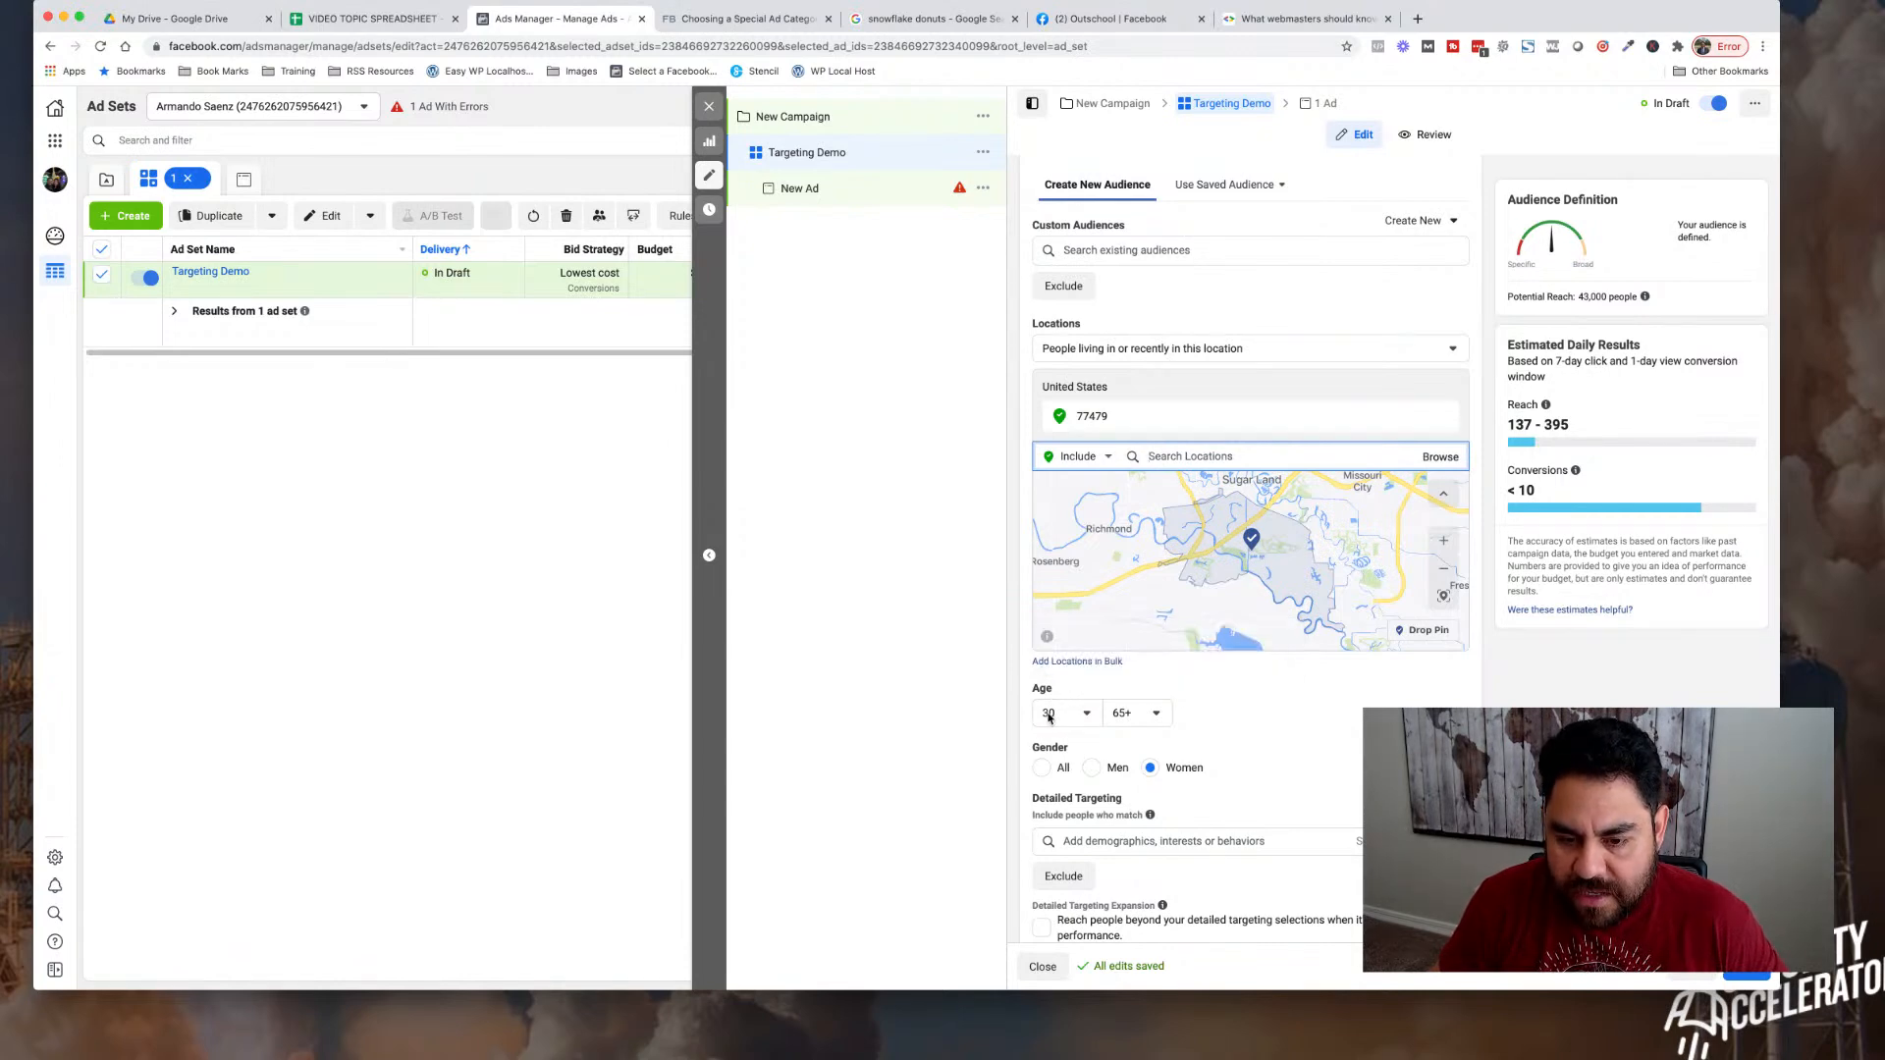
scroll(1291, 726, down, 2)
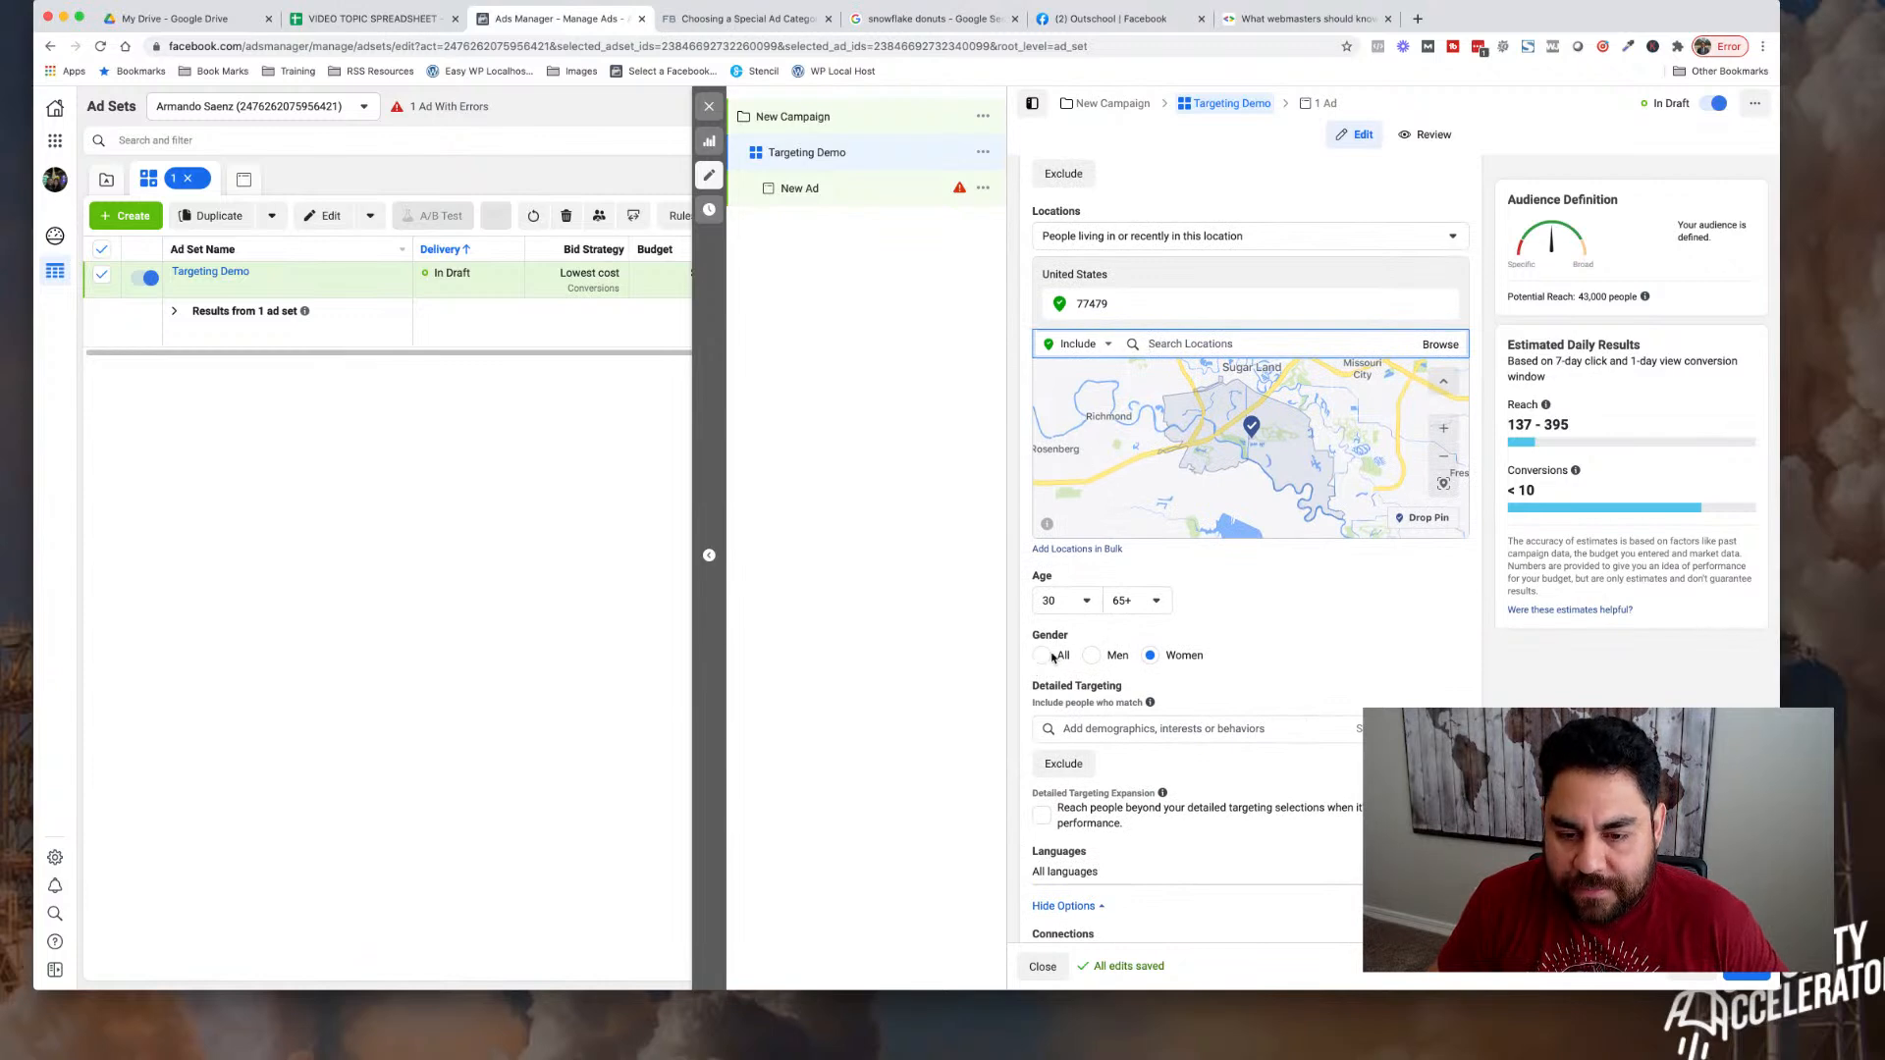
click(1043, 656)
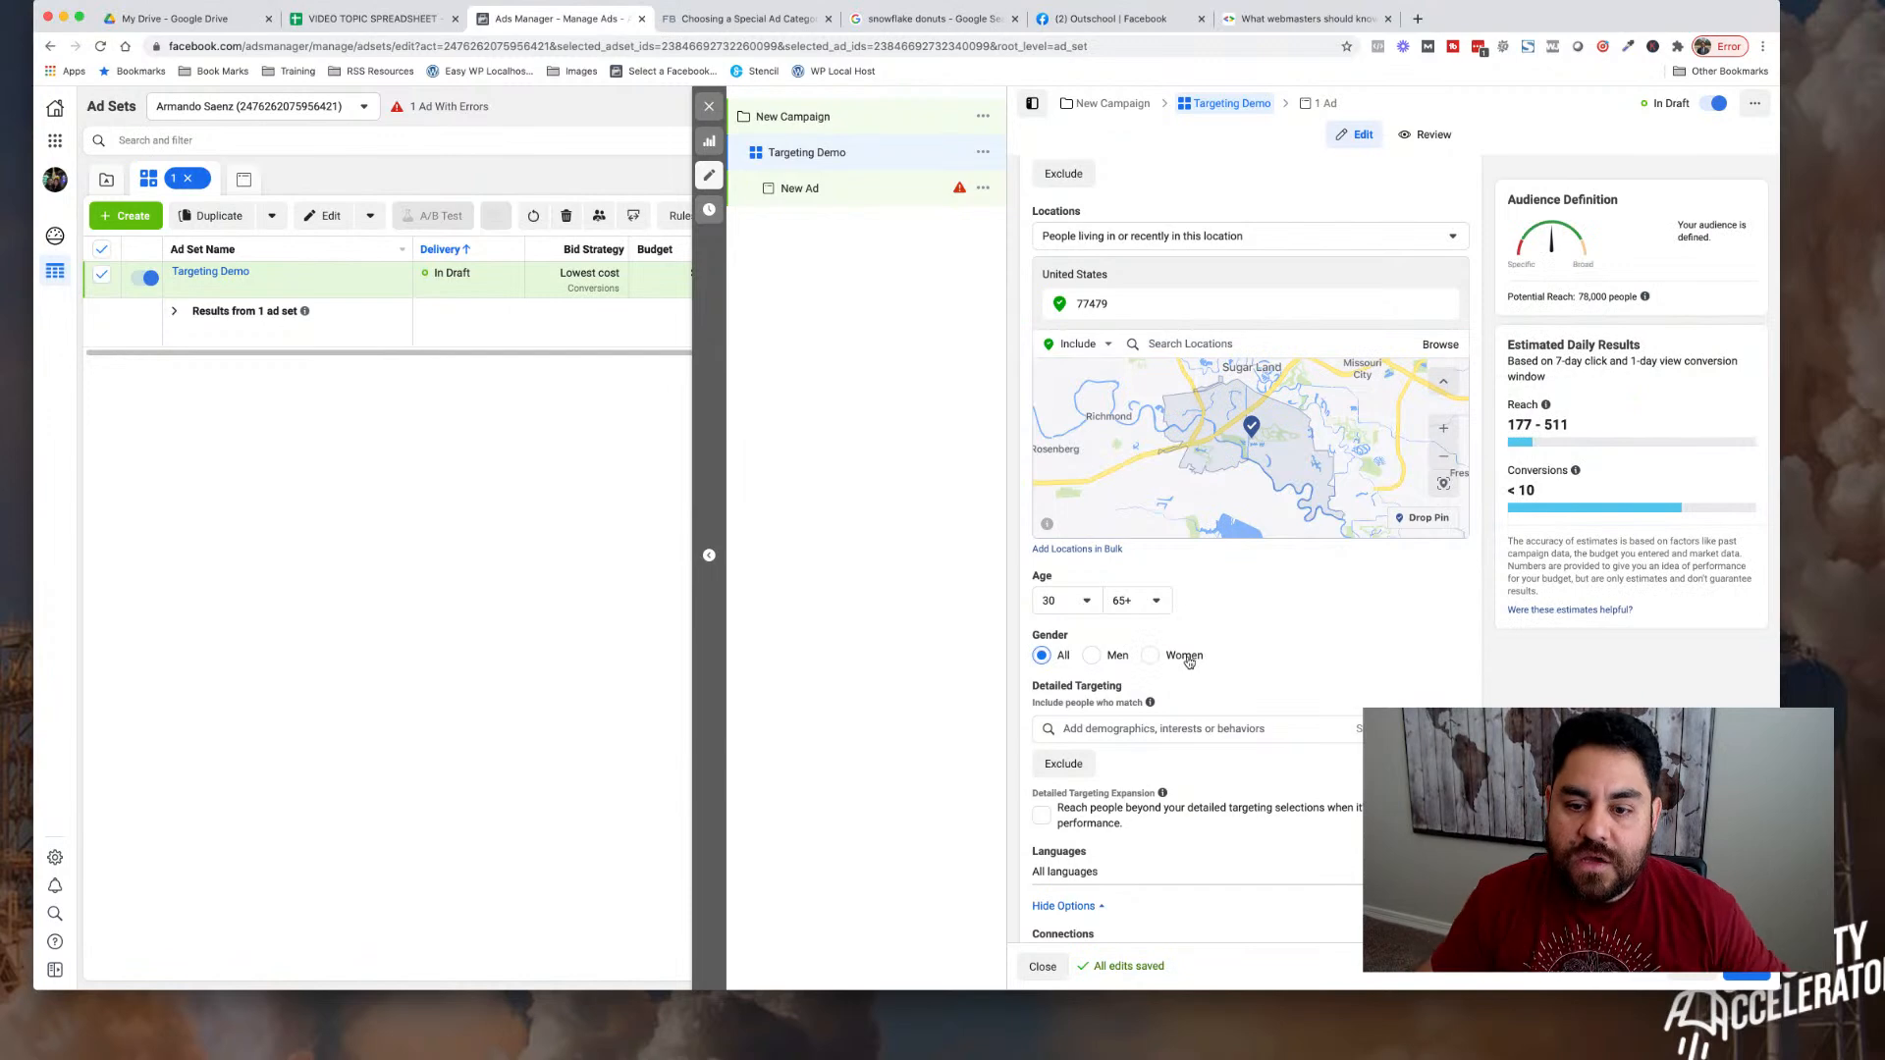
scroll(1296, 656, down, 1)
click(1130, 652)
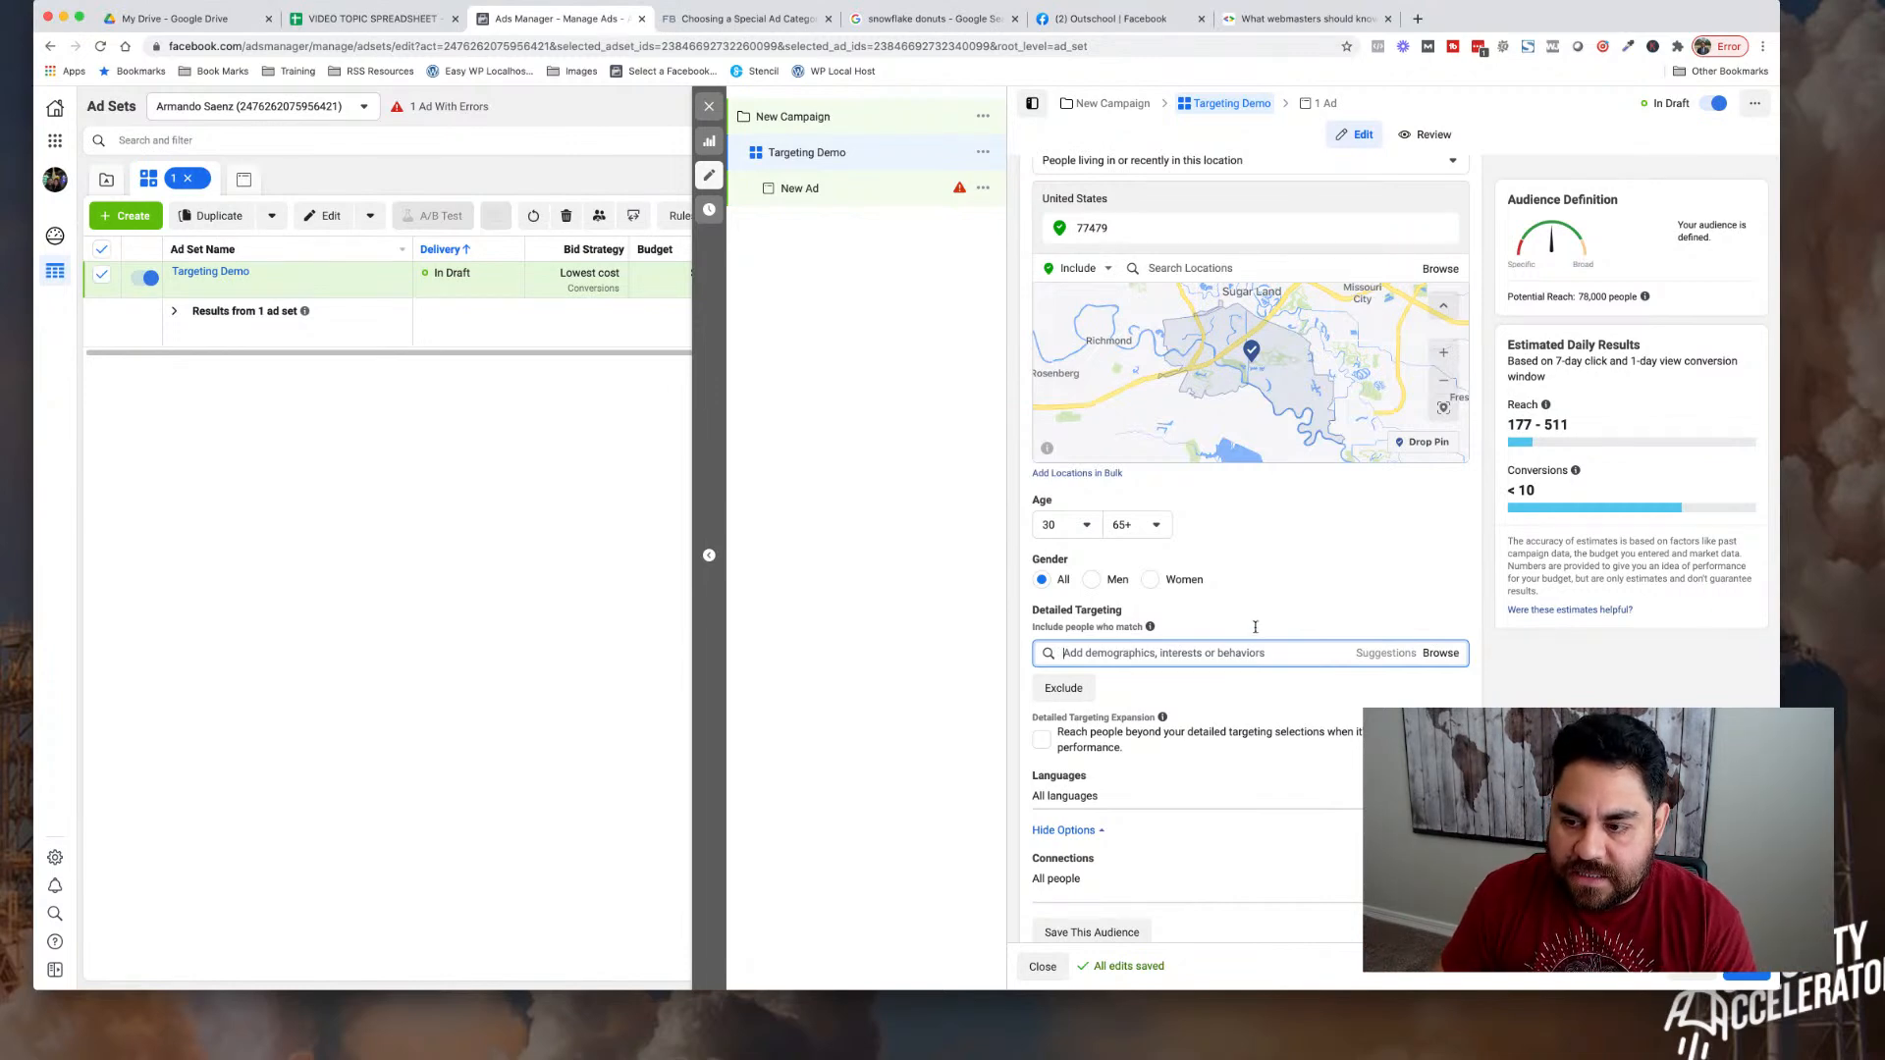
- Review the include and exclude options for the targeted ZIP code and its area on the map
scroll(1252, 628, up, 3)
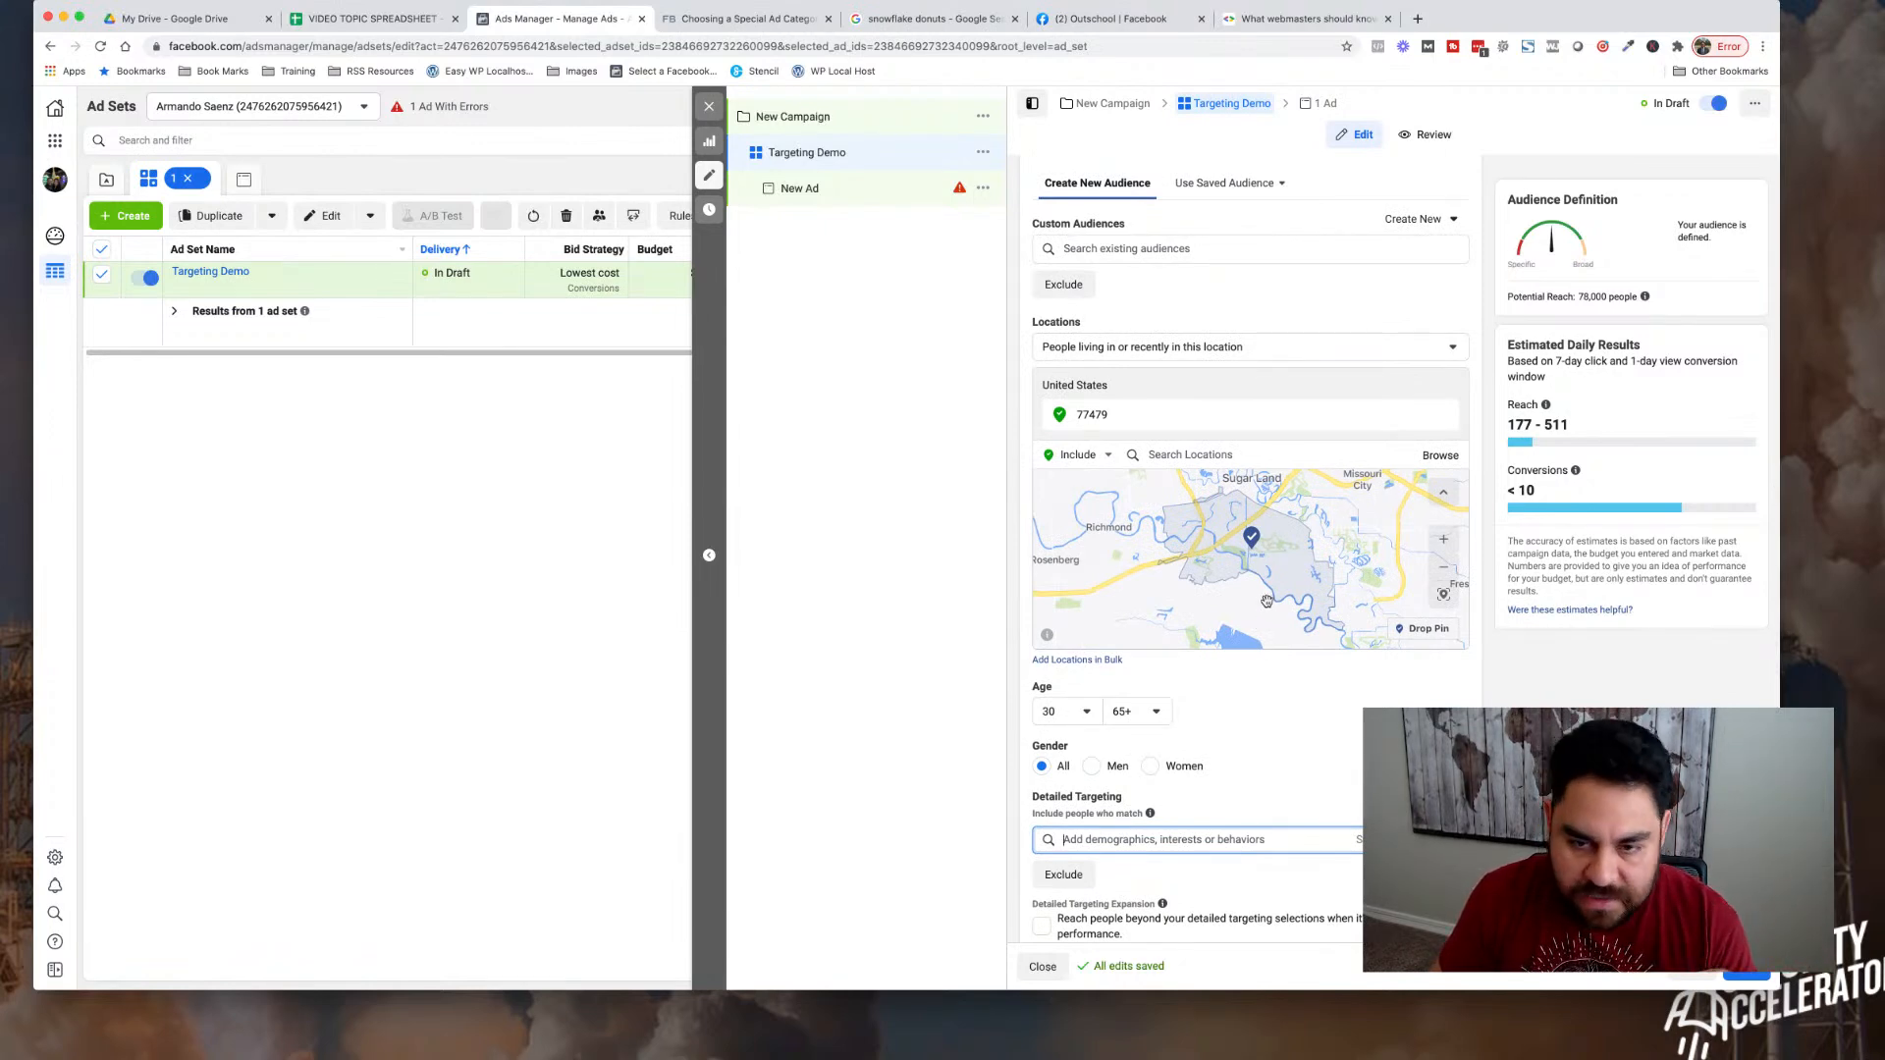
mouse_move(1381, 424)
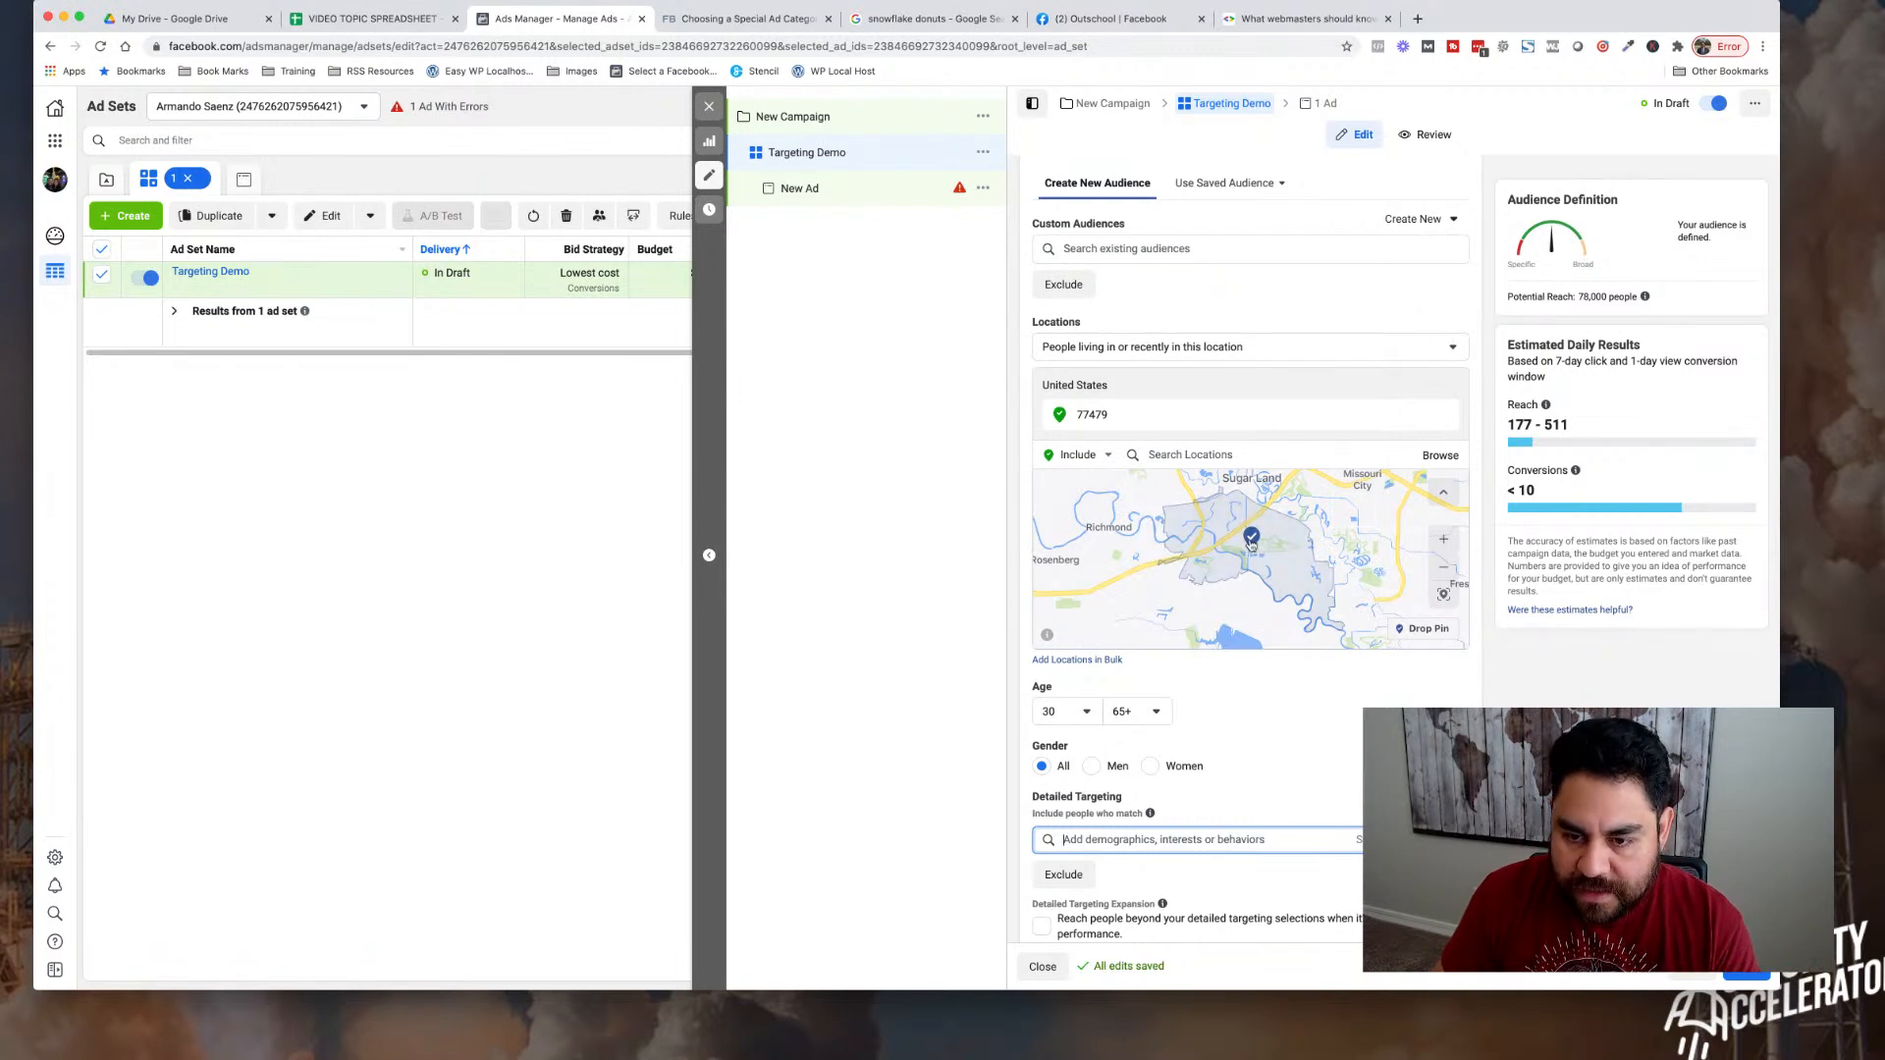
click(1420, 416)
click(1167, 419)
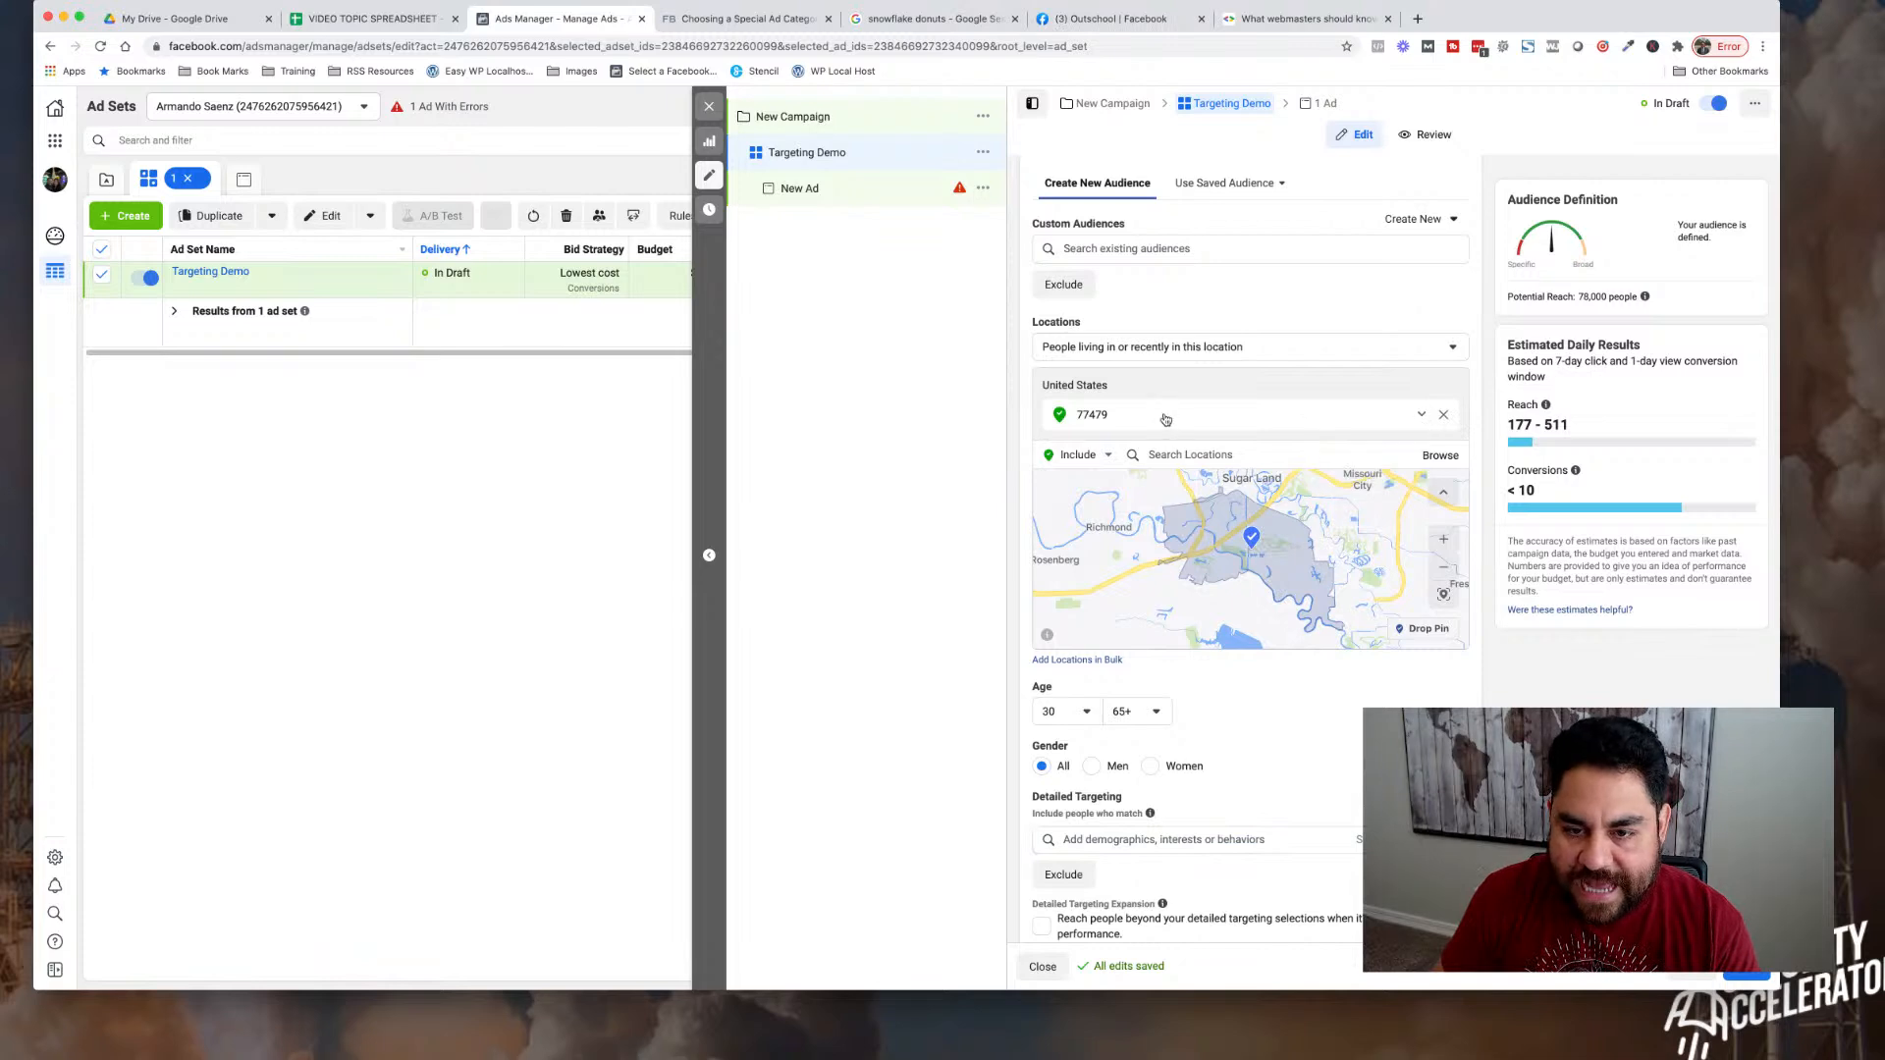
click(1110, 457)
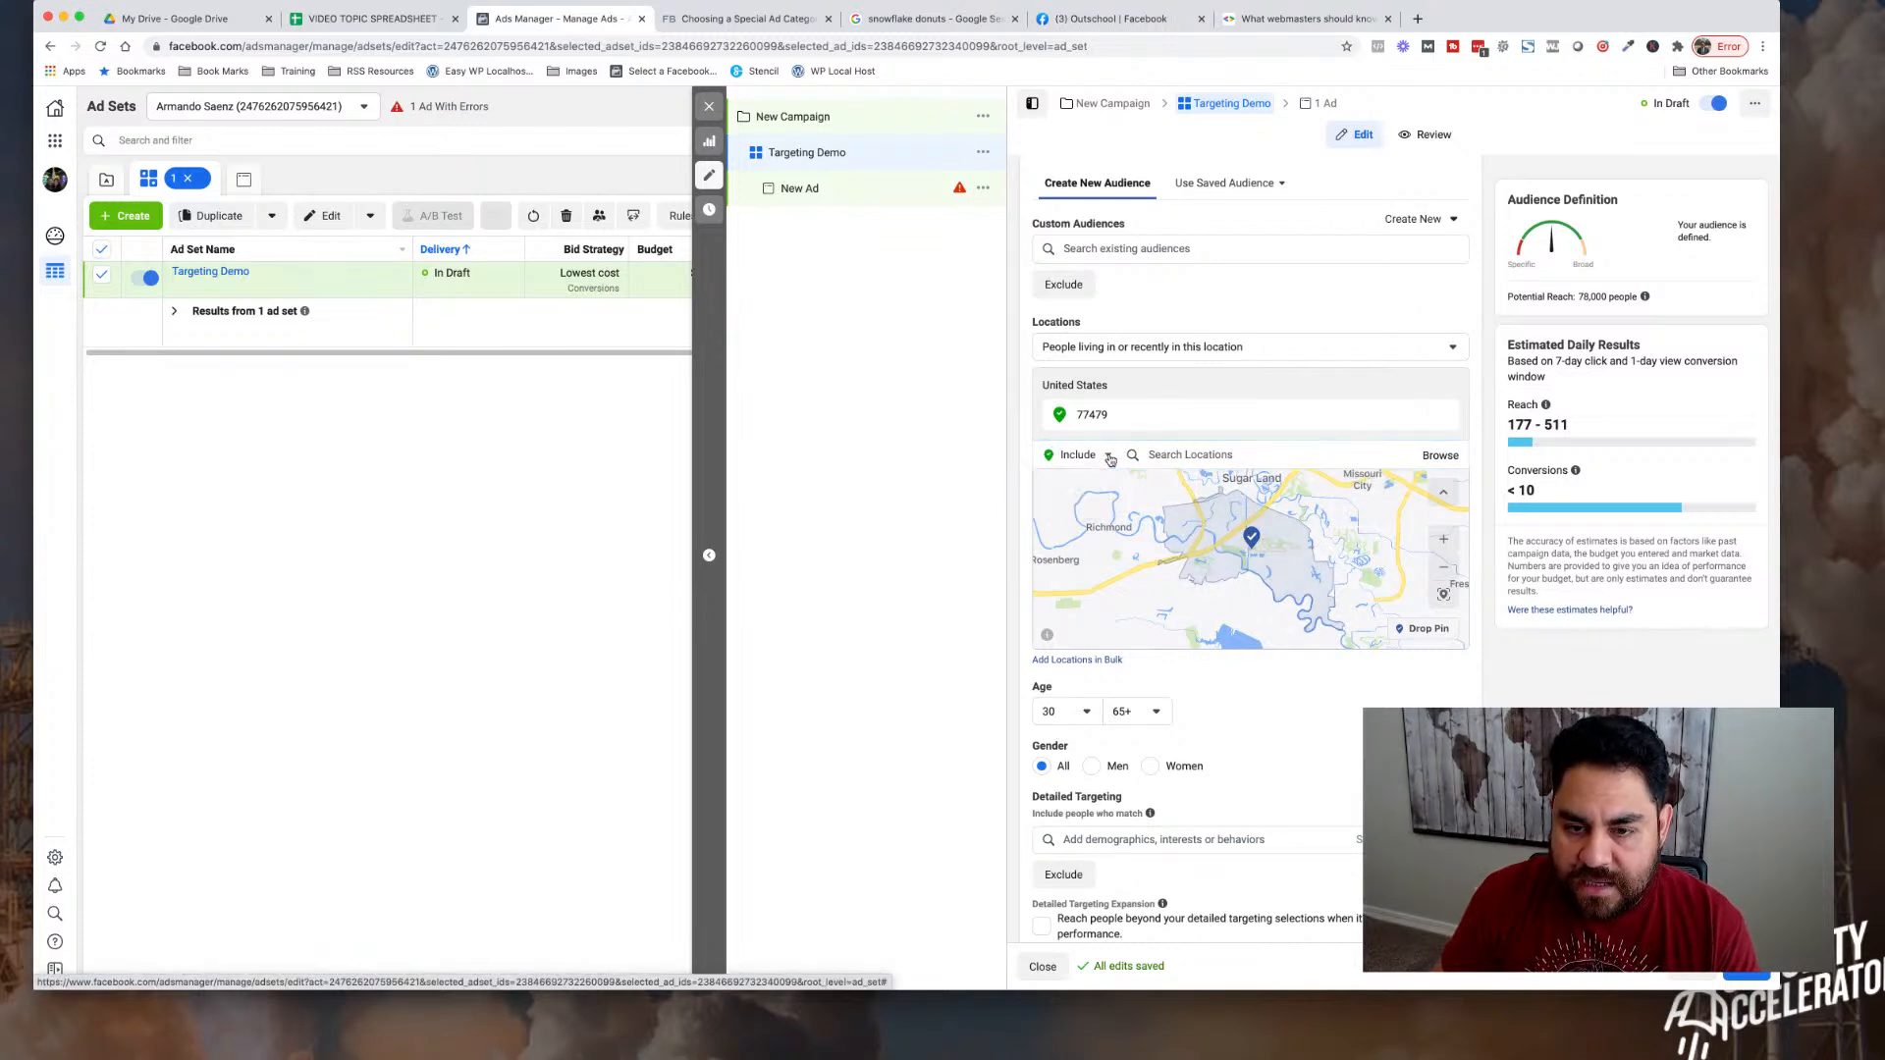
click(1109, 456)
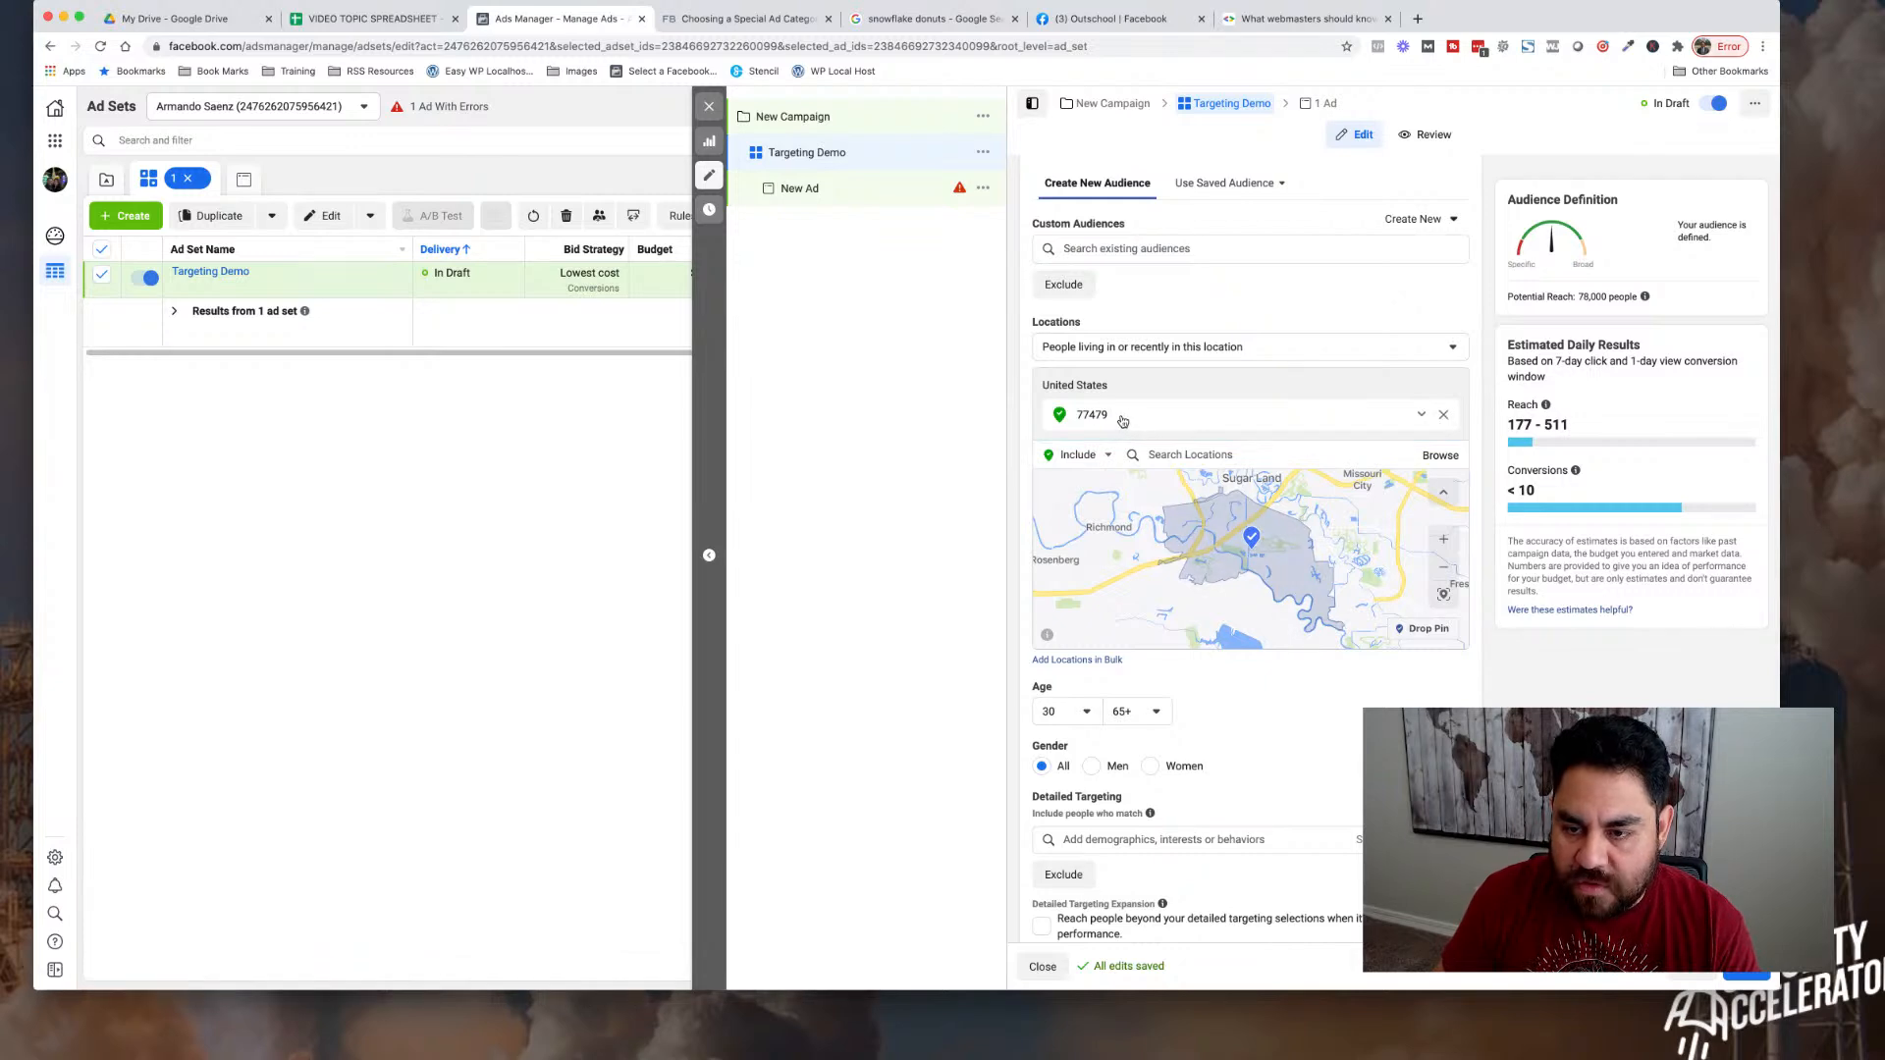
click(1421, 415)
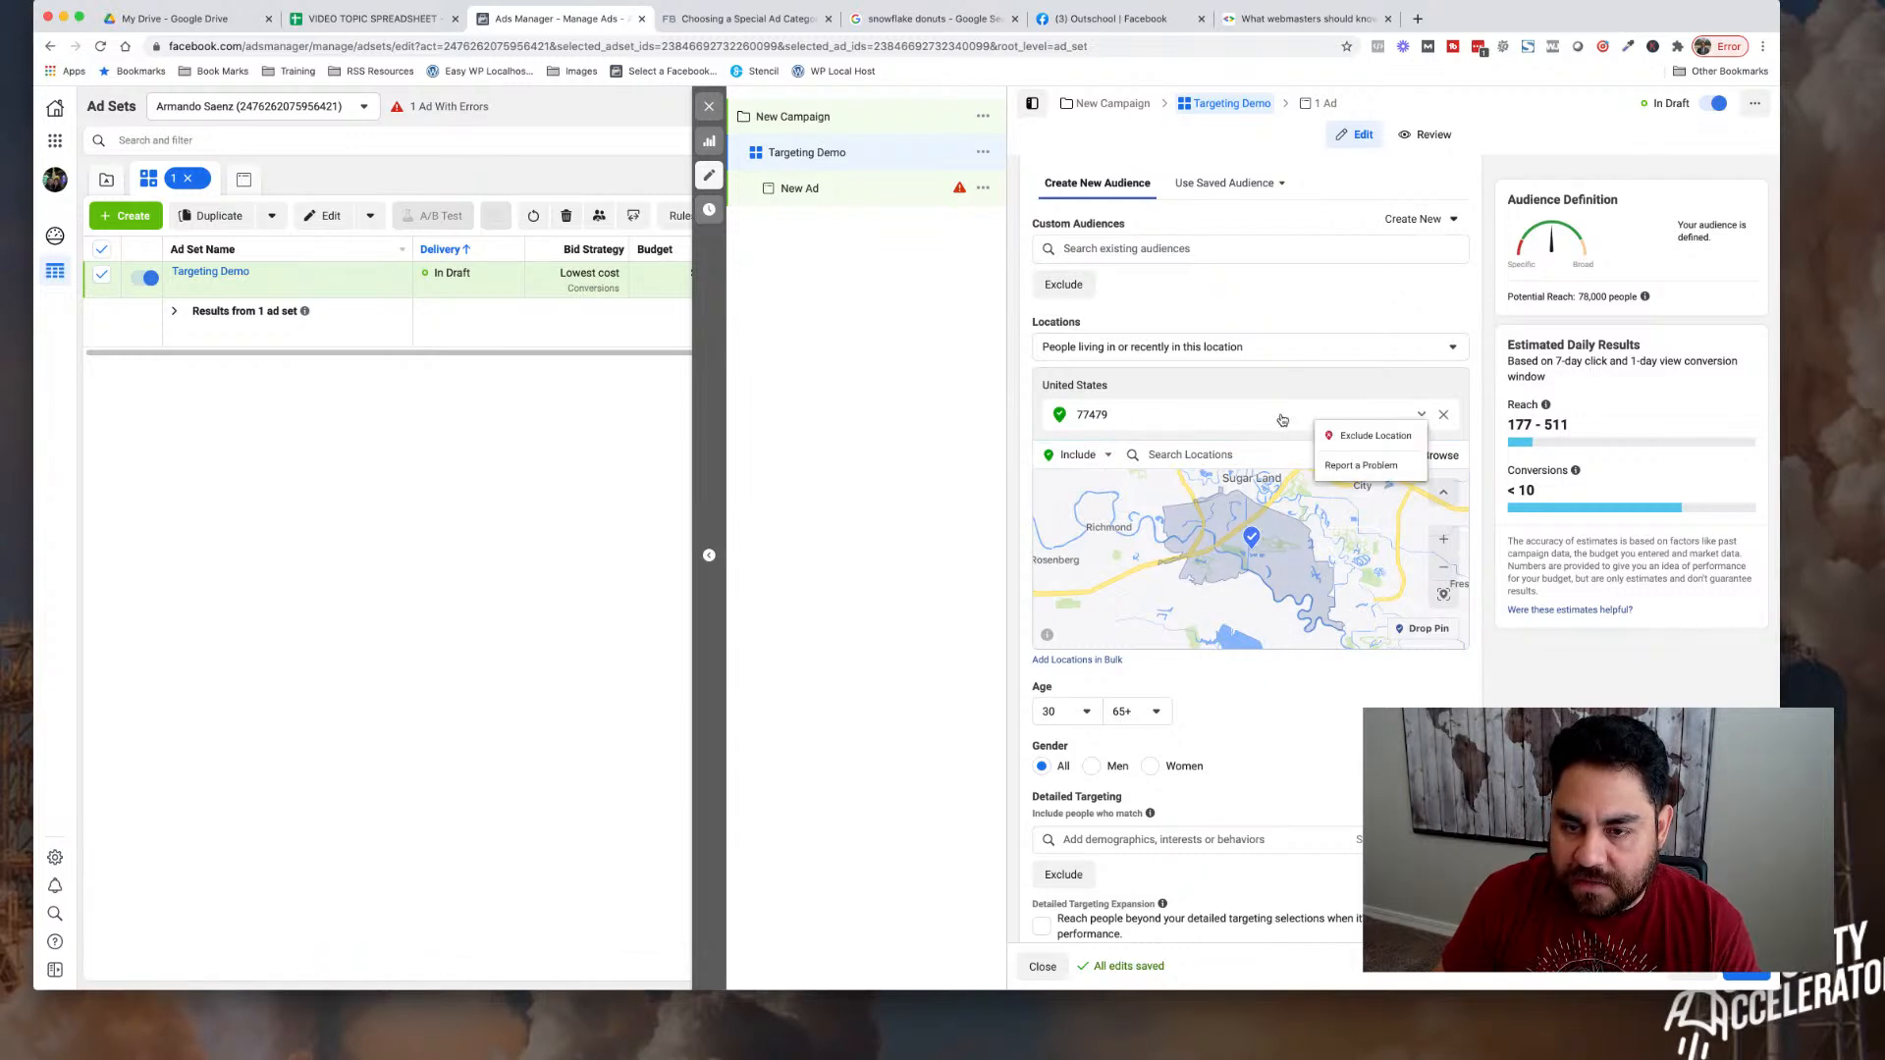
- Replace the targeted ZIP code with the city of Sugar Land, Texas, United States
click(1443, 415)
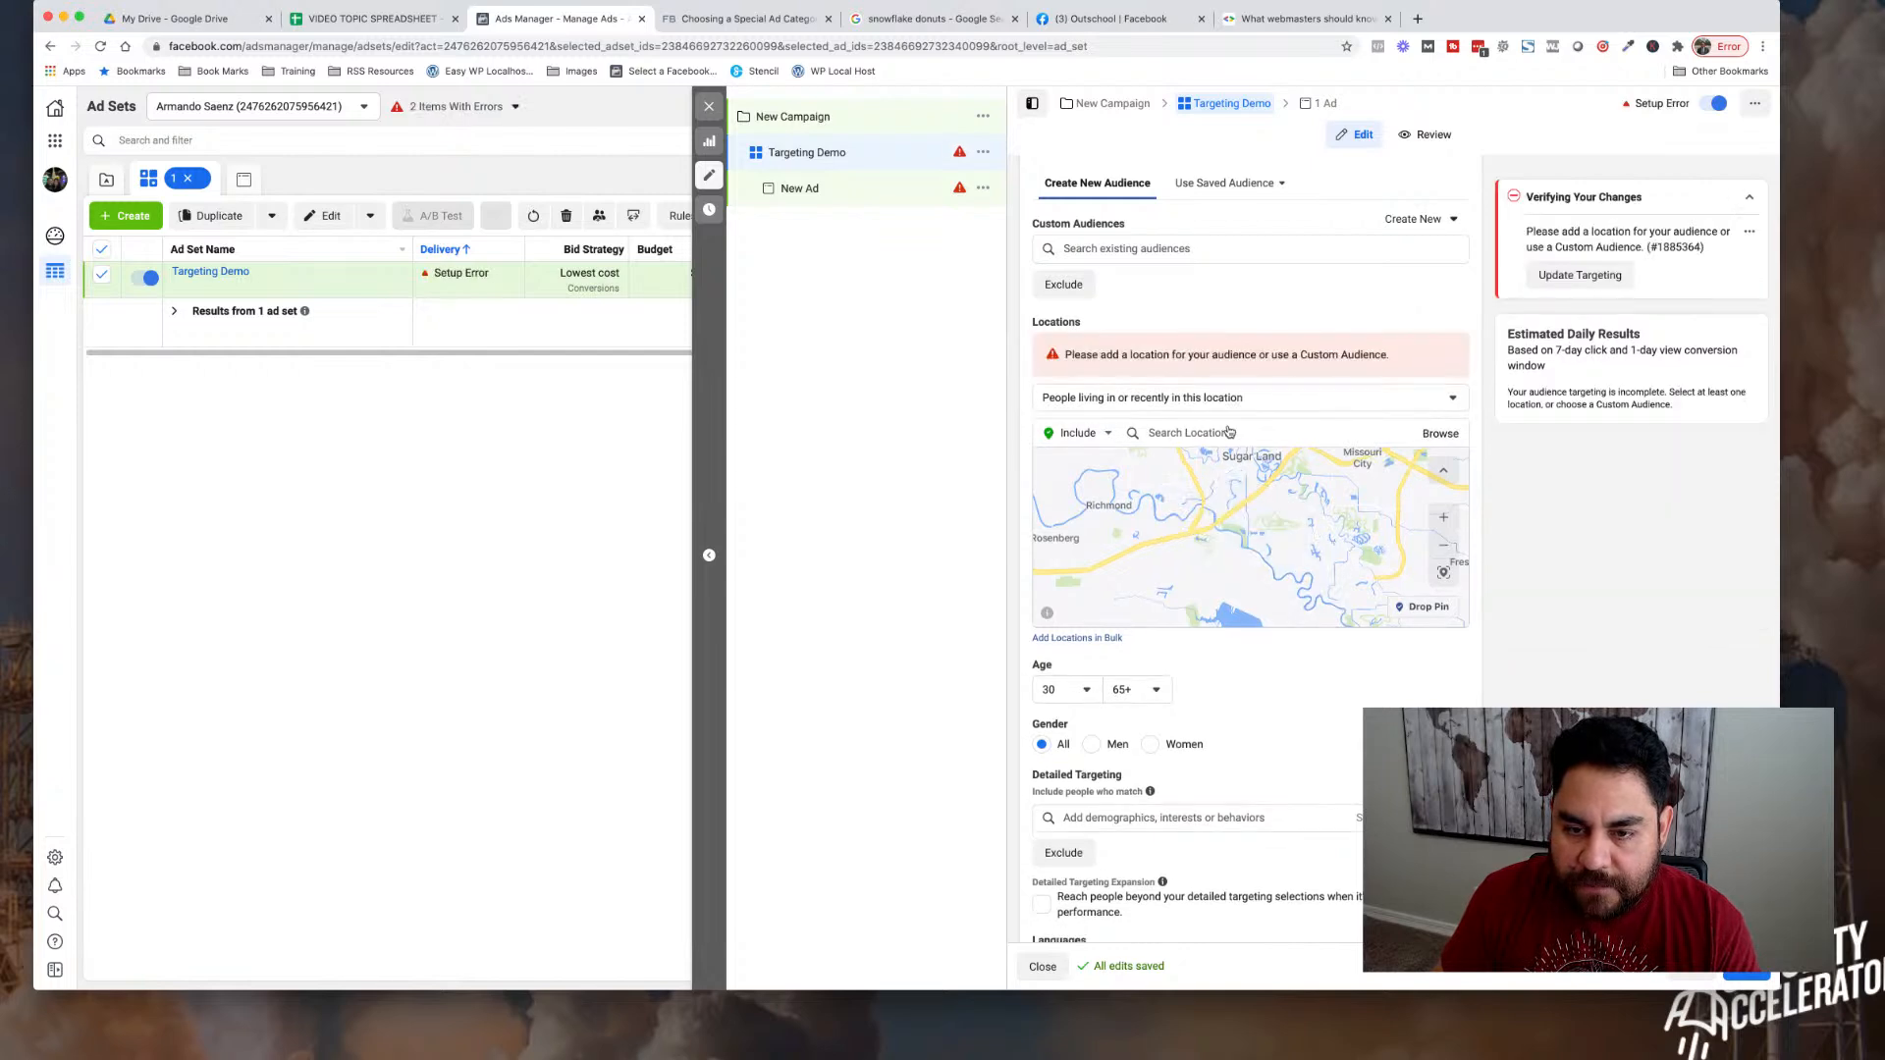
click(1215, 433)
text(sugar land)
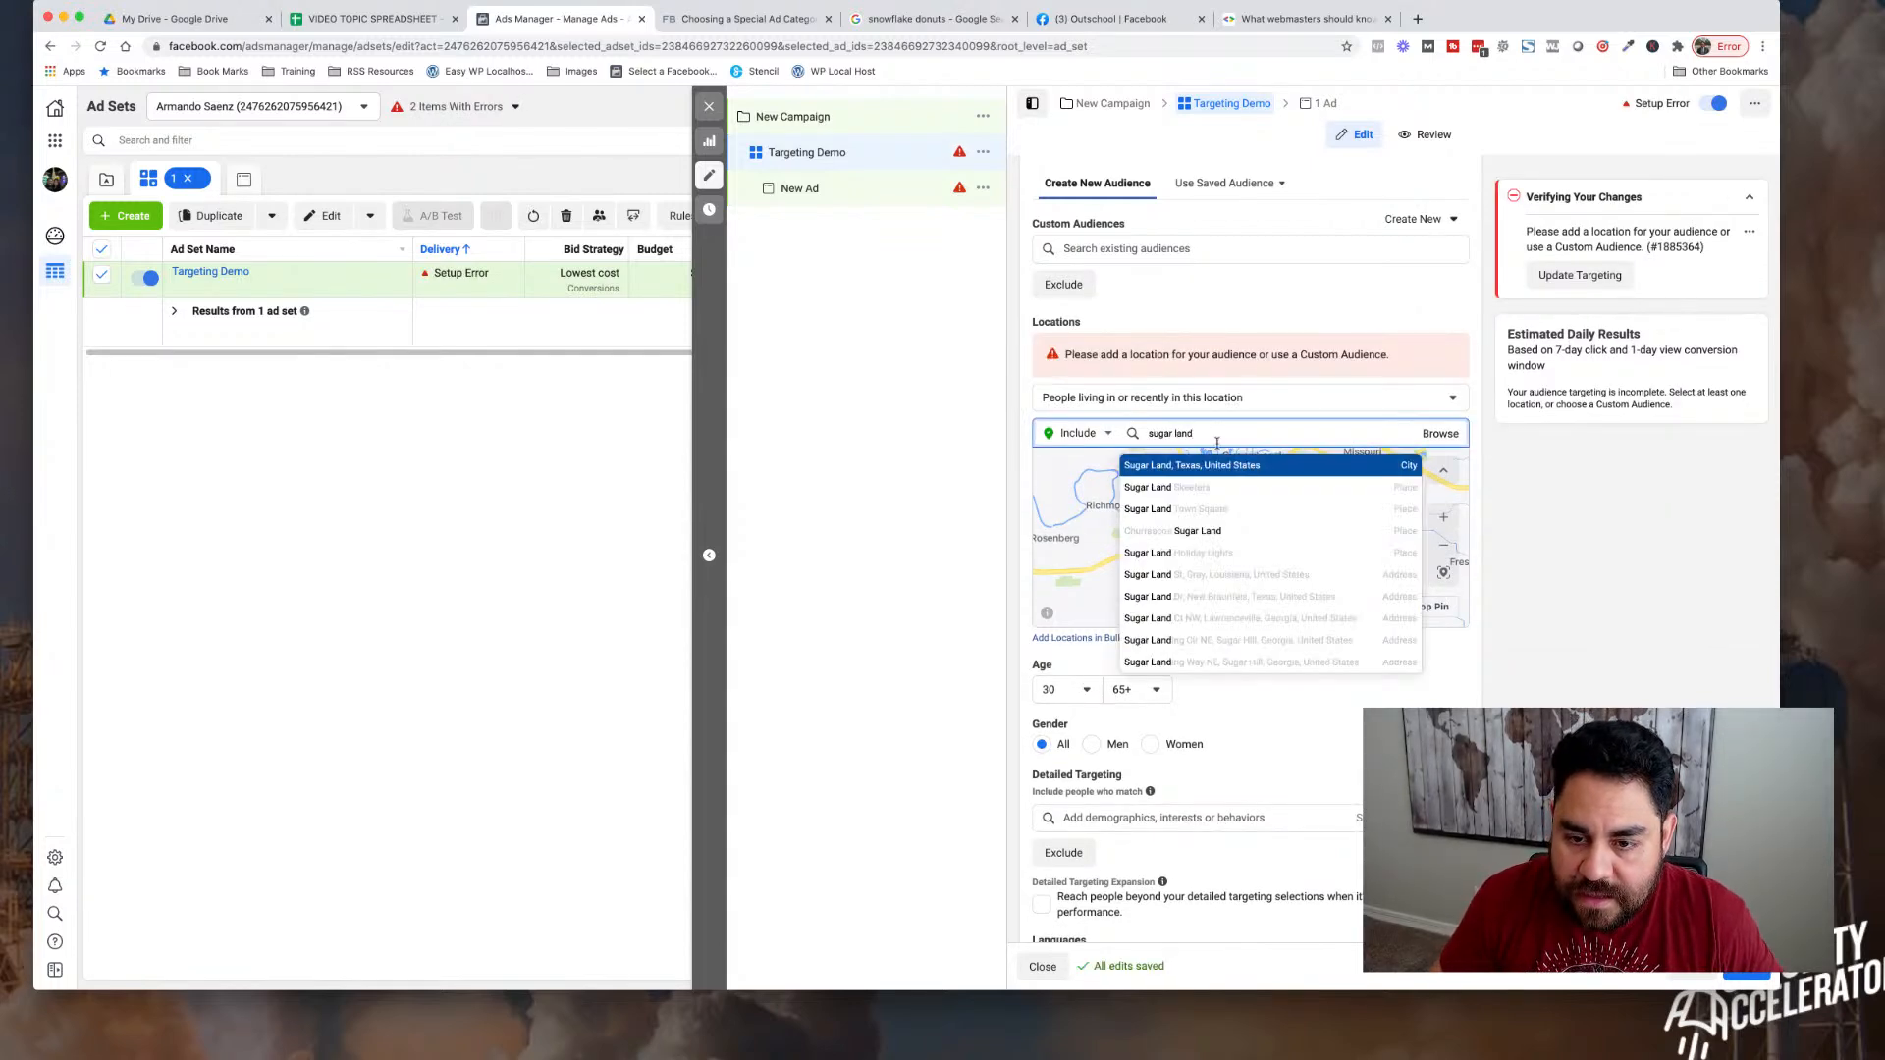
click(1178, 465)
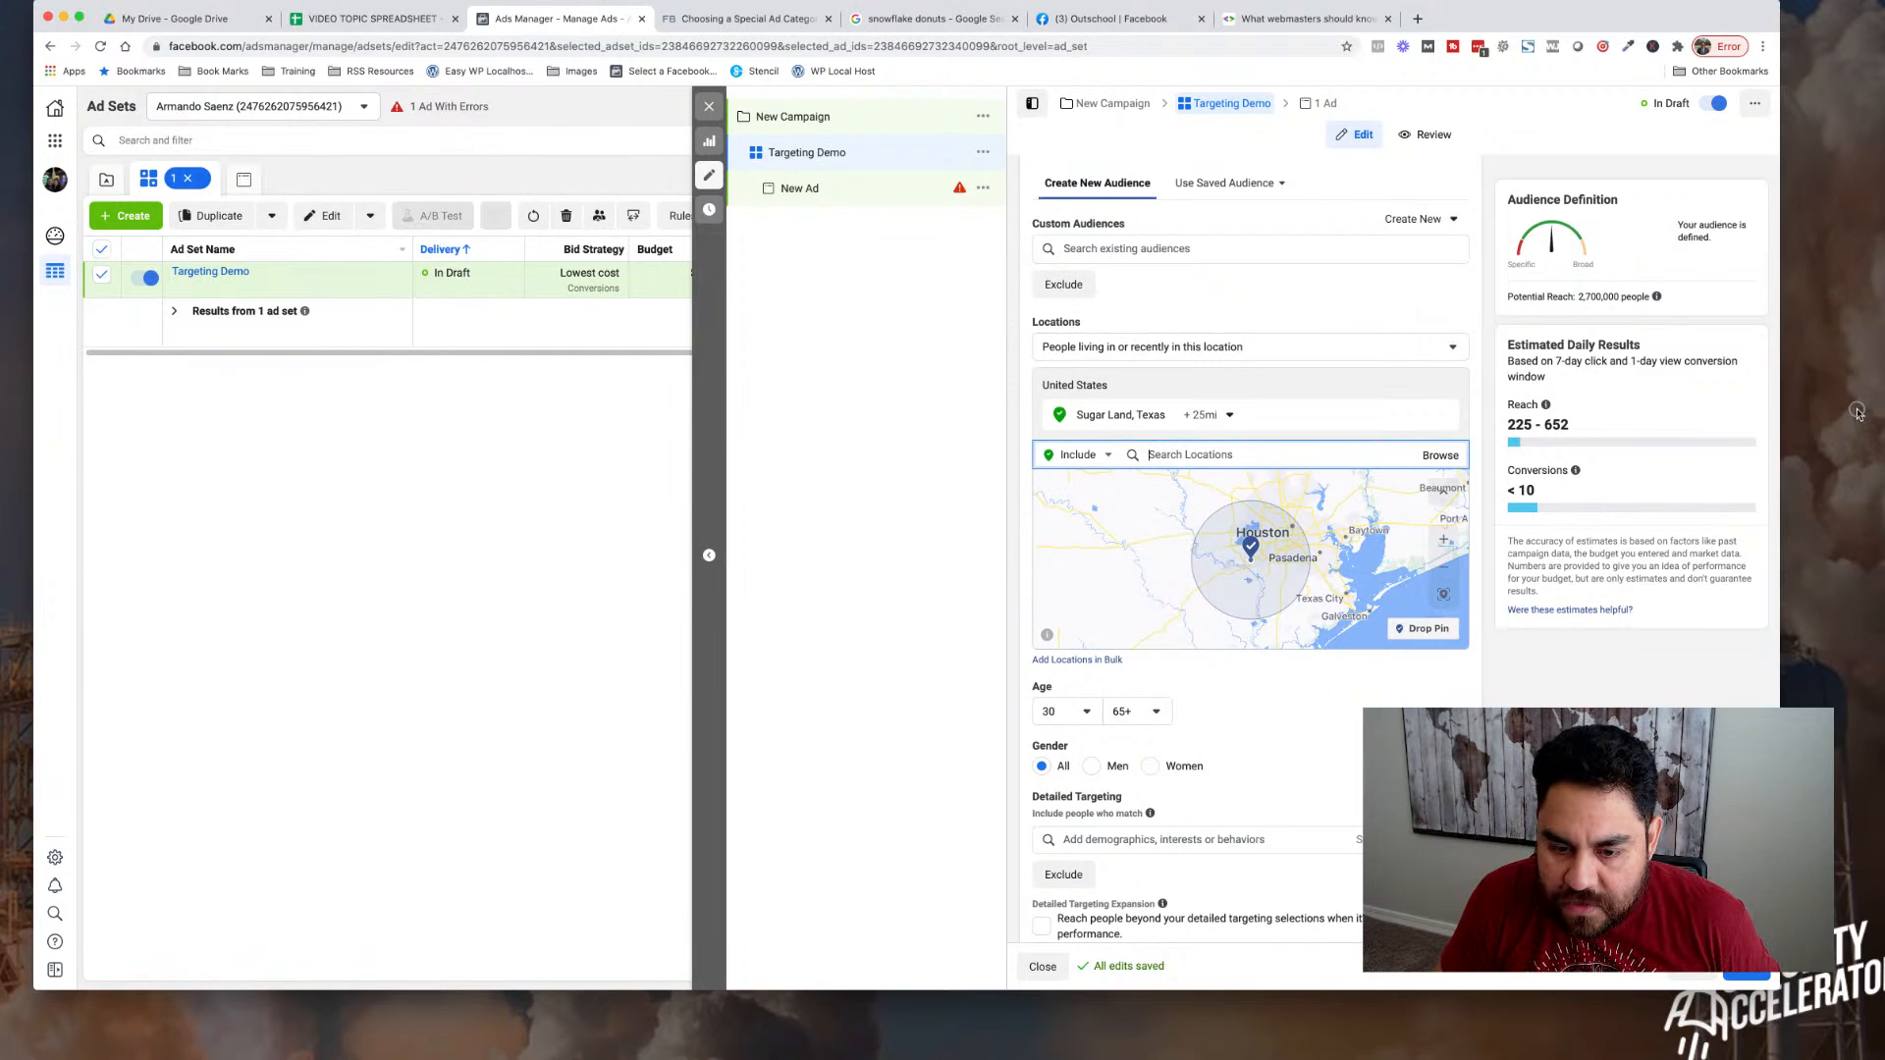
- Search the detailed targeting options for "home owners"
click(1257, 727)
scroll(1257, 727, down, 3)
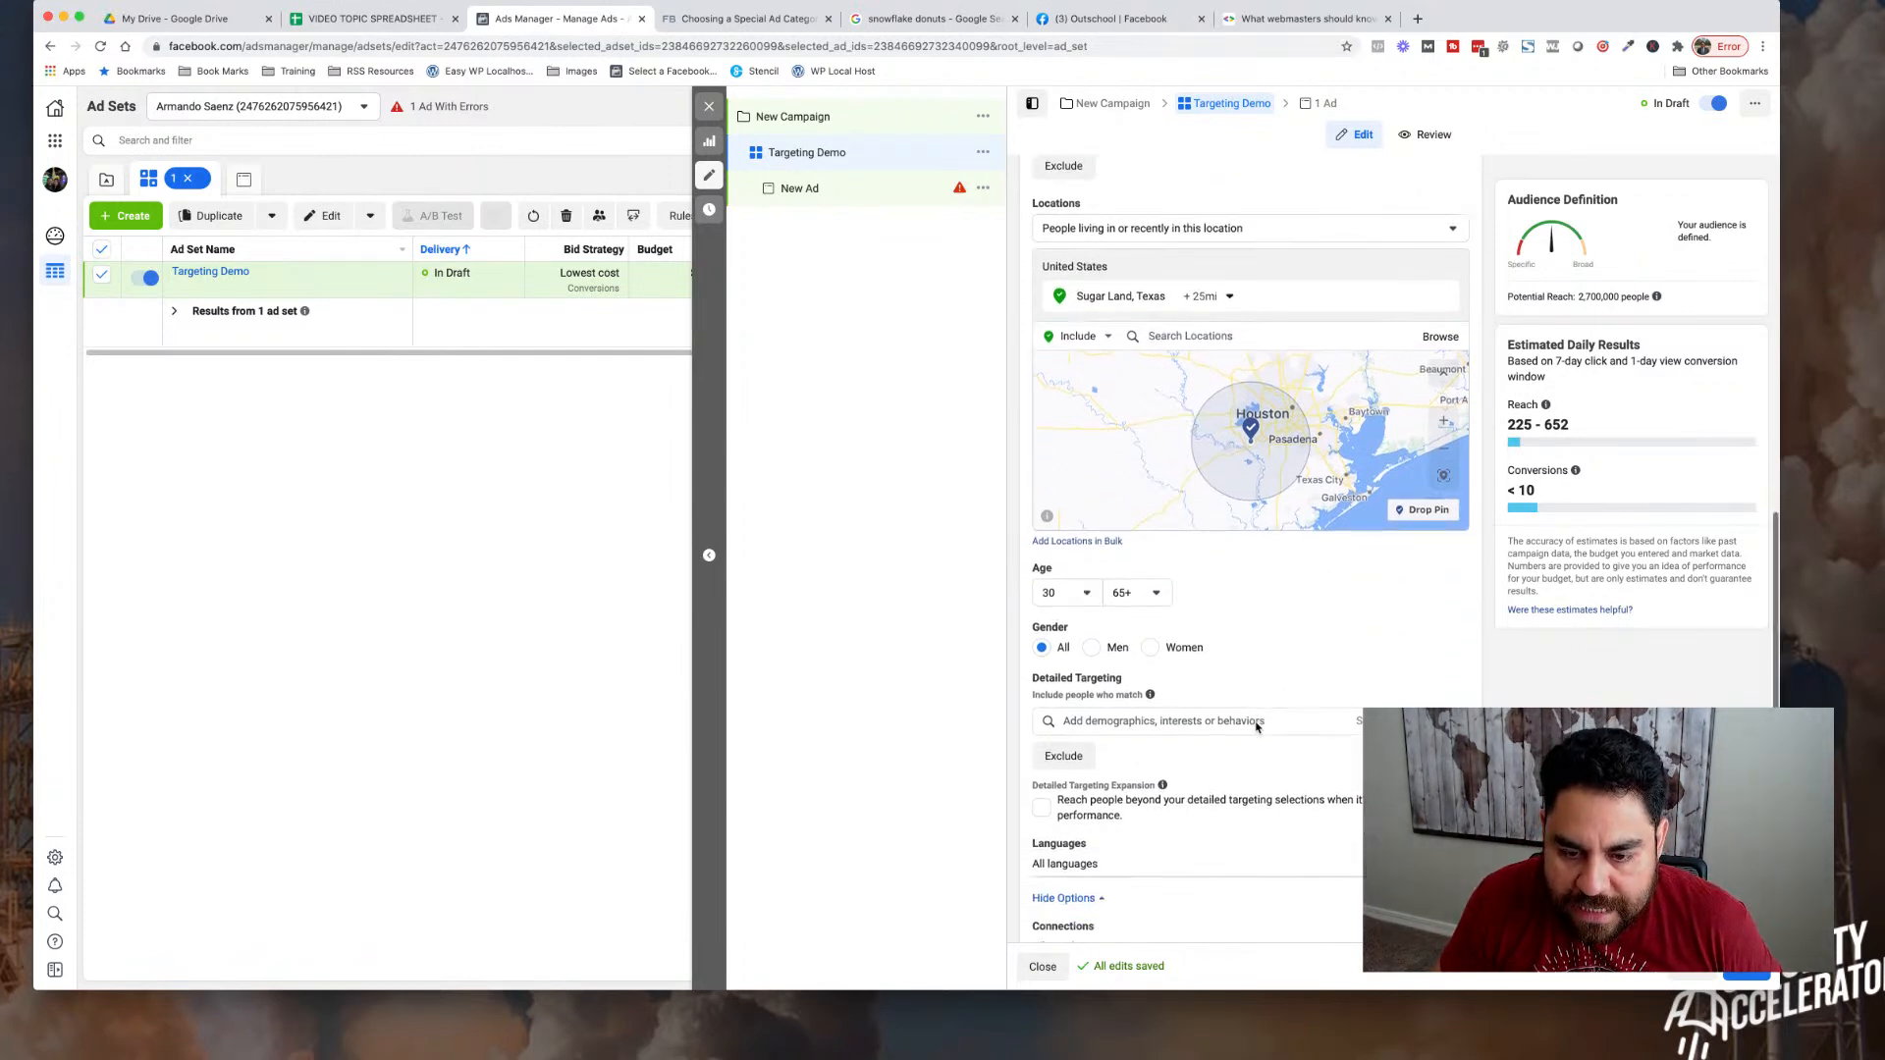
click(1149, 666)
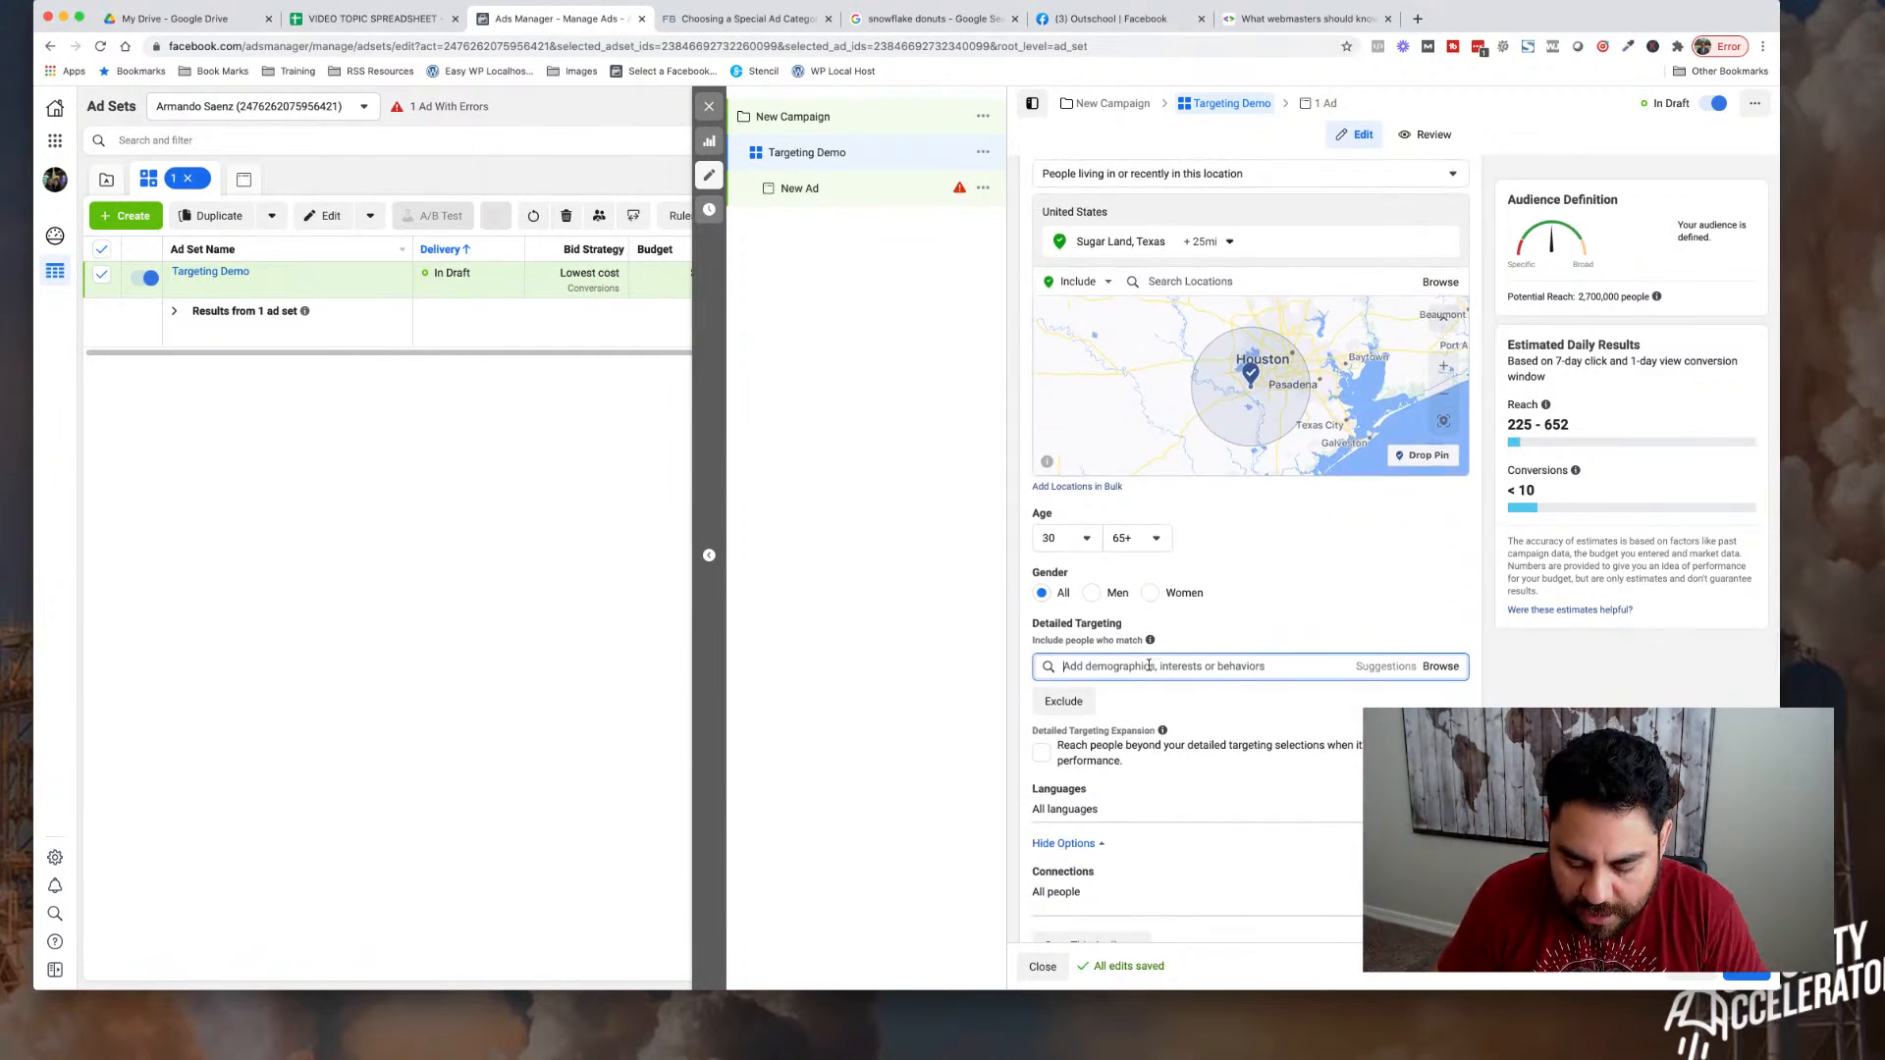
text(home)
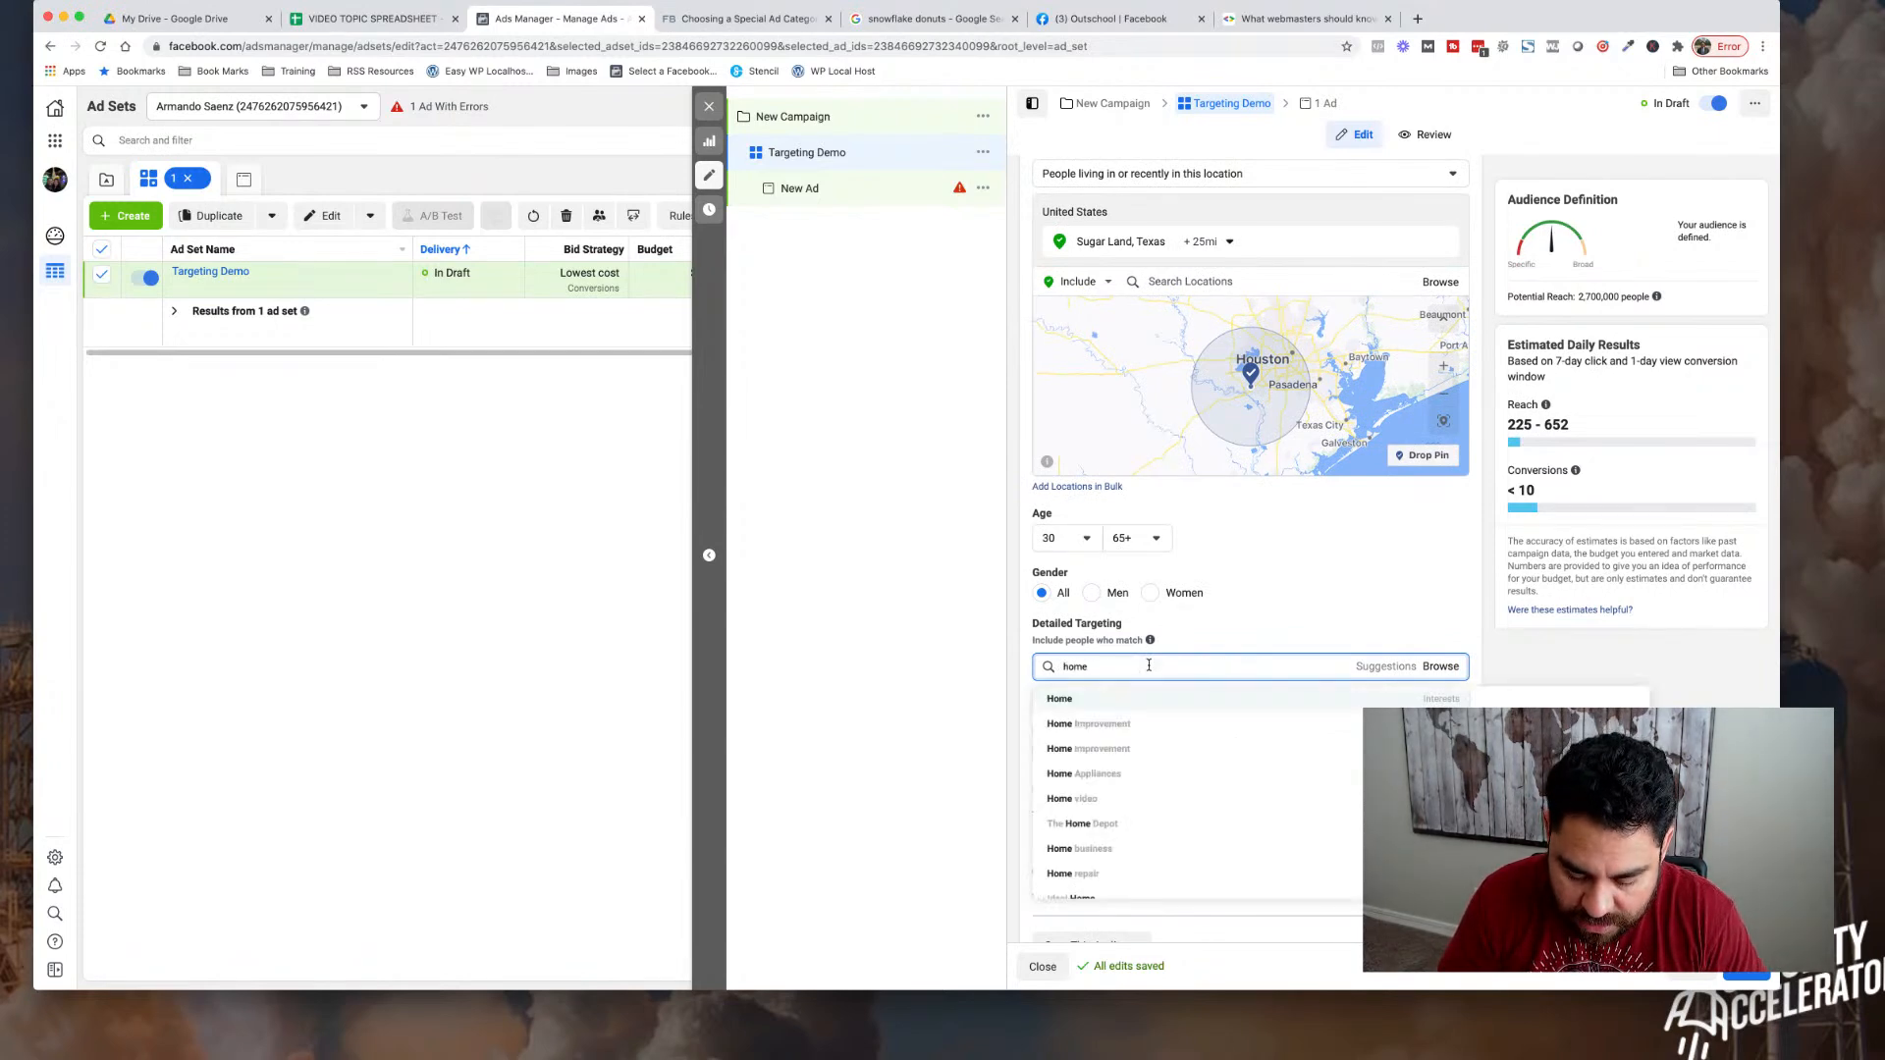
text( owners)
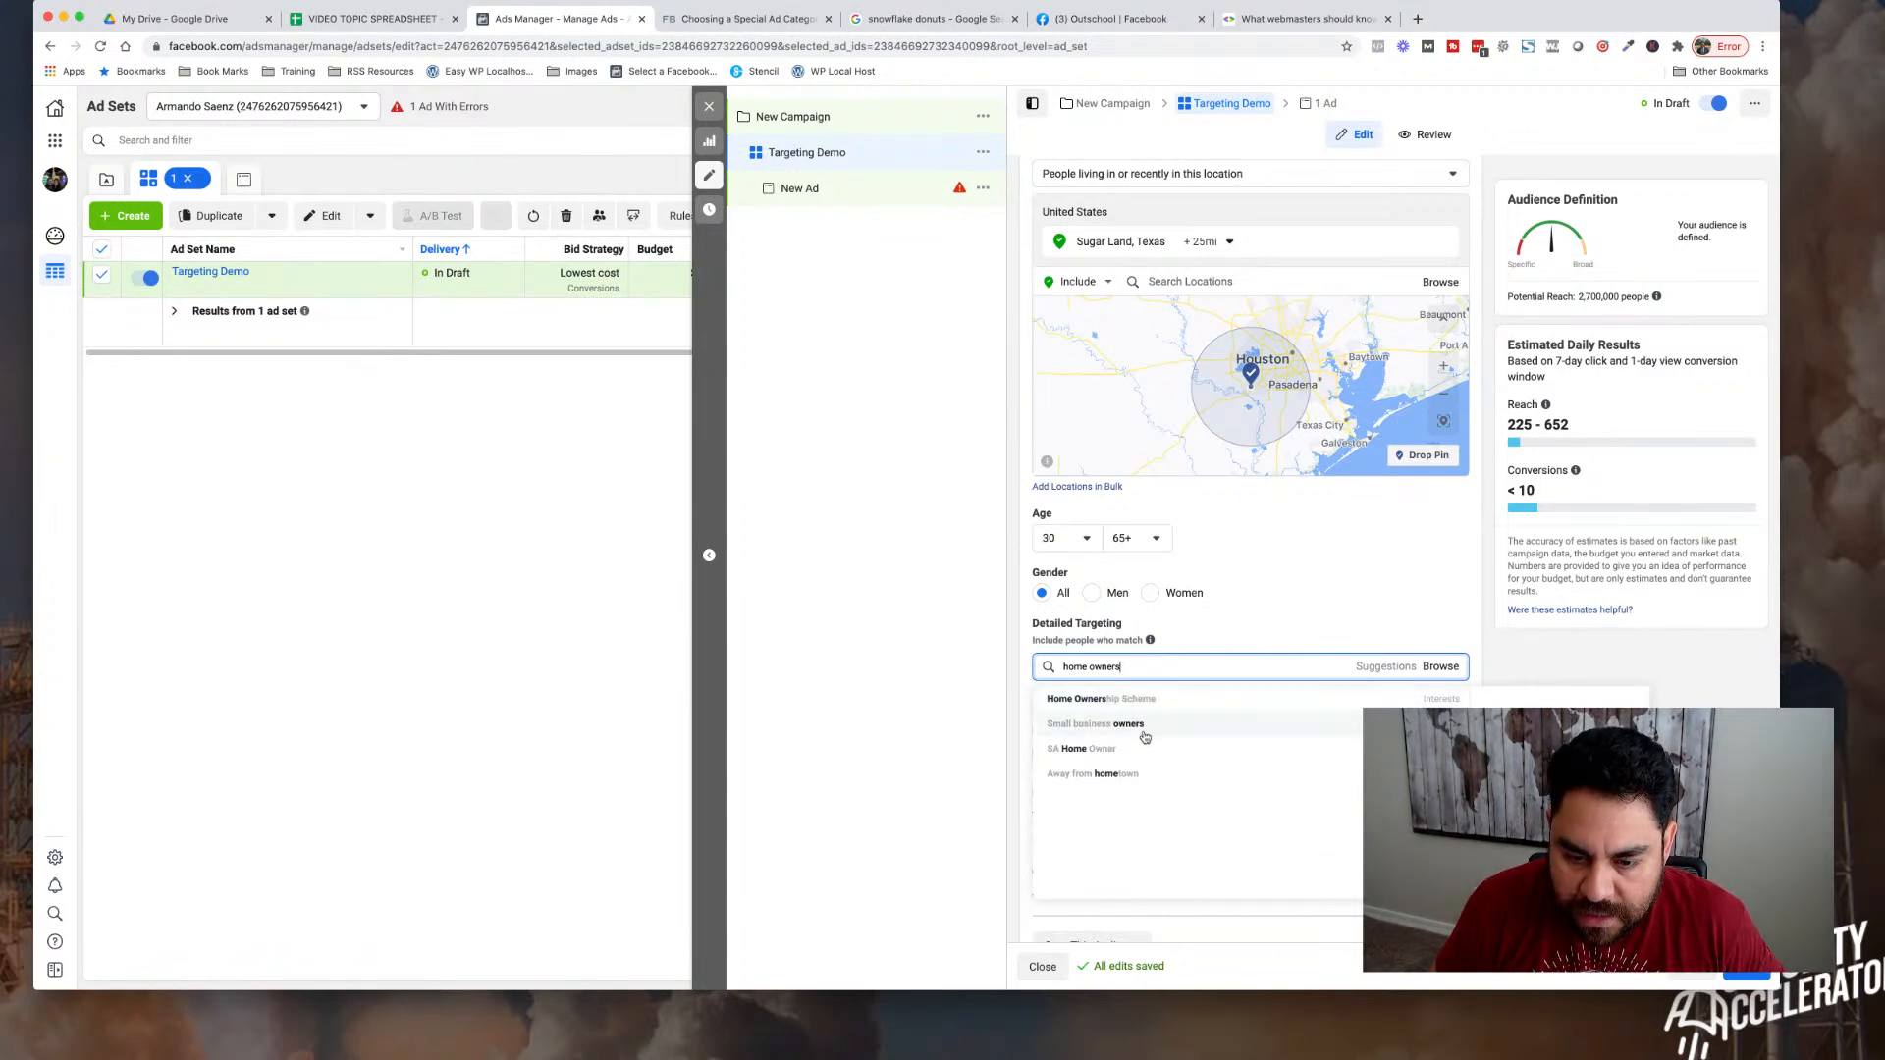
- Search the detailed targeting options for "home depo" and for "zillow" in place of home owners
triple_click(1154, 669)
key(BackSpace)
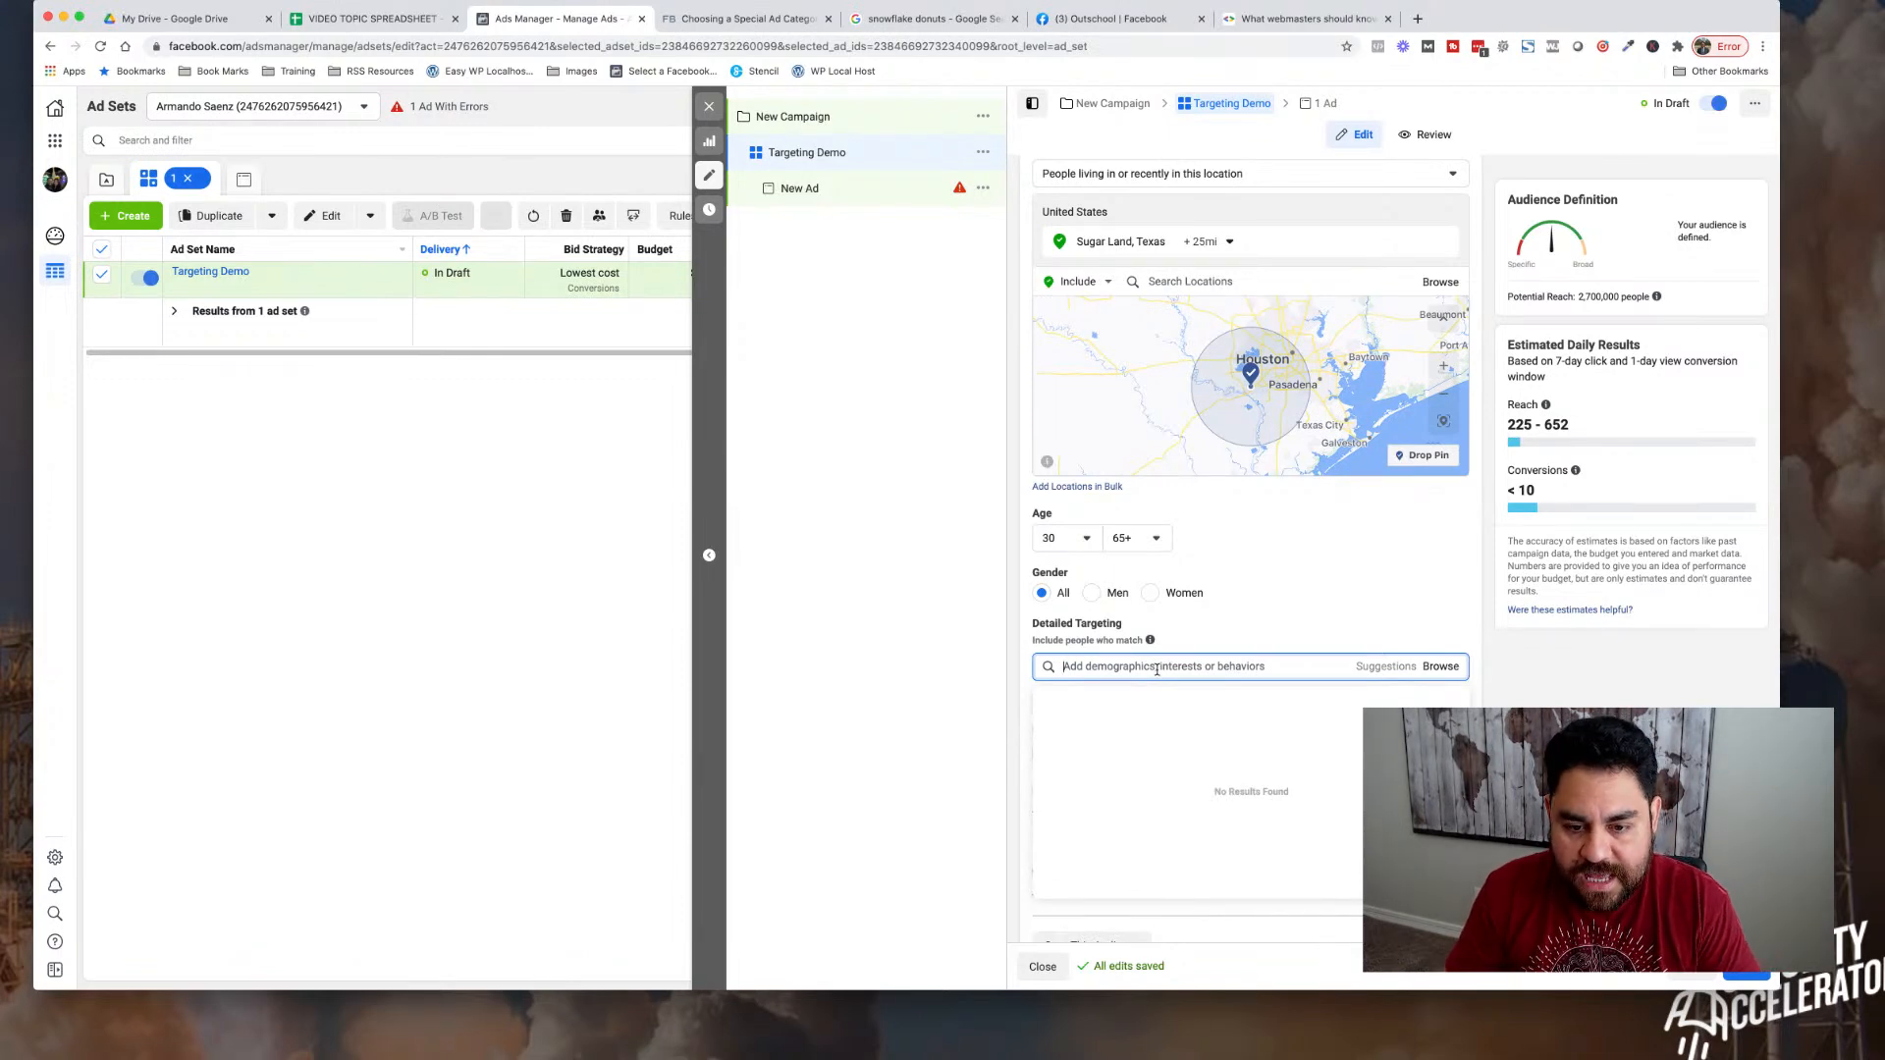
text(home)
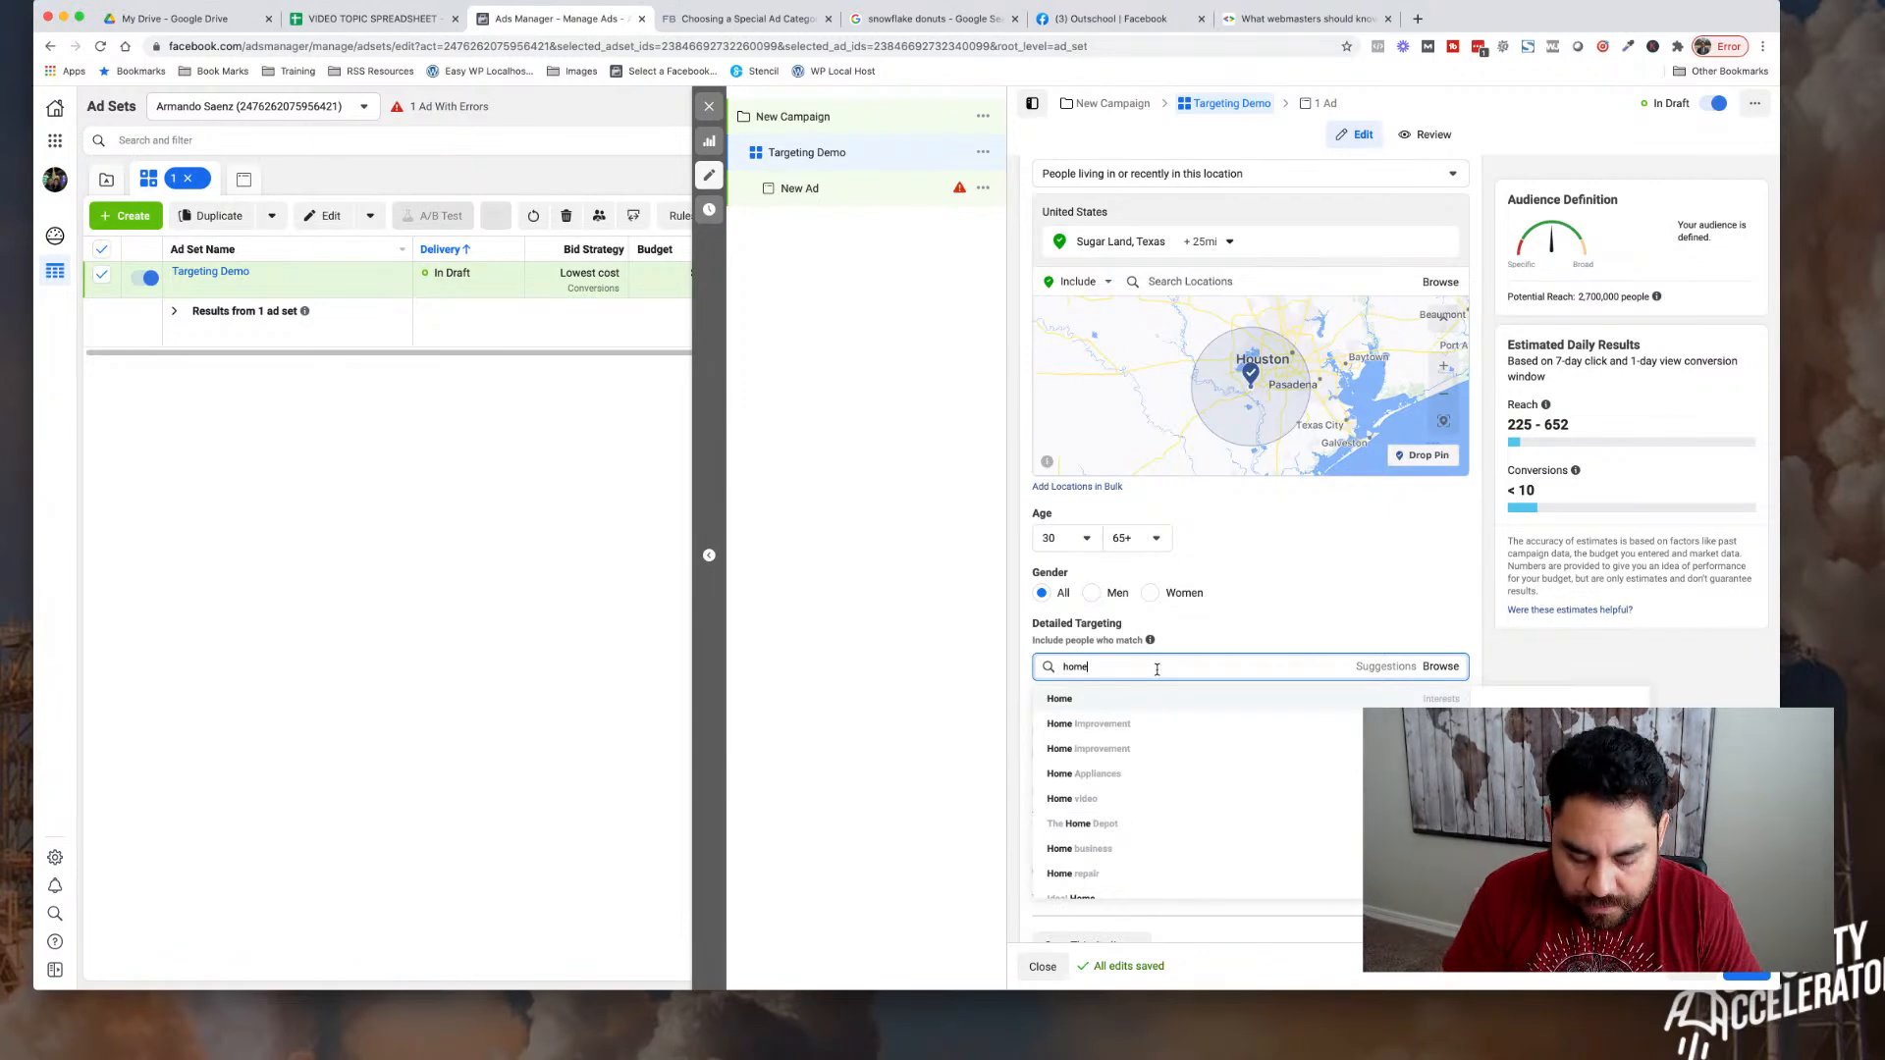
text( depo)
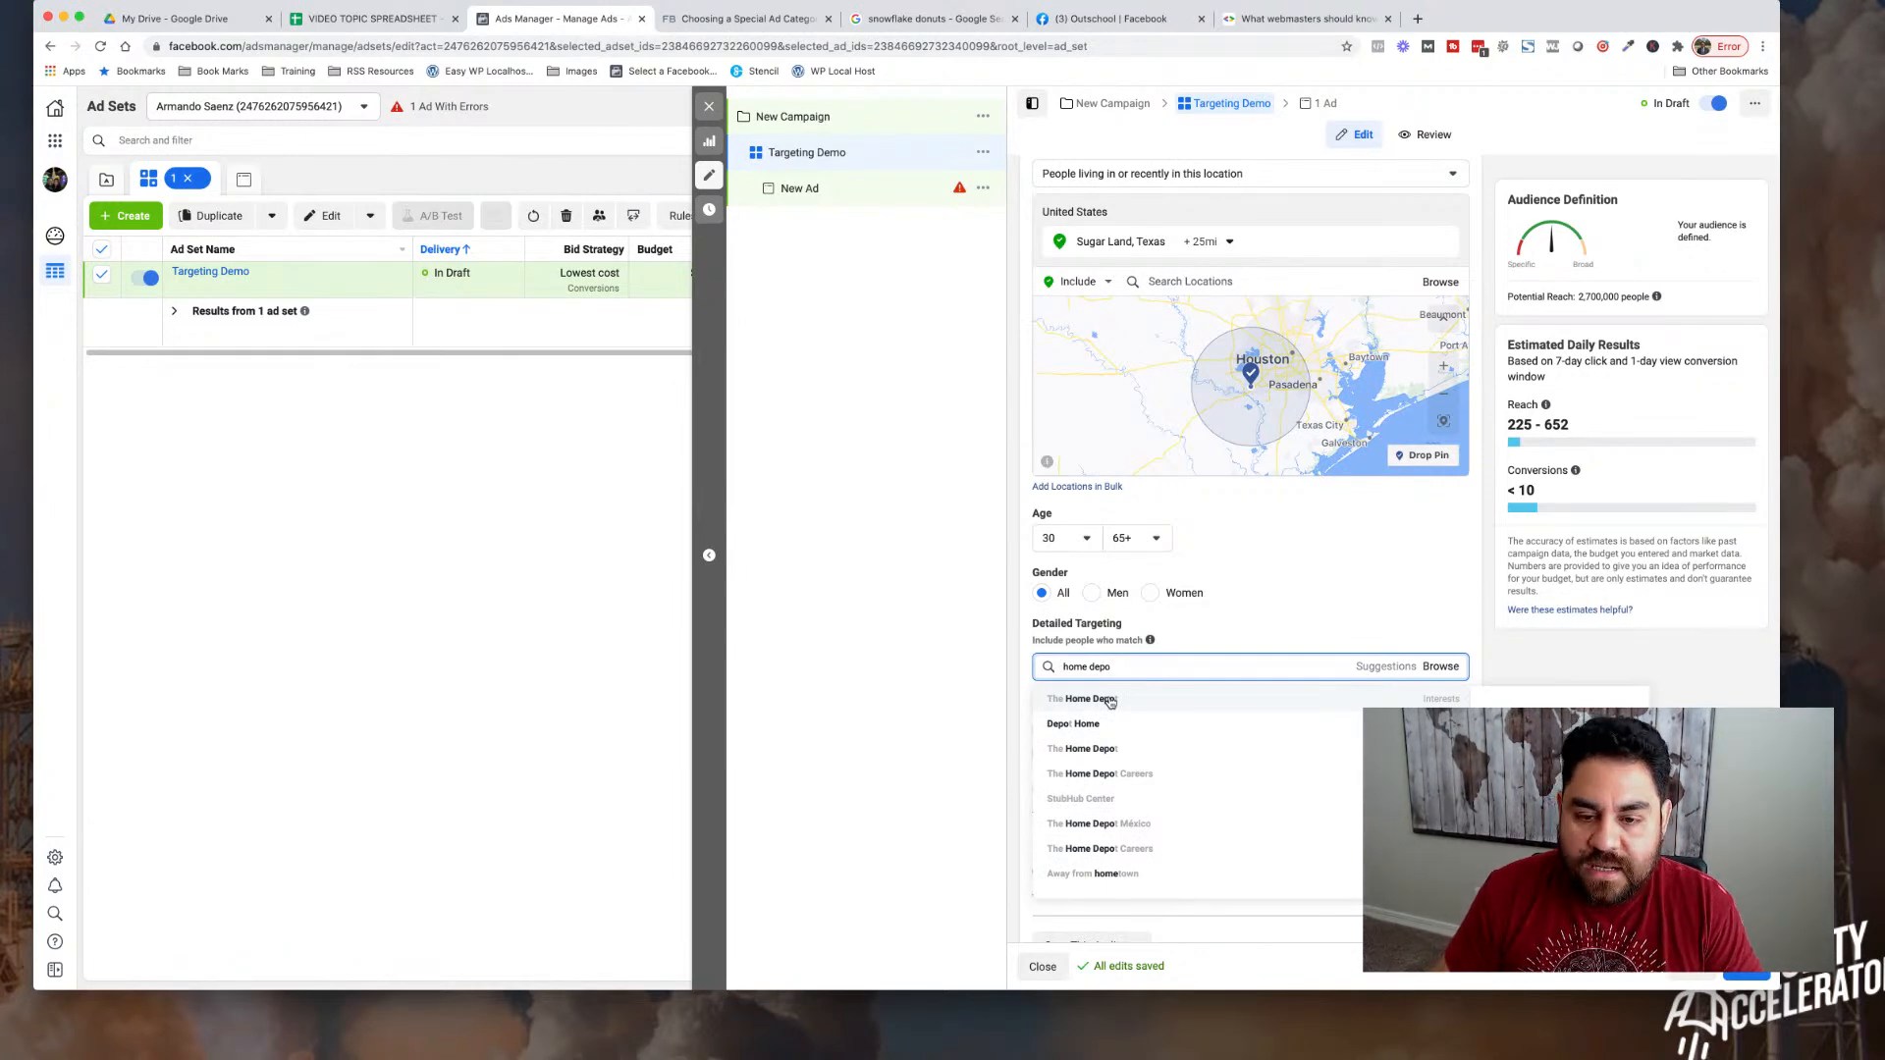
triple_click(1125, 672)
text(zillow)
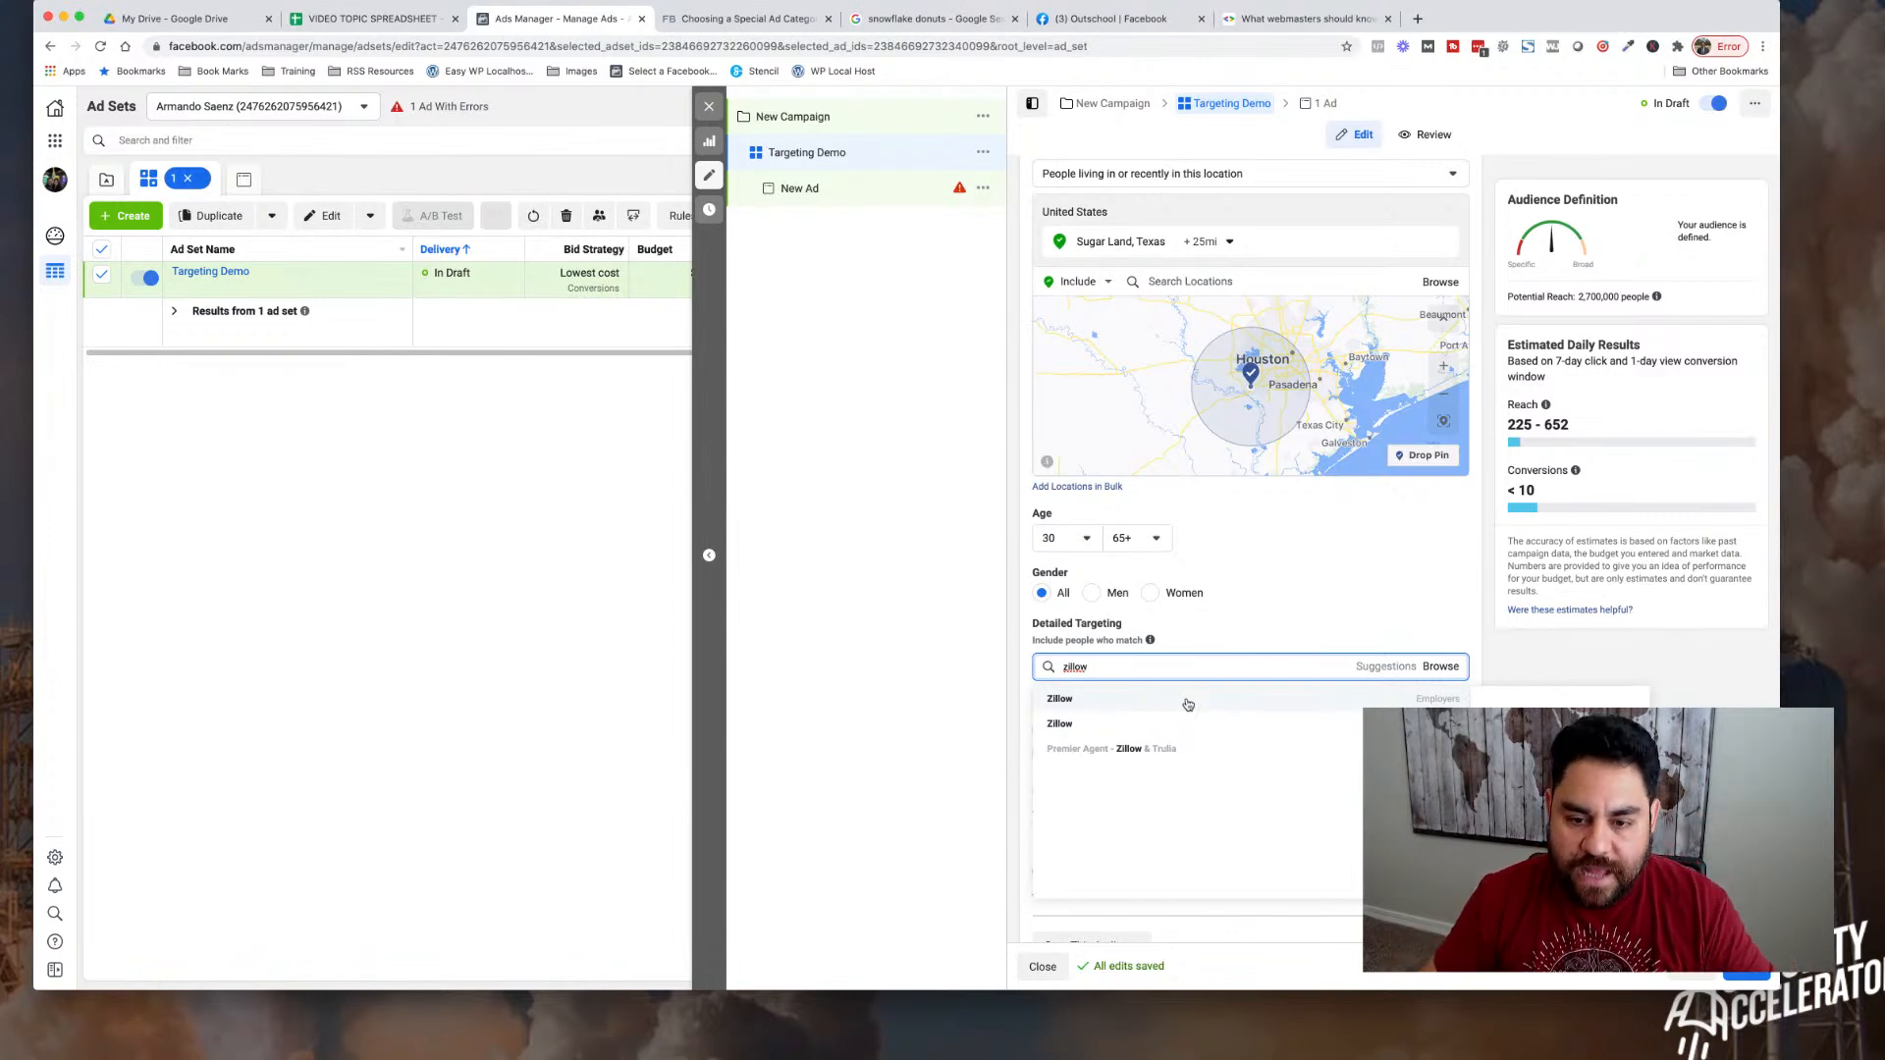
- Replace the targeted city of Sugar Land with the ZIP code 77479, Sugar Land, Texas, United States
click(1236, 643)
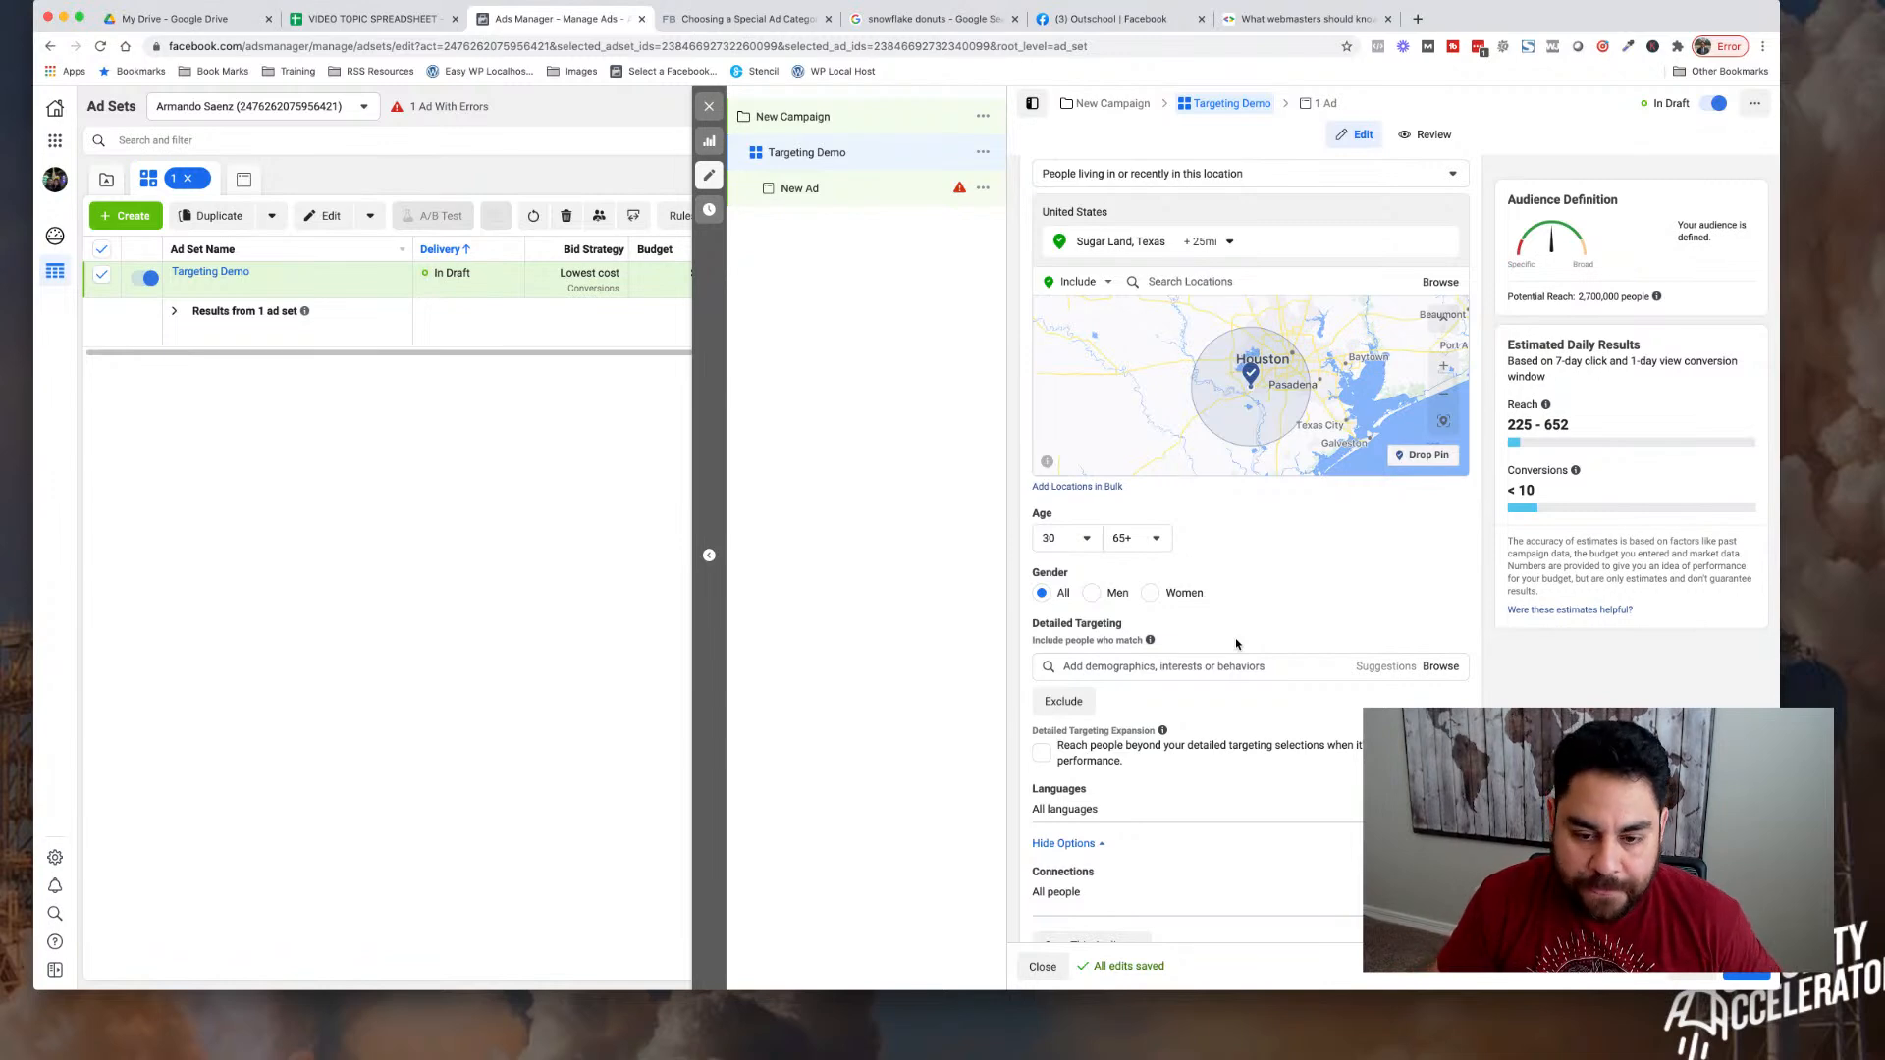
scroll(1236, 643, down, 2)
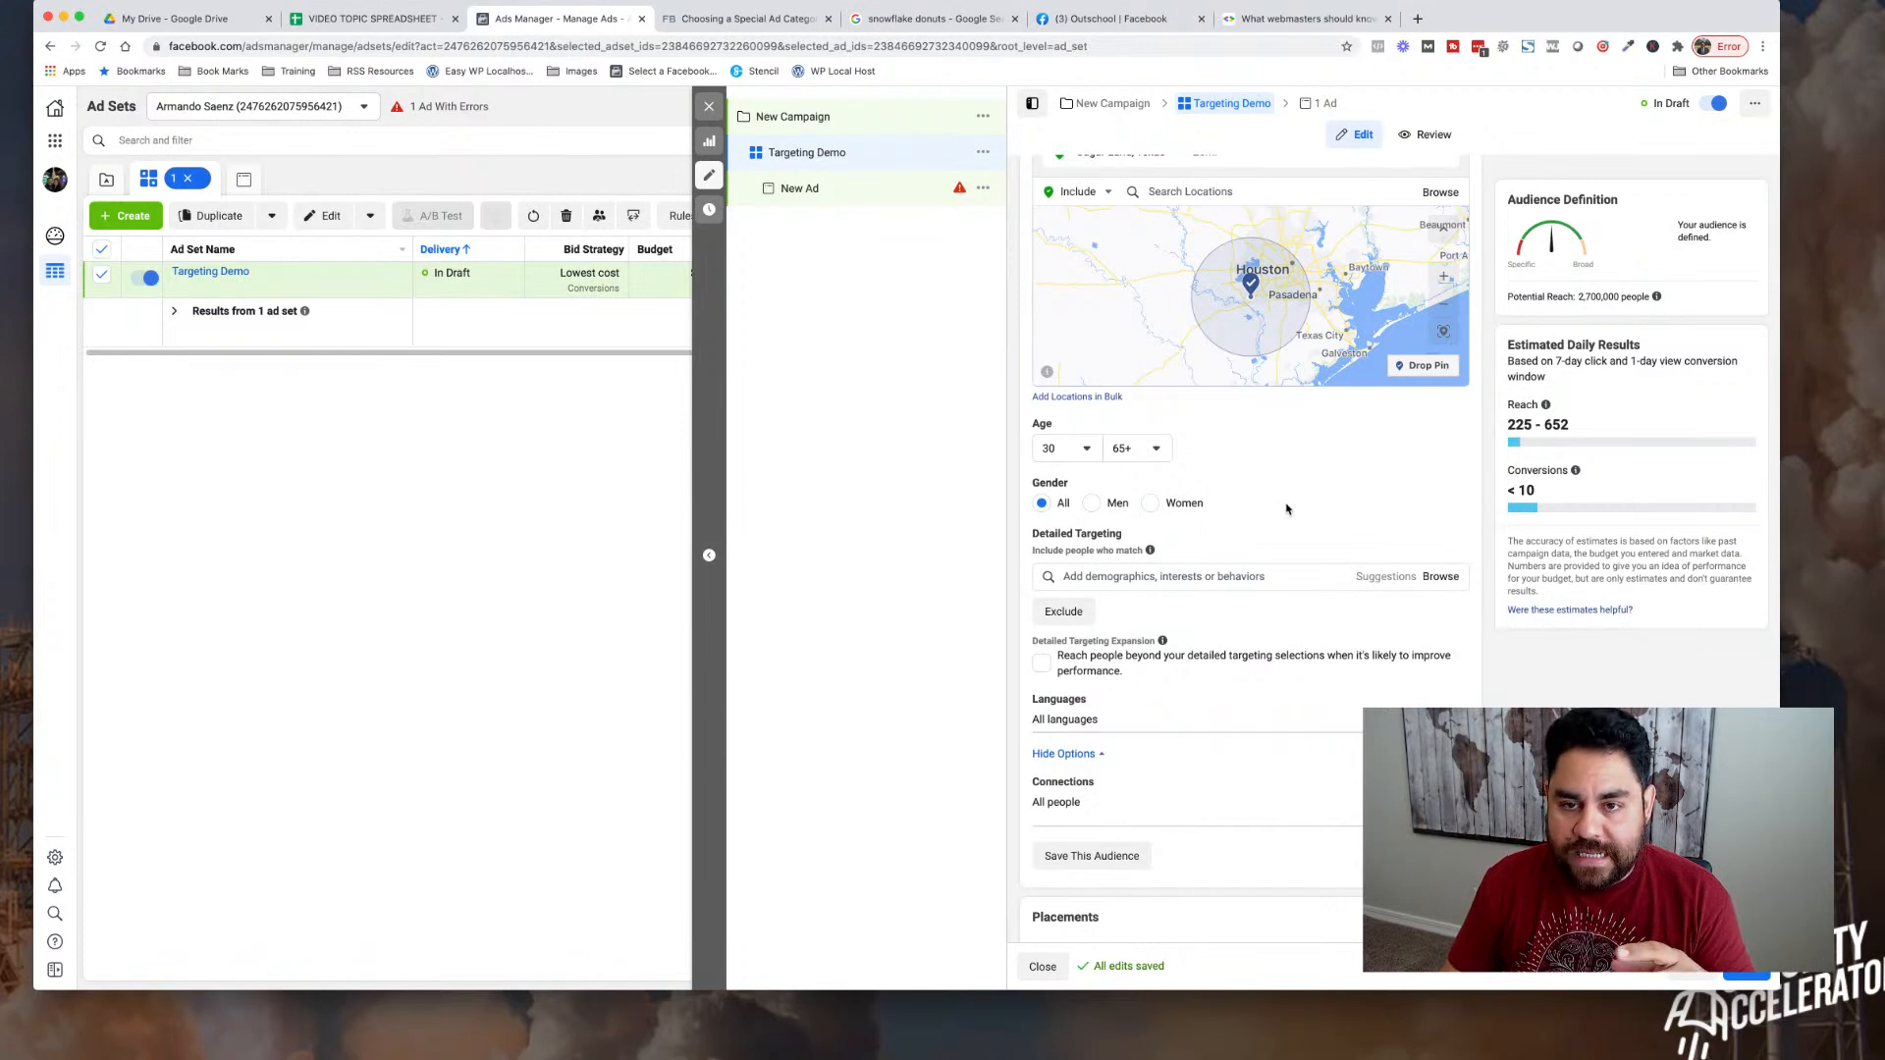
scroll(1286, 509, up, 1)
scroll(1286, 510, up, 2)
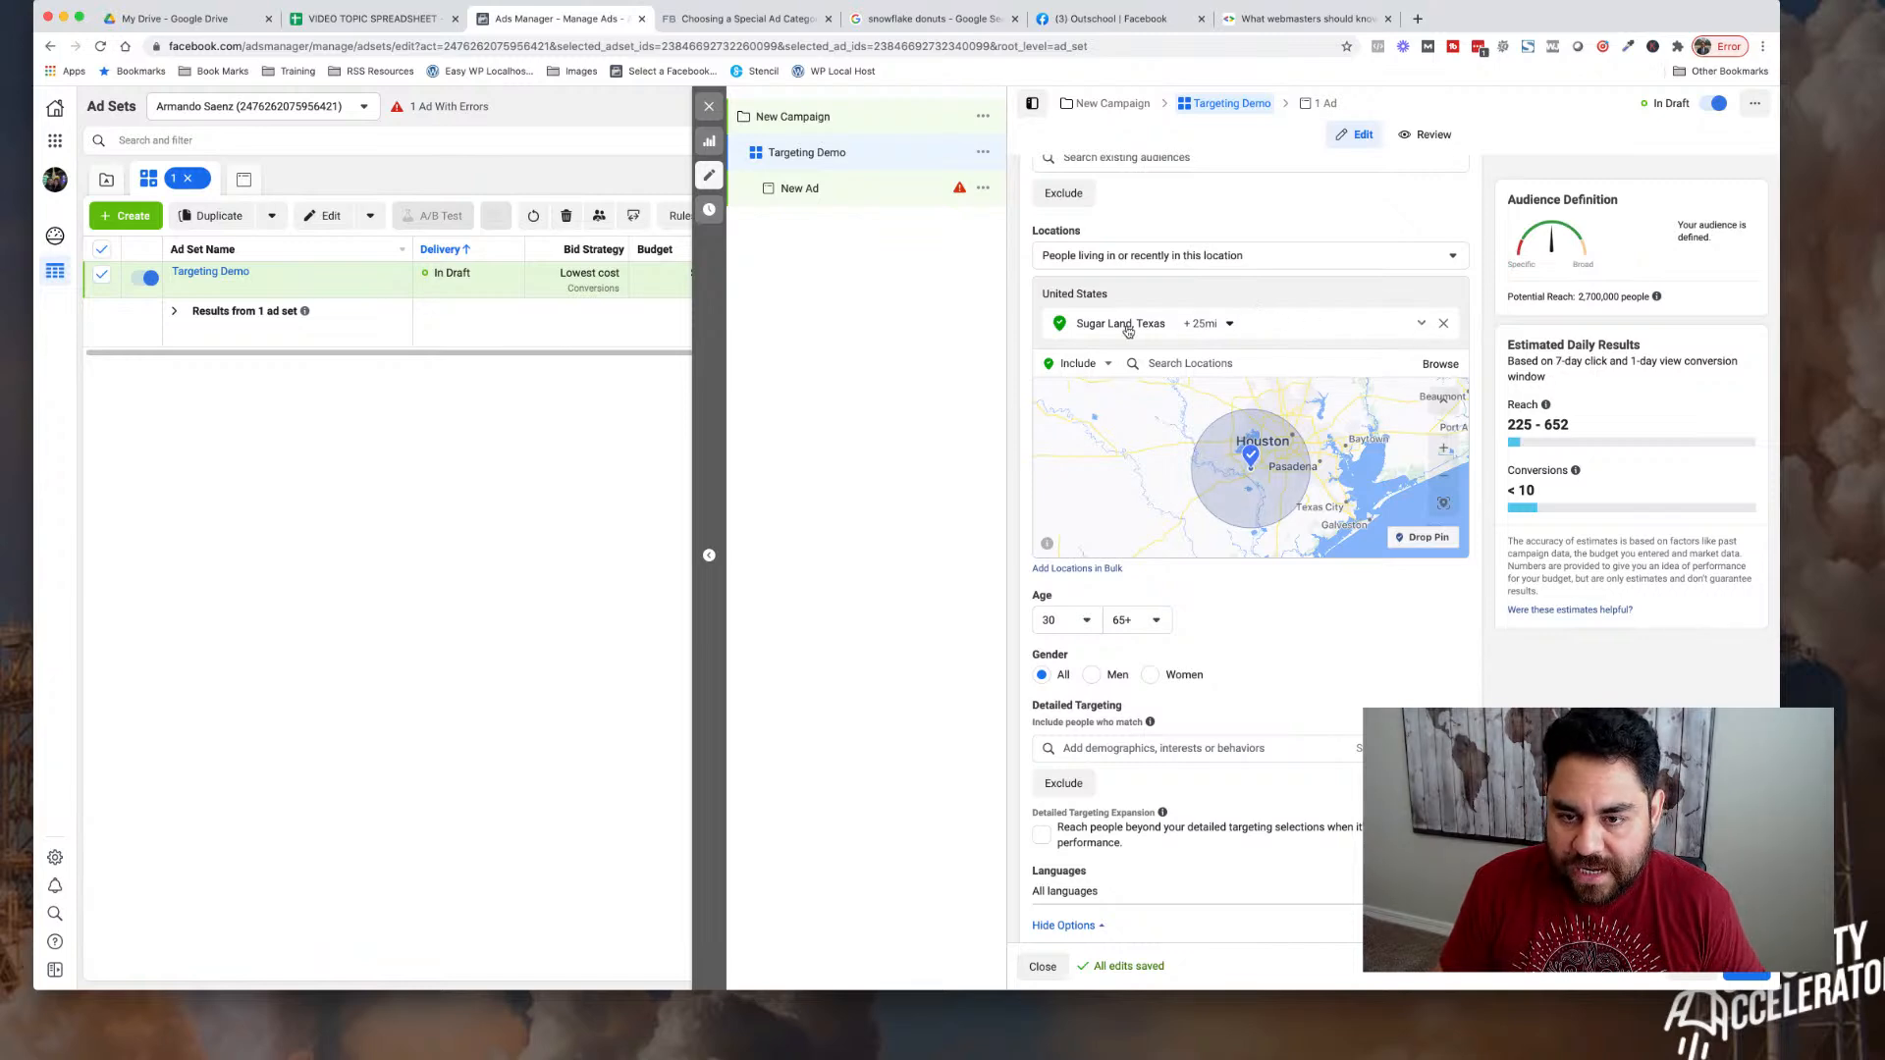
click(1443, 327)
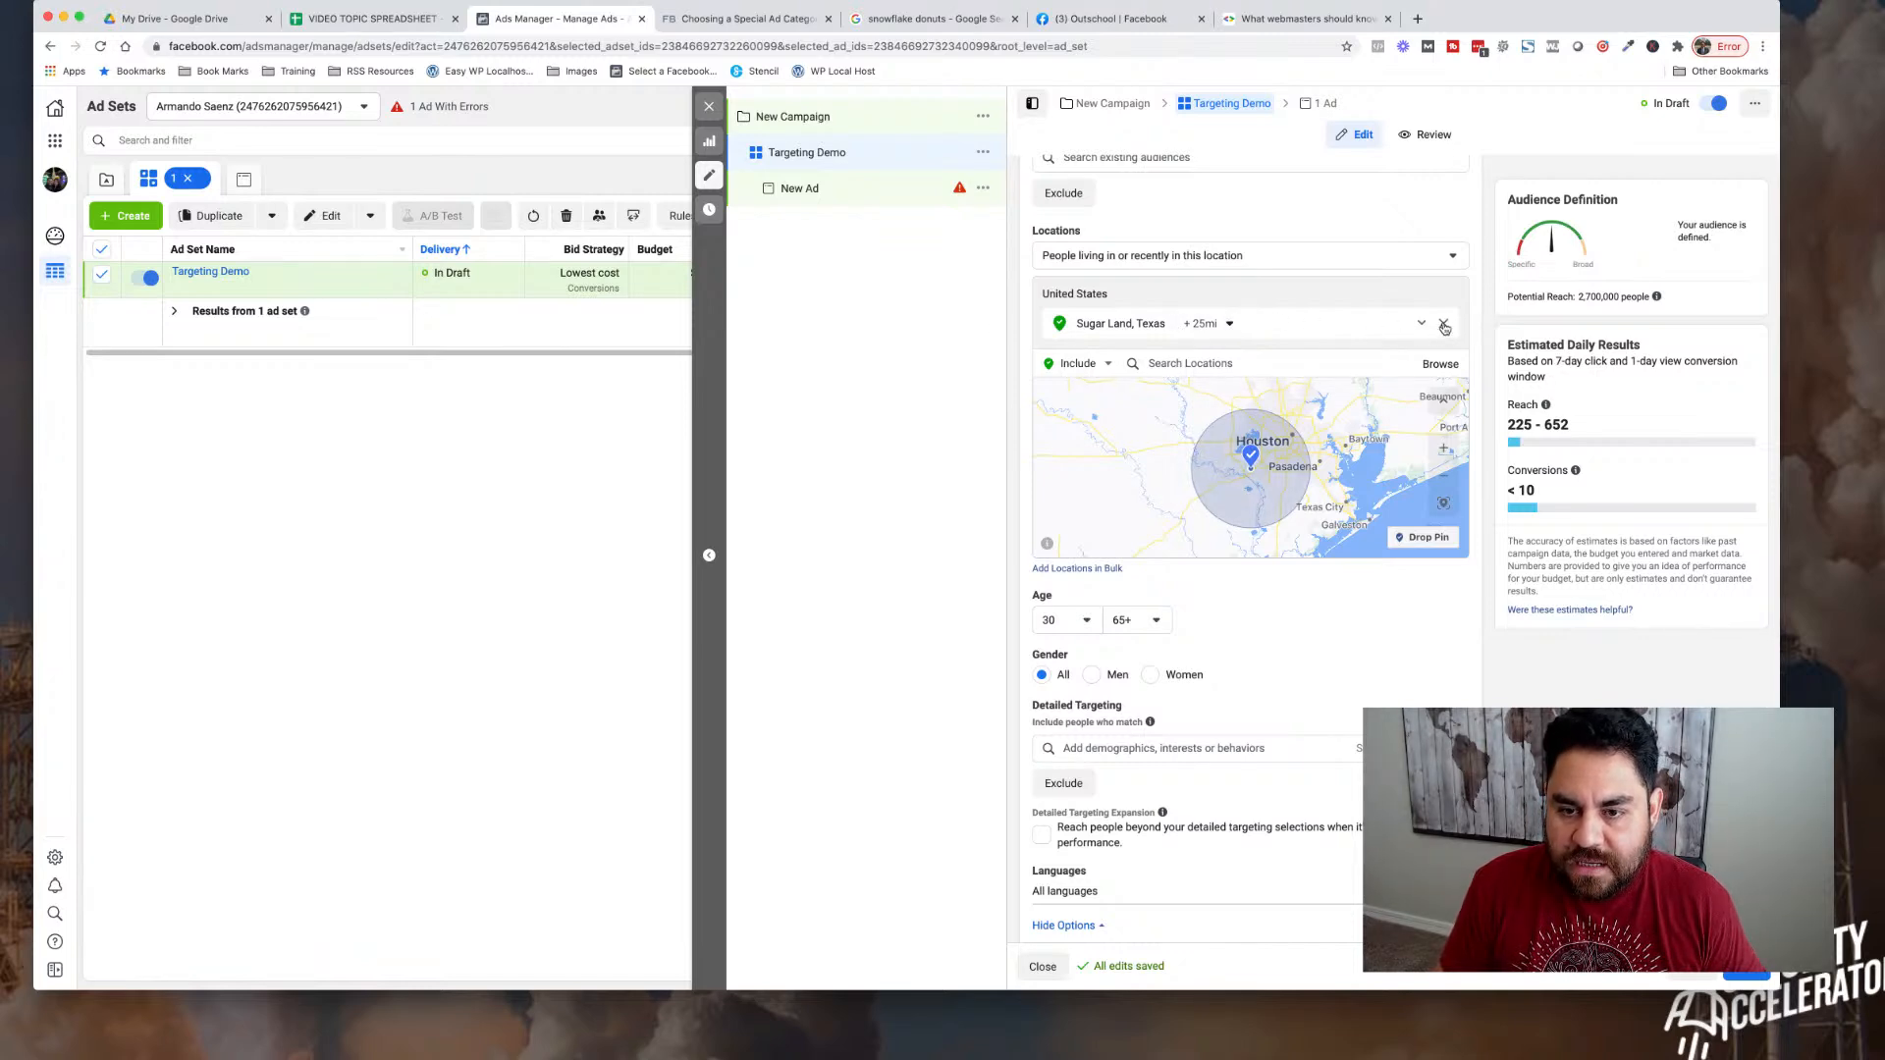
click(1235, 339)
text(77479)
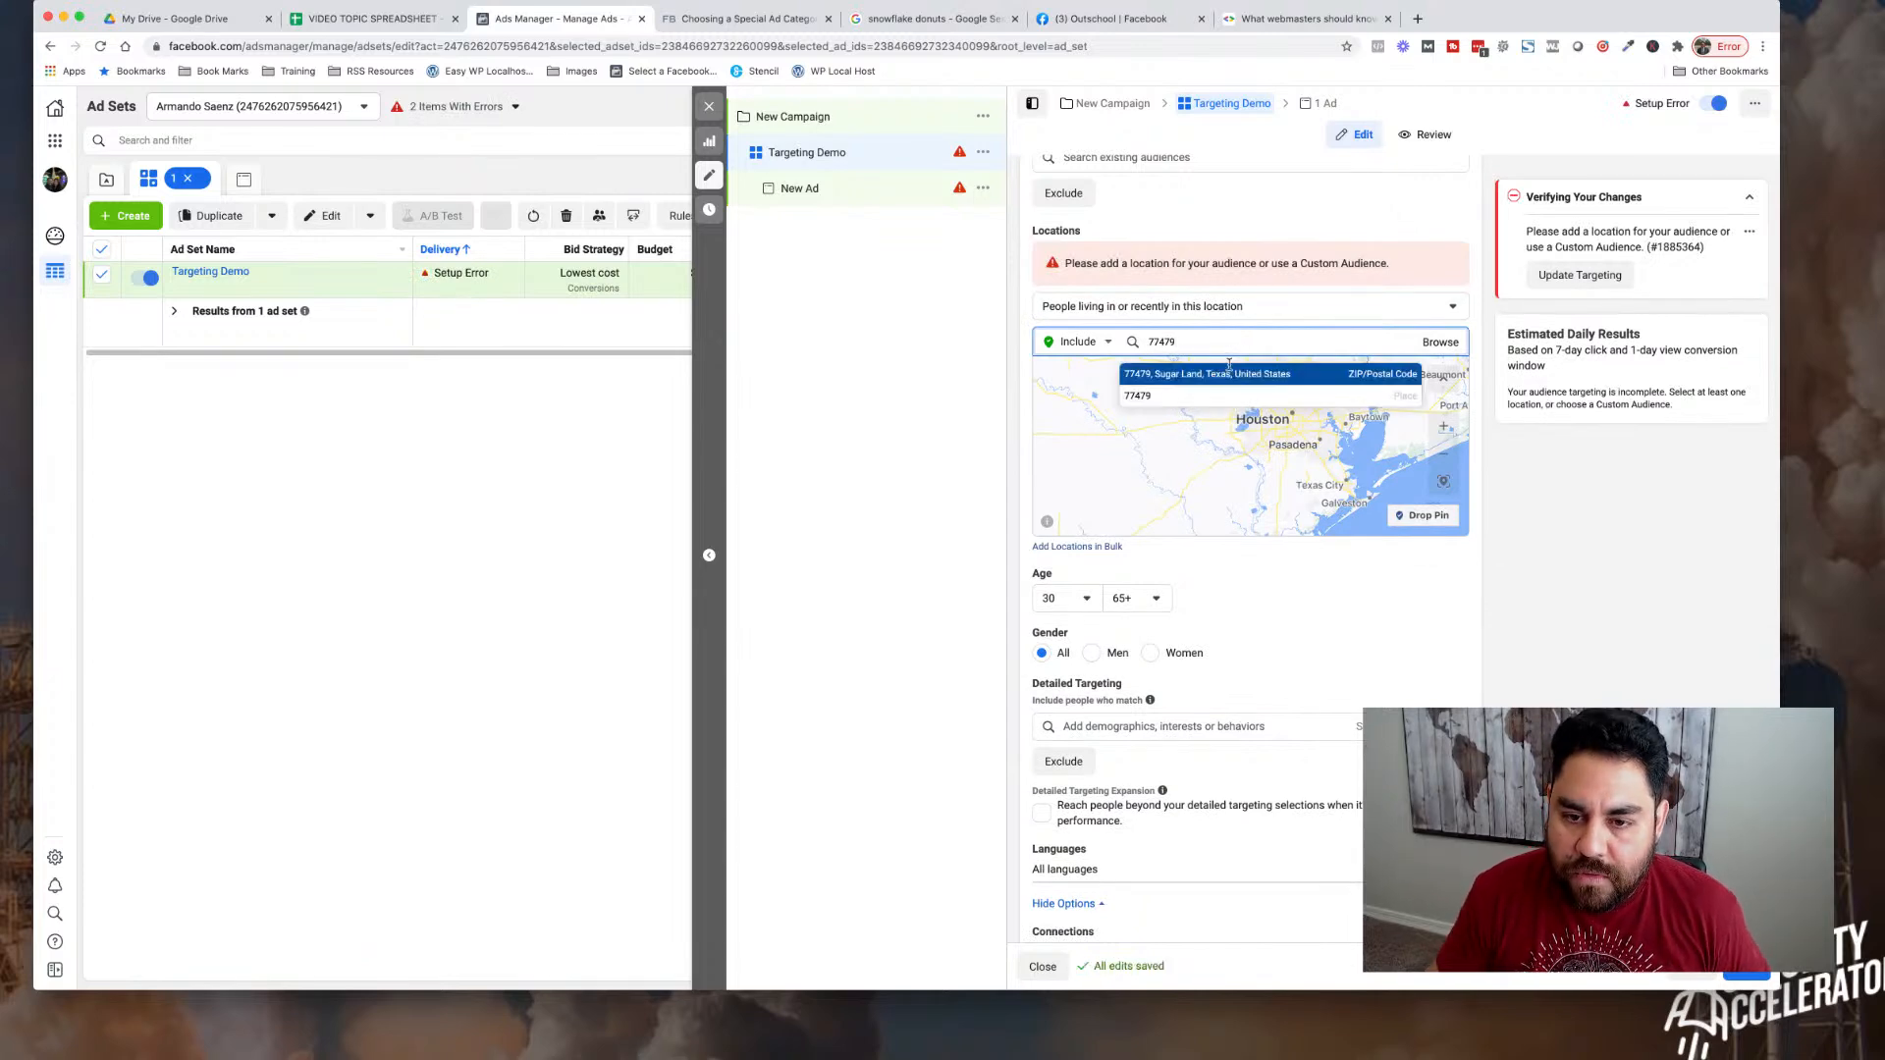
click(1228, 373)
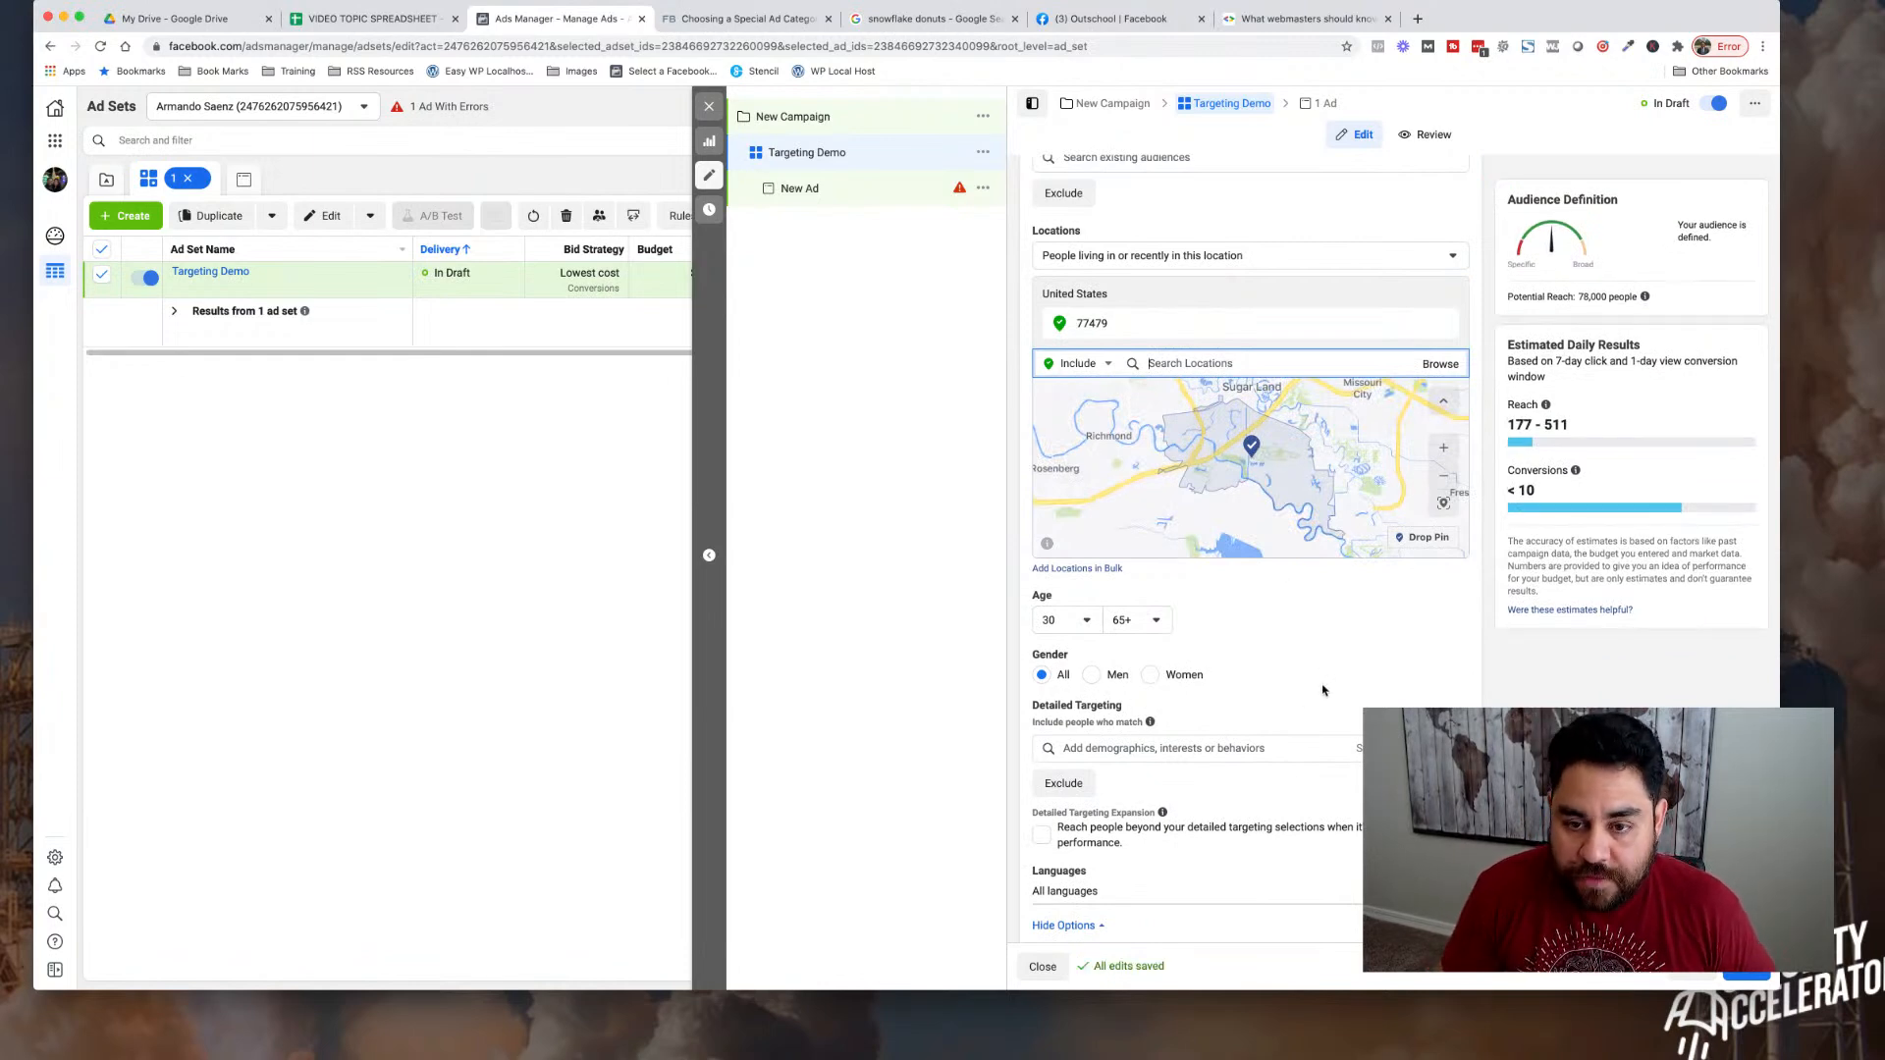
scroll(1319, 685, down, 1)
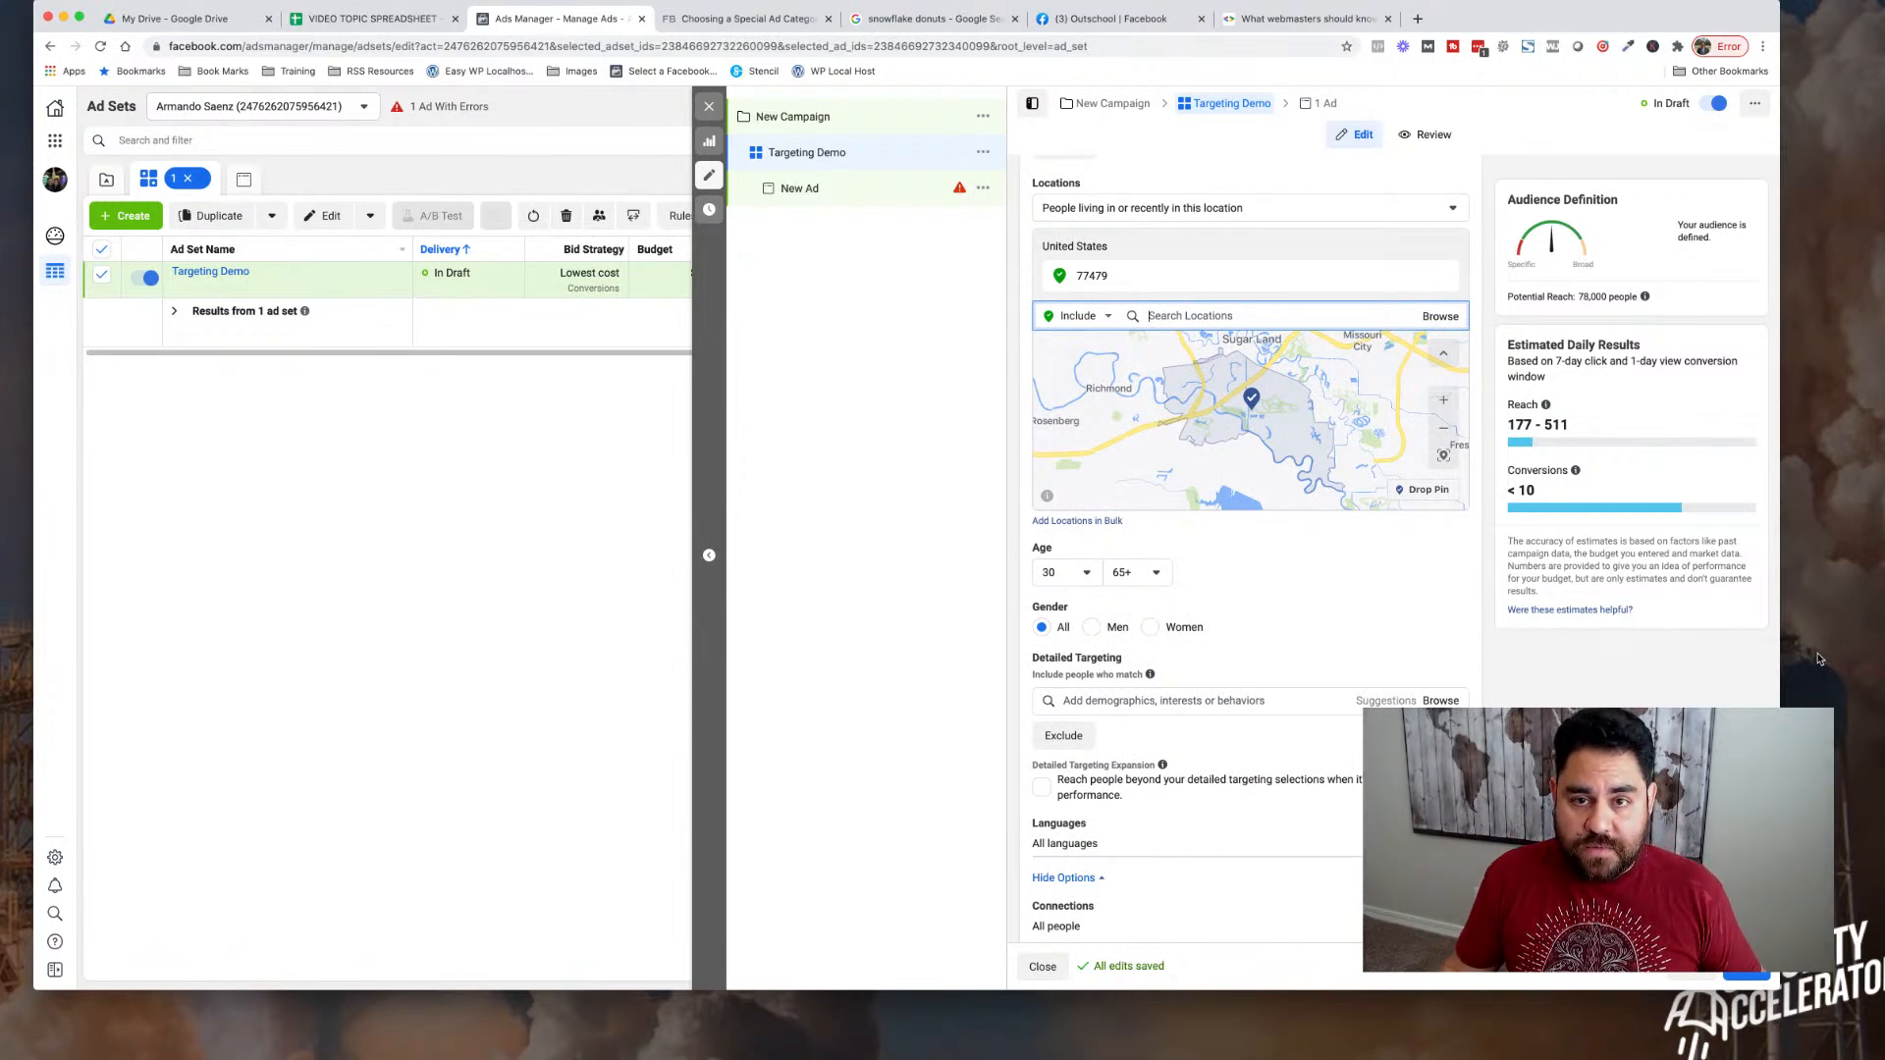
click(1390, 635)
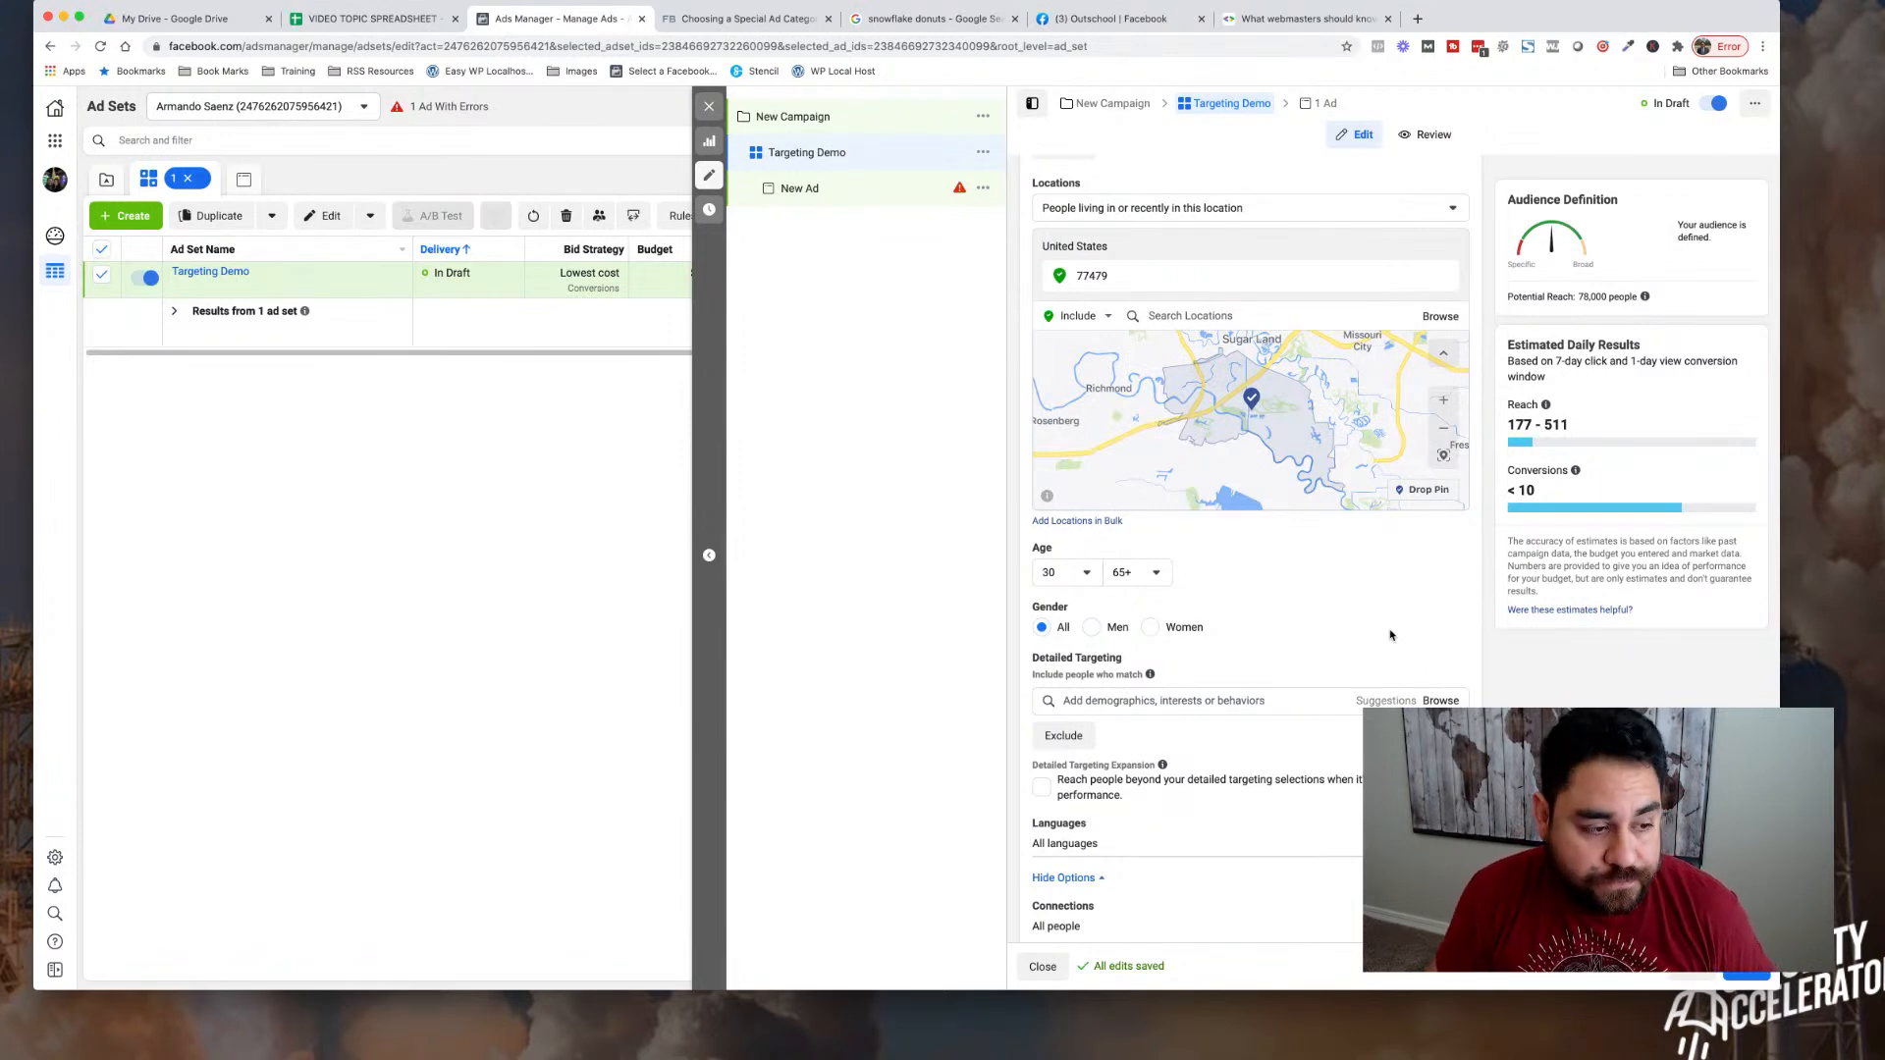
scroll(1286, 608, down, 1)
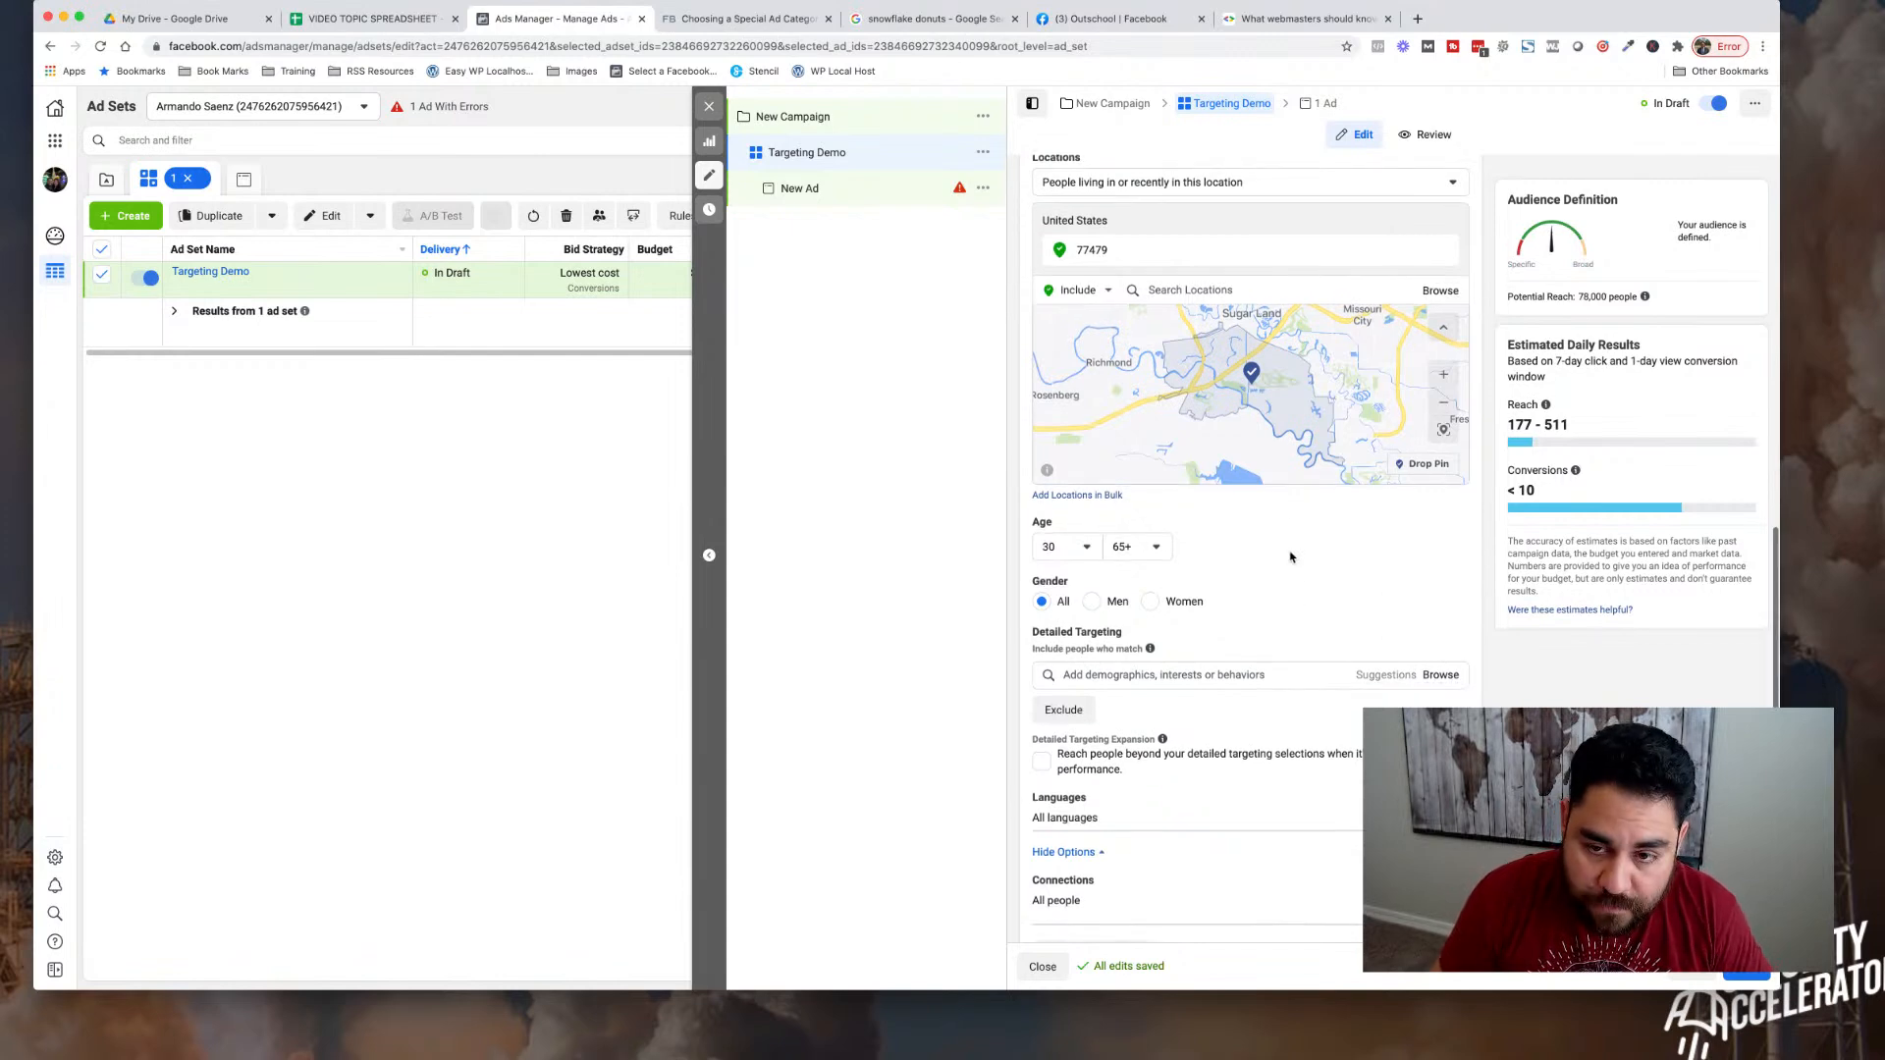
scroll(1295, 561, down, 1)
scroll(1295, 562, up, 1)
scroll(1294, 562, up, 2)
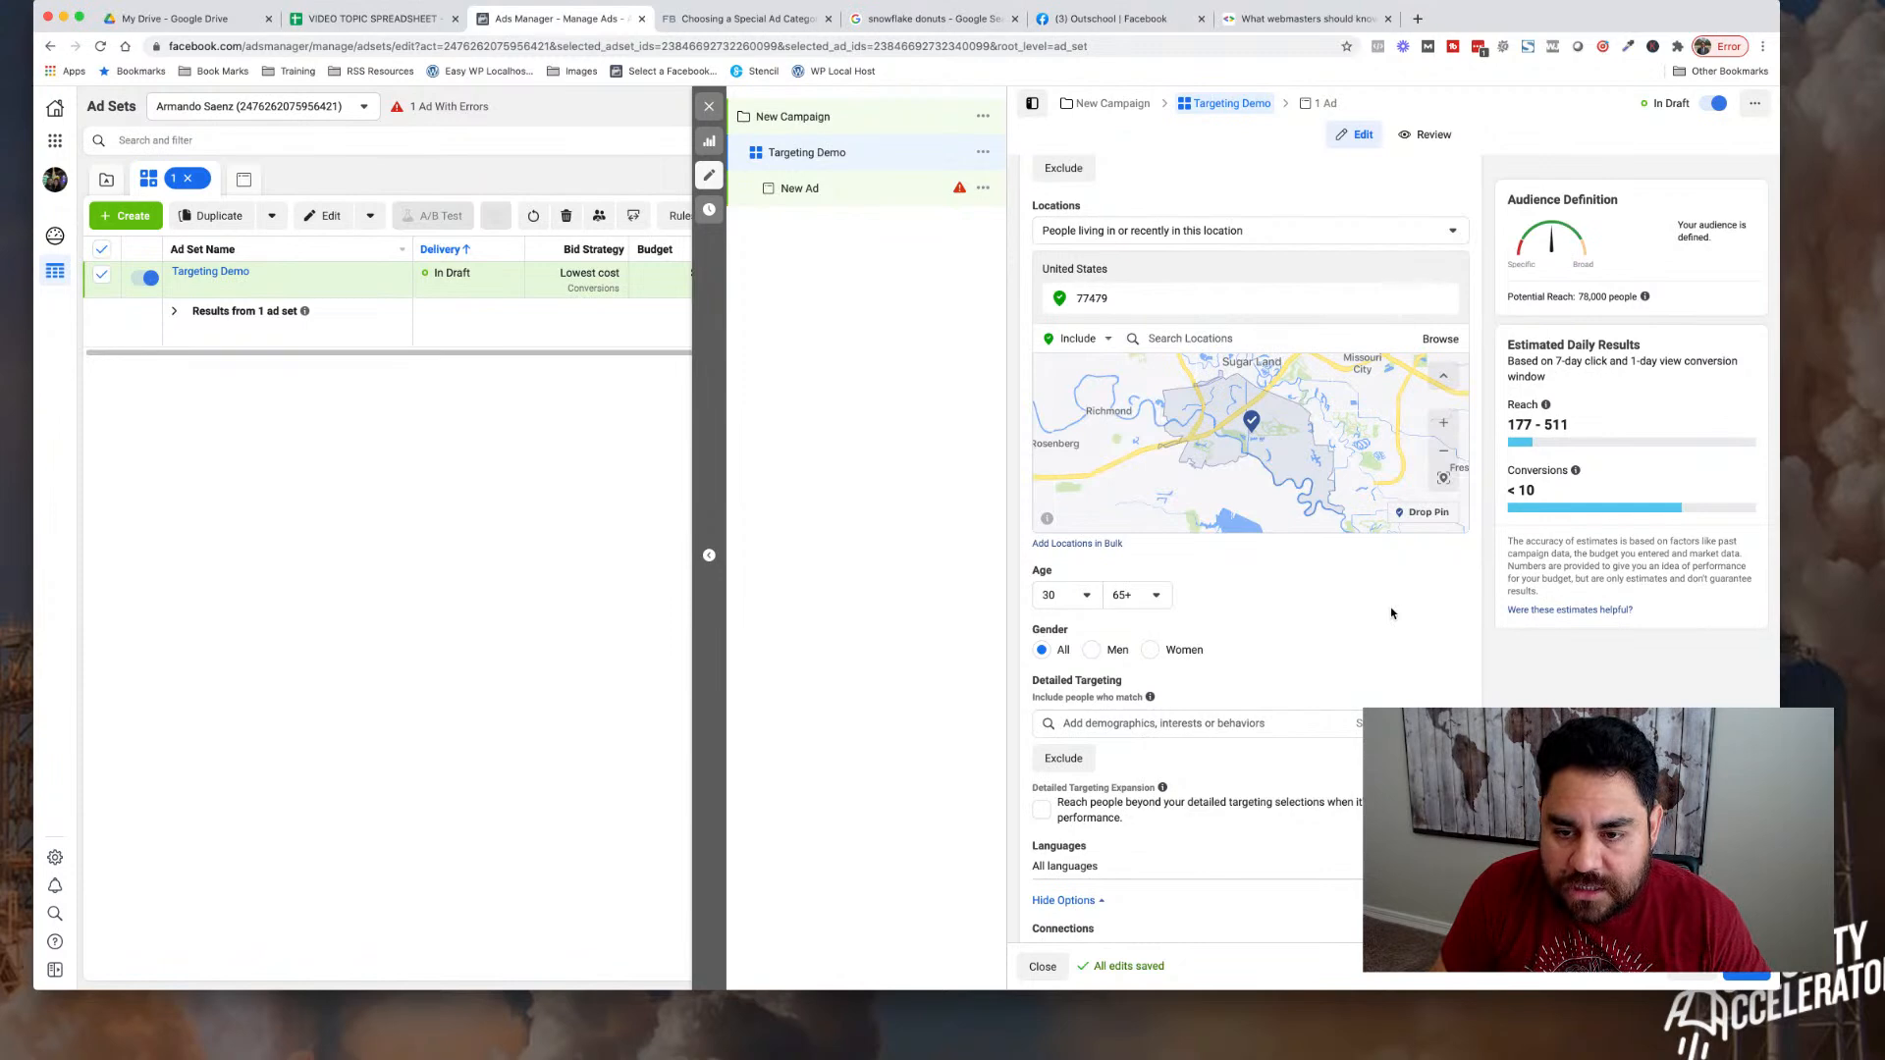
scroll(1391, 613, down, 1)
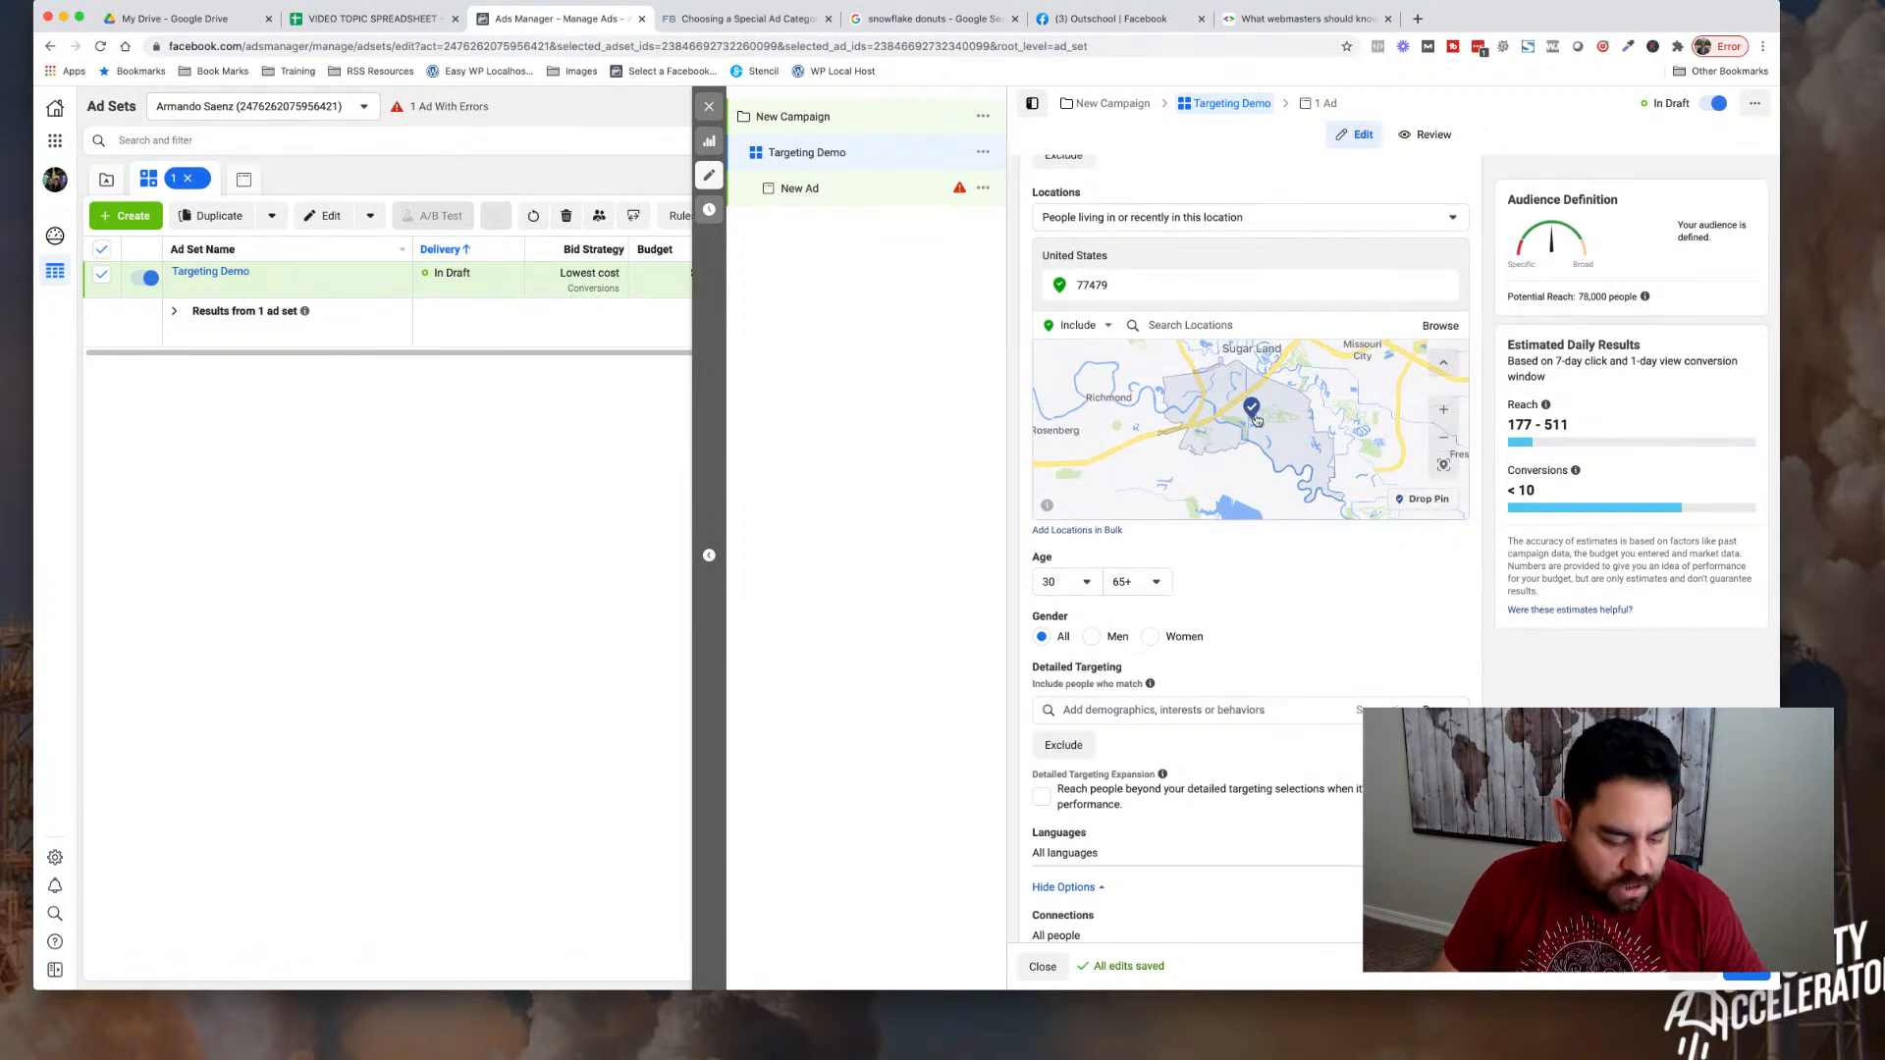
- Review the explanation of how included detailed targeting criteria expand the audience
click(1198, 710)
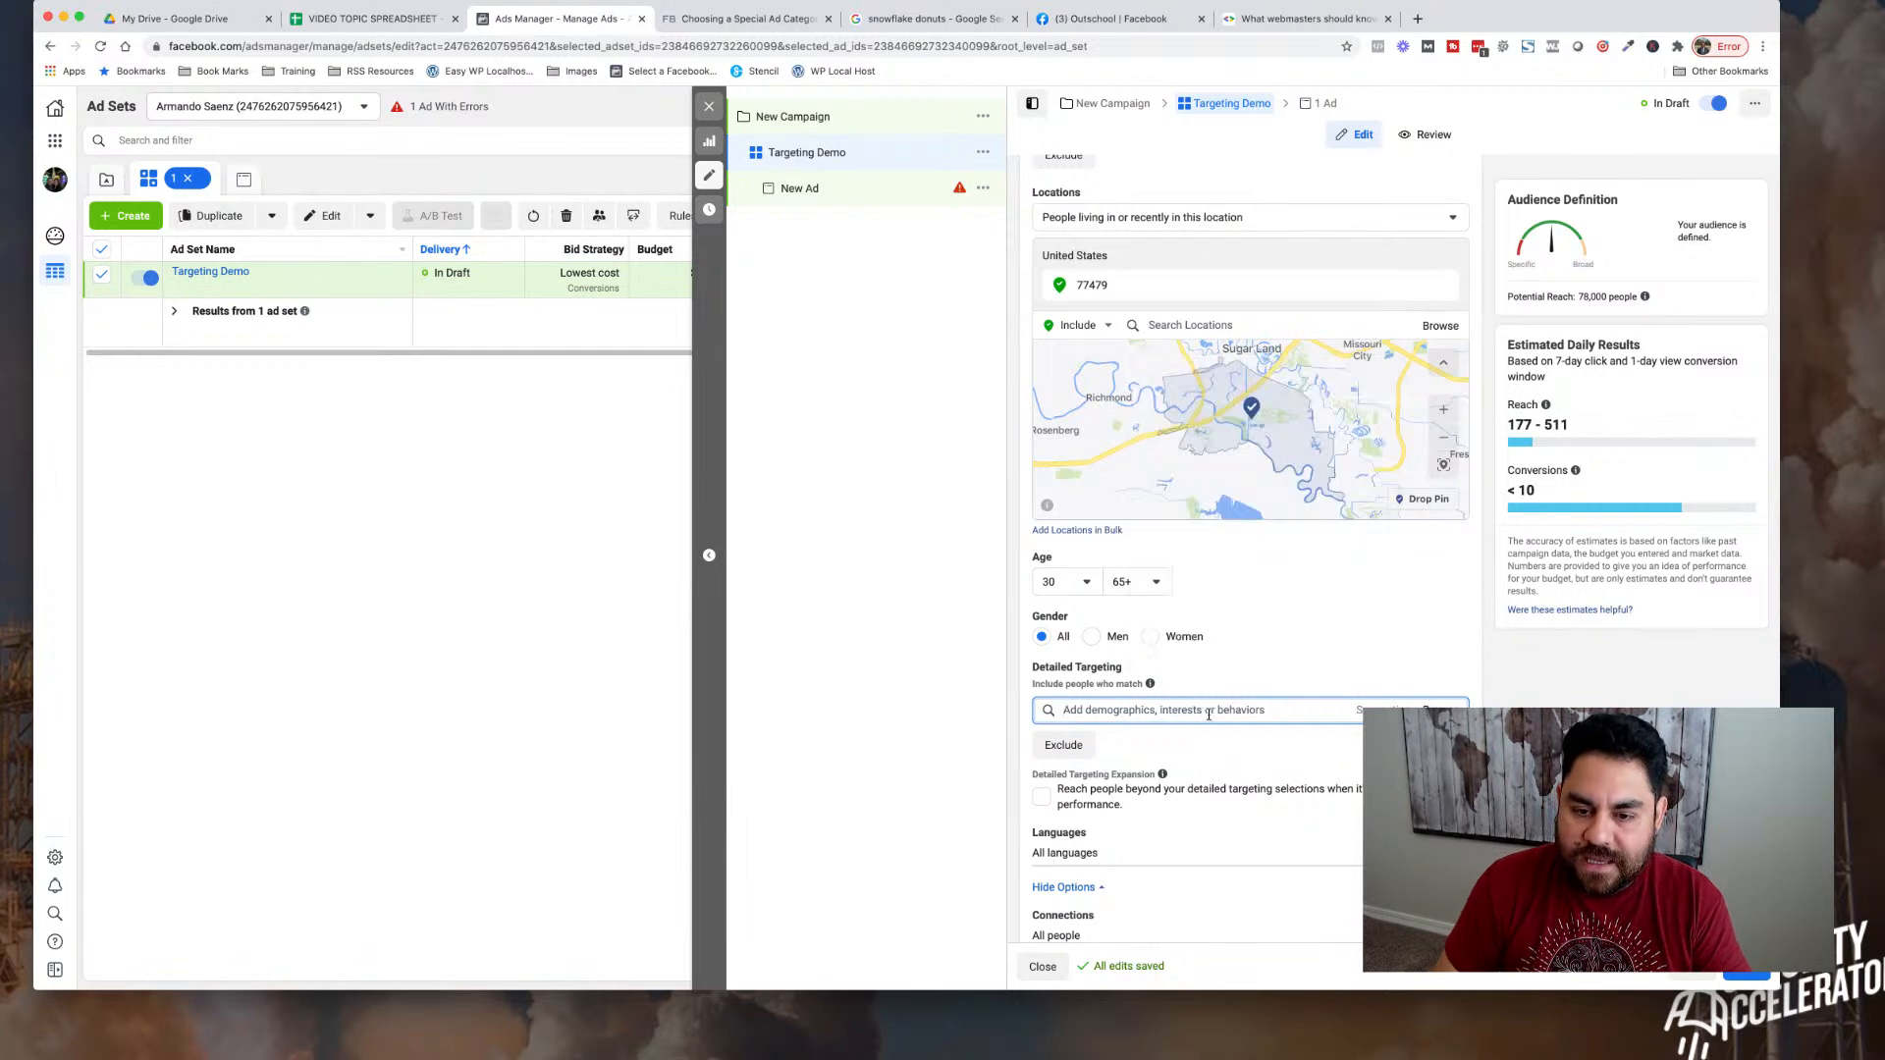
mouse_move(1149, 682)
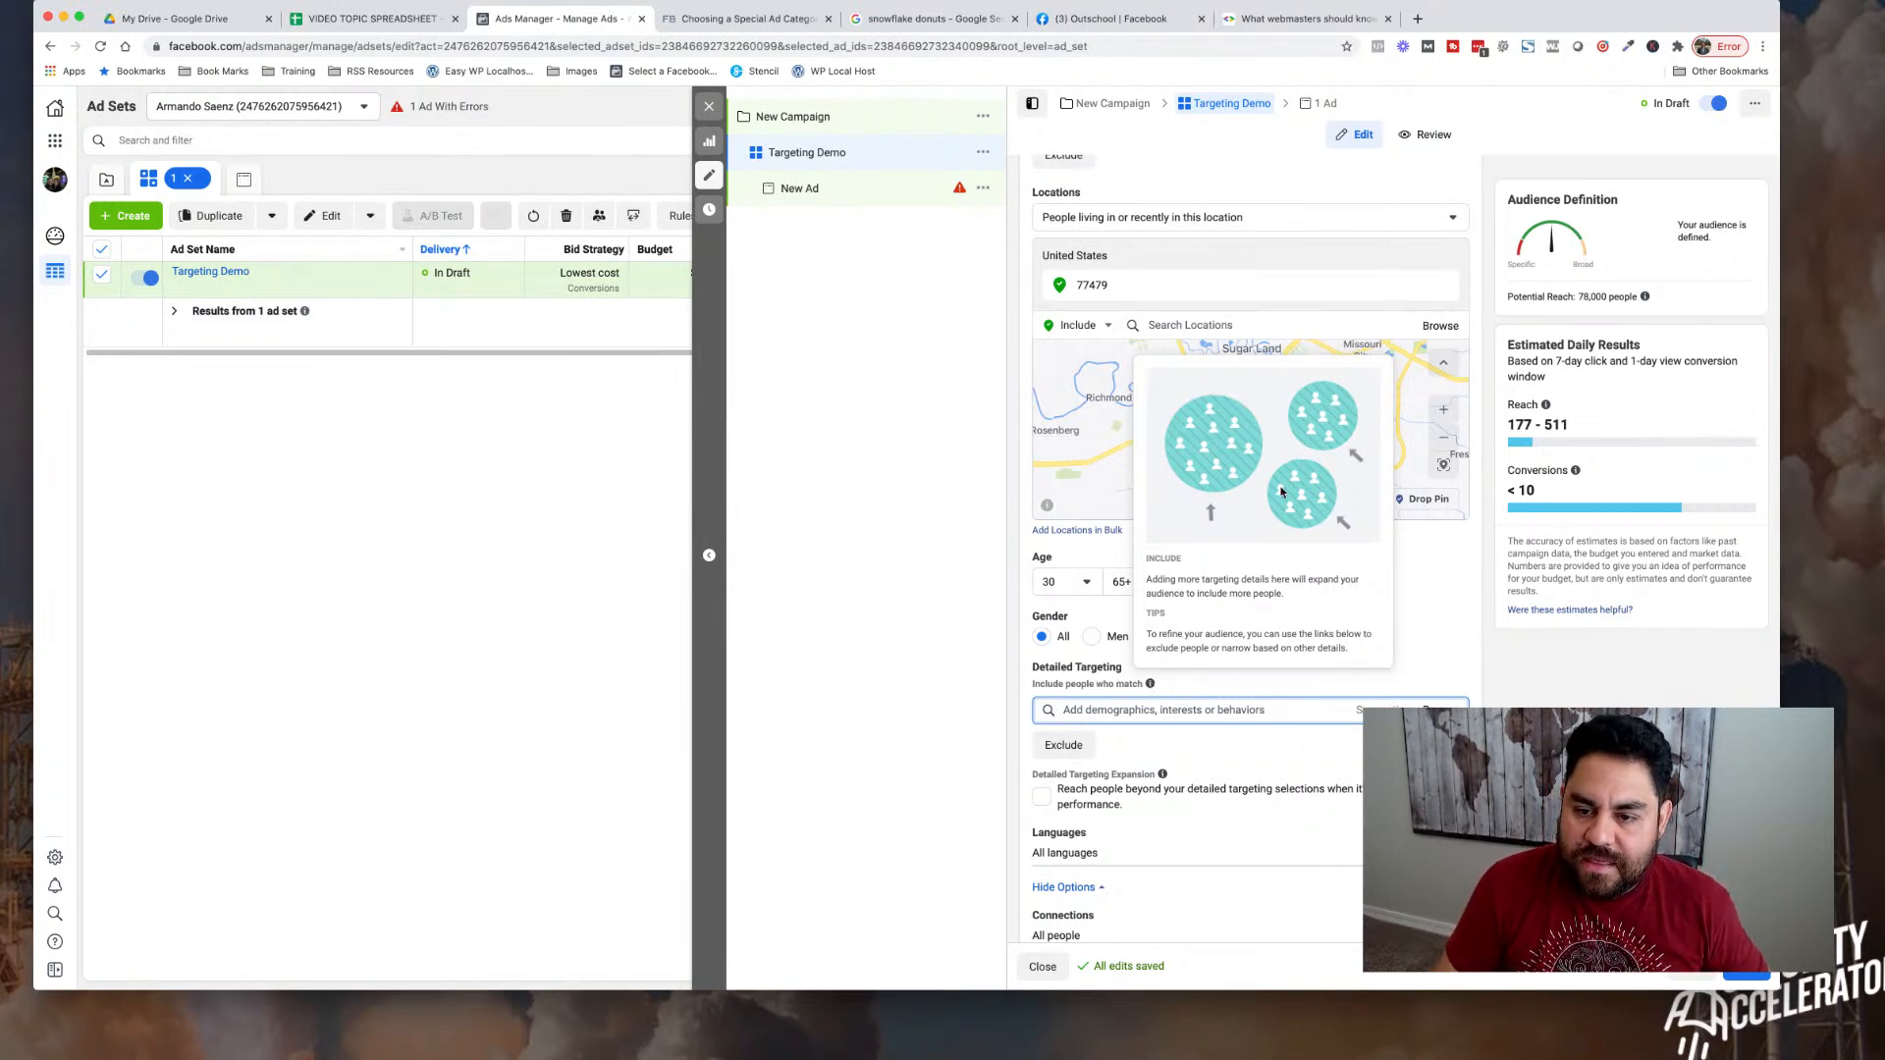
click(1442, 635)
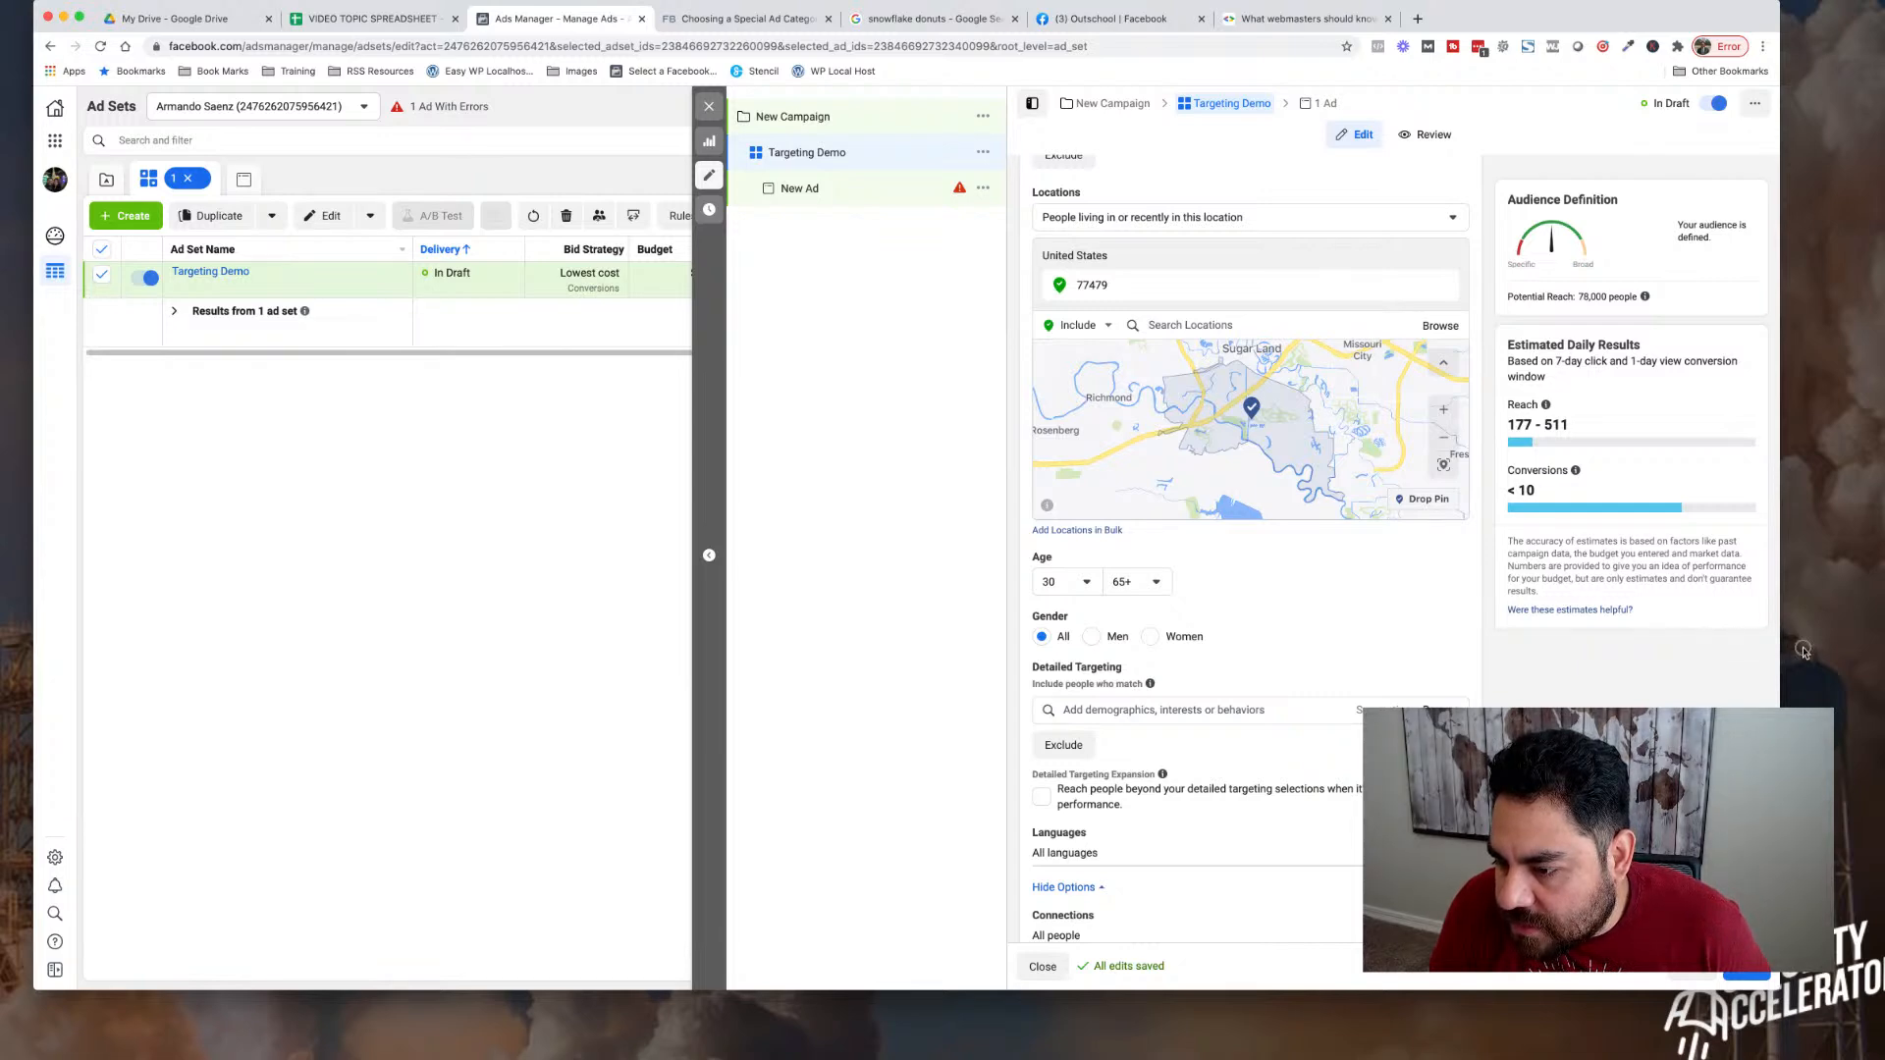
- Examine the targeted ZIP code's area on the location map in relation to the wider Houston region
click(1803, 650)
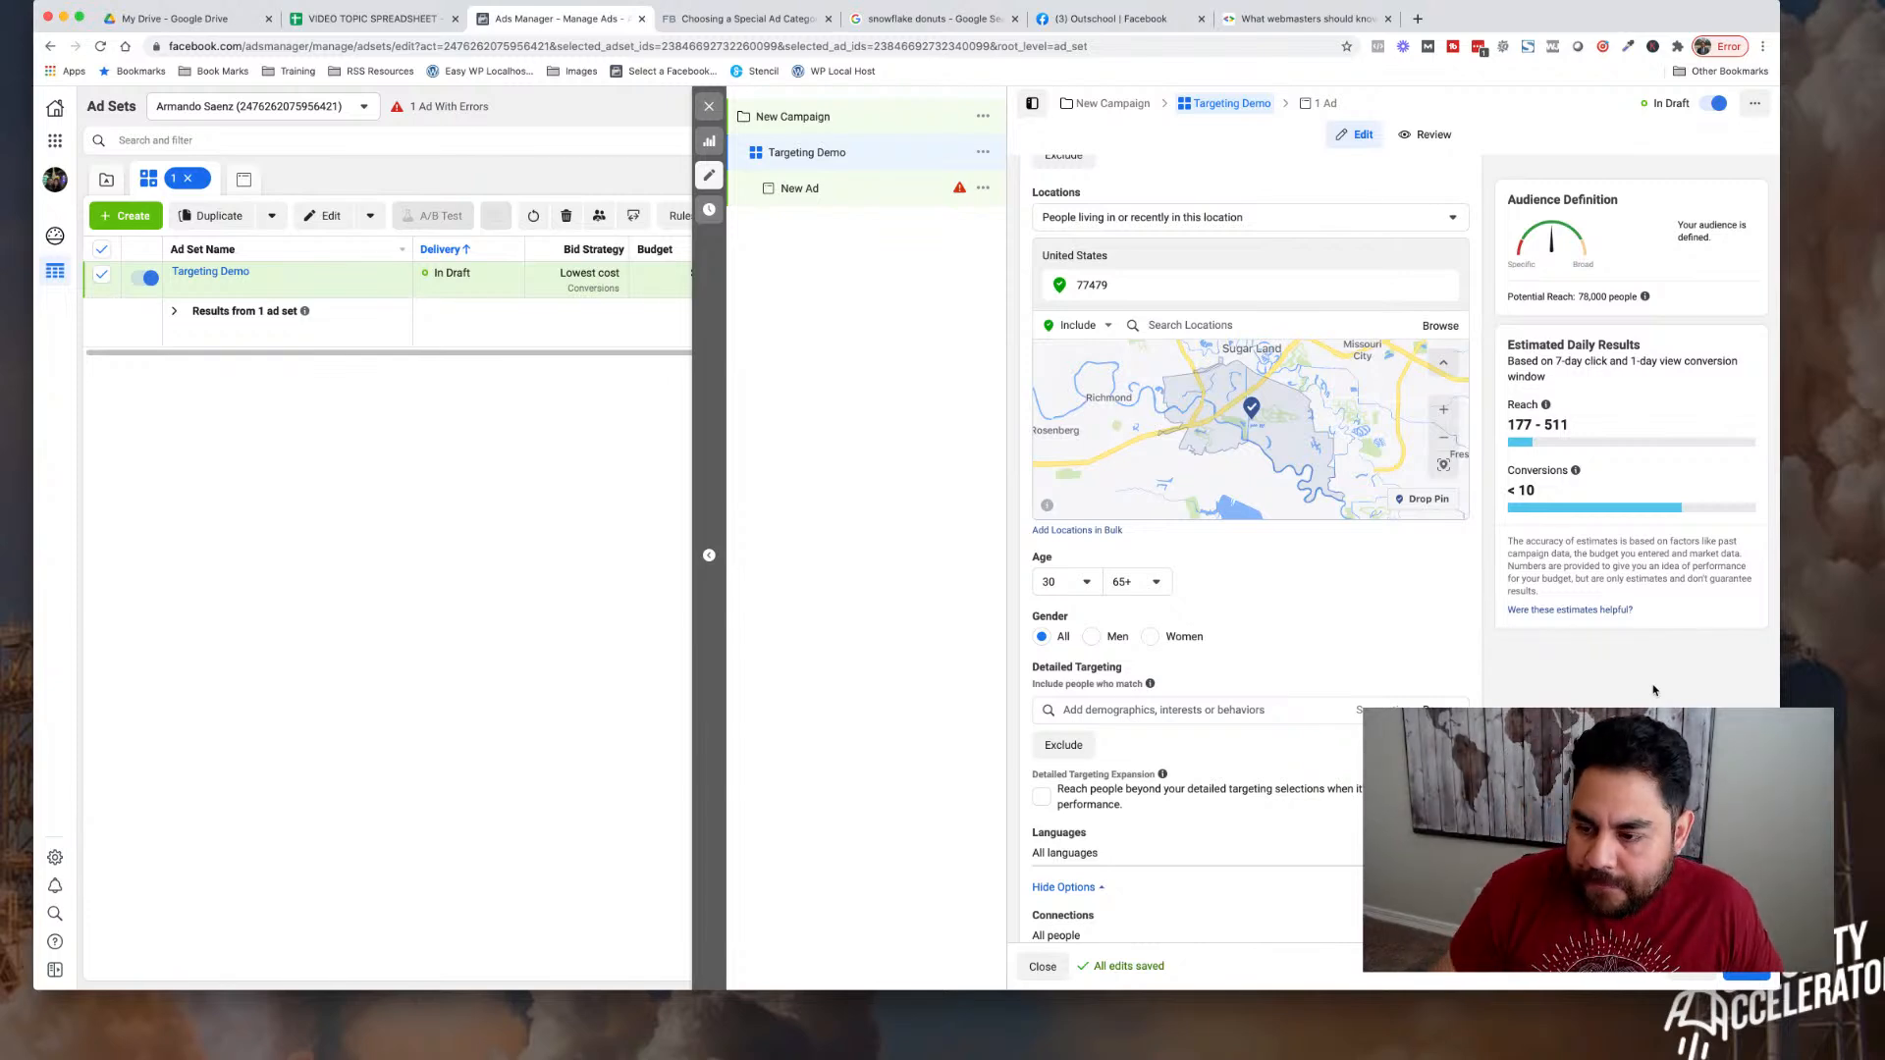
double_click(1361, 602)
click(1356, 598)
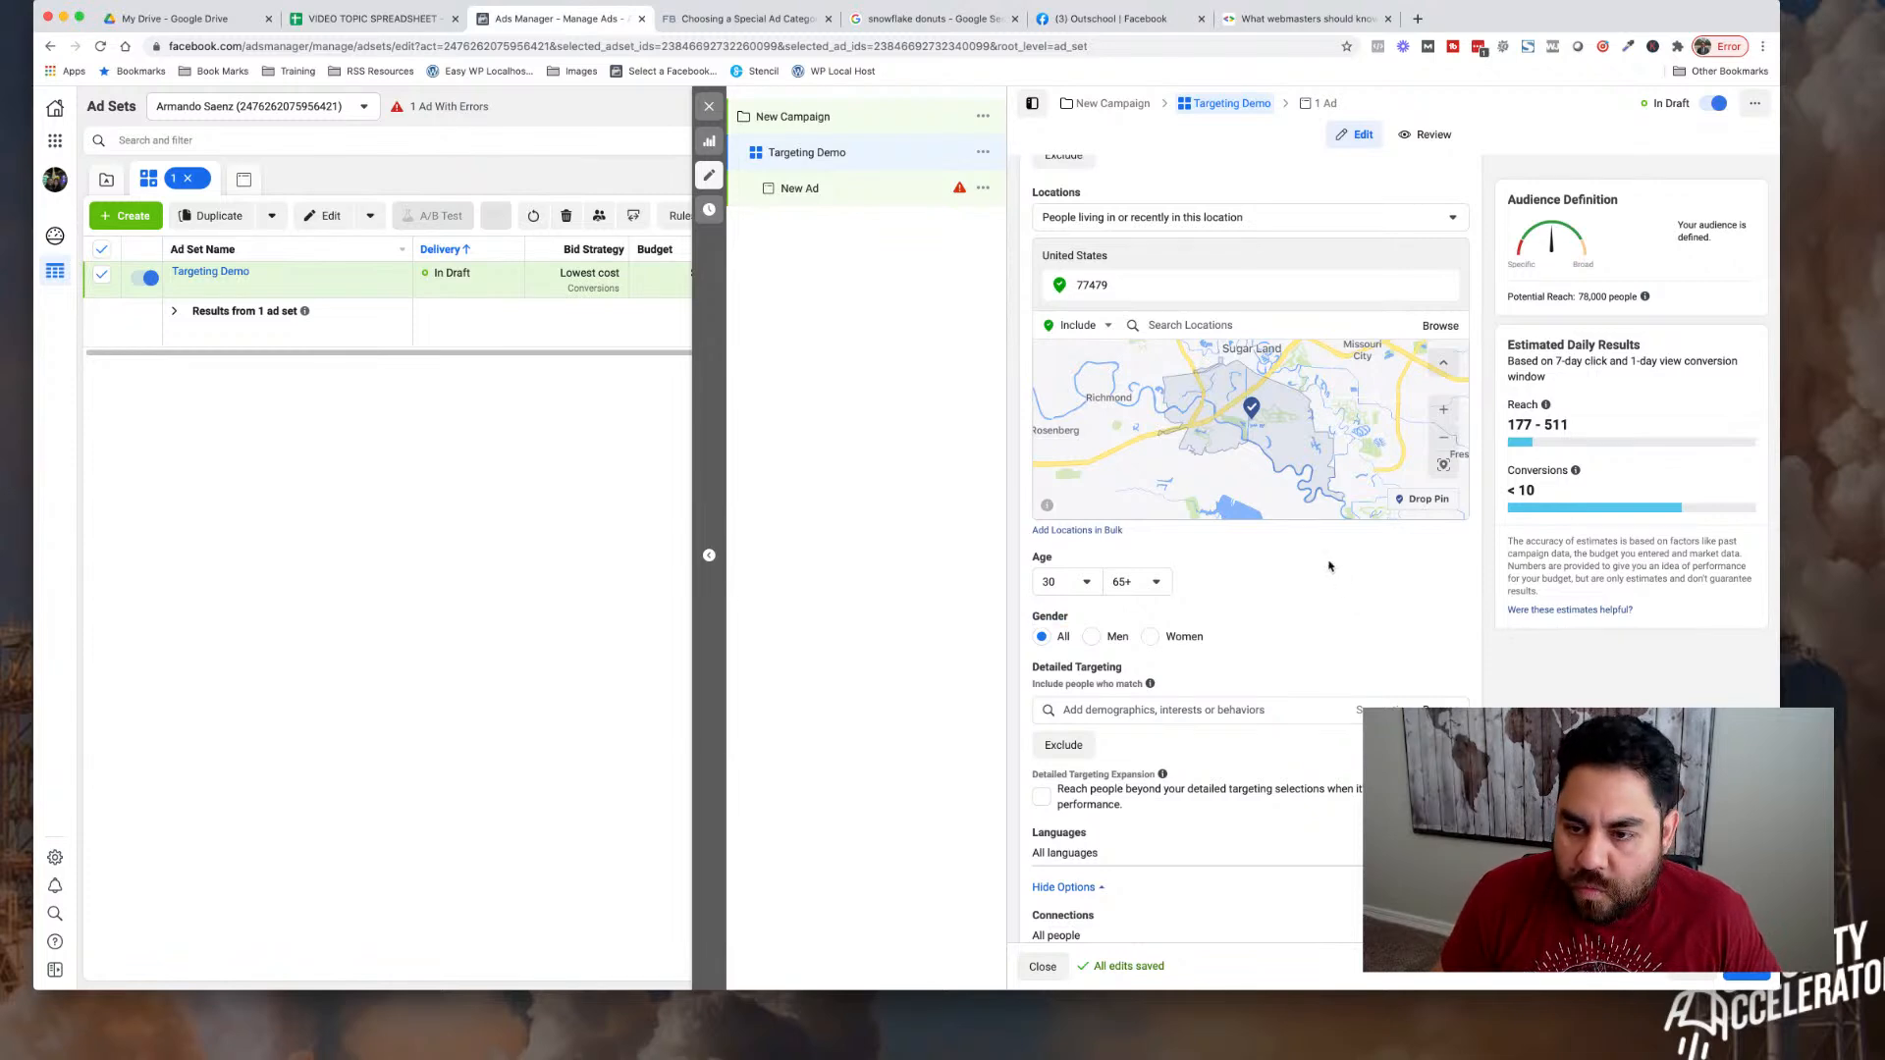
click(1445, 445)
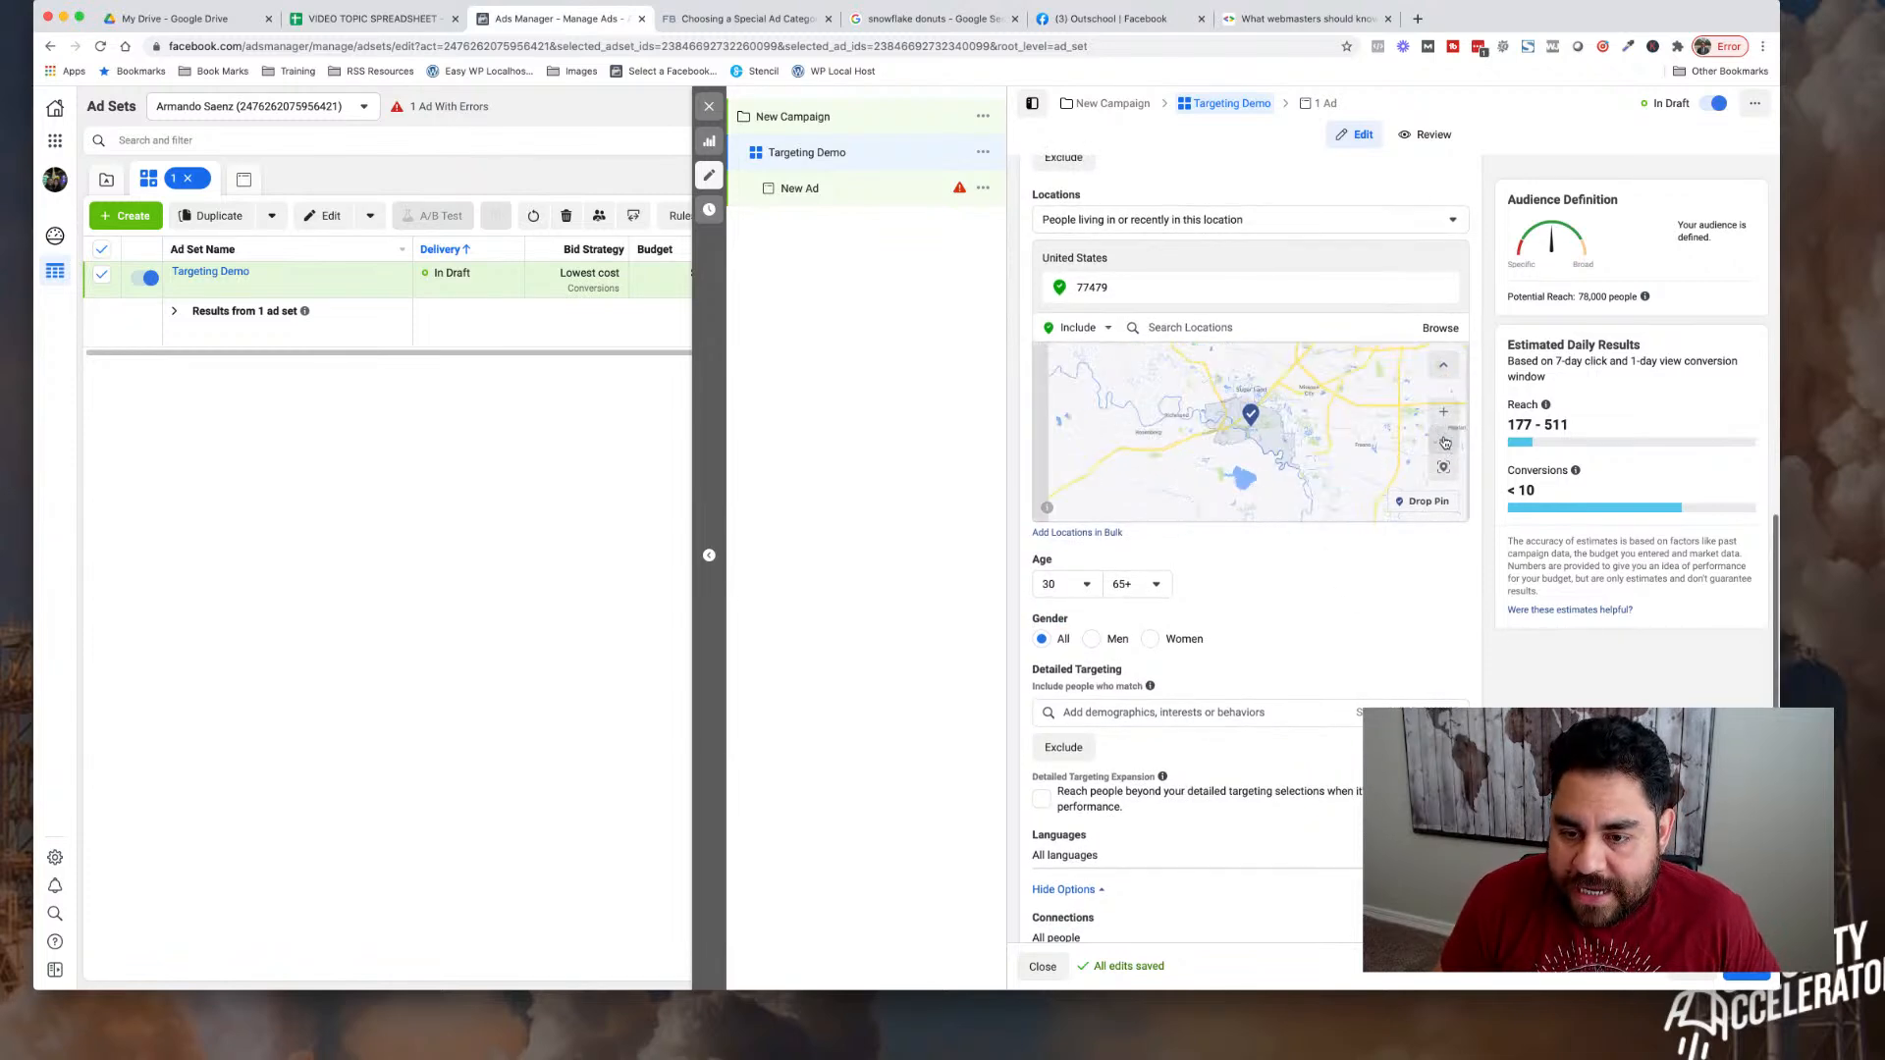
scroll(1259, 439, down, 2)
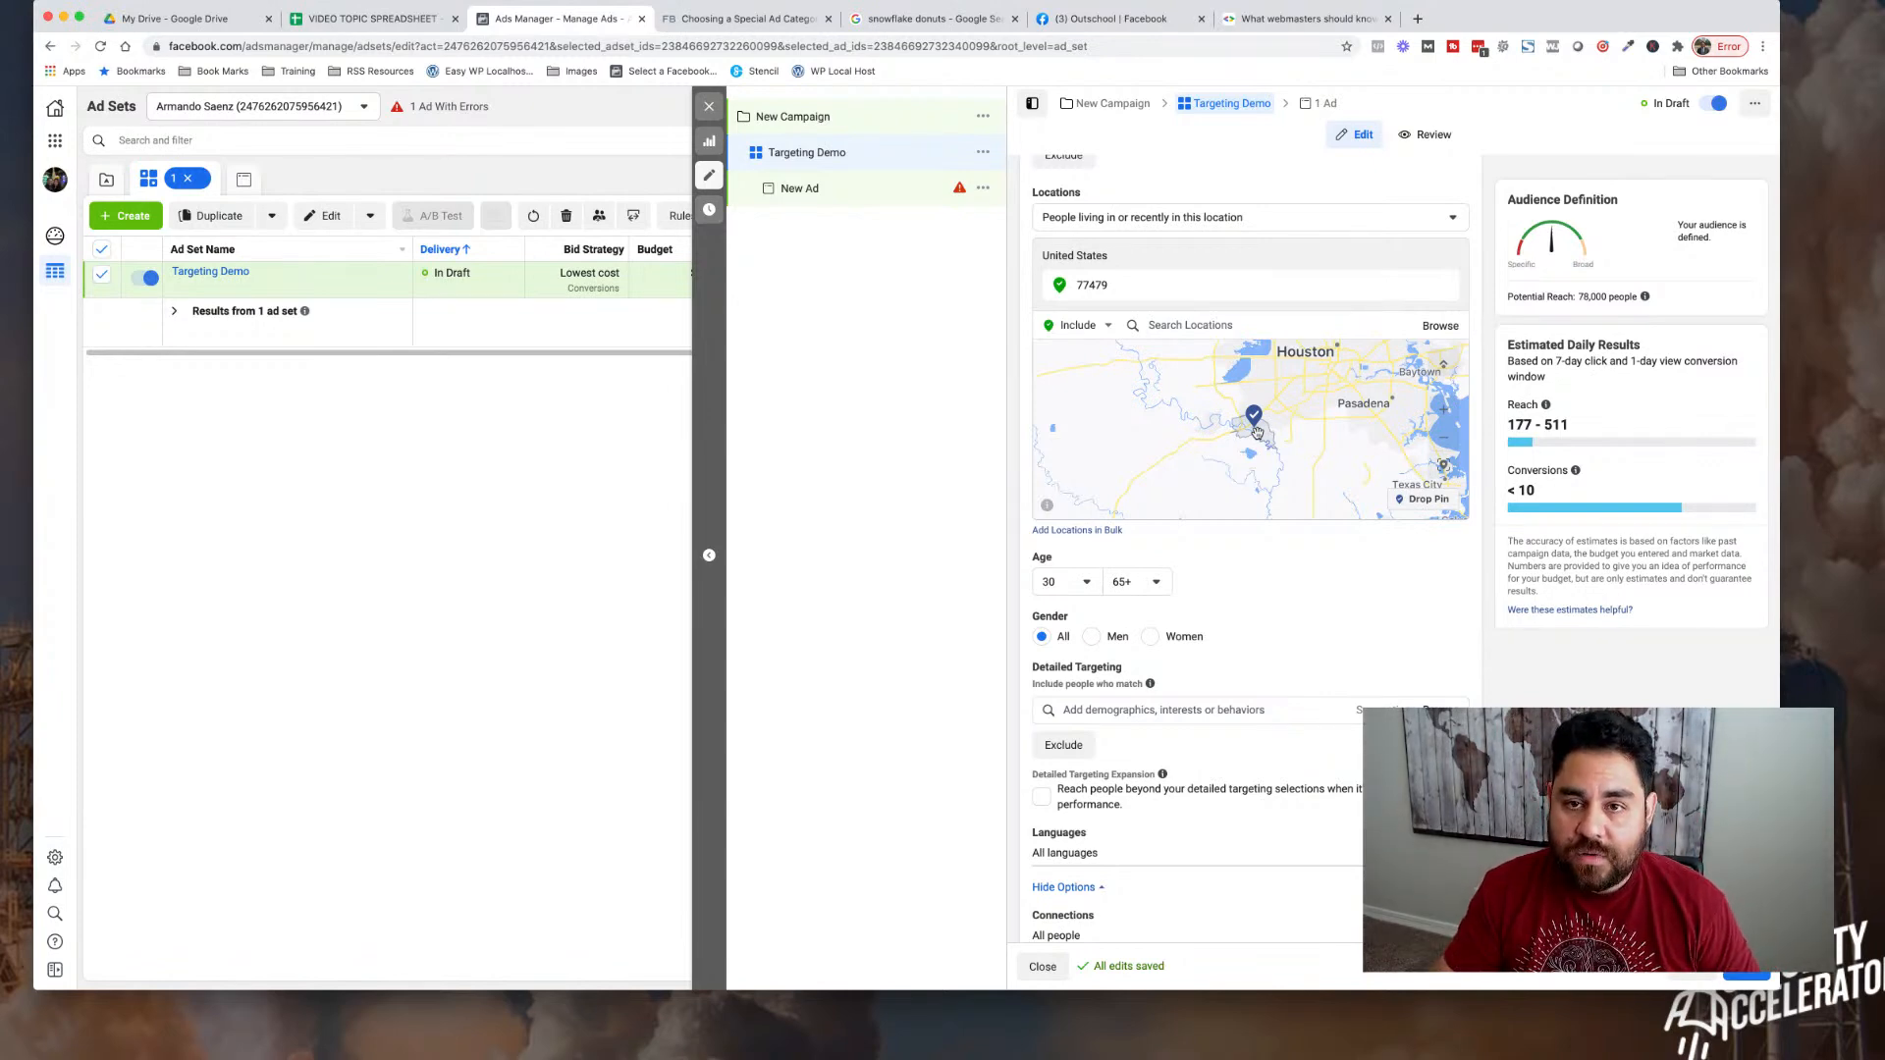
- Read the Special Ad Categories definitions in the Business Help Center article, including credit, employment and housing
click(746, 19)
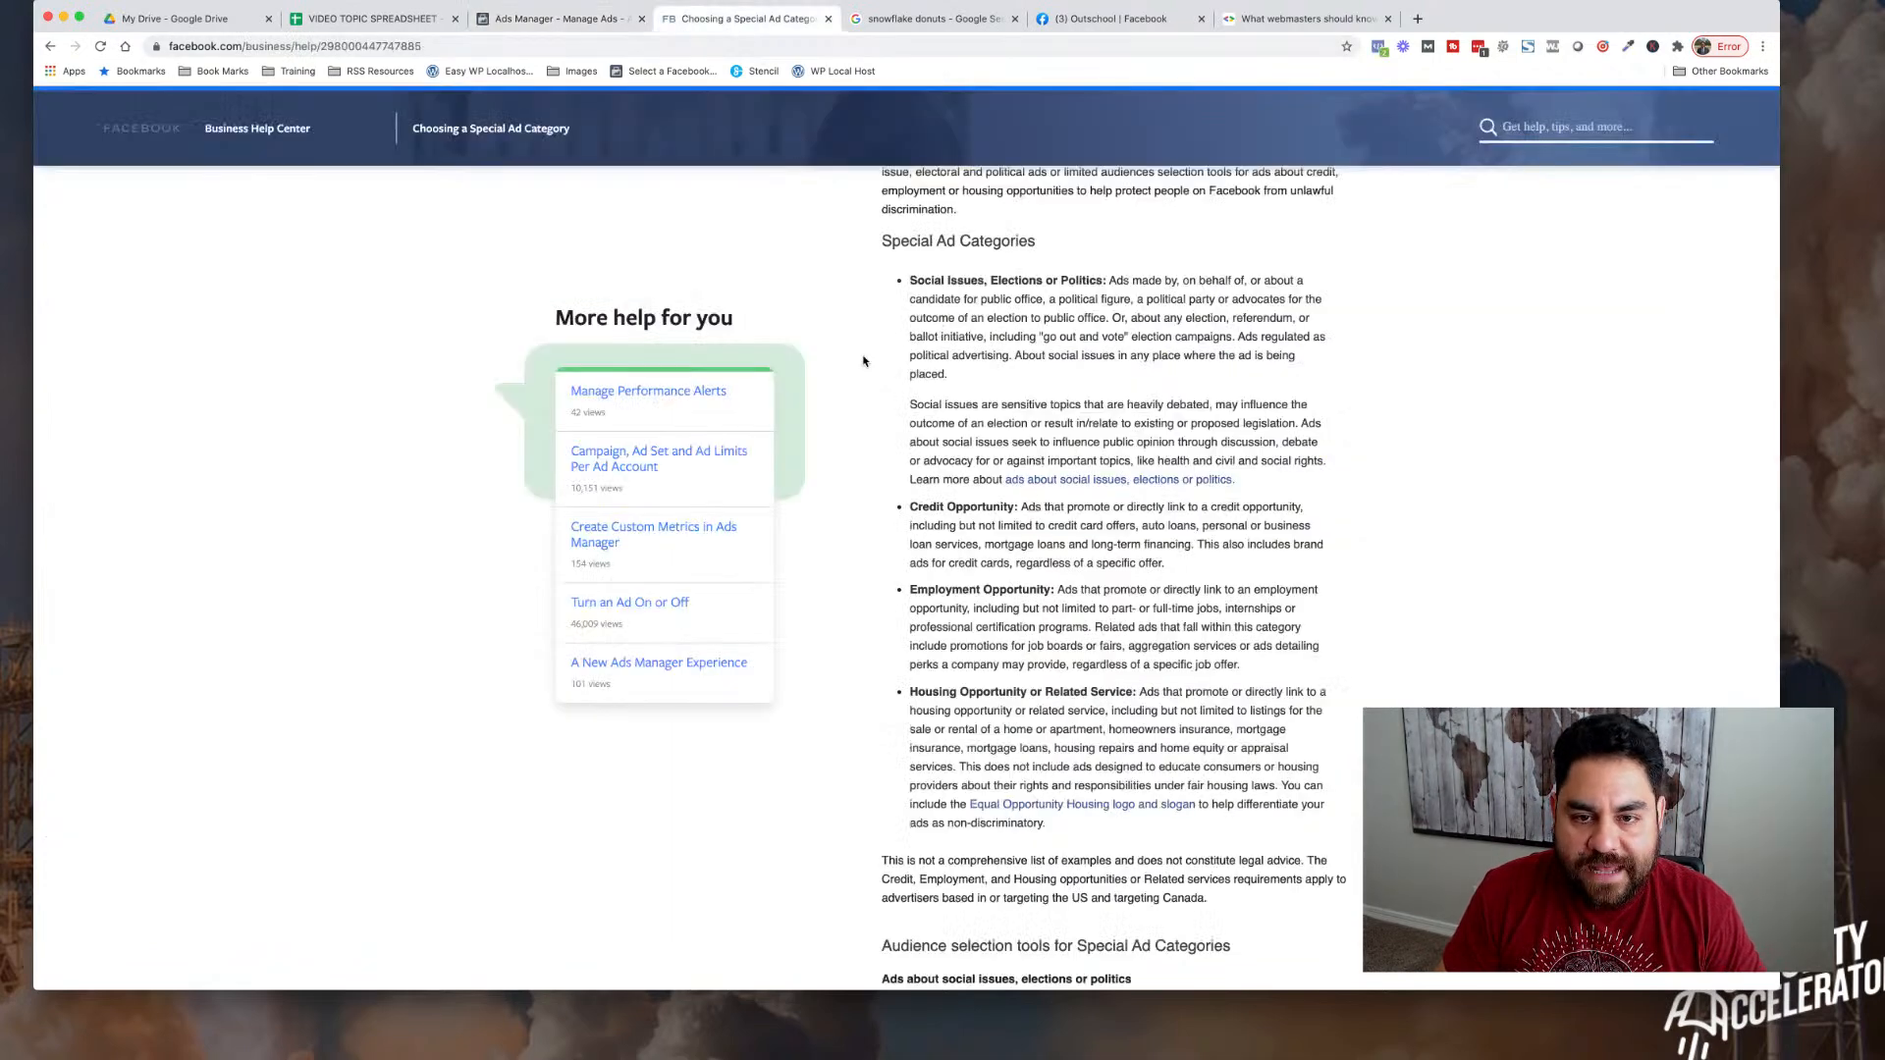
scroll(863, 362, down, 1)
scroll(863, 362, up, 2)
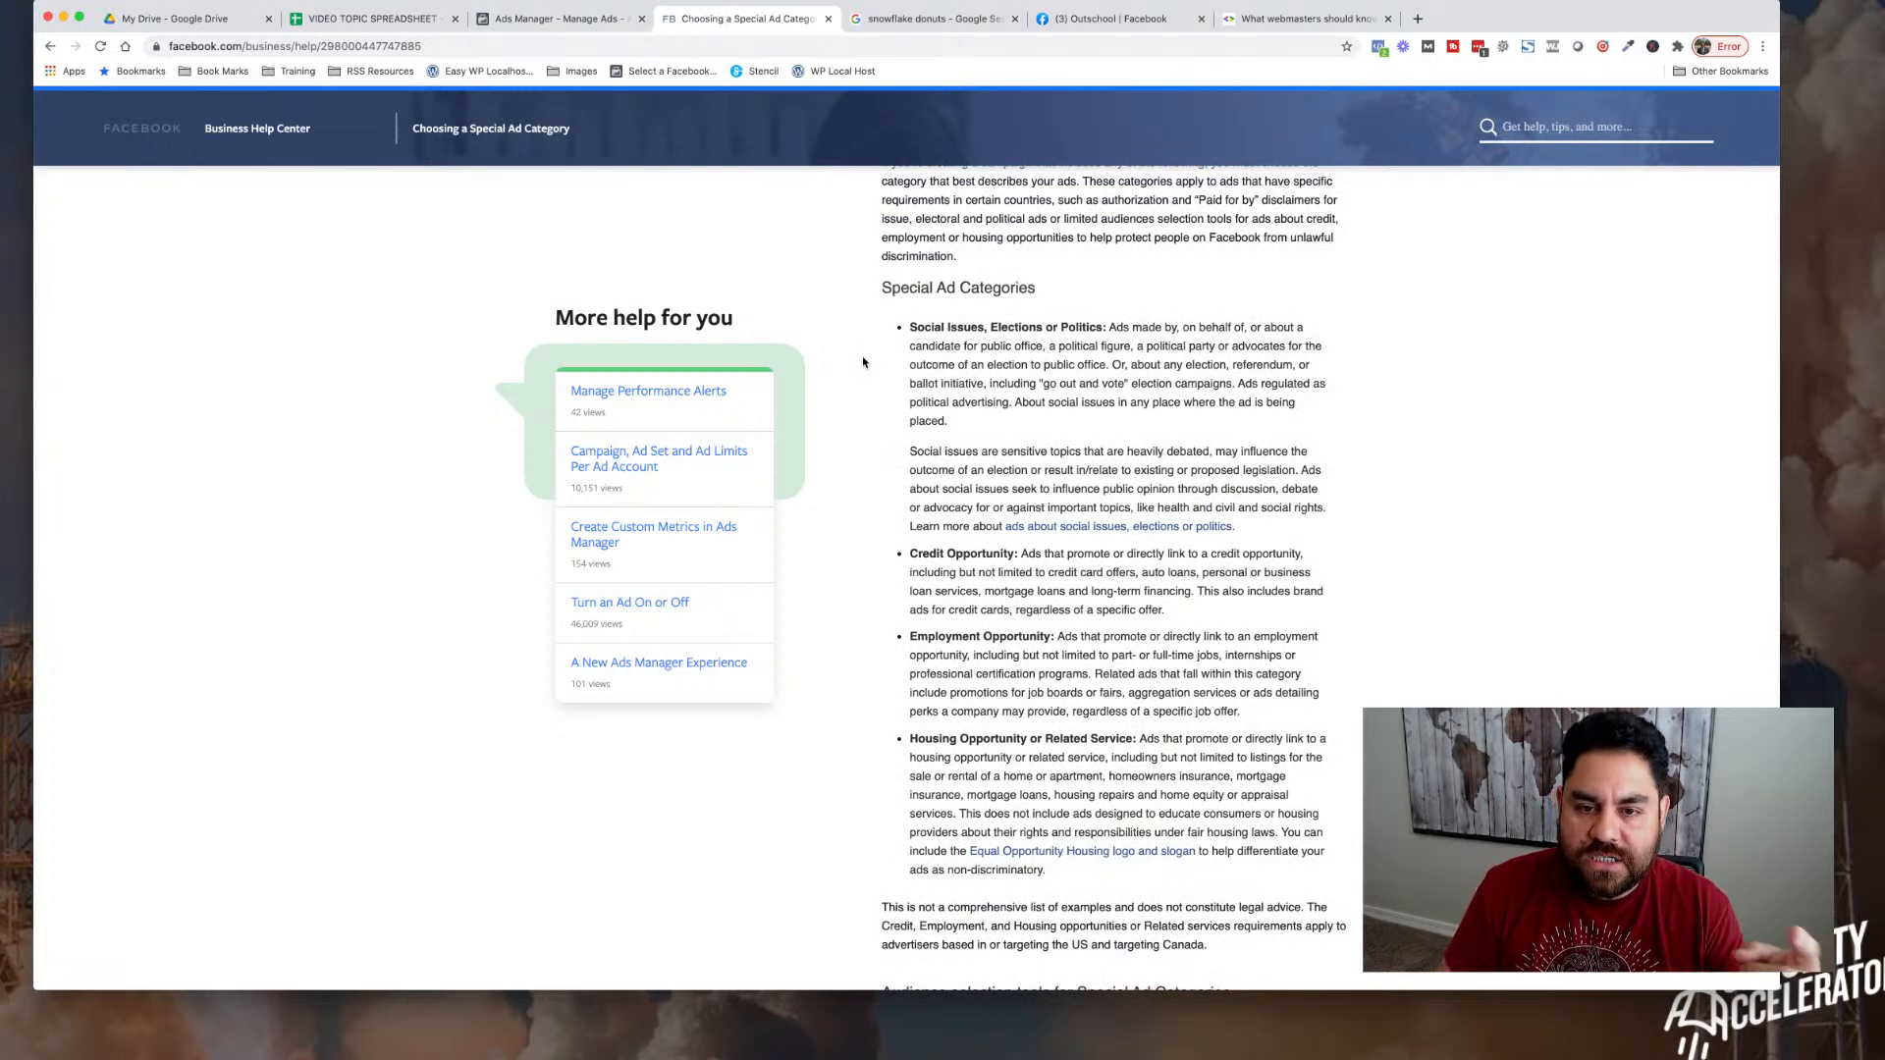
scroll(864, 362, down, 1)
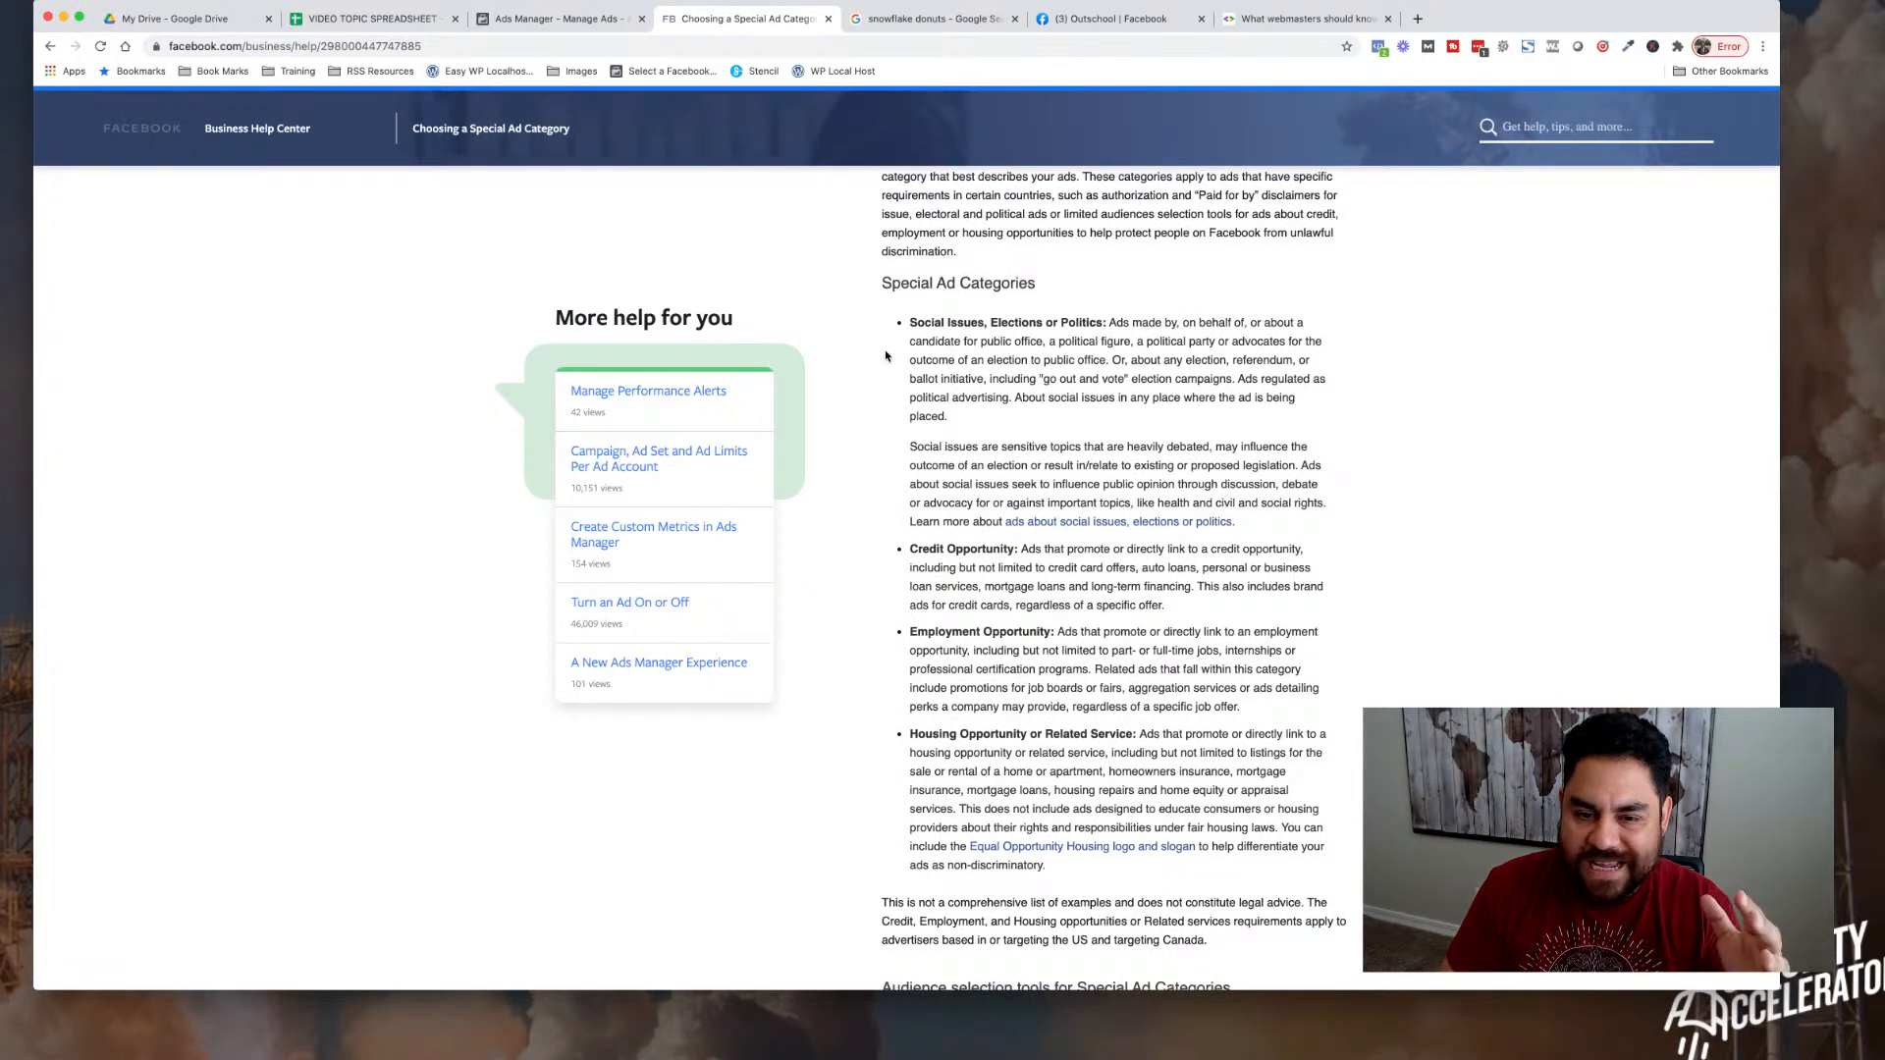
scroll(883, 402, down, 2)
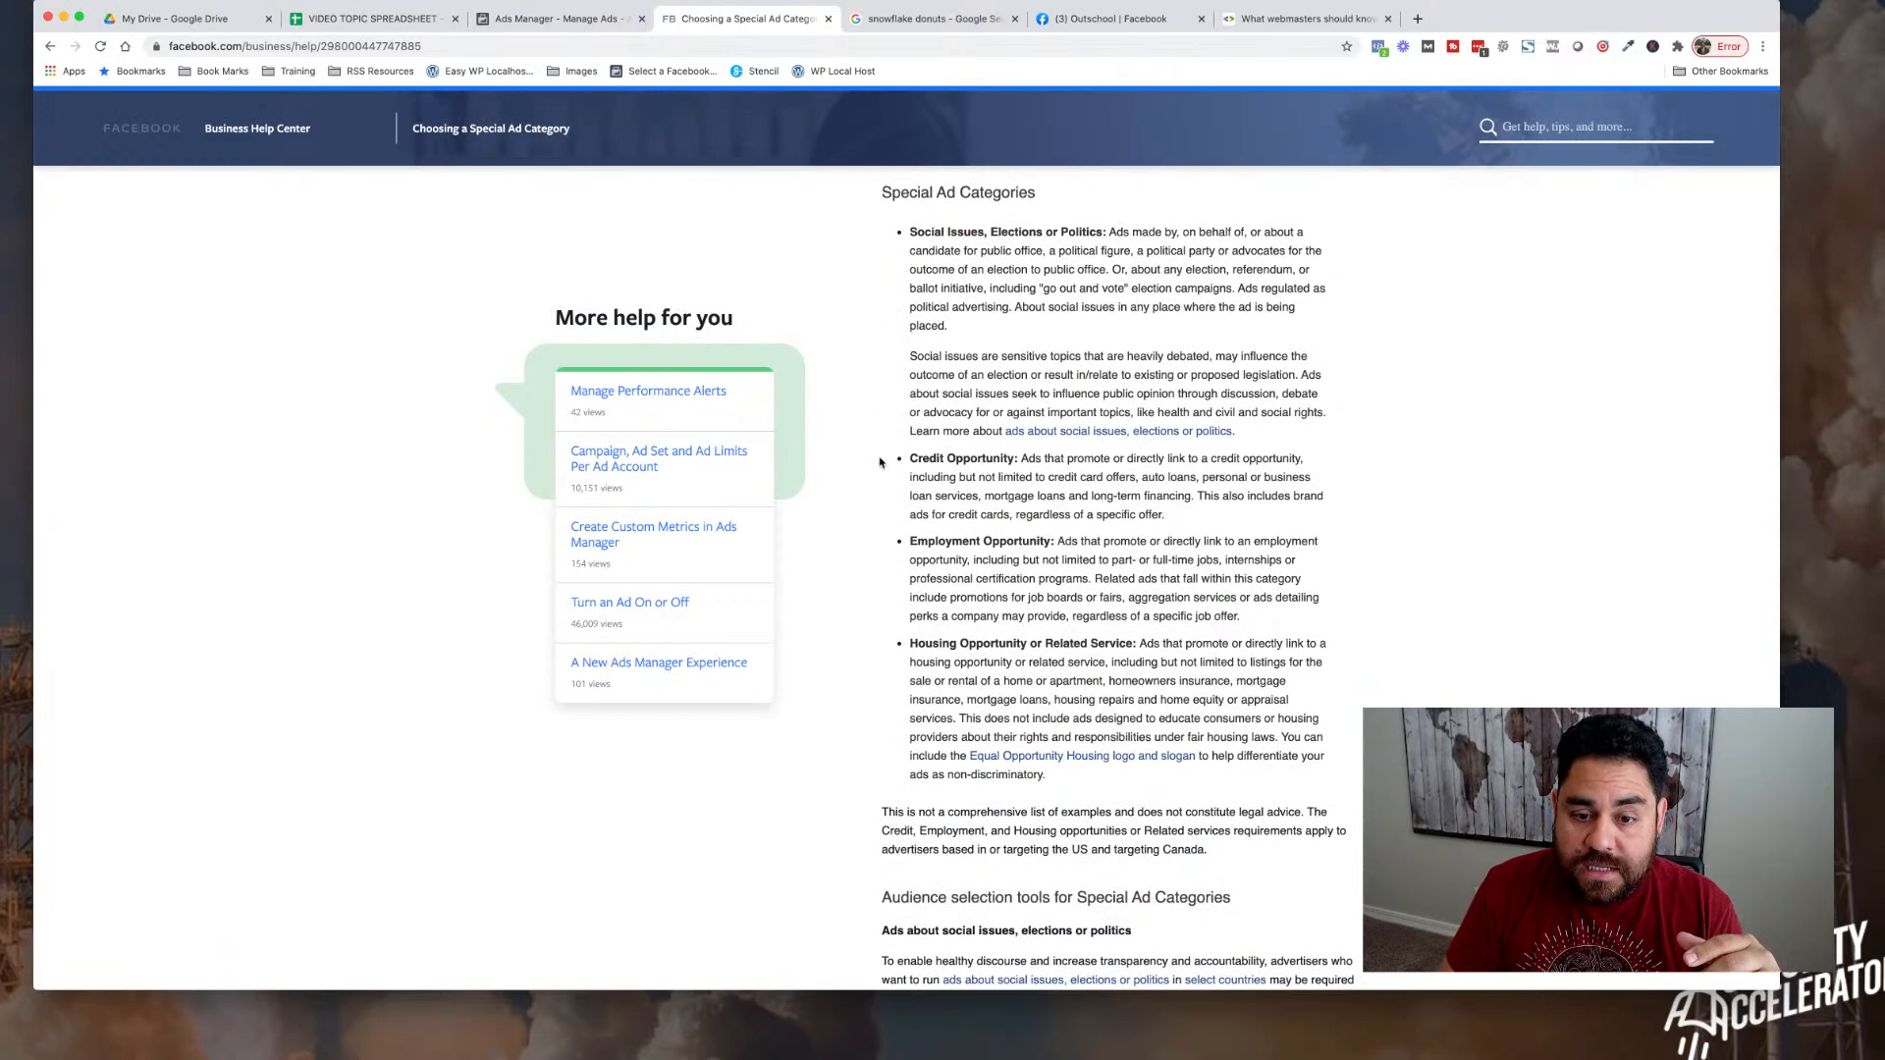
scroll(880, 462, down, 5)
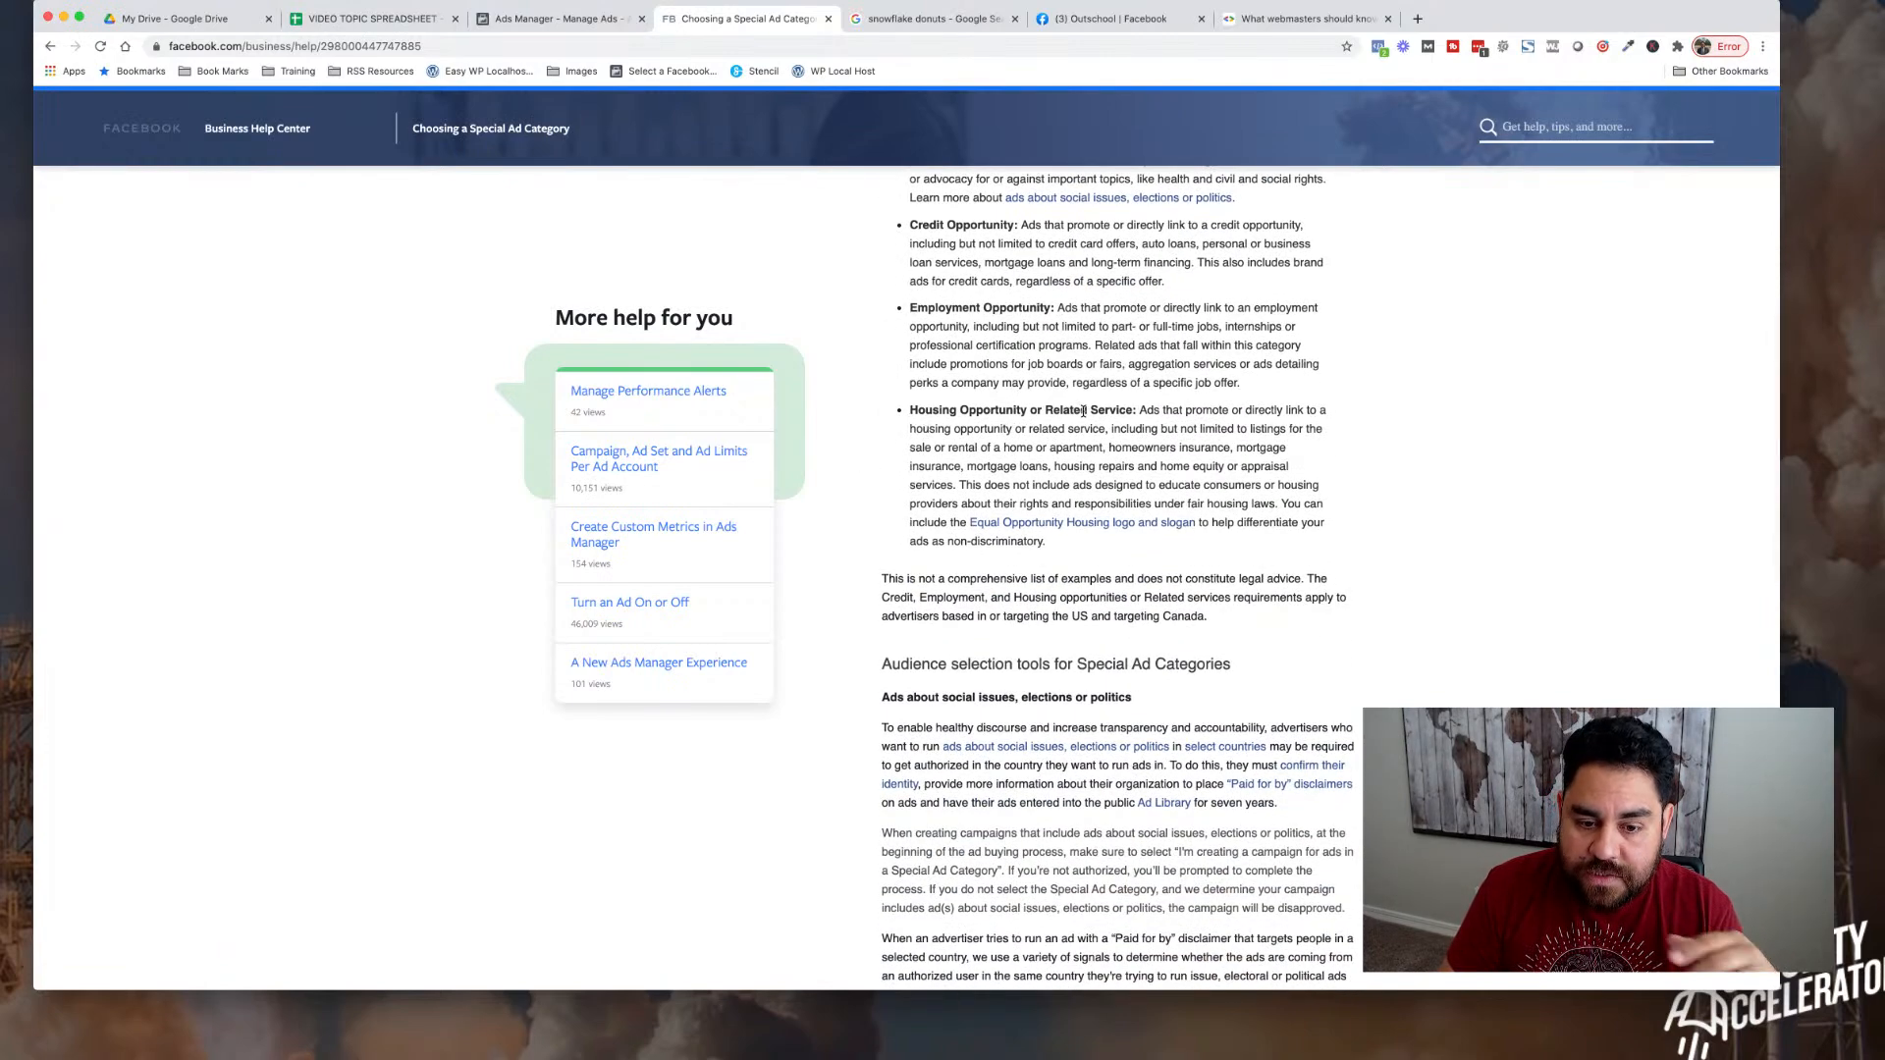
scroll(1082, 410, down, 6)
scroll(1083, 410, up, 12)
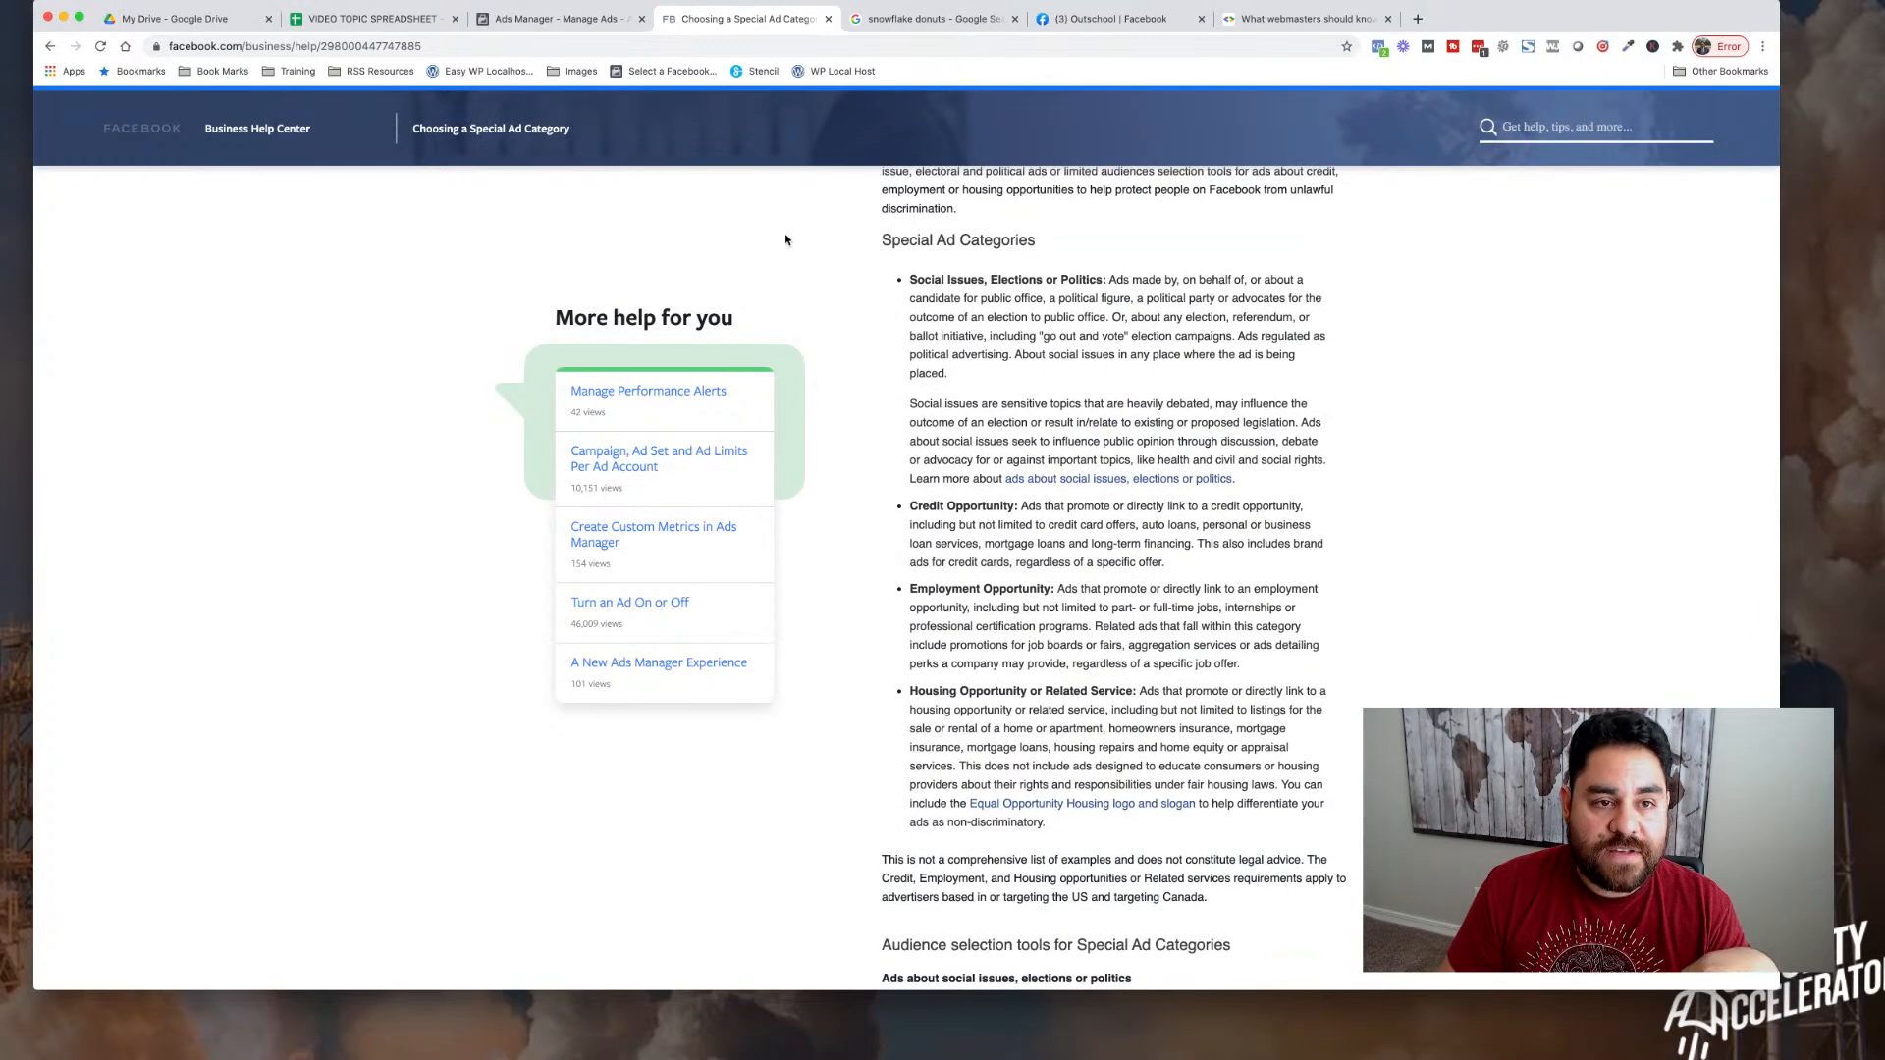
- Return to Ads Manager, turn on Special Ad Categories for New Campaign and declare the Housing category
click(546, 22)
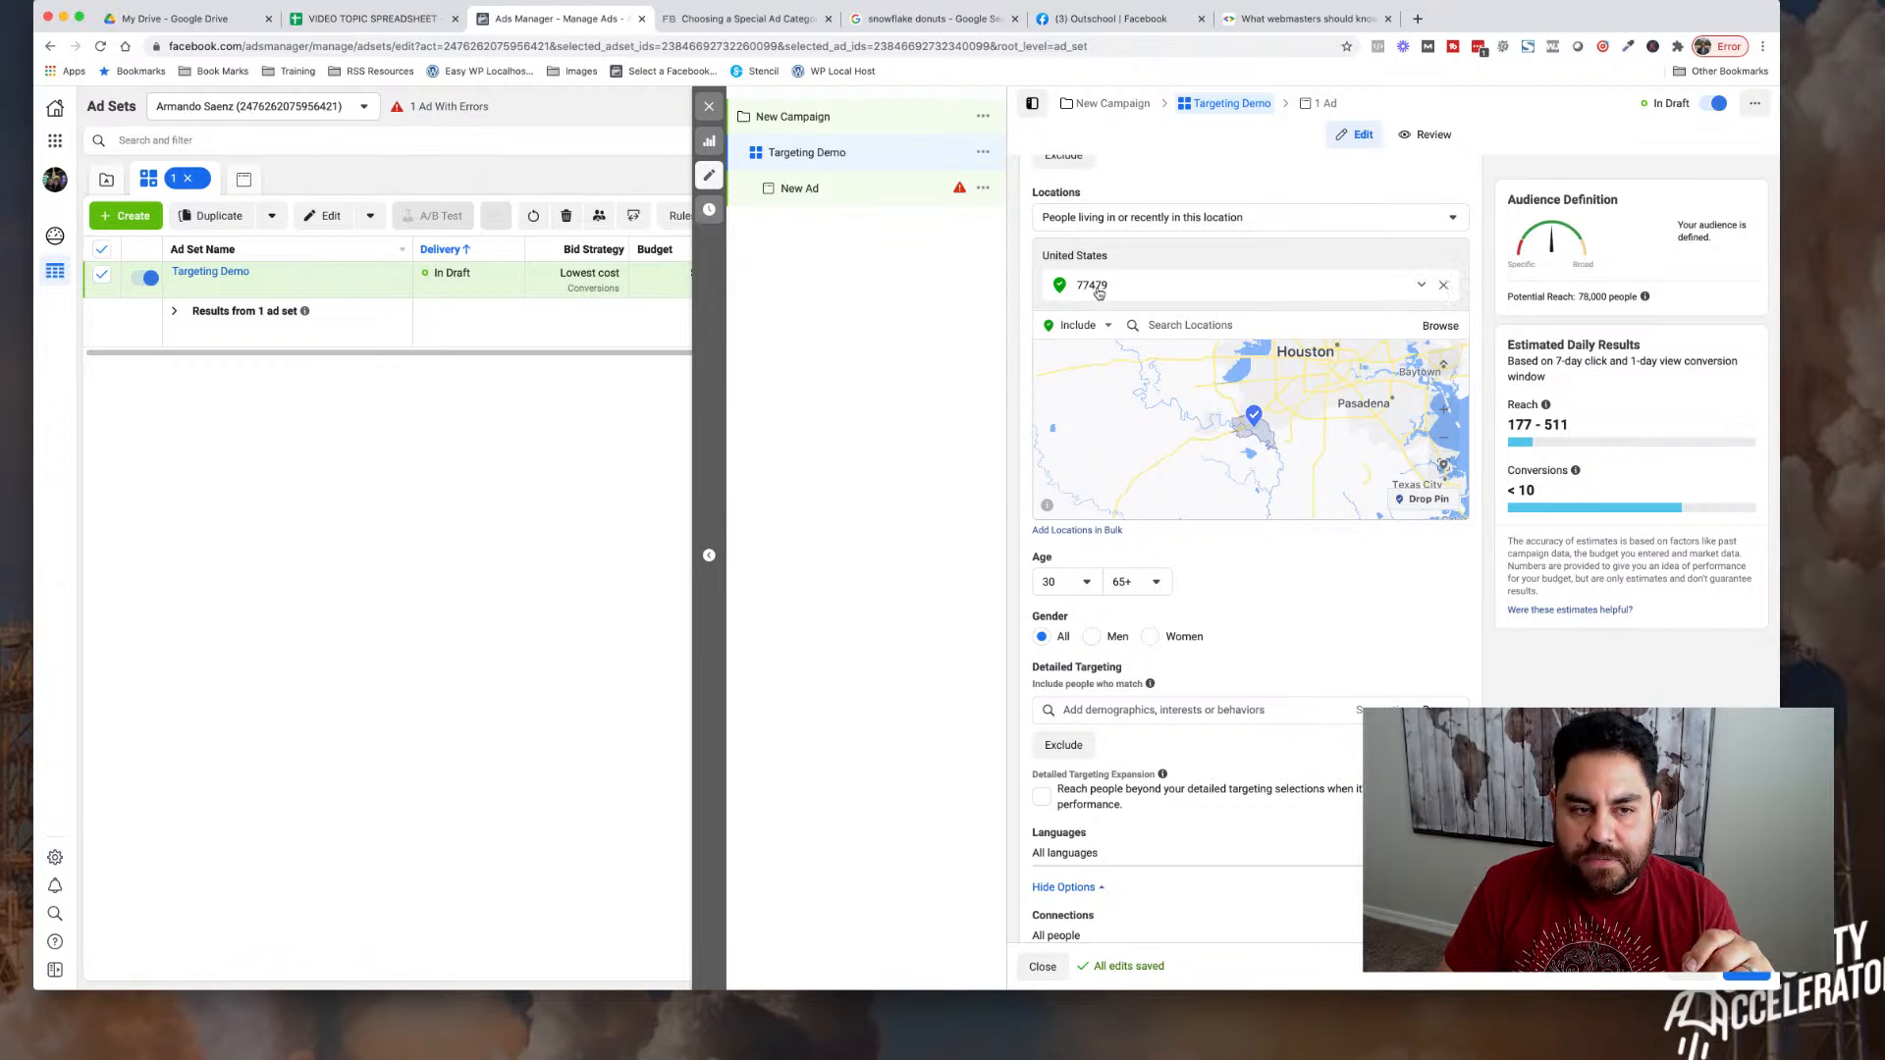
click(795, 118)
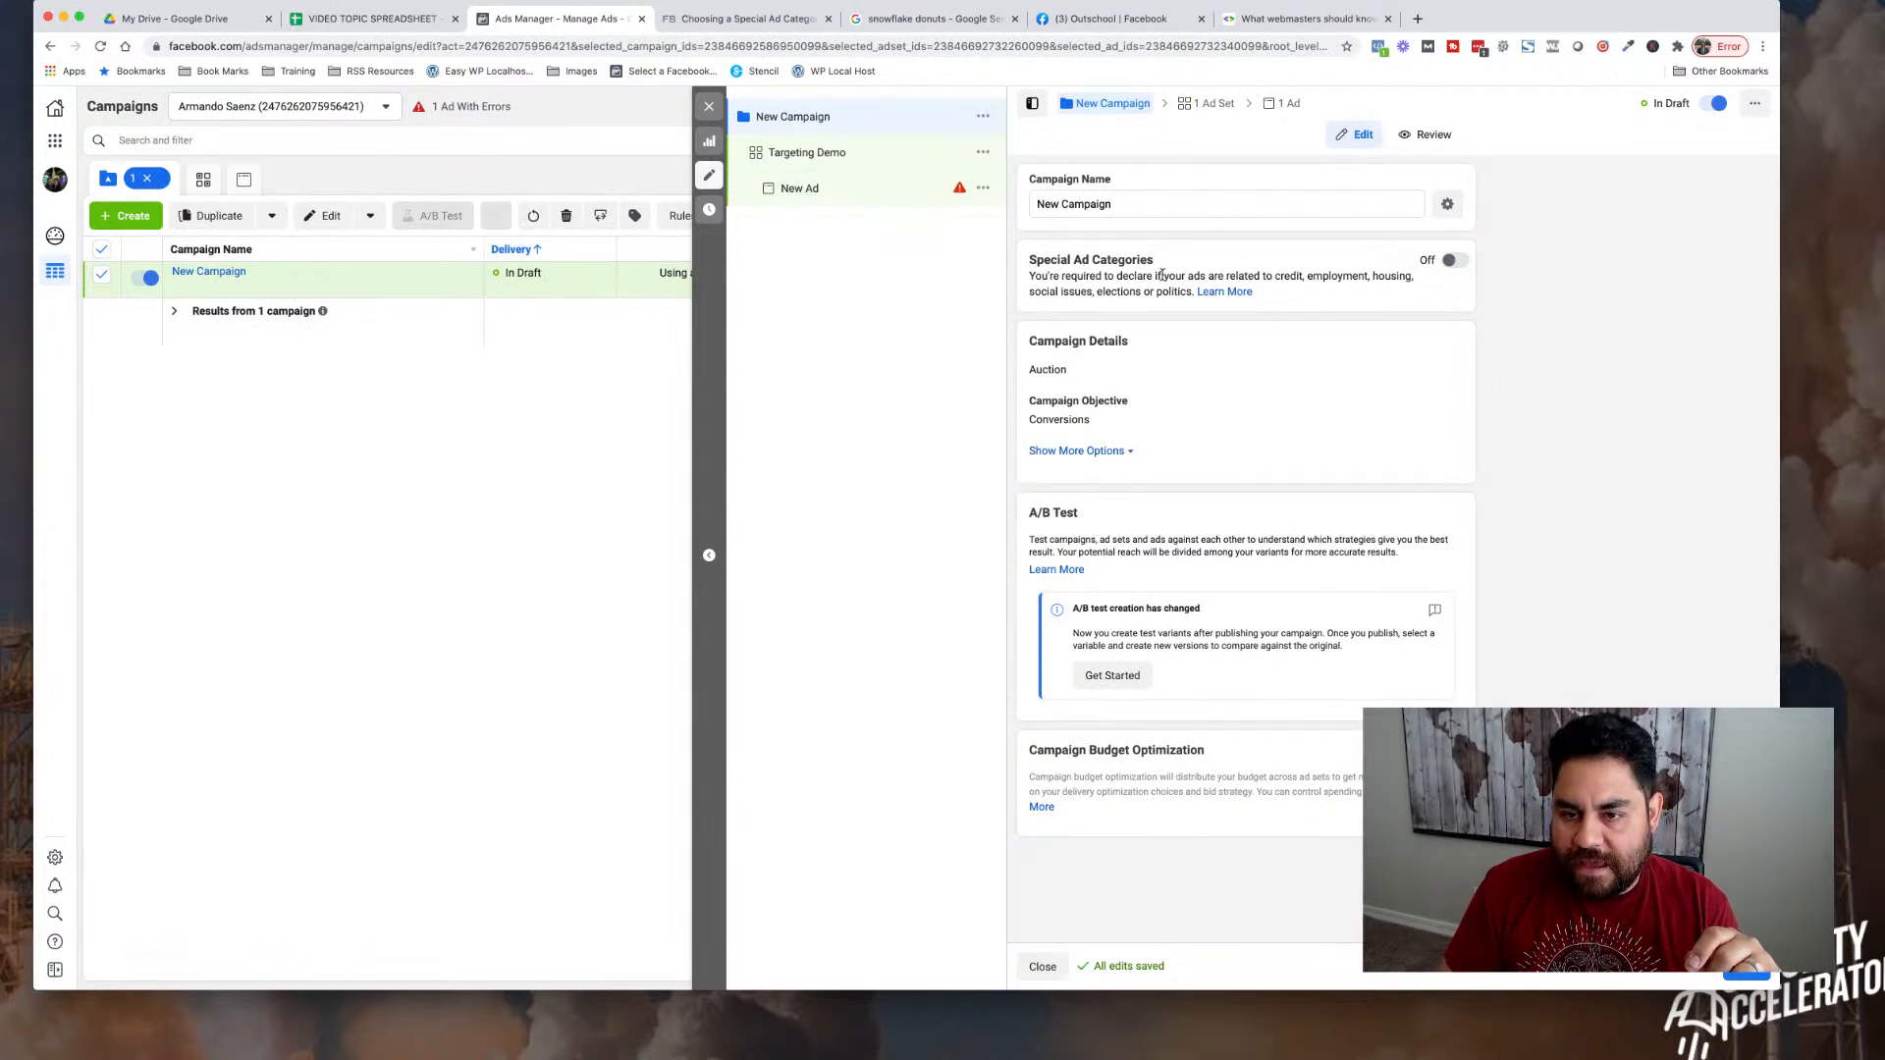
click(1456, 262)
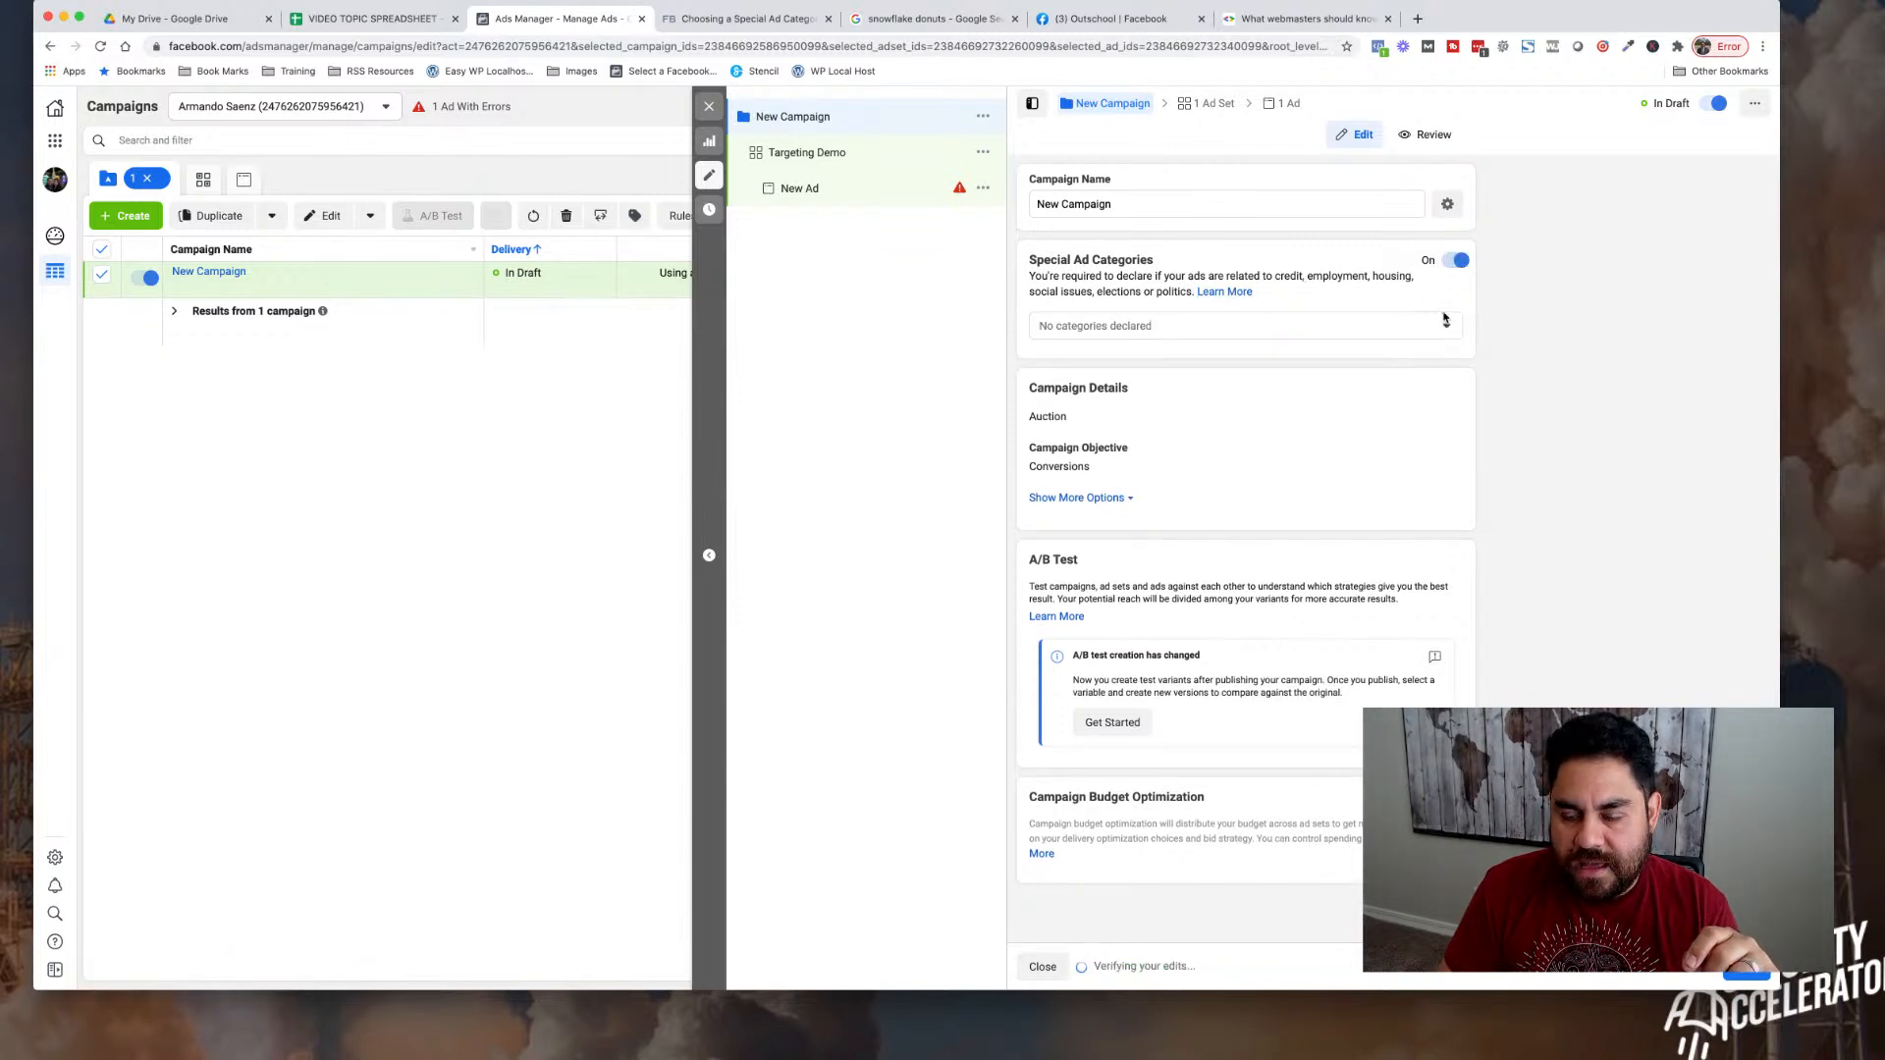
click(1446, 327)
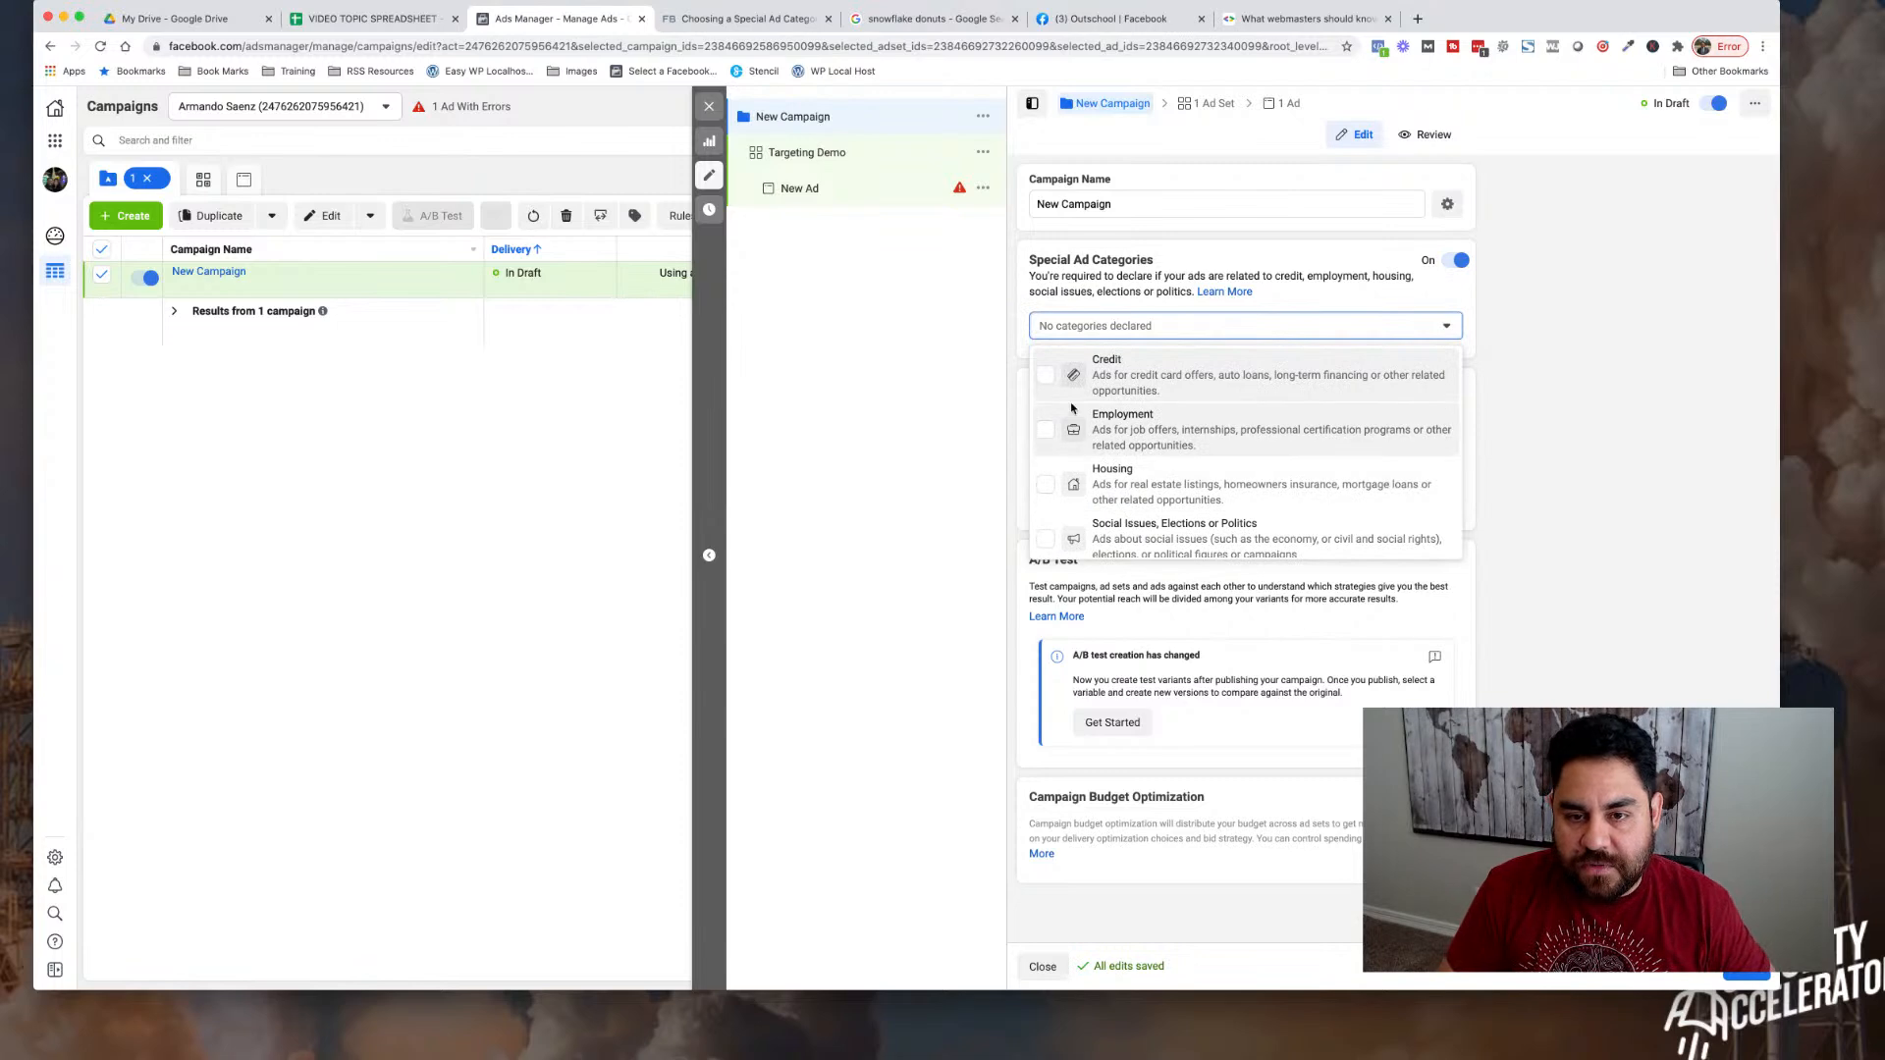
scroll(1058, 418, down, 1)
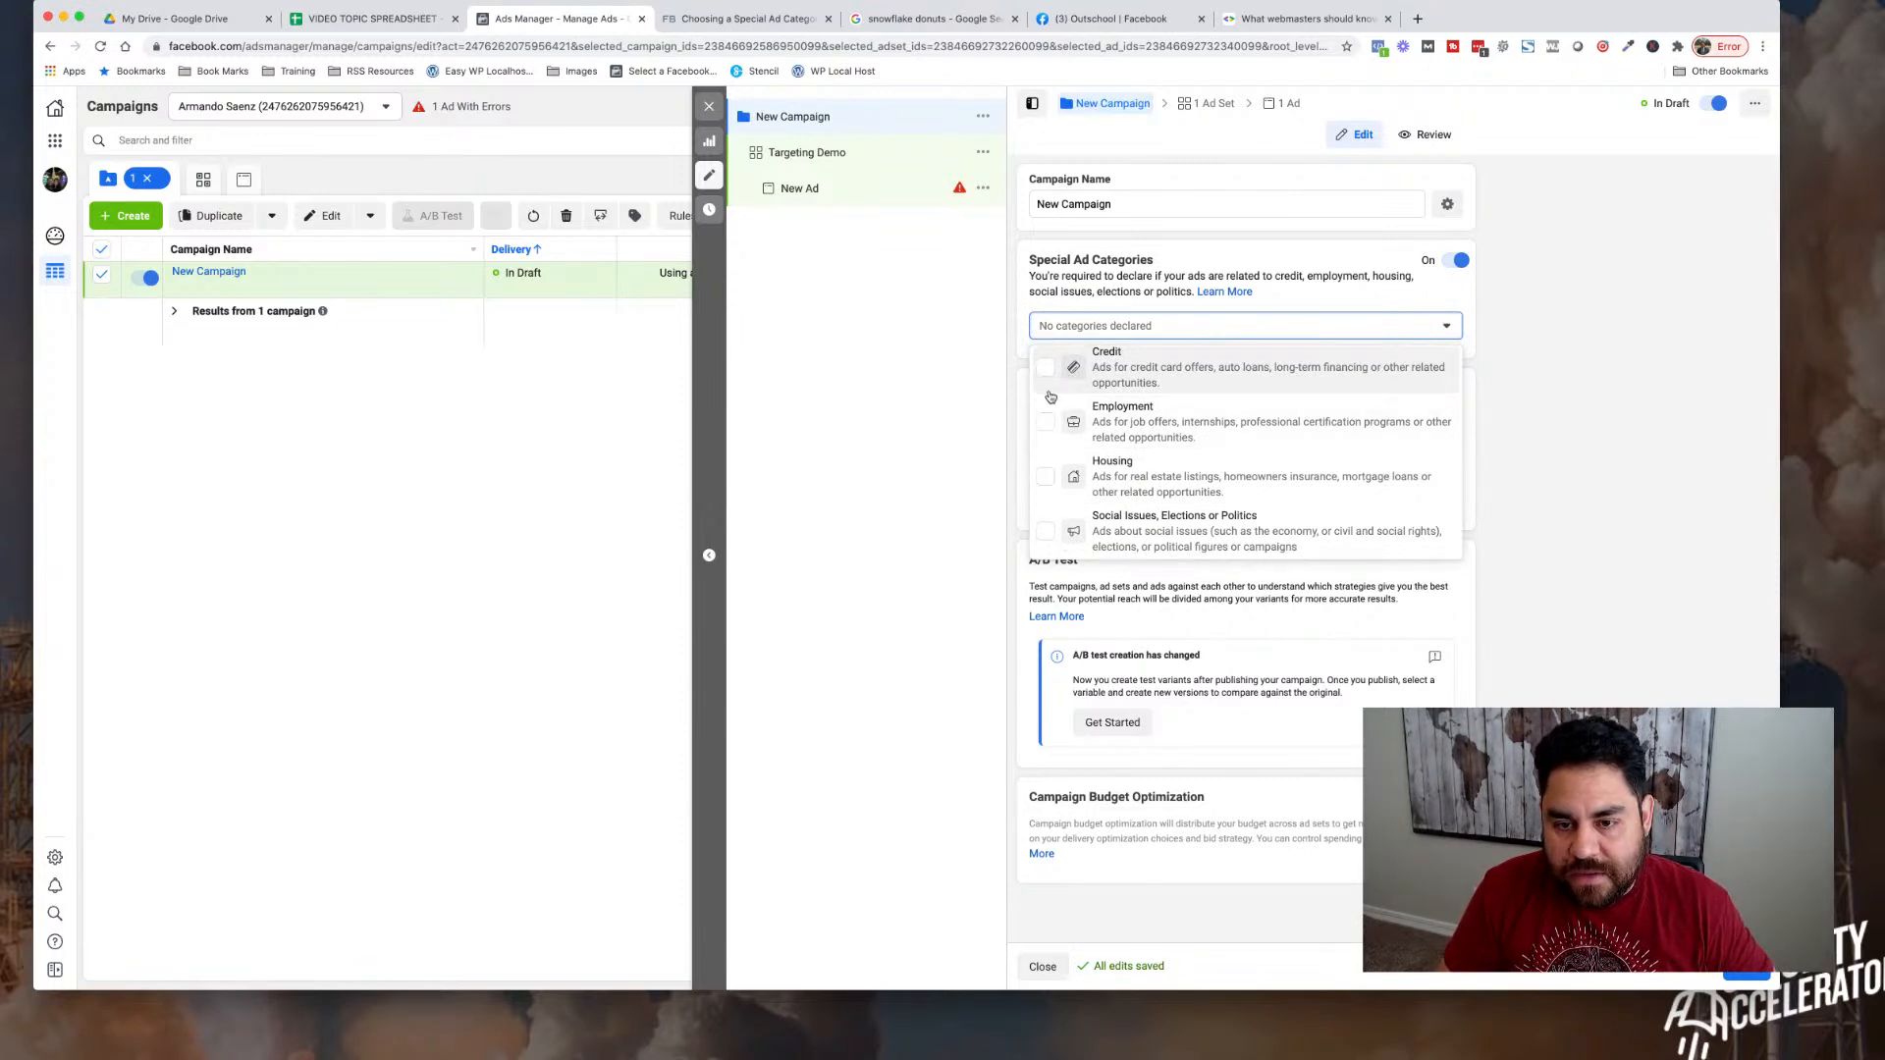
click(1046, 477)
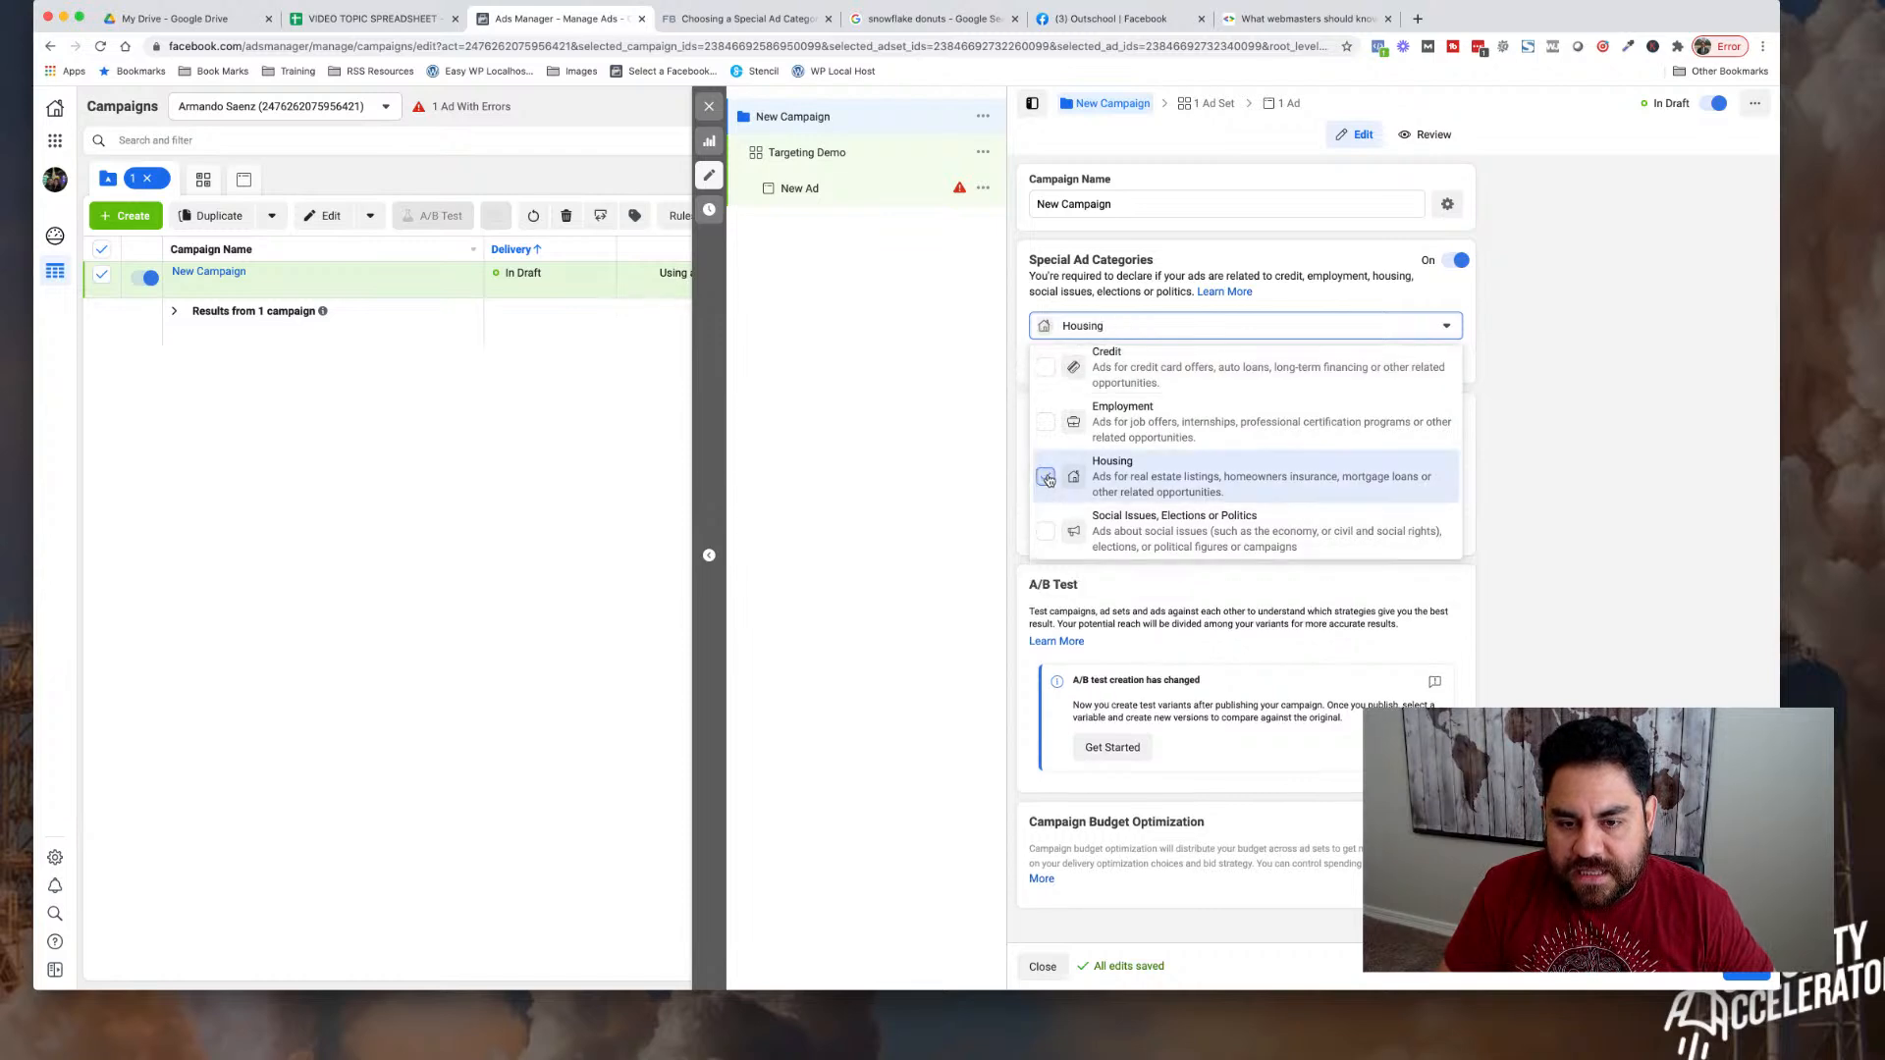
click(1468, 332)
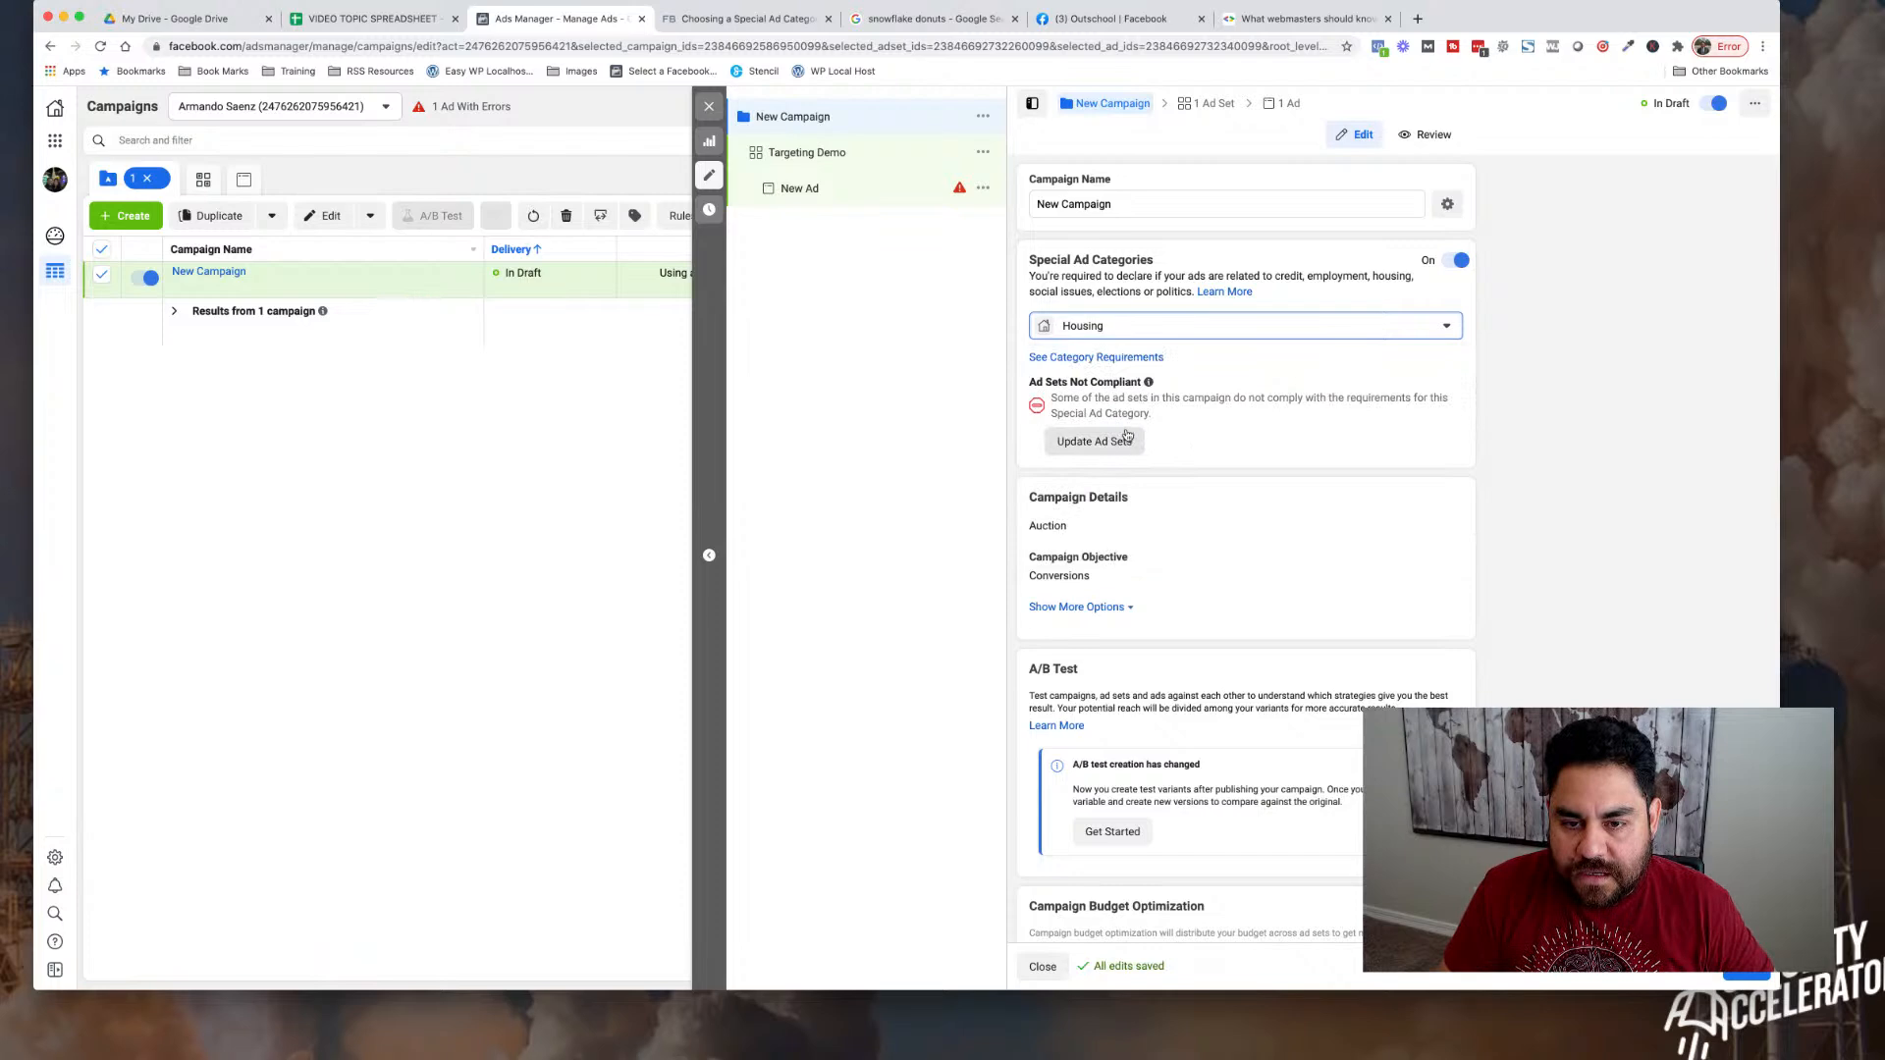
- Open the Targeting Demo ad set and replace its ZIP code location with the 77479 place suggestion
click(825, 155)
scroll(1195, 543, down, 8)
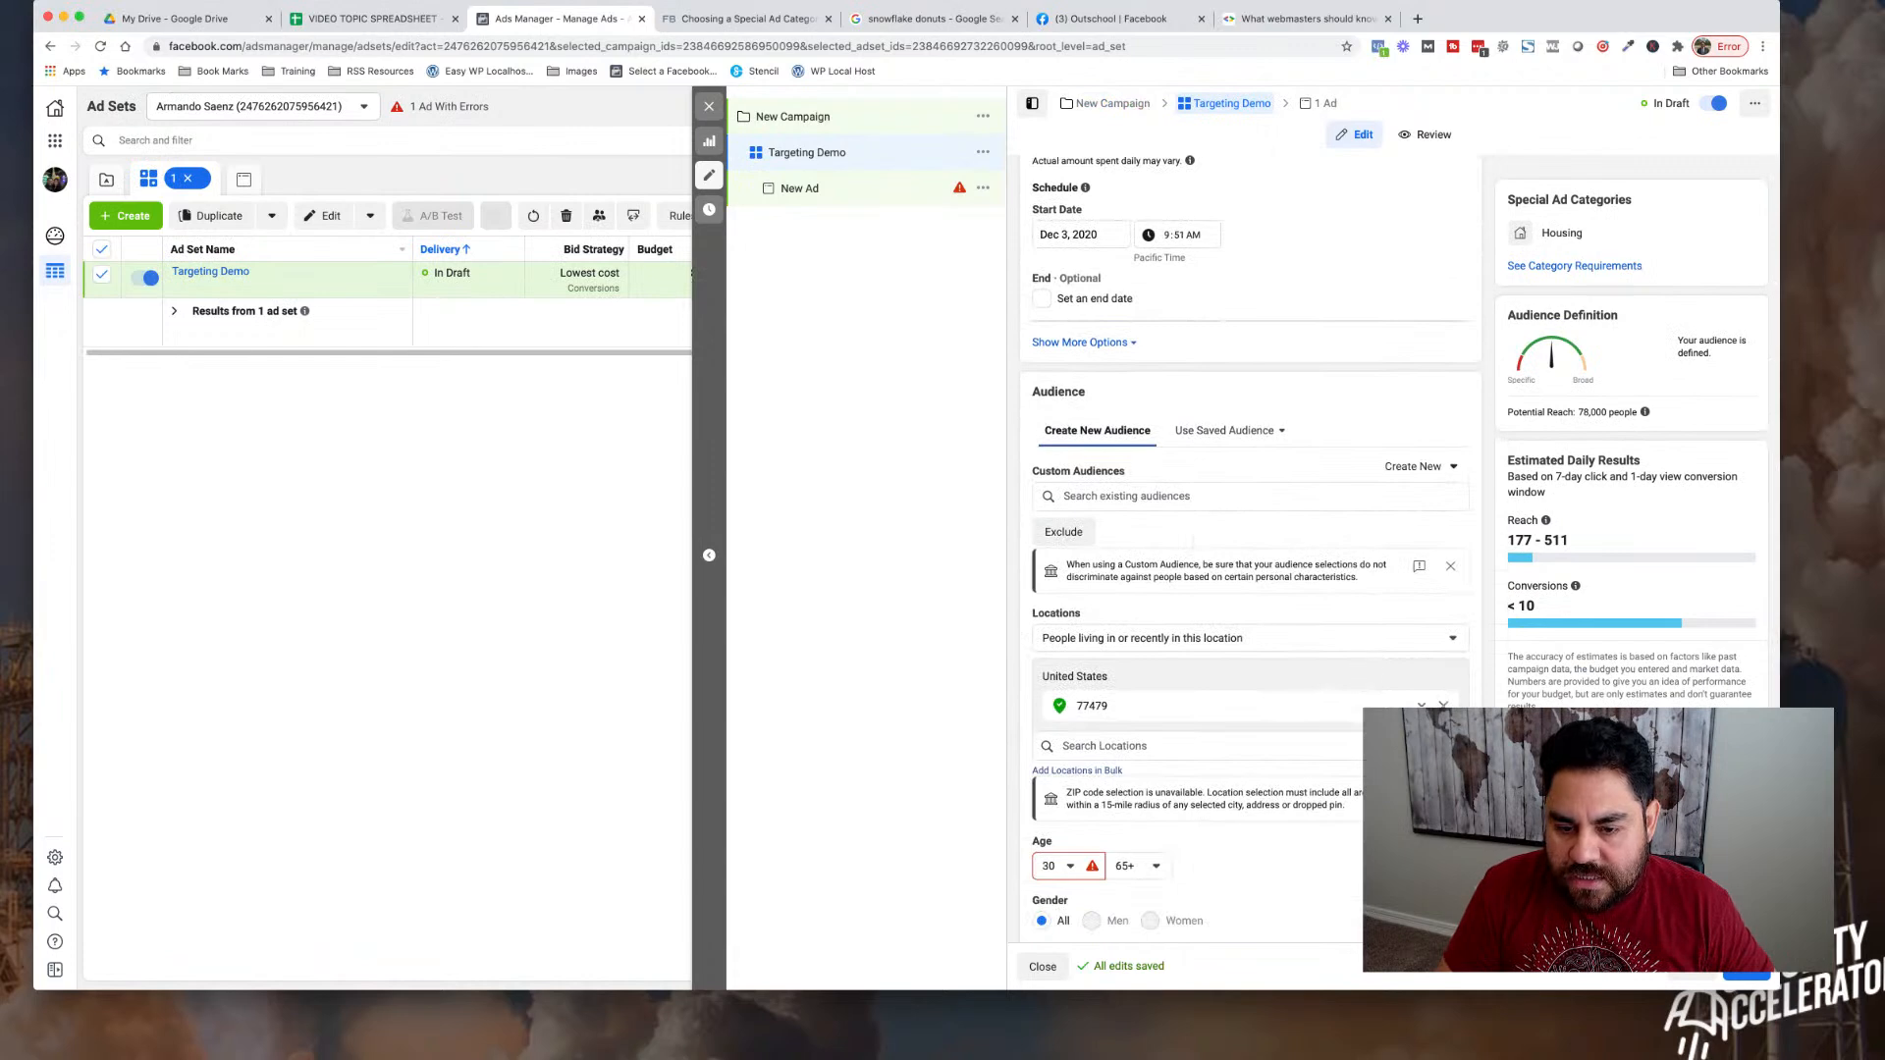
scroll(1215, 639, down, 3)
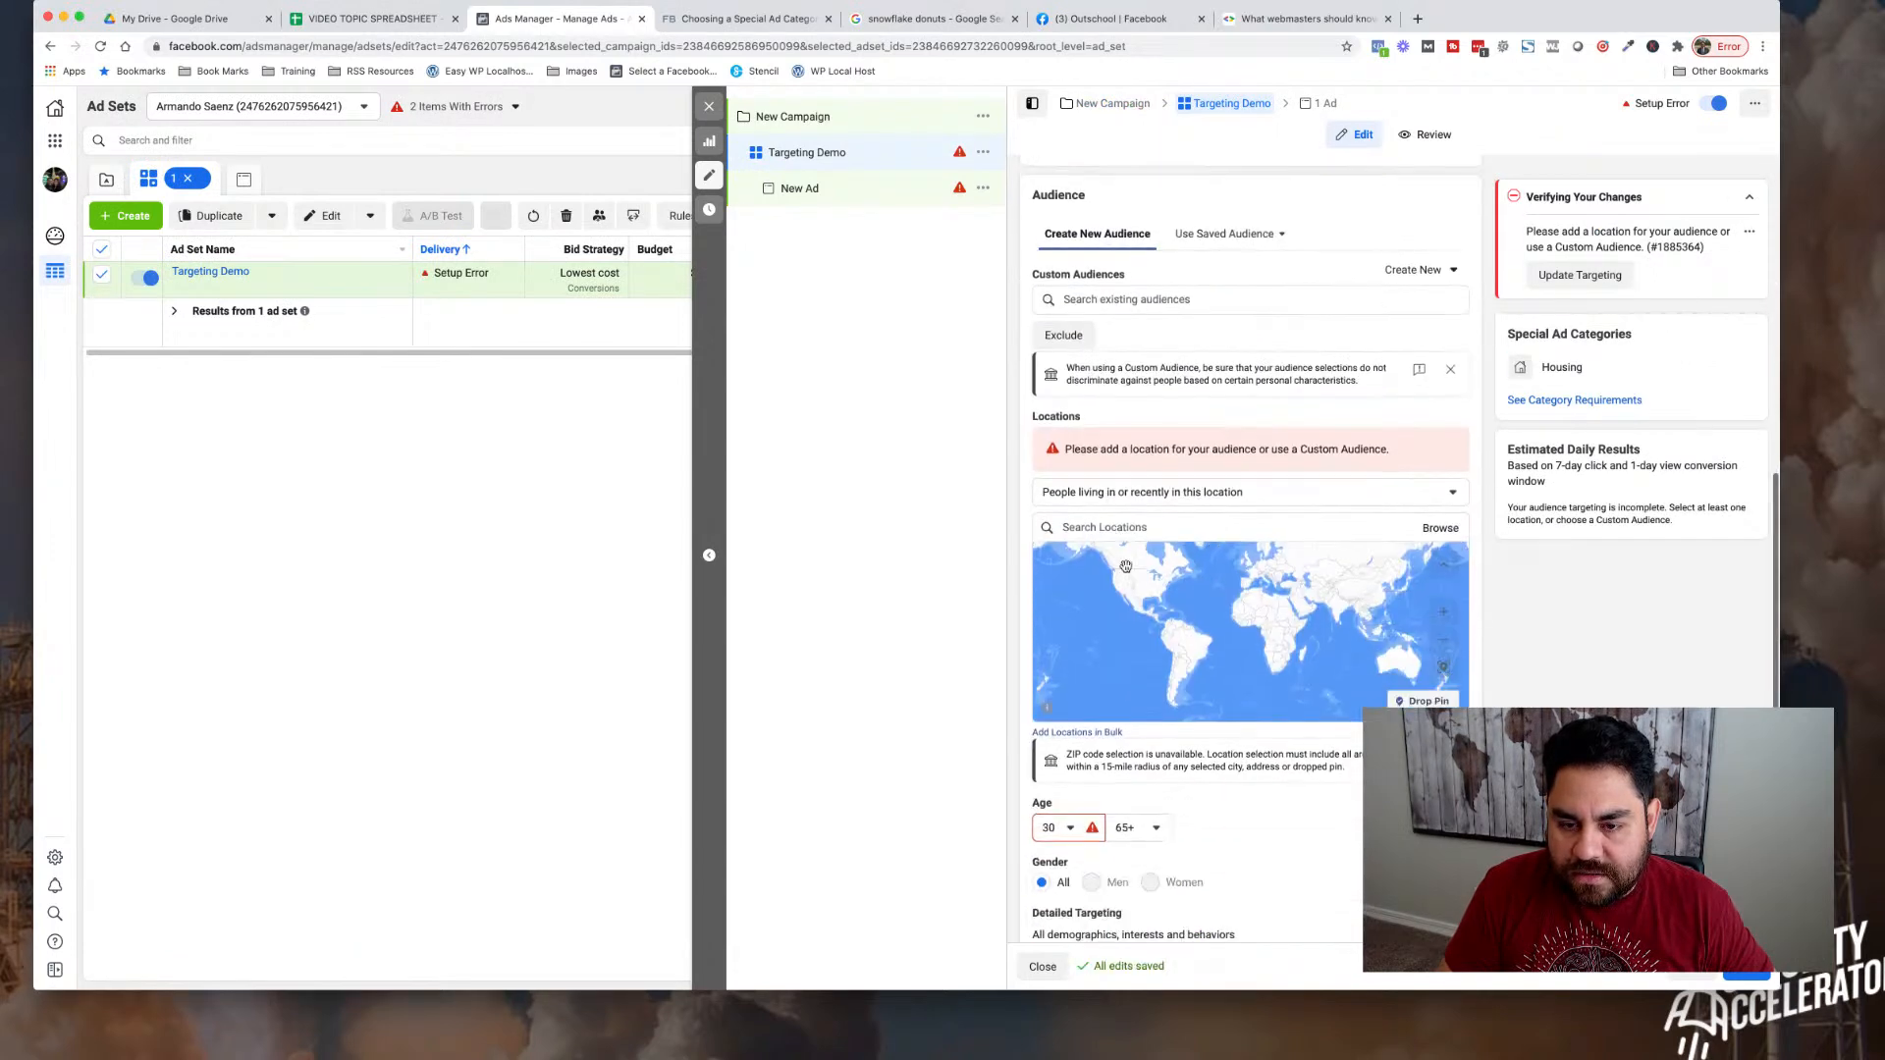
click(1226, 523)
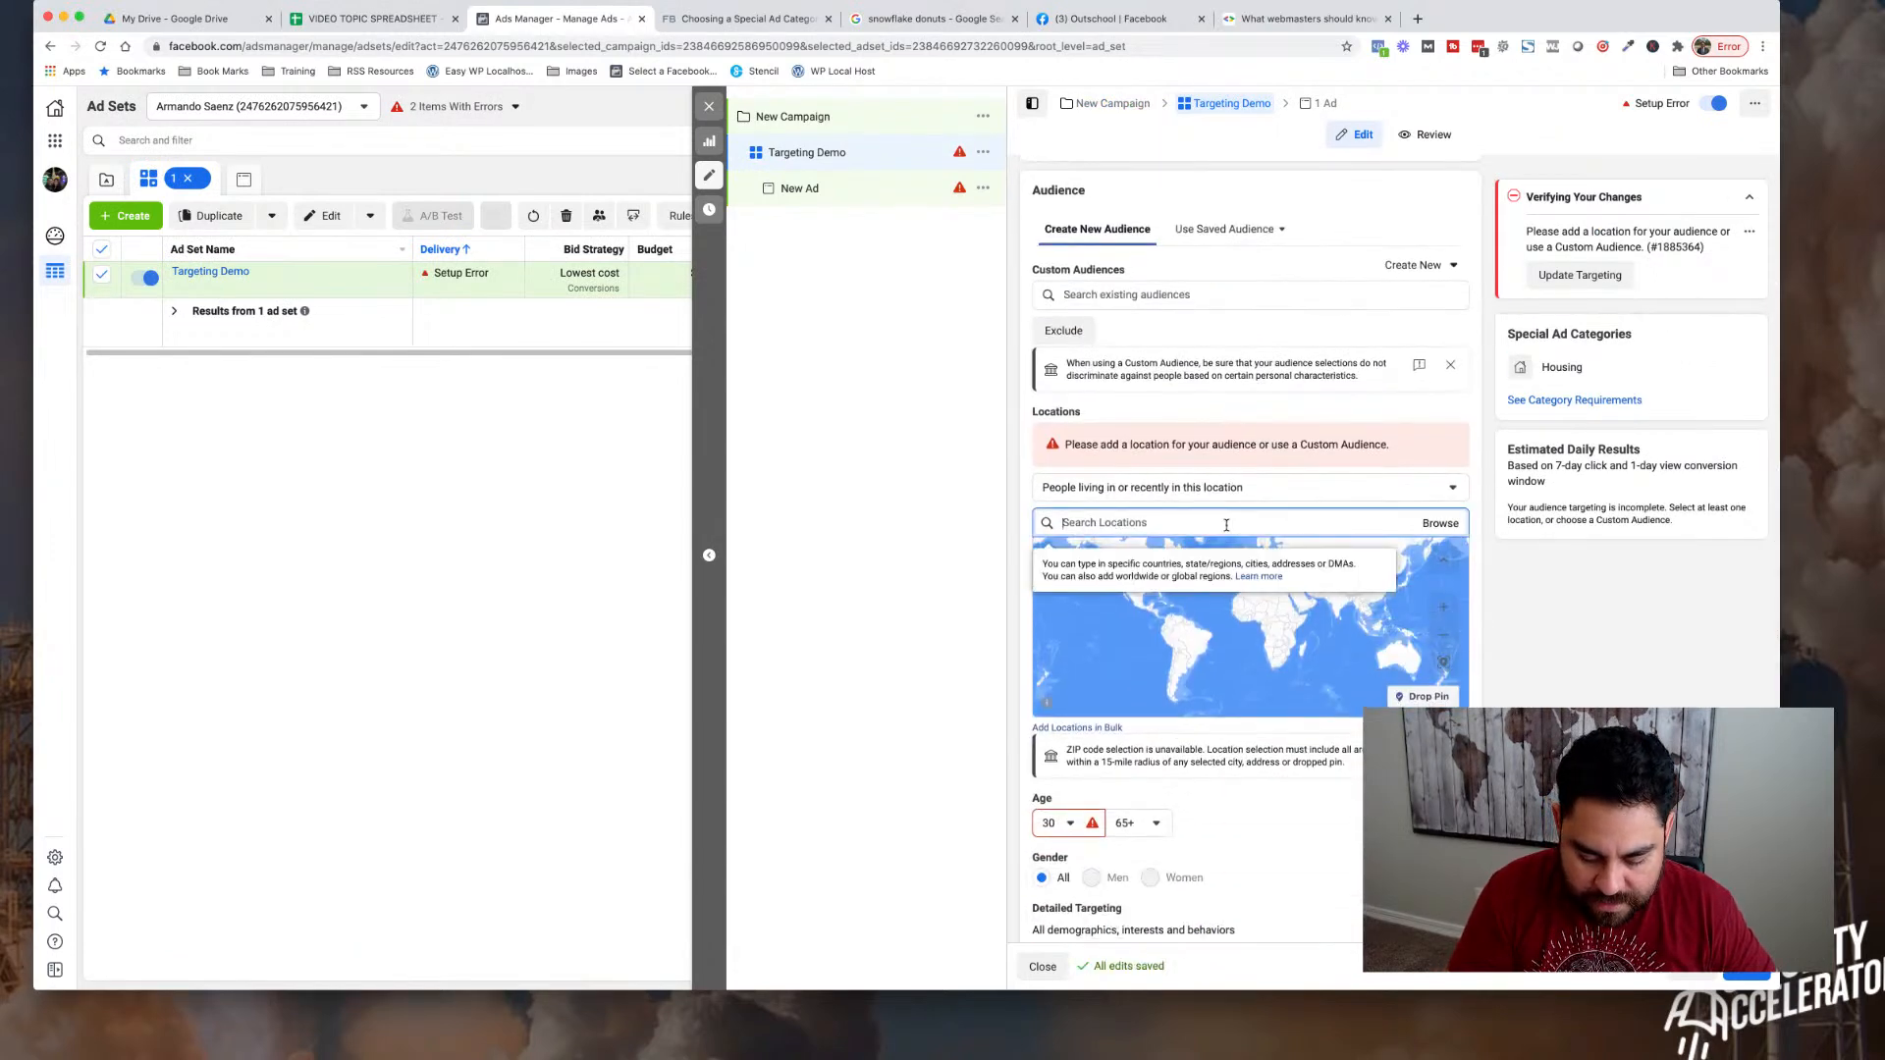
text(7743)
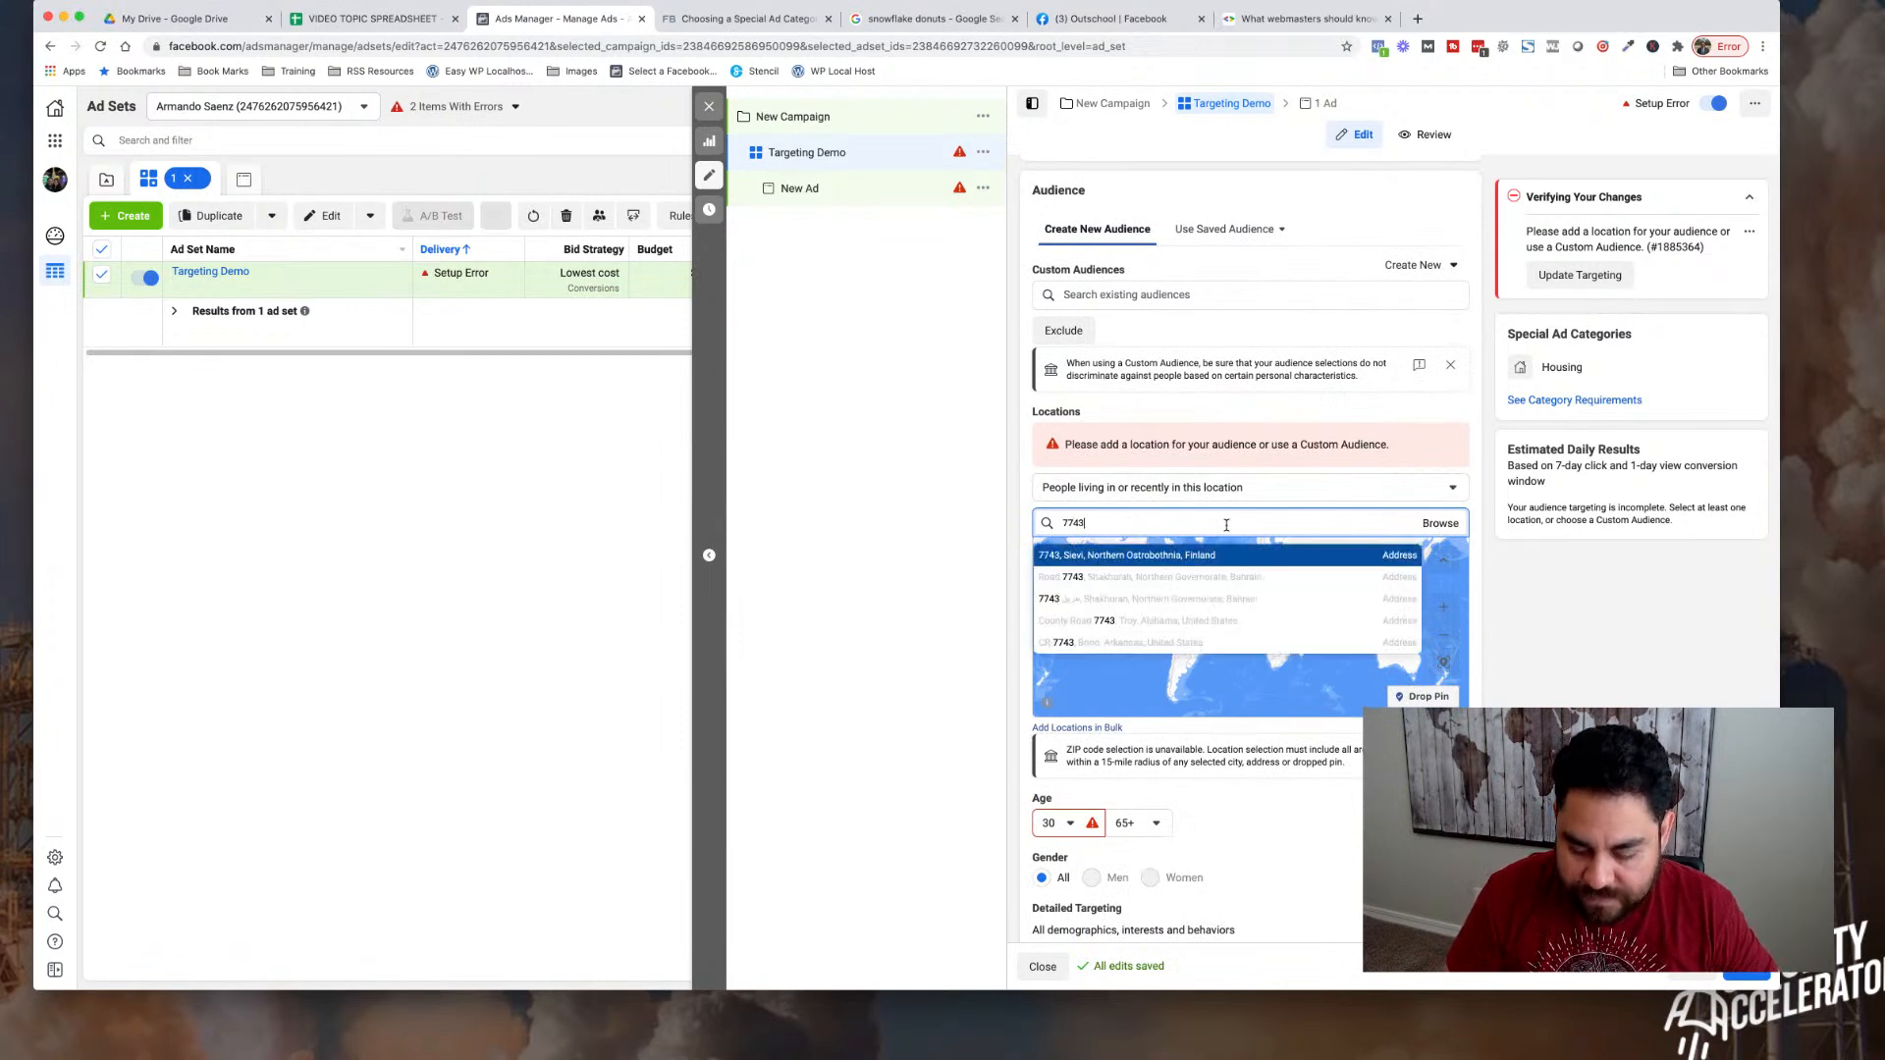
key(BackSpace)
key(BackSpace)
key(BackSpace)
text(77479)
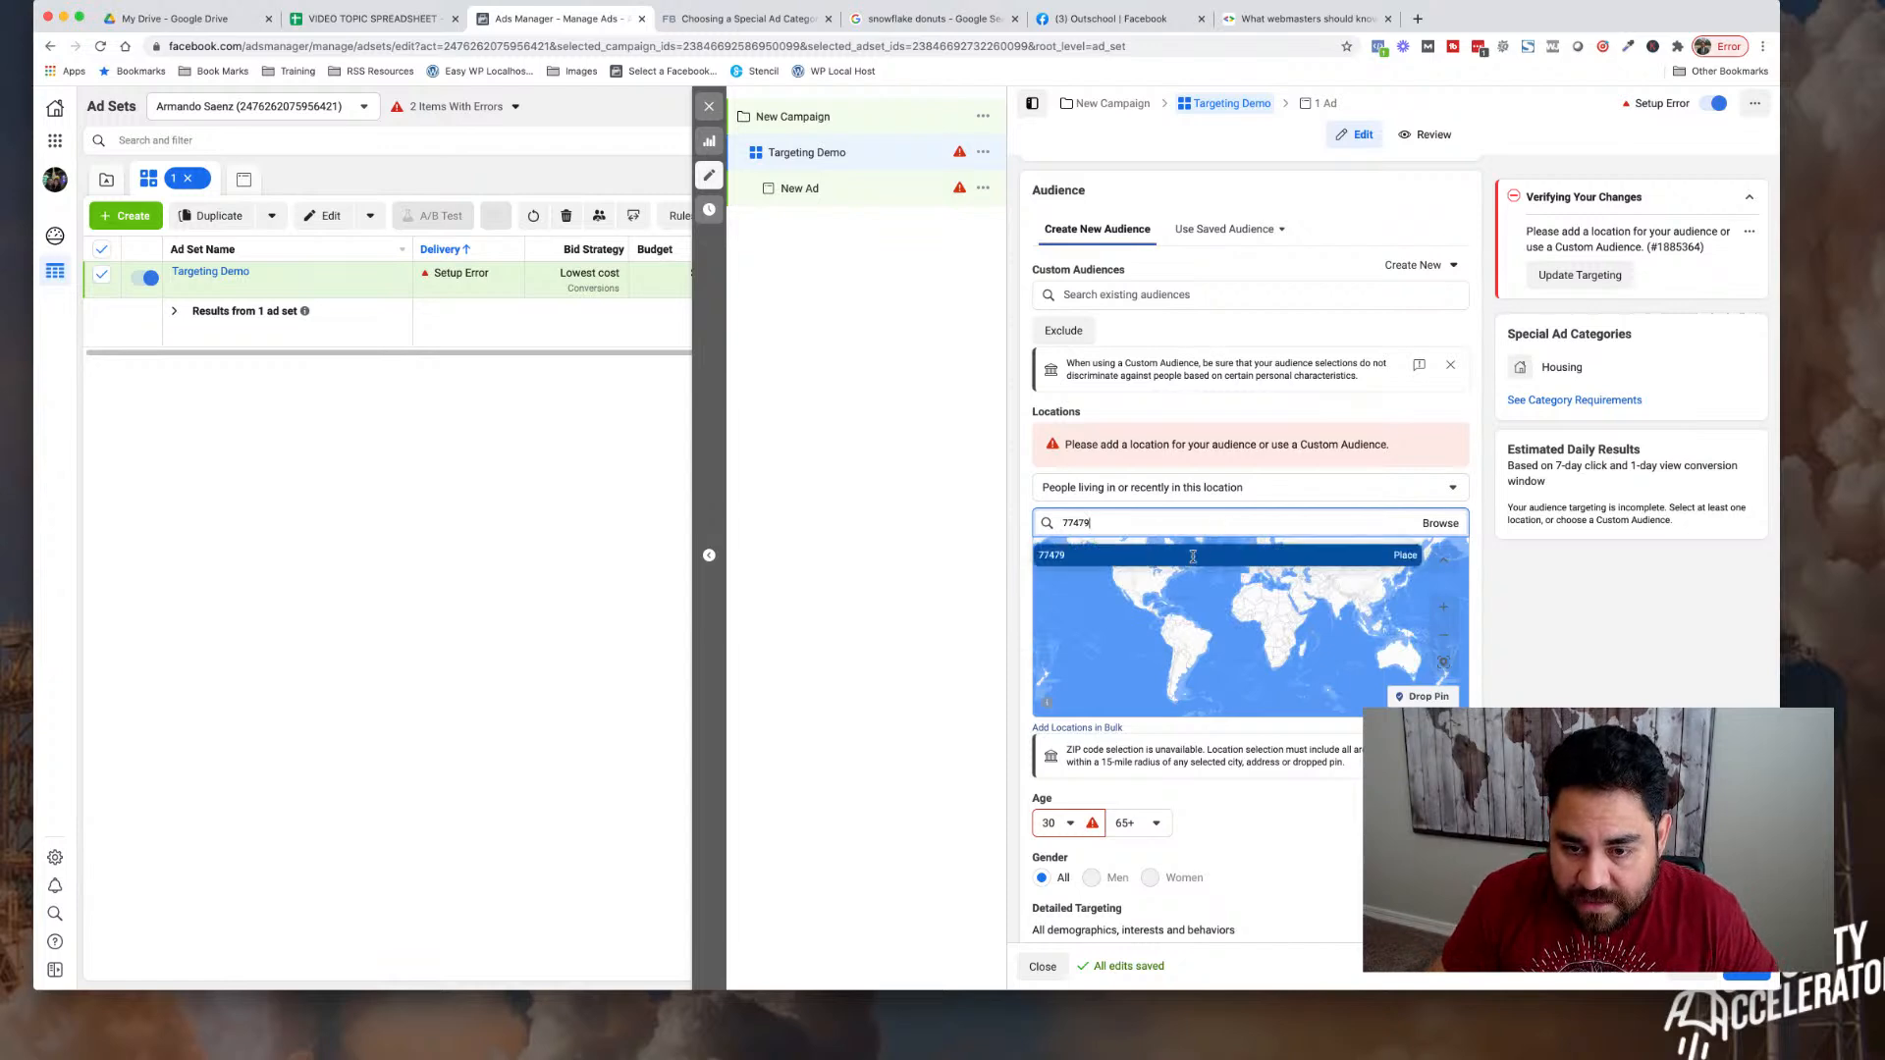
click(1192, 557)
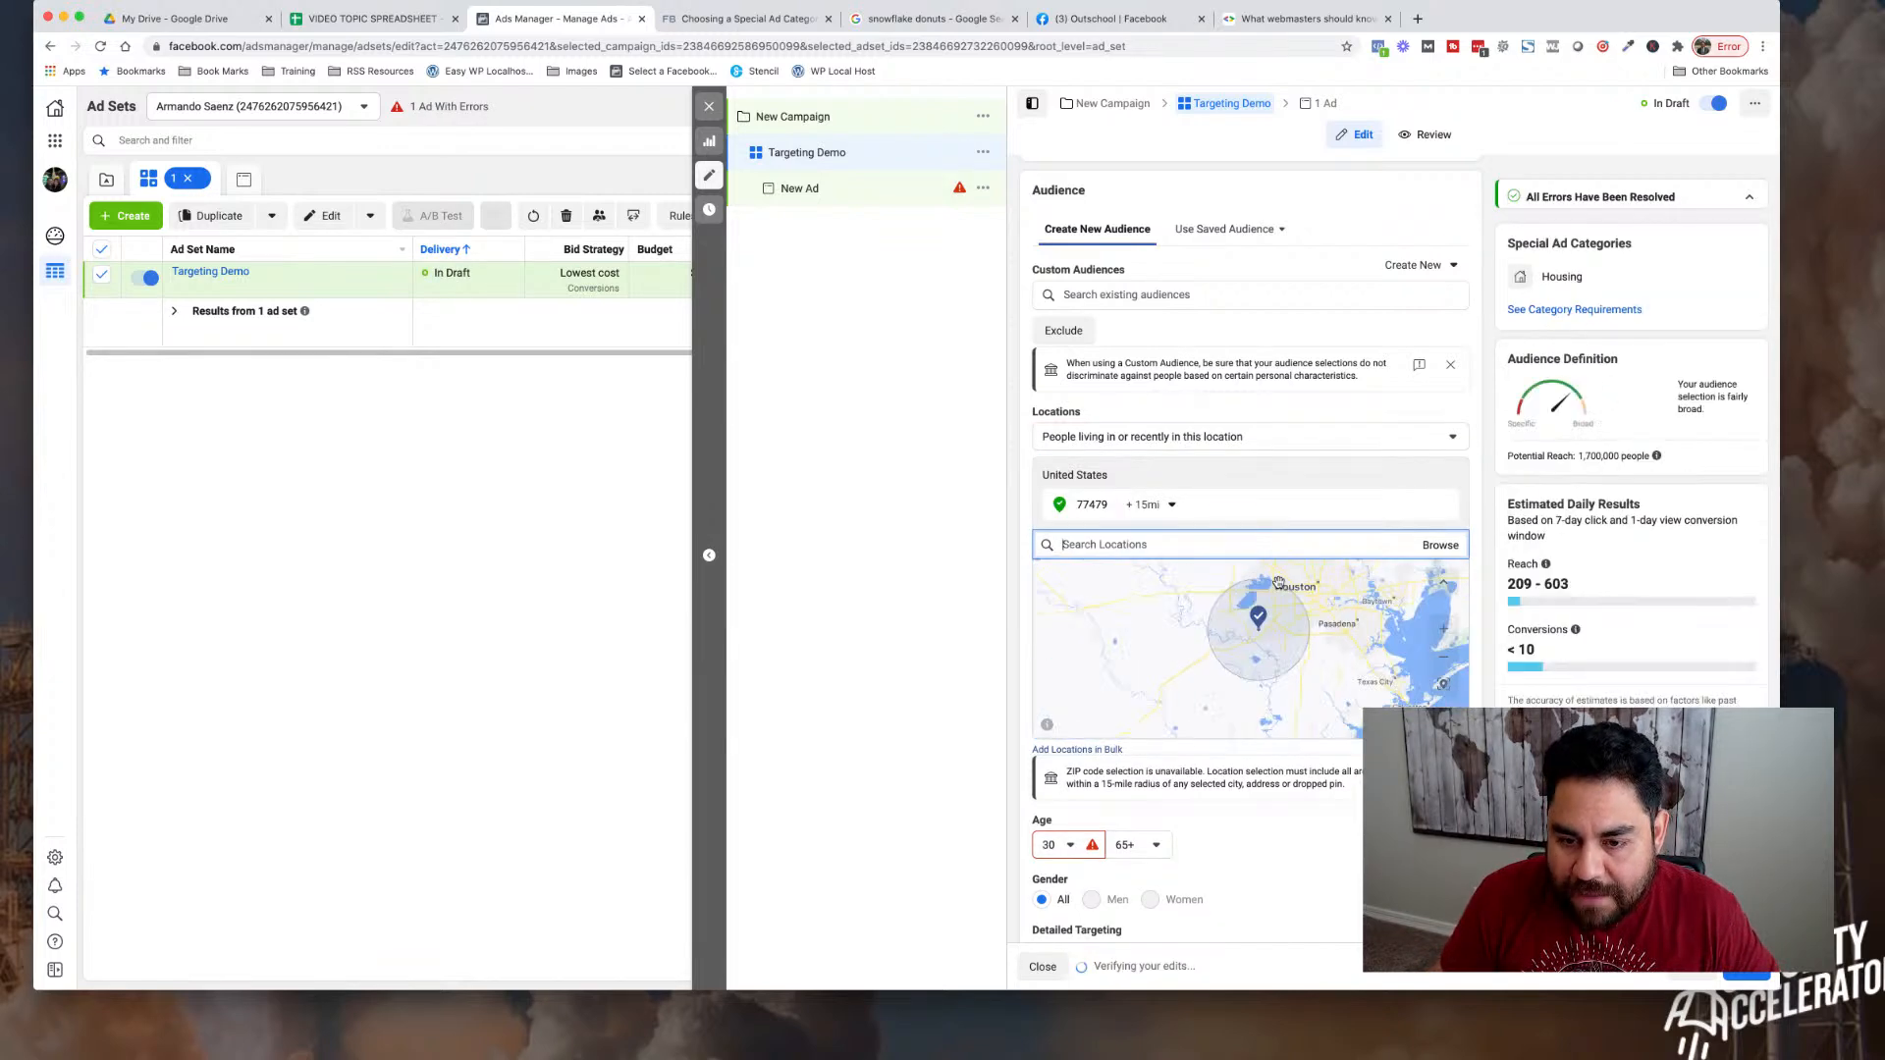
- Check the radius range allowed around the 77479 location
scroll(1279, 583, down, 3)
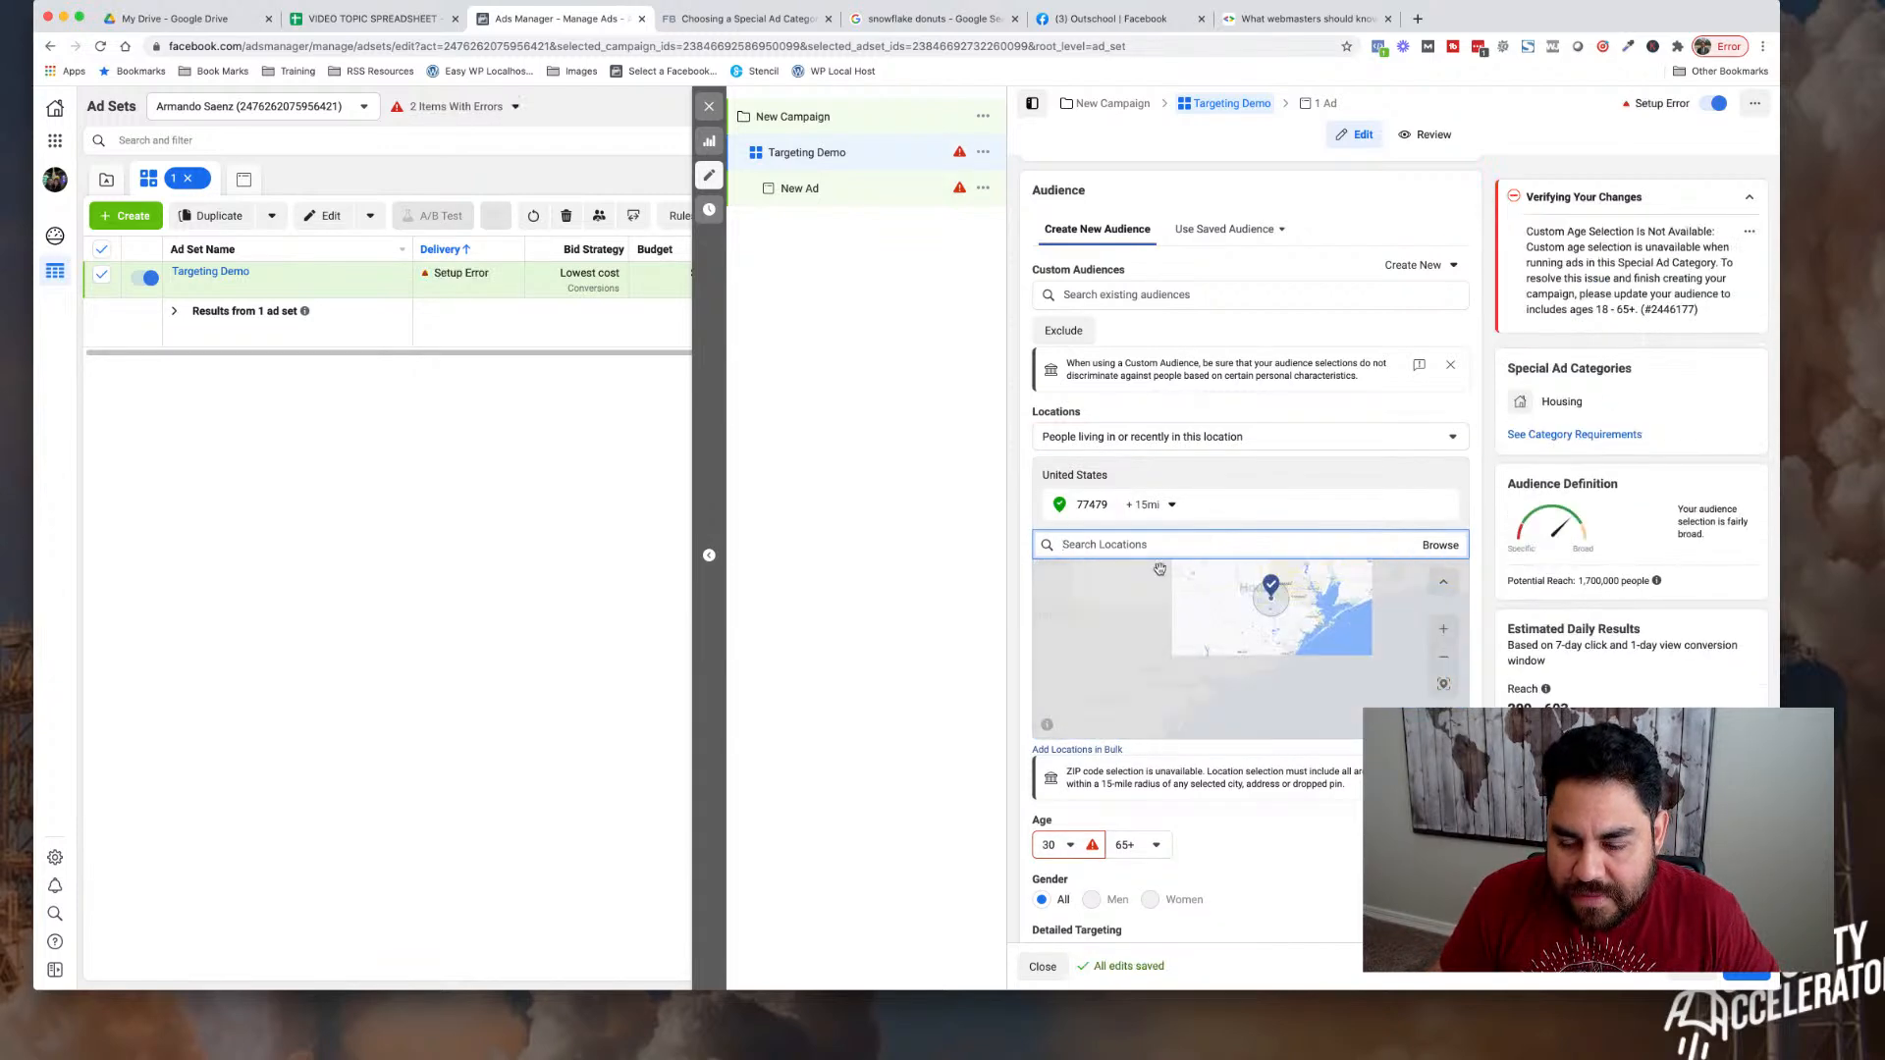
click(1172, 503)
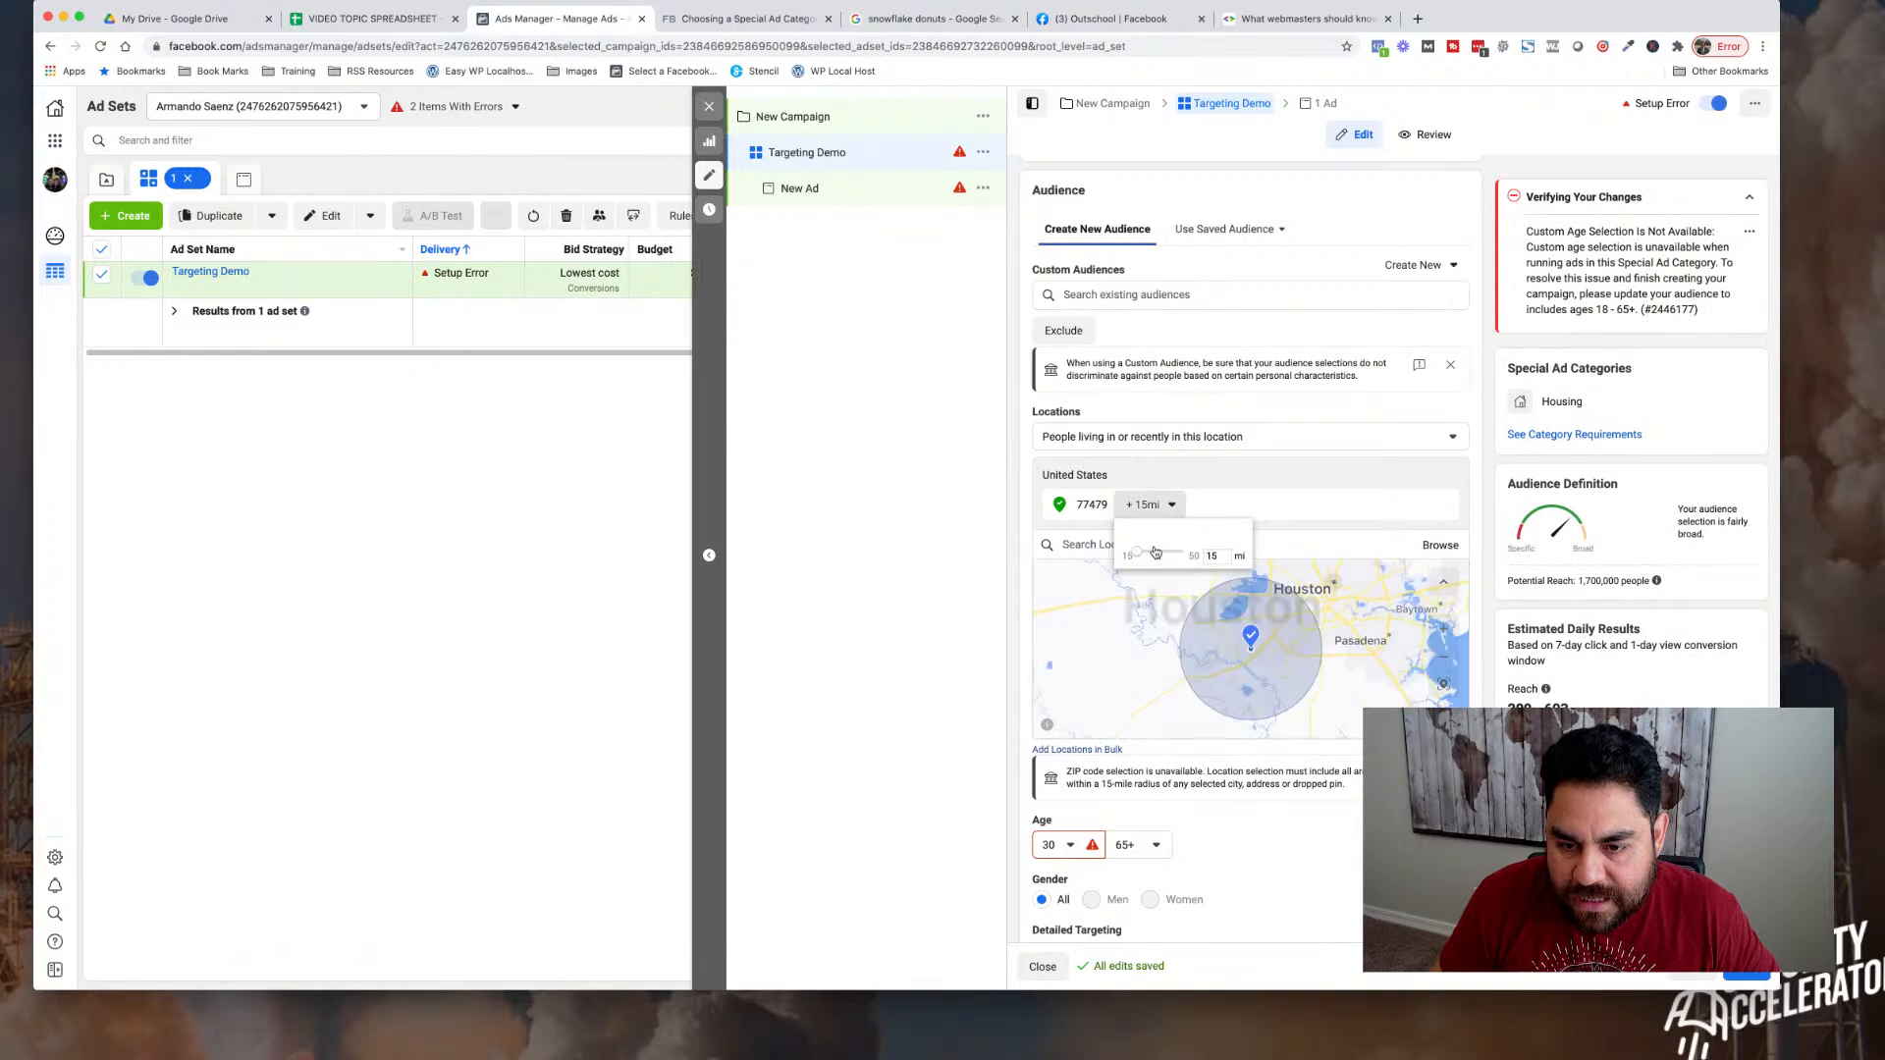
click(1304, 545)
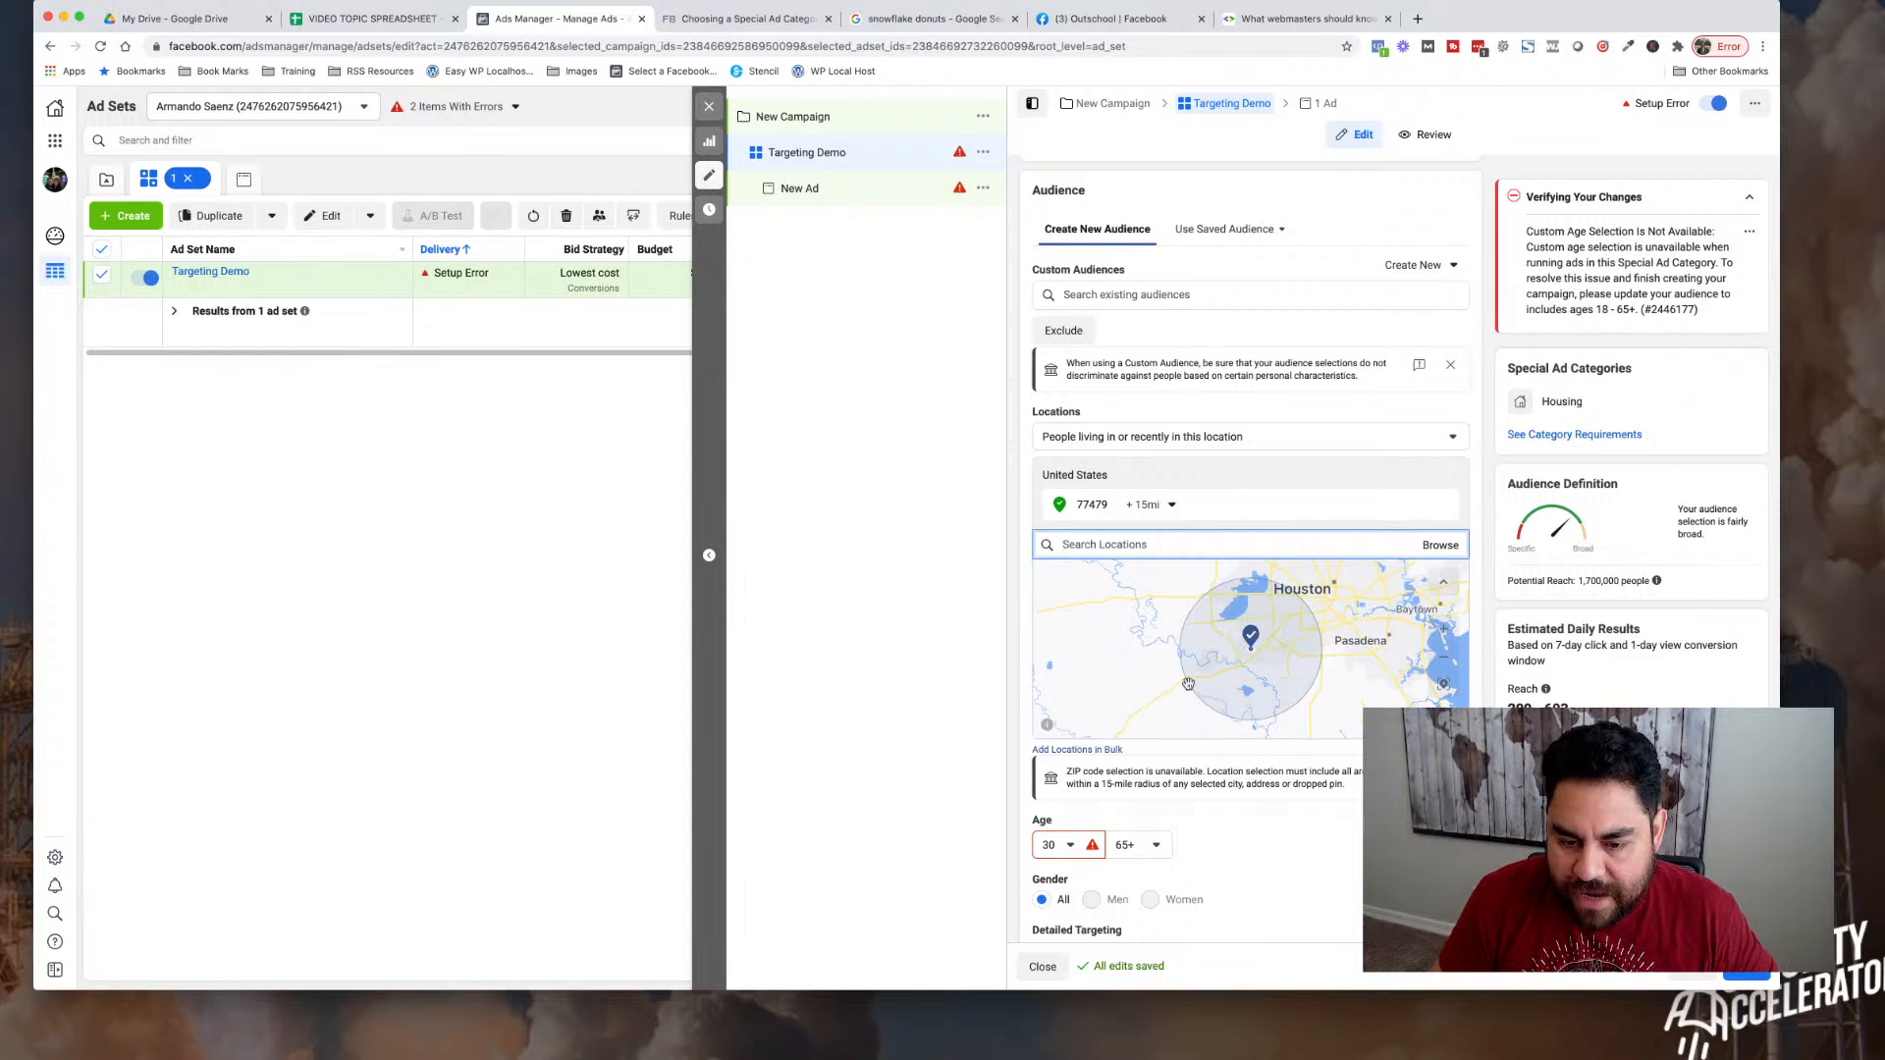
- Set the audience's minimum age to 18 to meet the Housing category's age requirement
click(1070, 847)
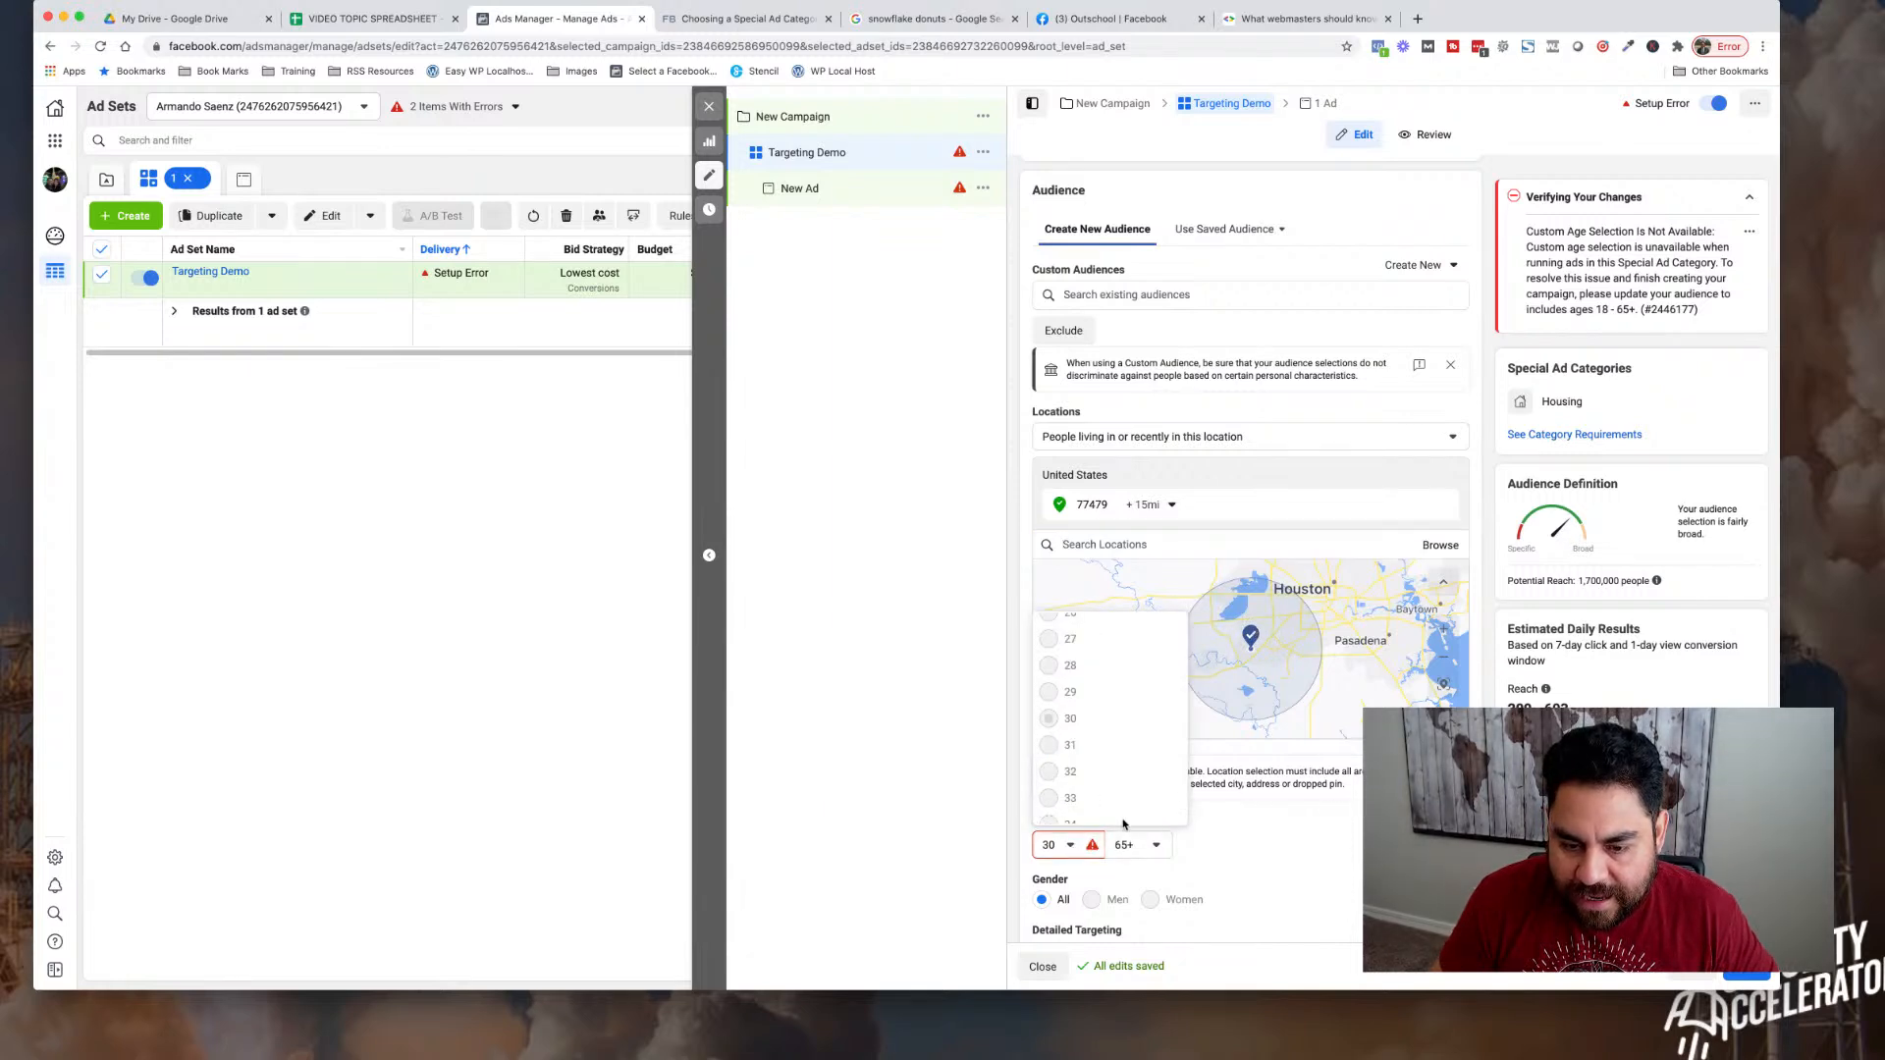
click(1068, 848)
scroll(1063, 846, down, 2)
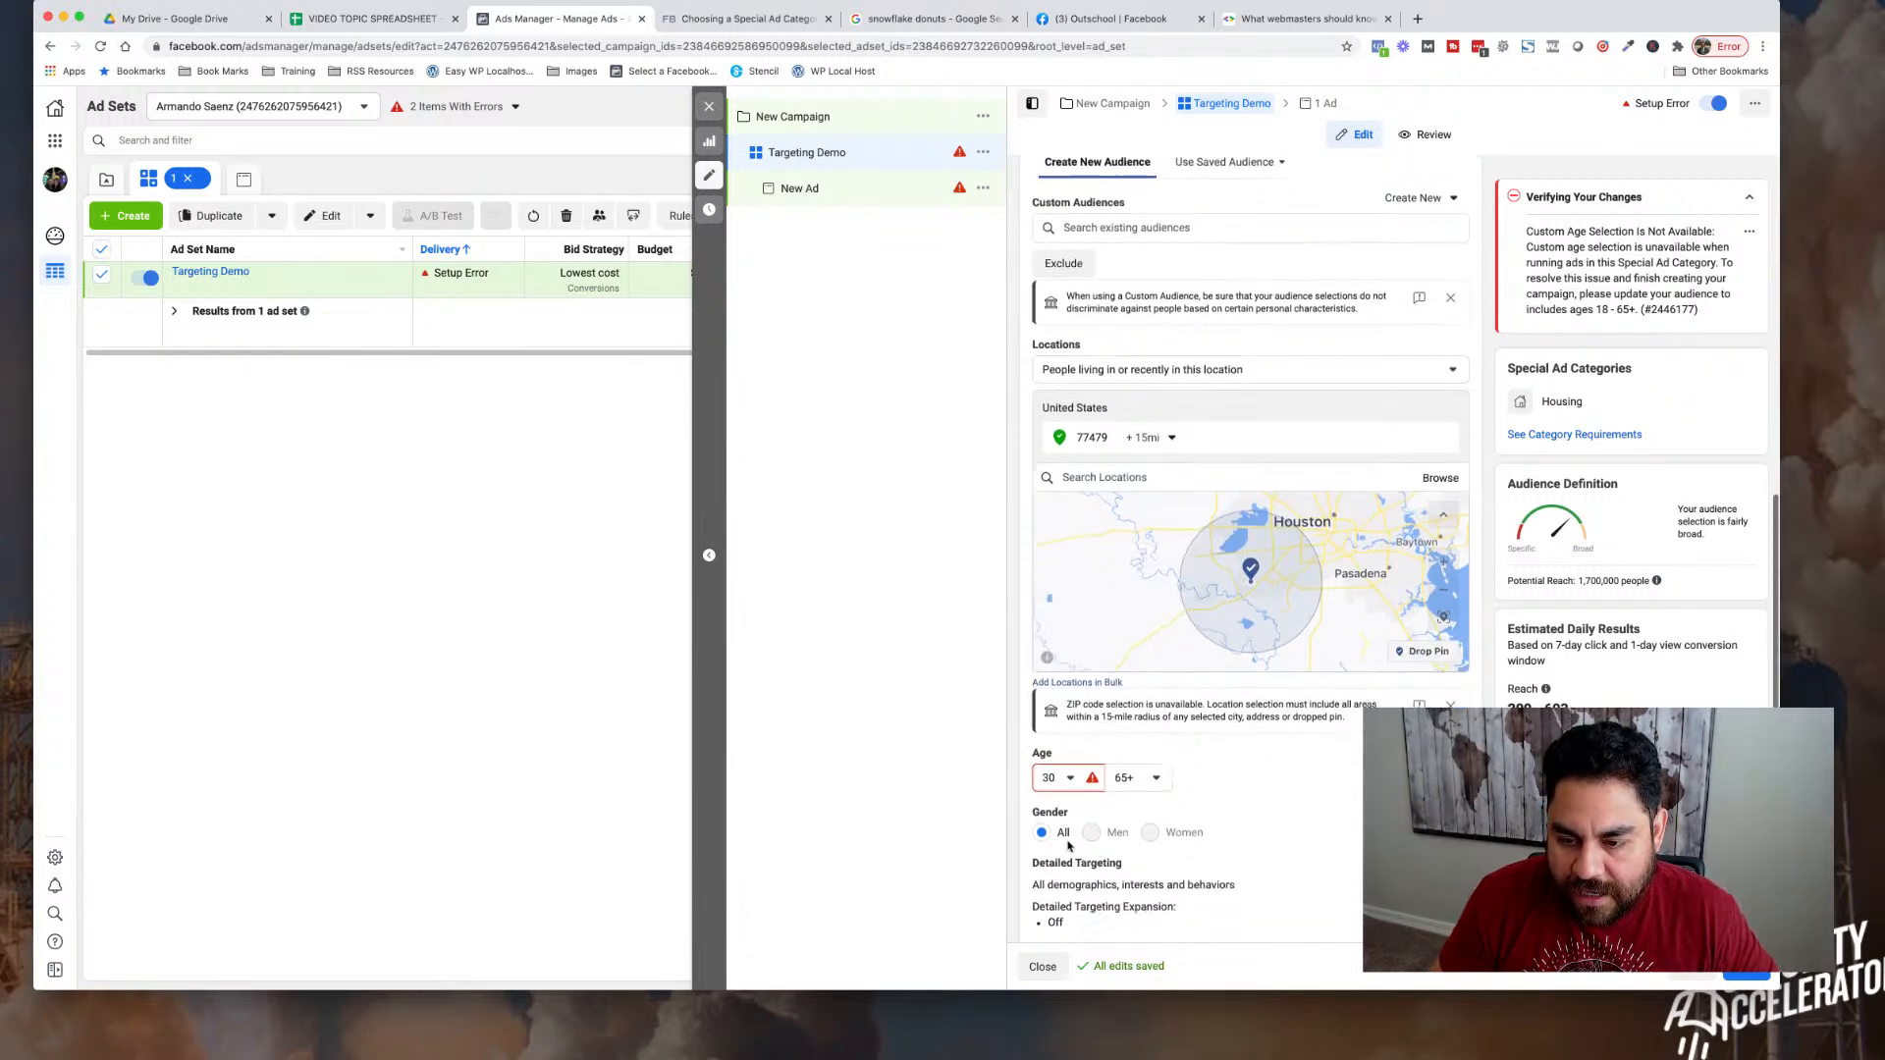
click(1073, 758)
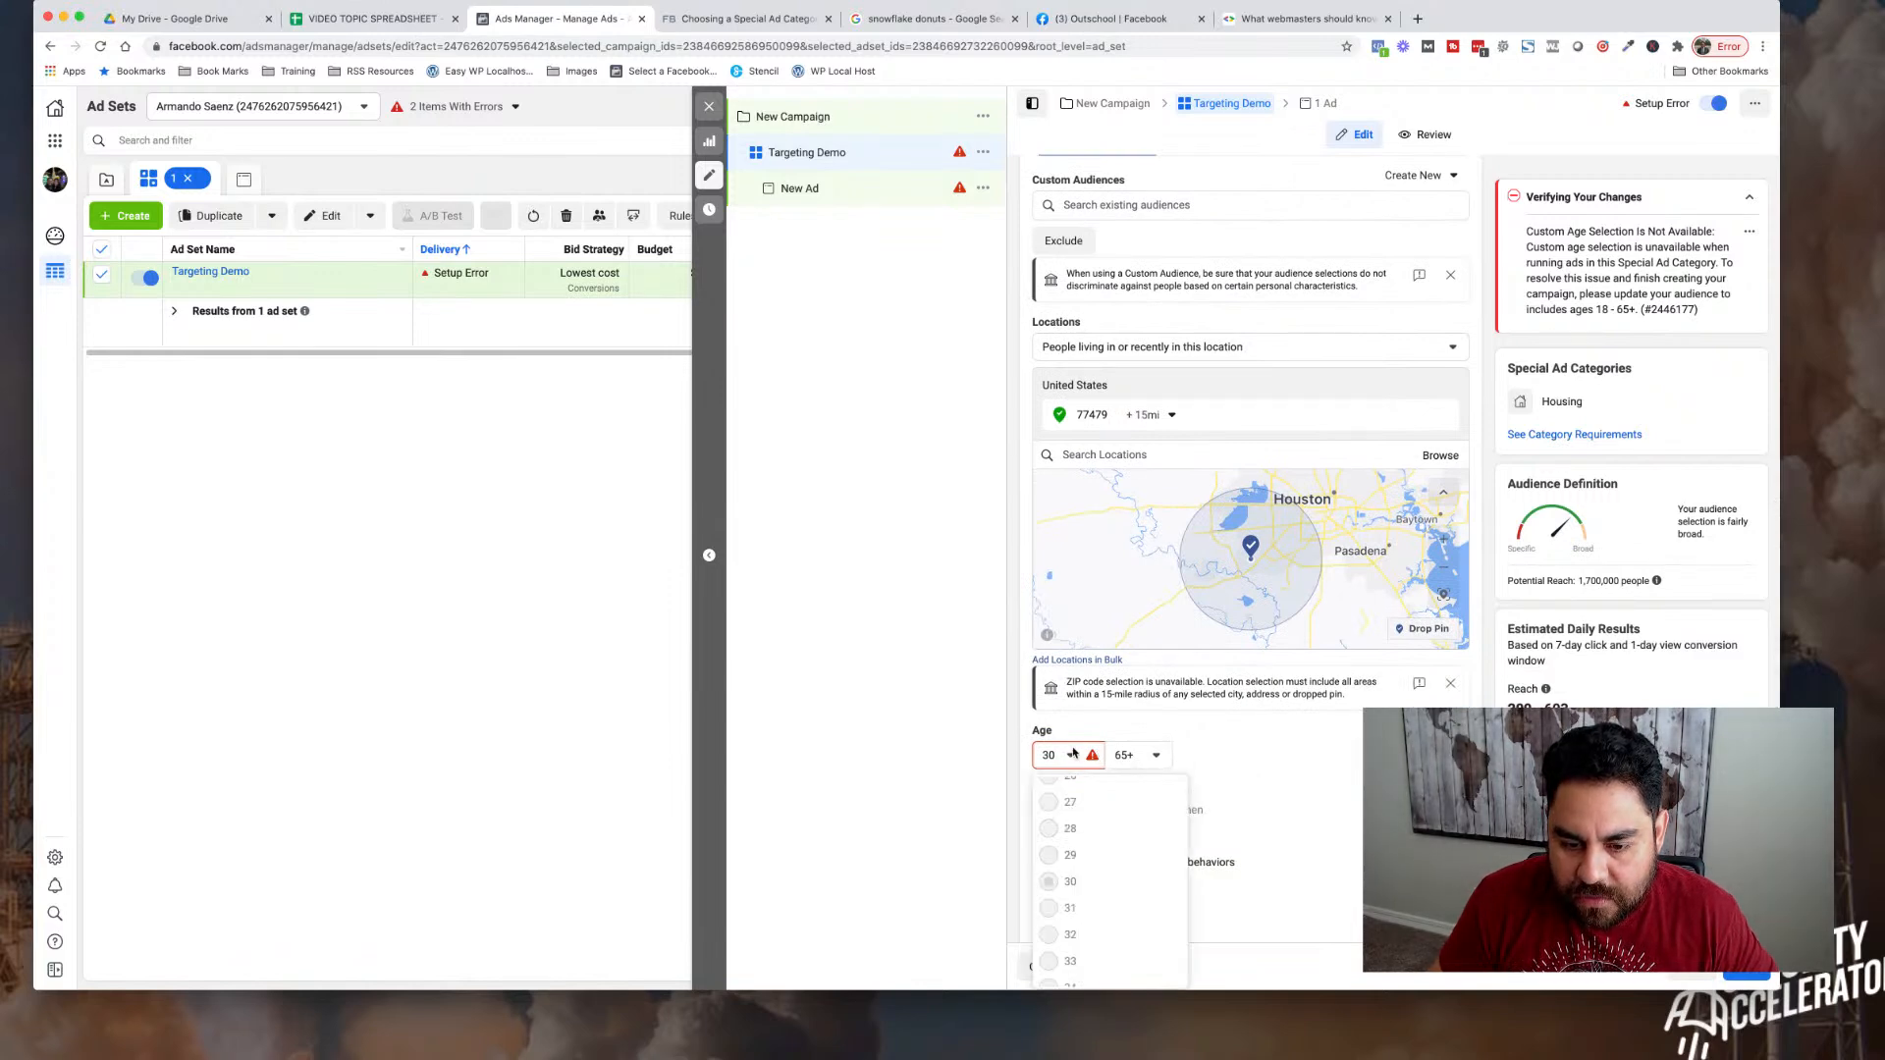
scroll(1055, 814, down, 3)
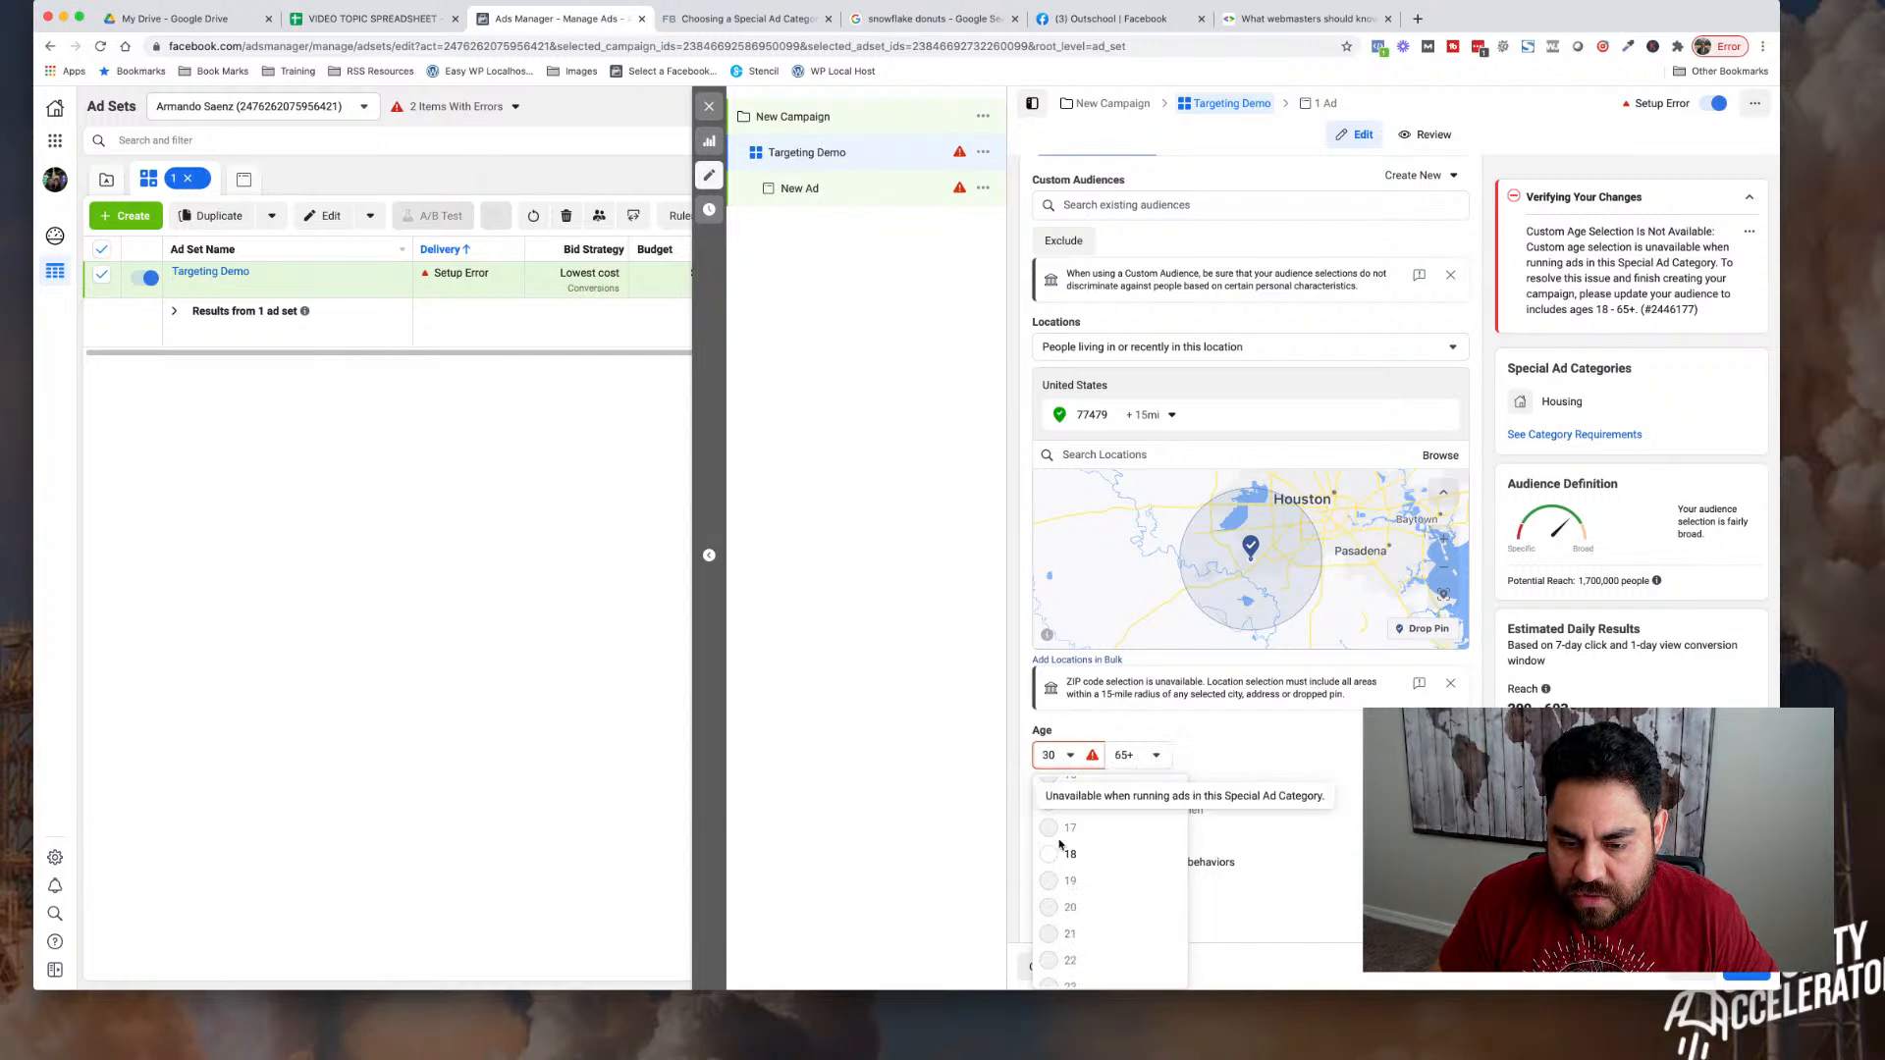
click(1068, 800)
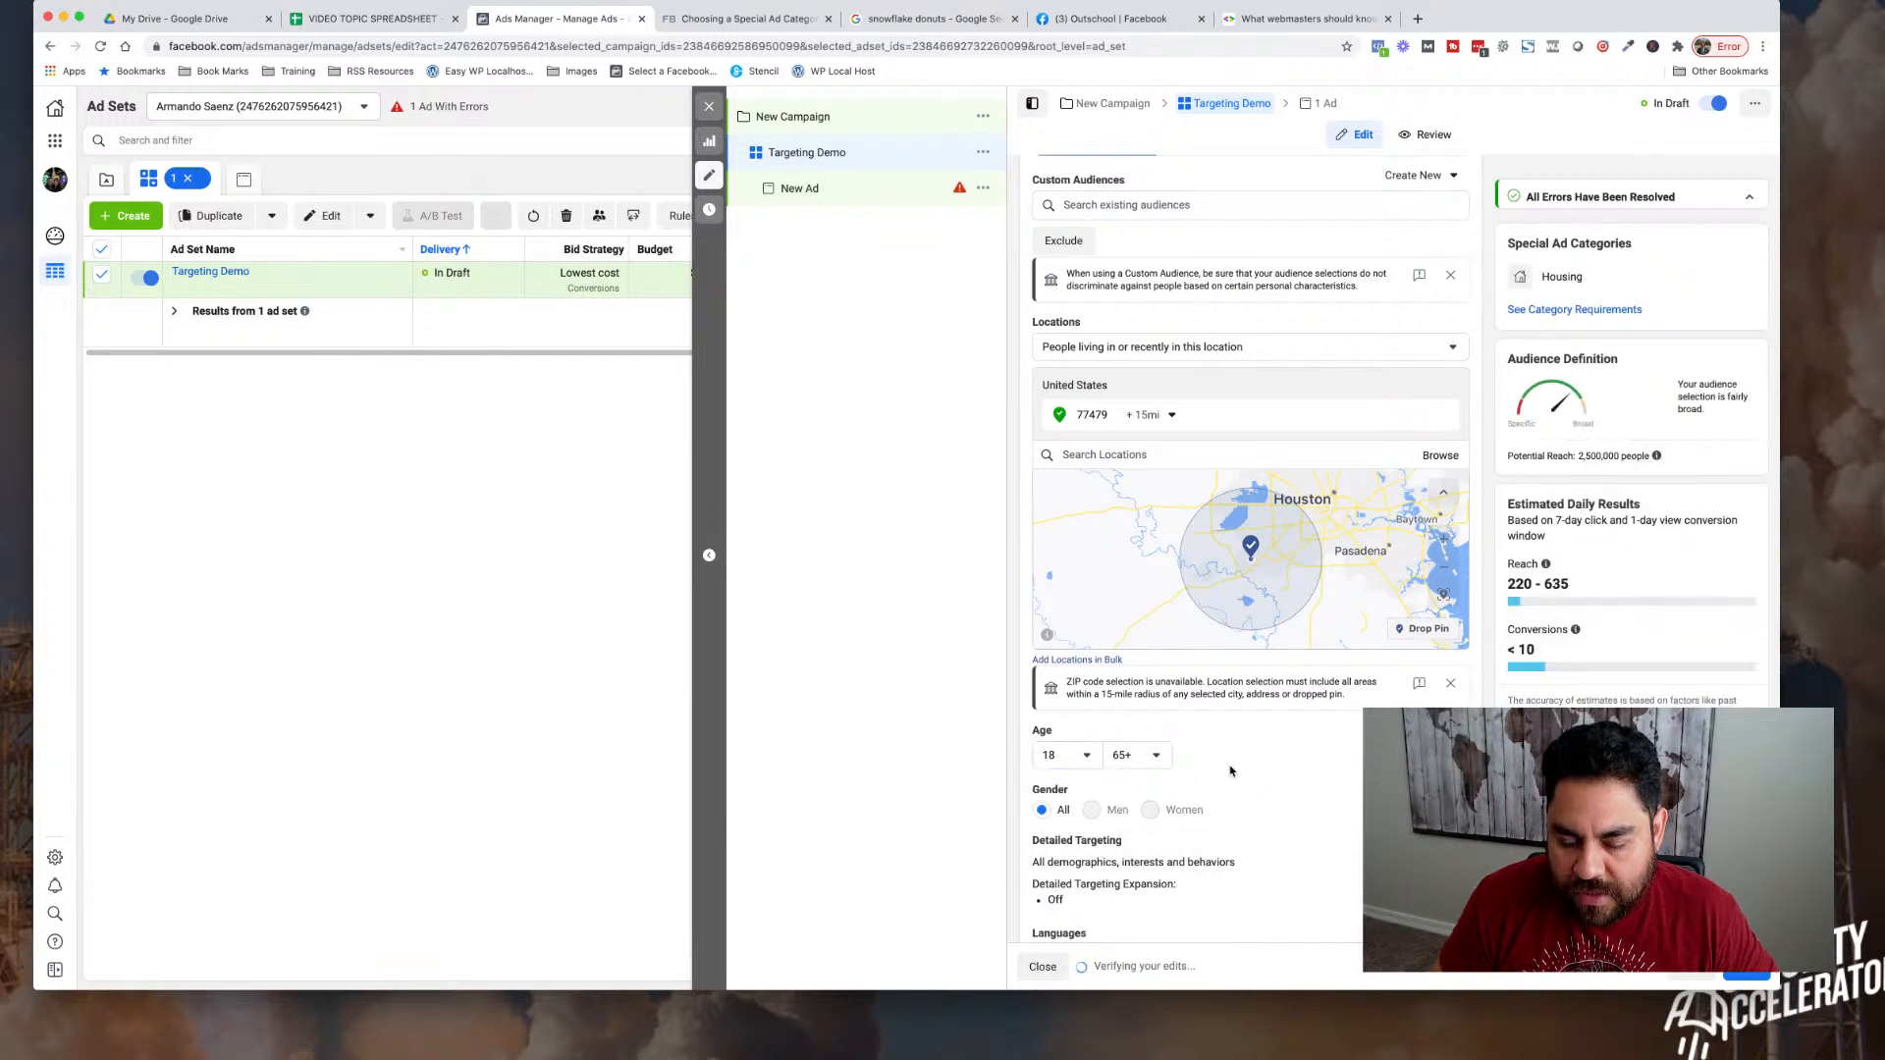
- Replace the 77479 location with the city of Sugar Land, Texas, and check its radius options
scroll(1168, 756, down, 2)
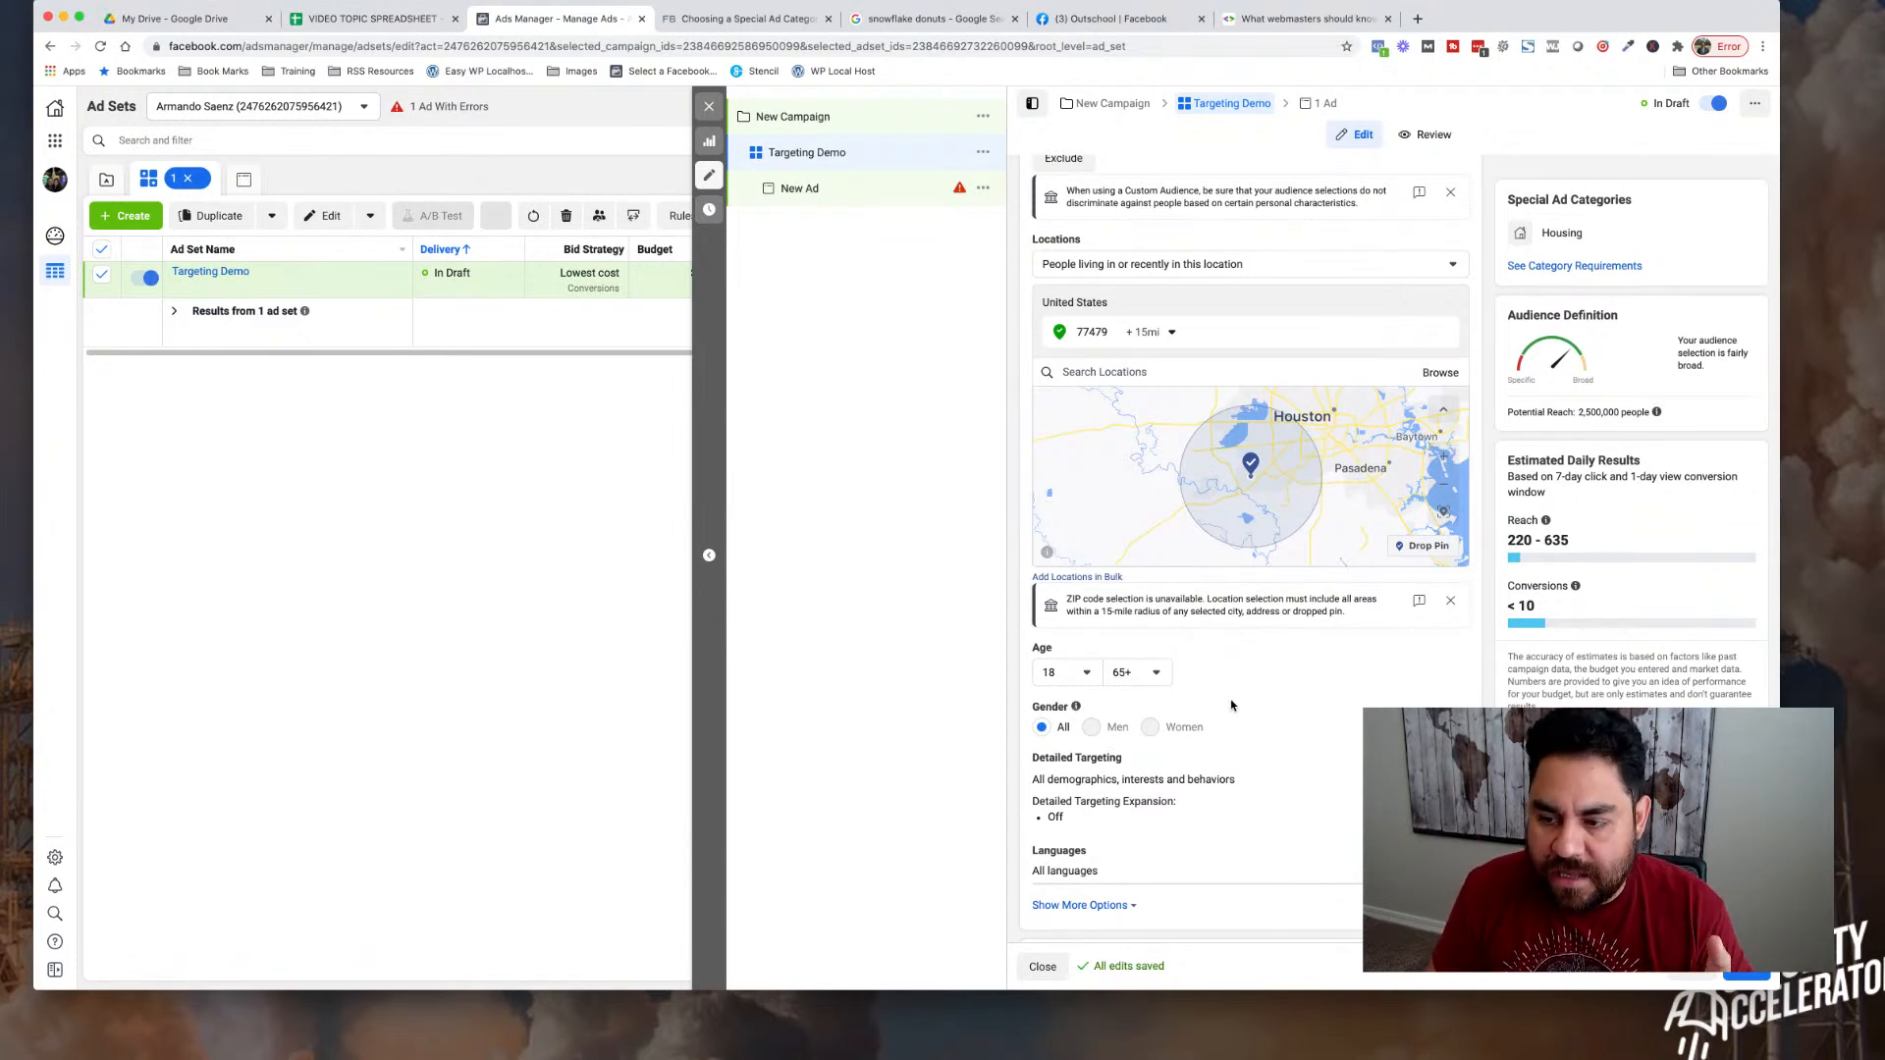
scroll(1237, 705, down, 3)
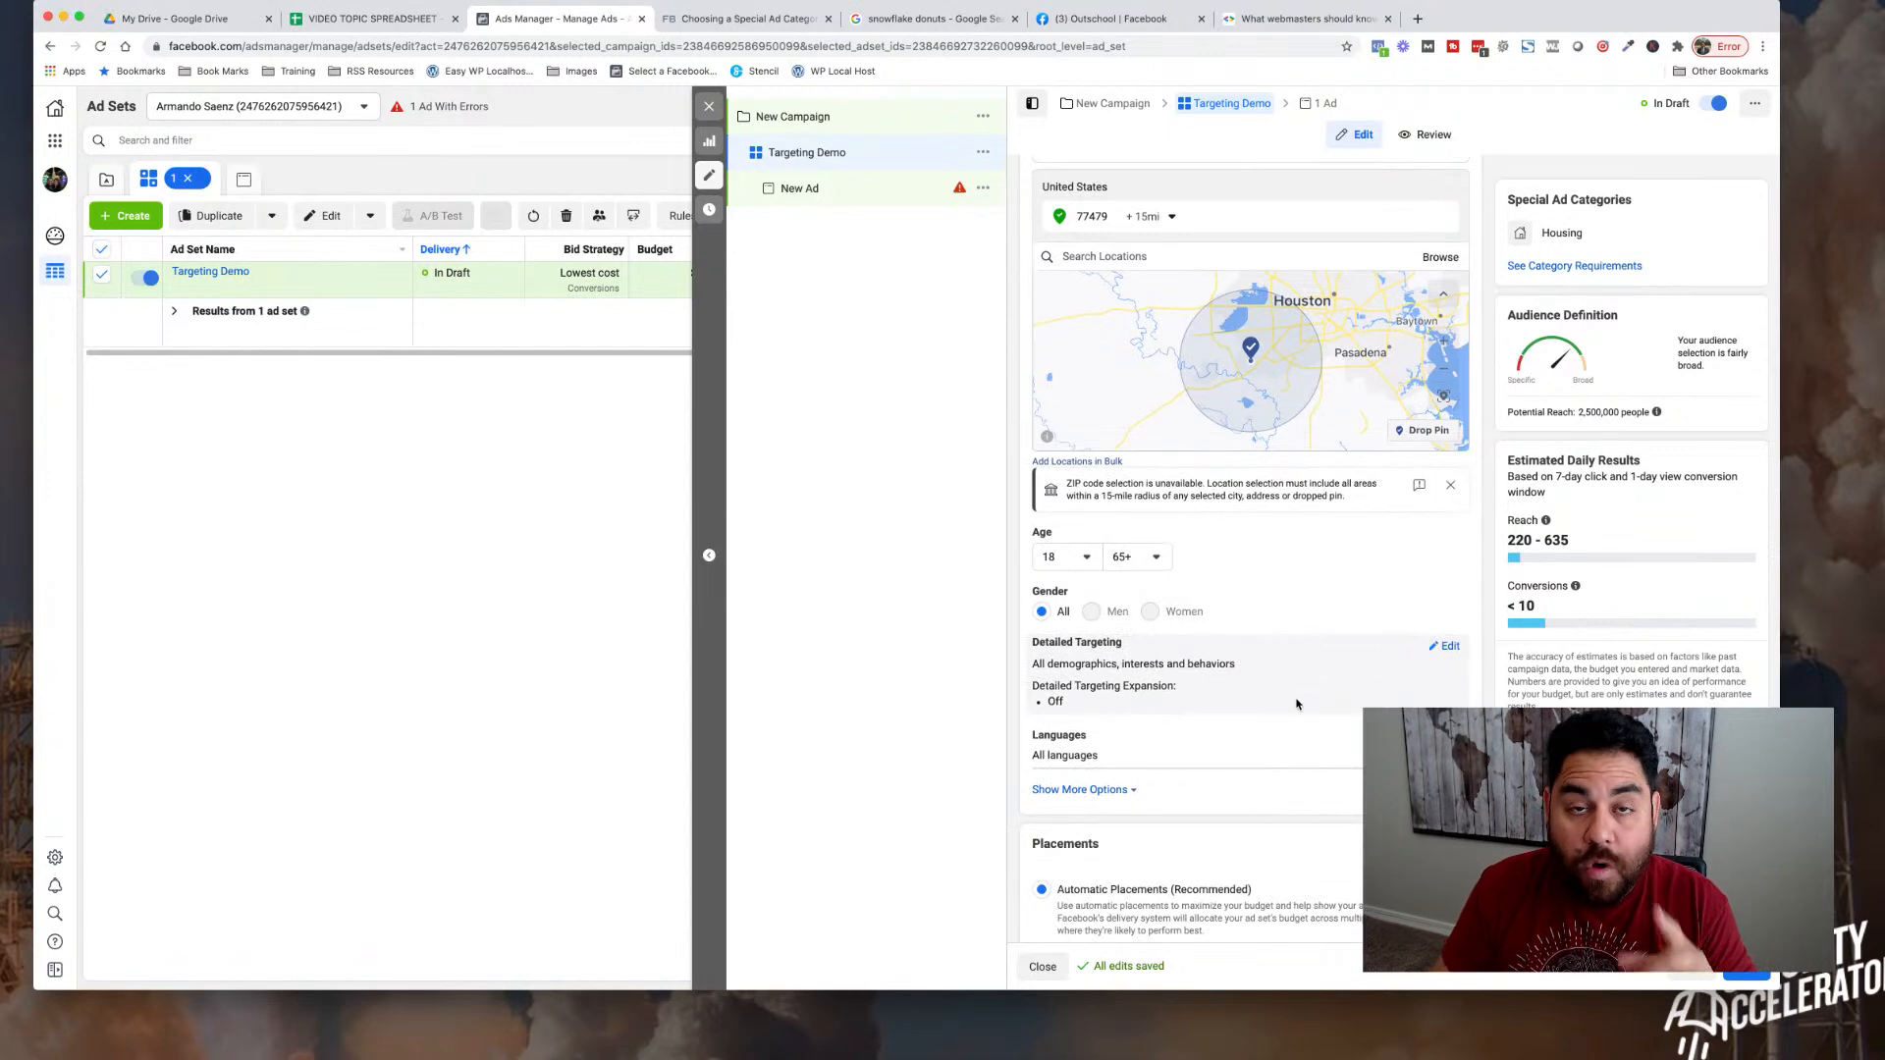
scroll(1296, 704, up, 3)
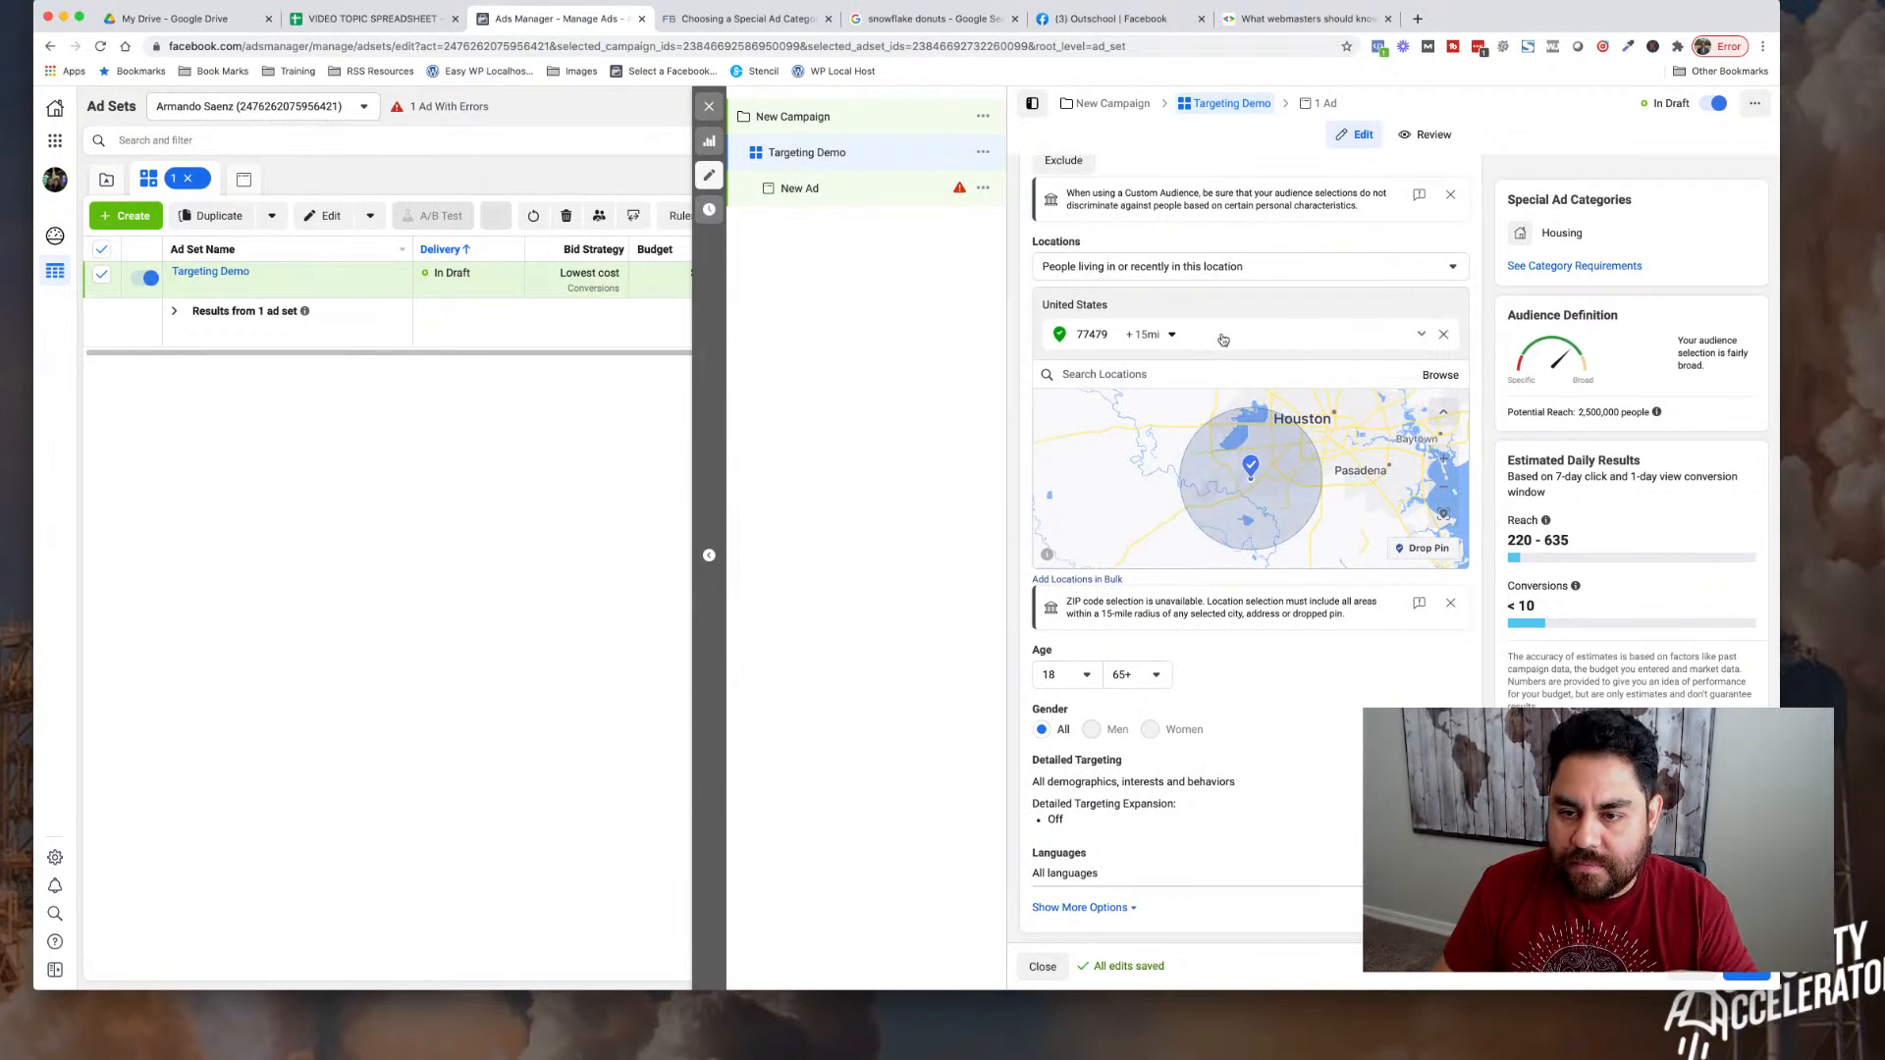
click(1443, 333)
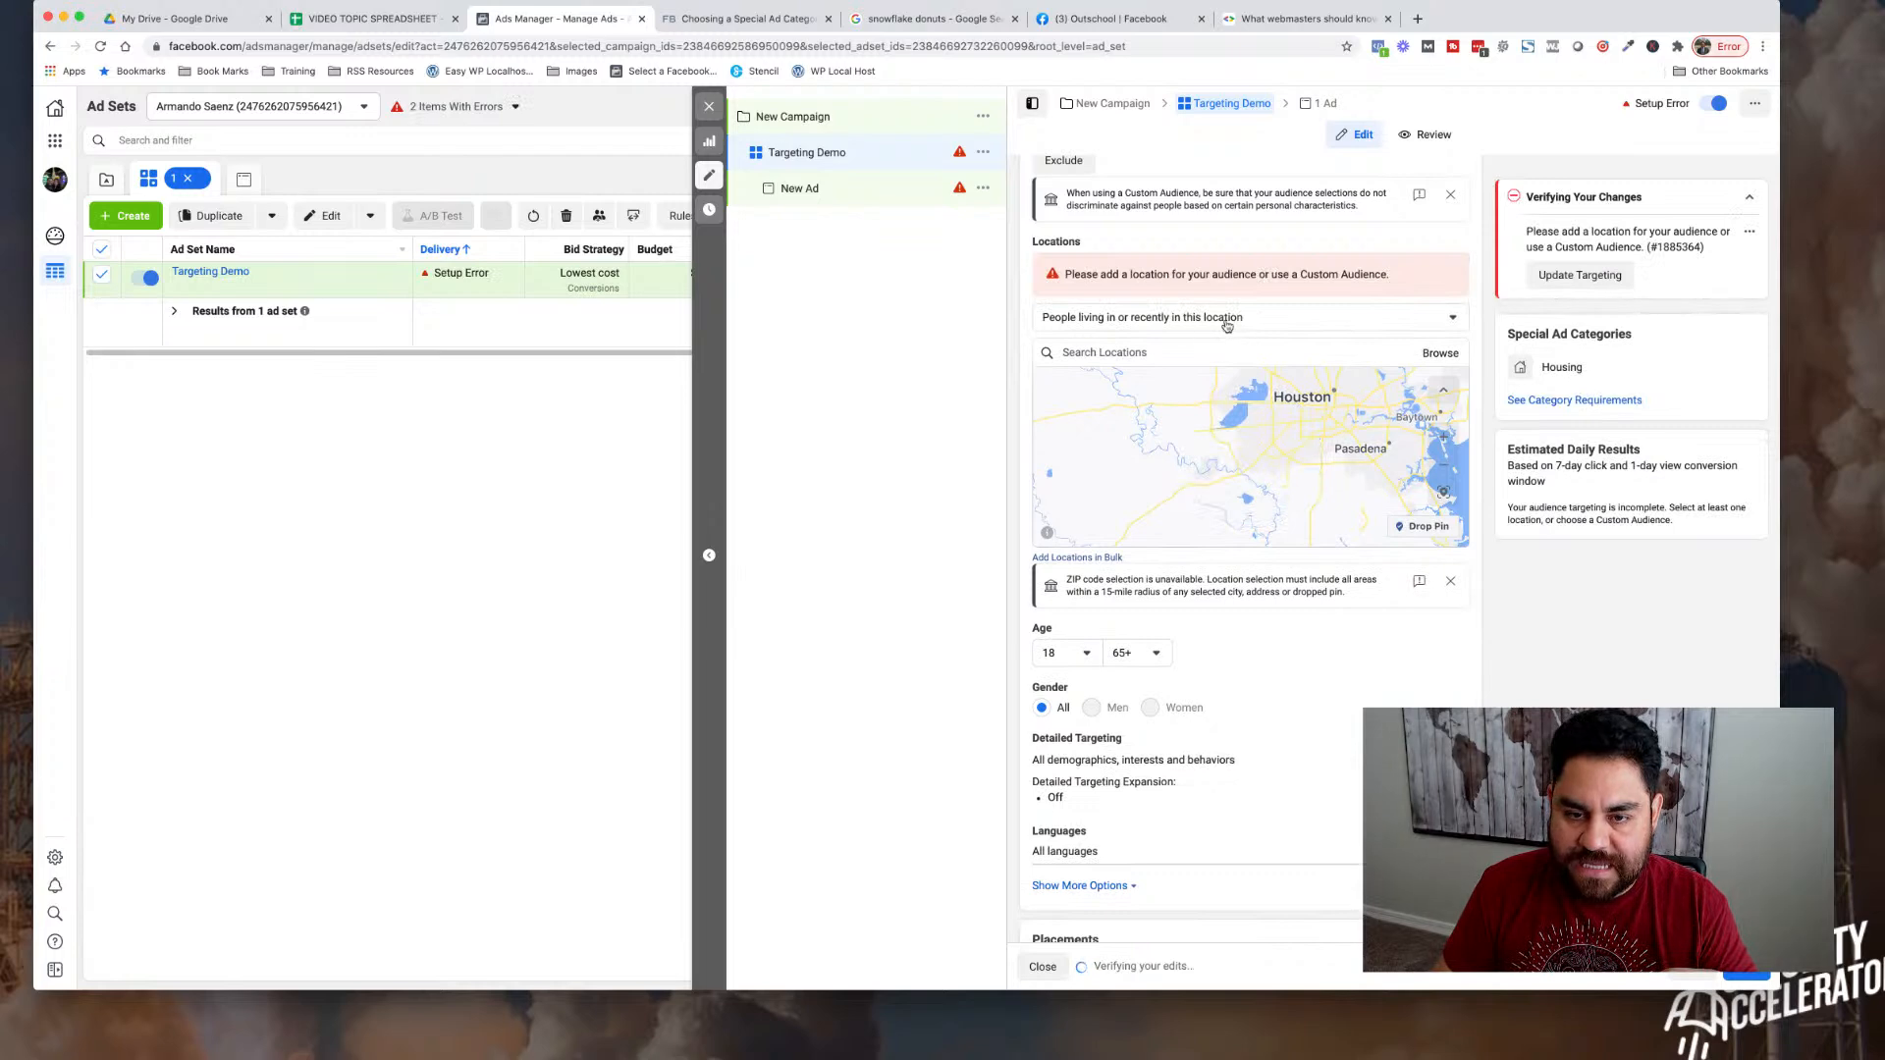
click(1206, 352)
text(sugar land)
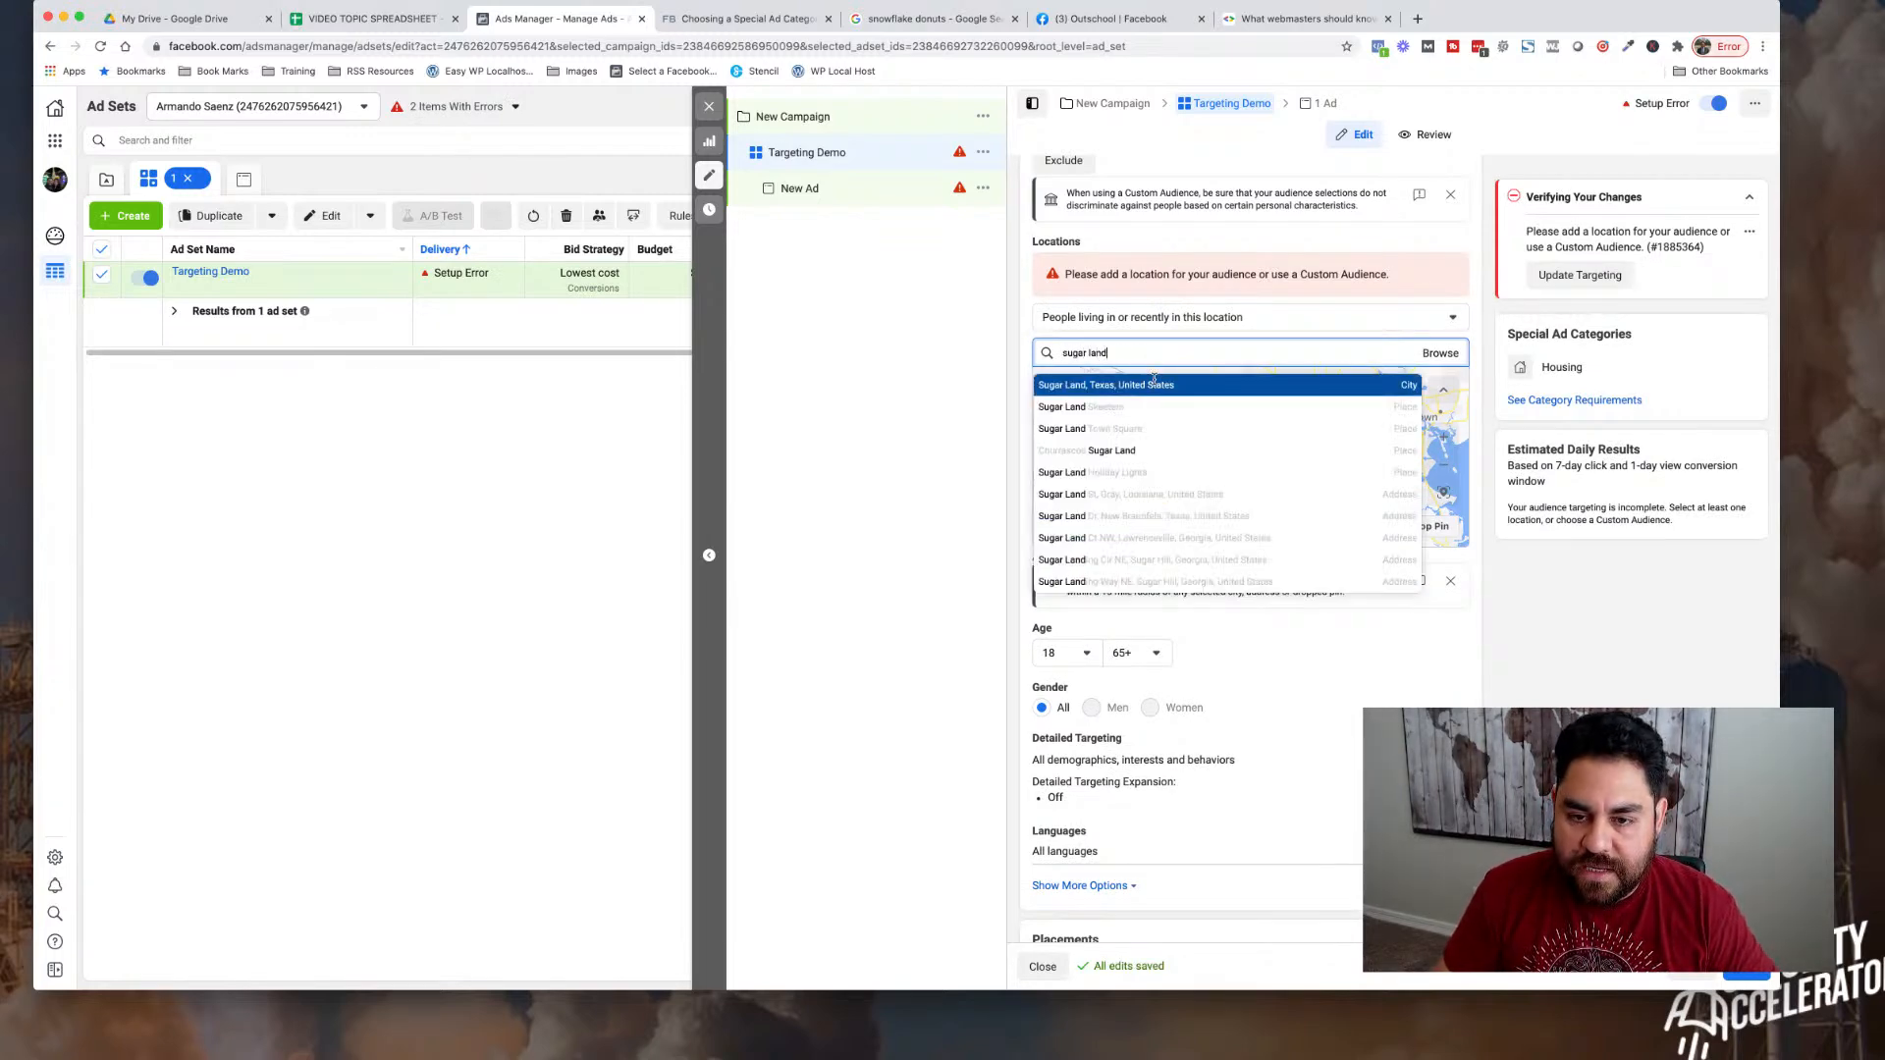
click(1153, 384)
click(1227, 335)
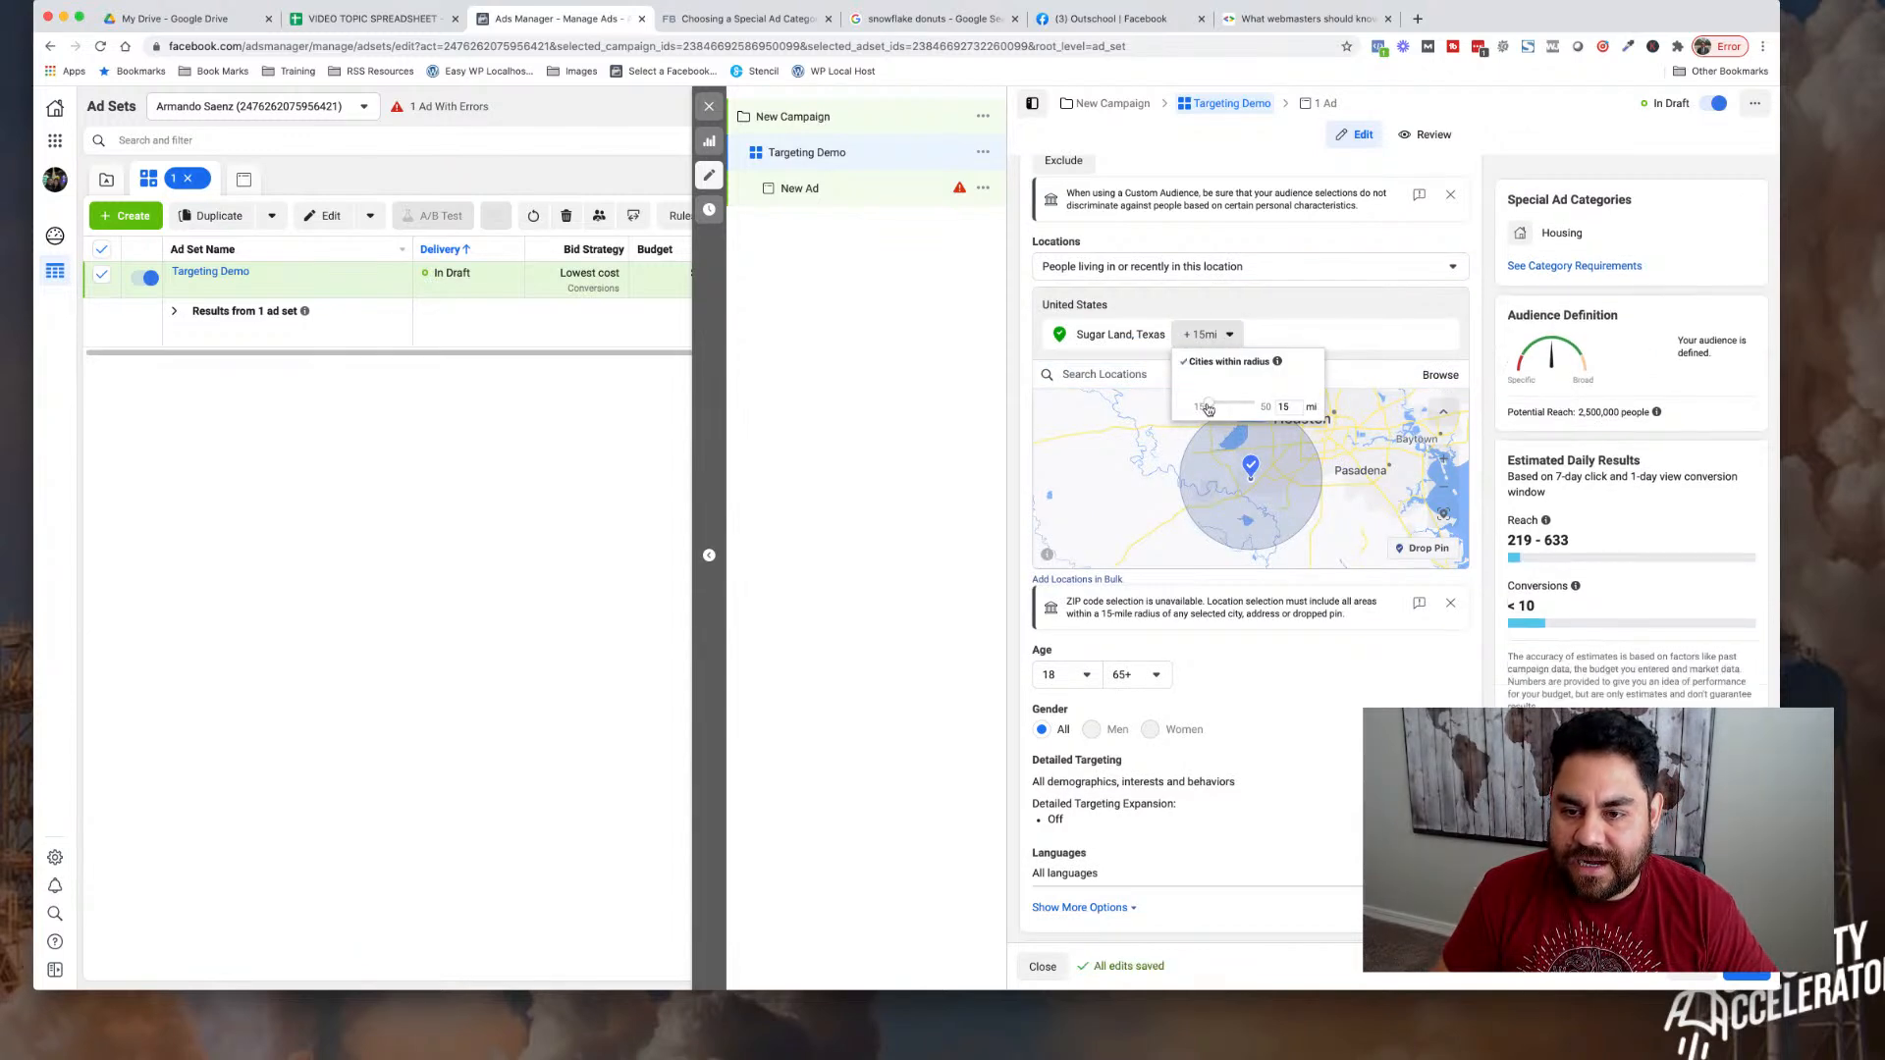
click(1348, 358)
- Add the Houston DMA market to the targeted locations and check its extra options
click(1206, 375)
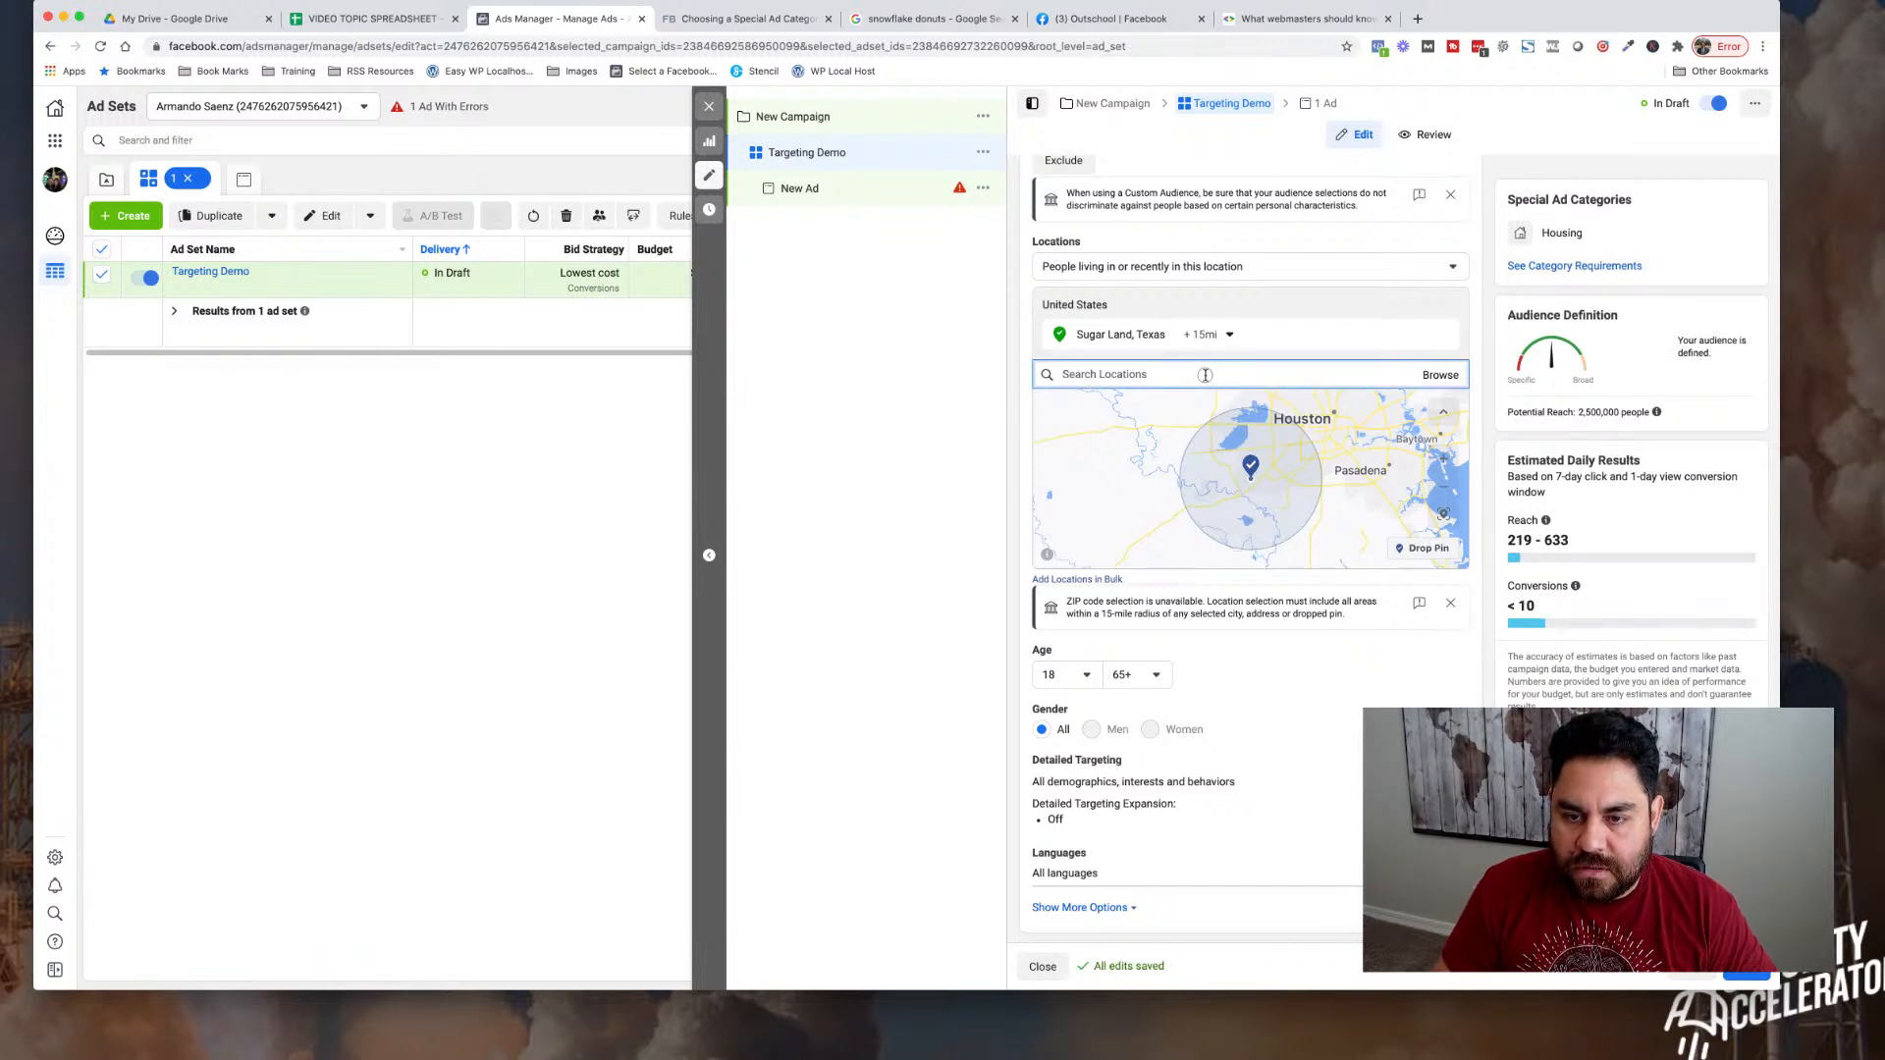
text(houston)
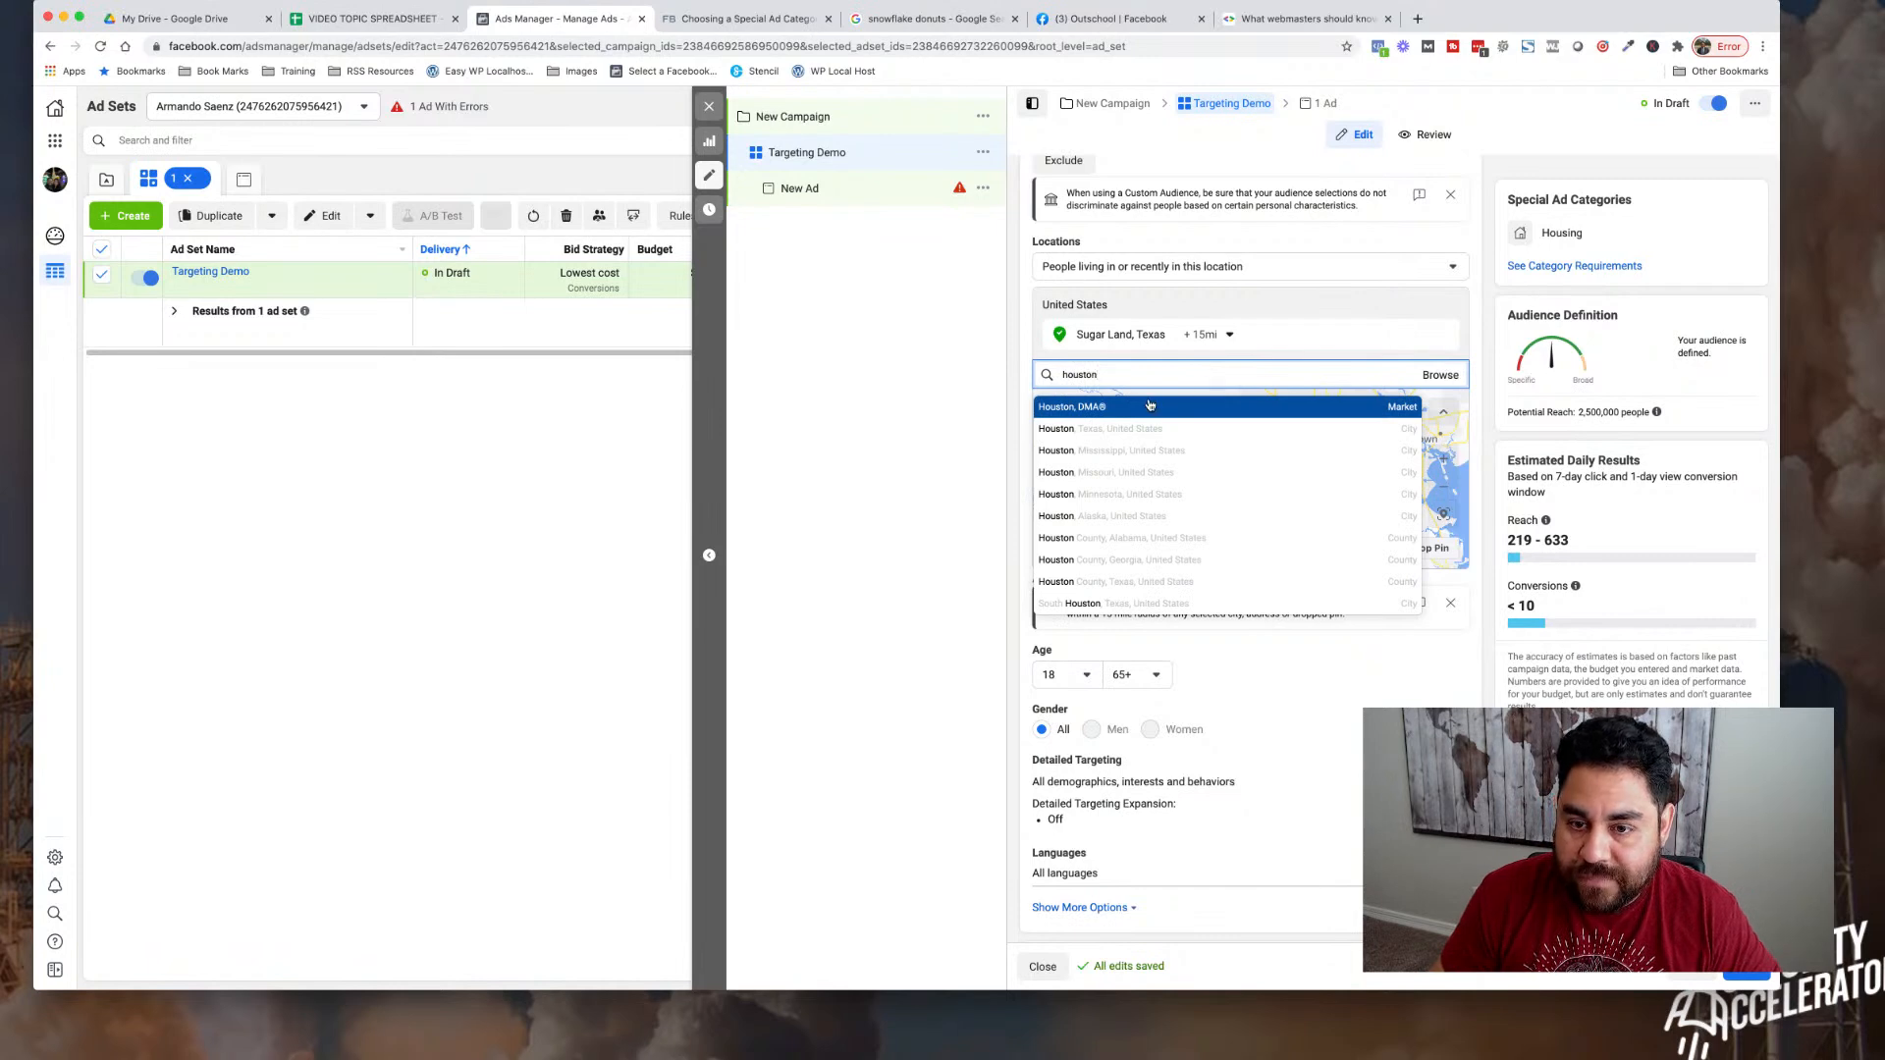
click(1147, 408)
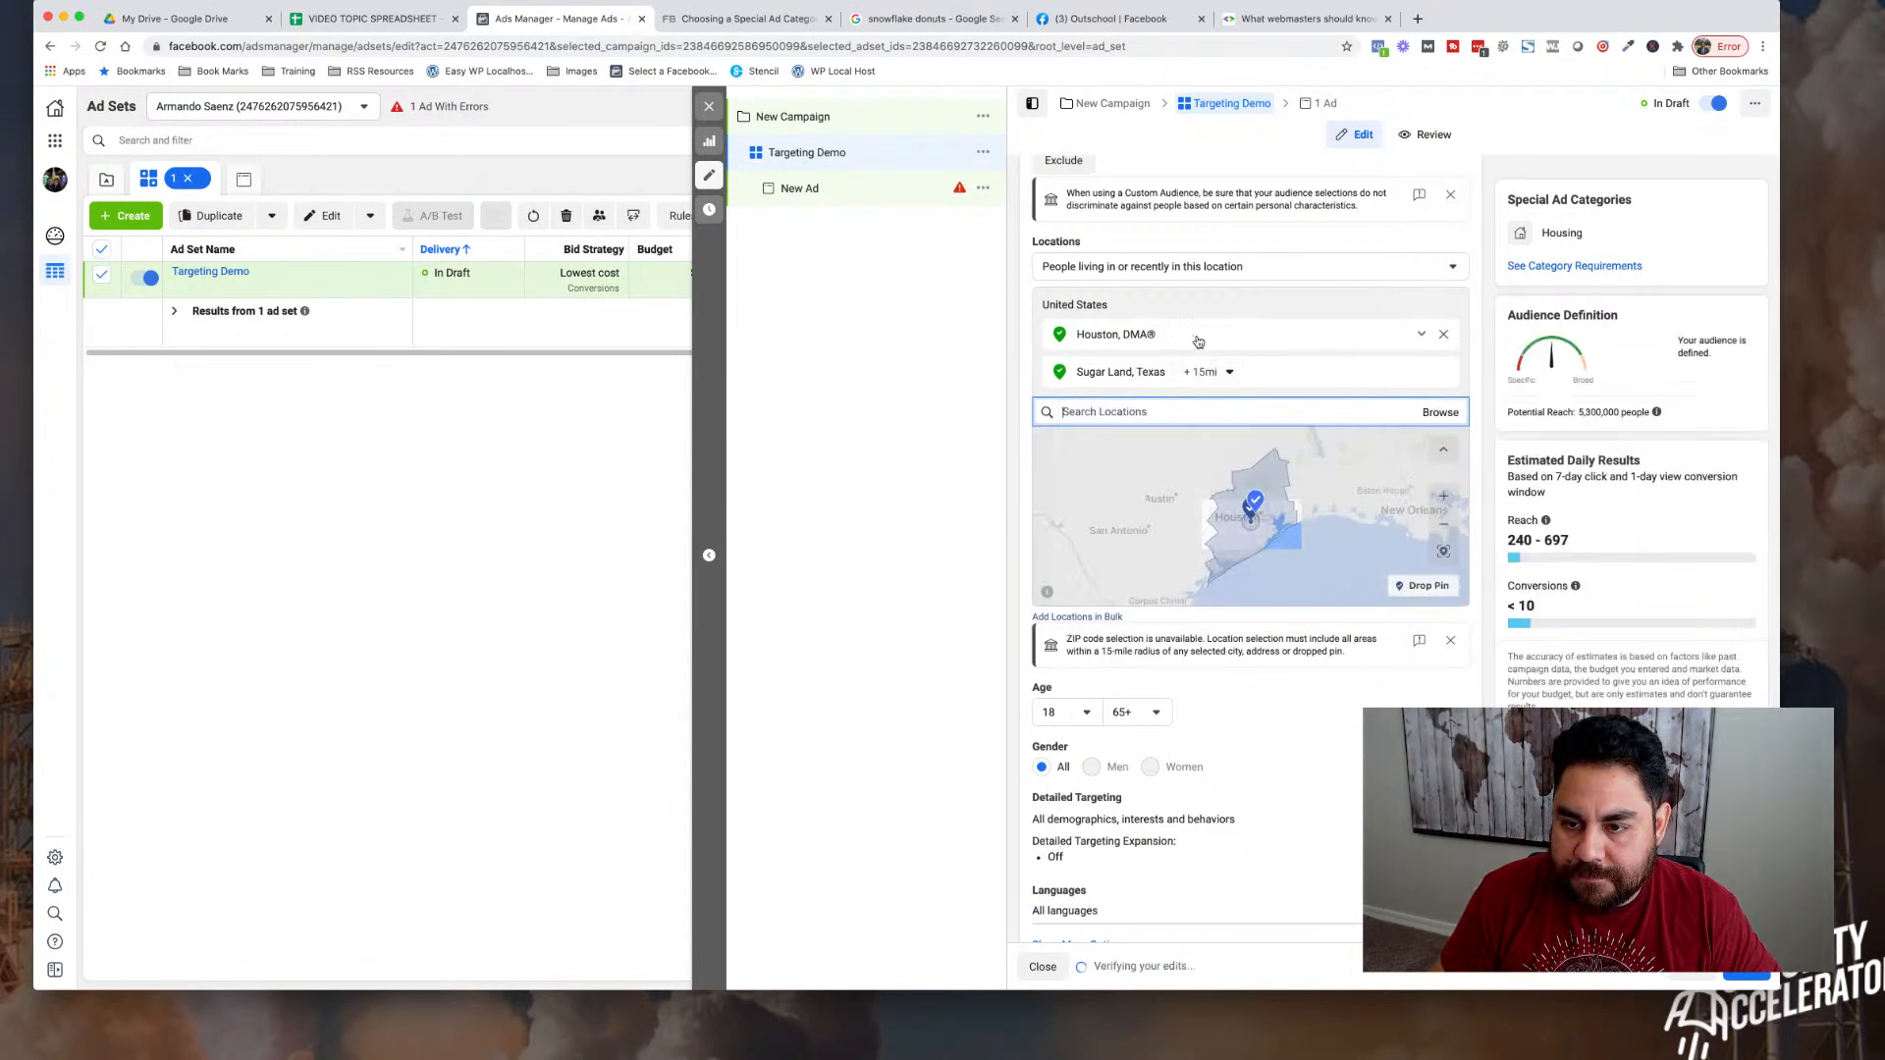
click(1422, 338)
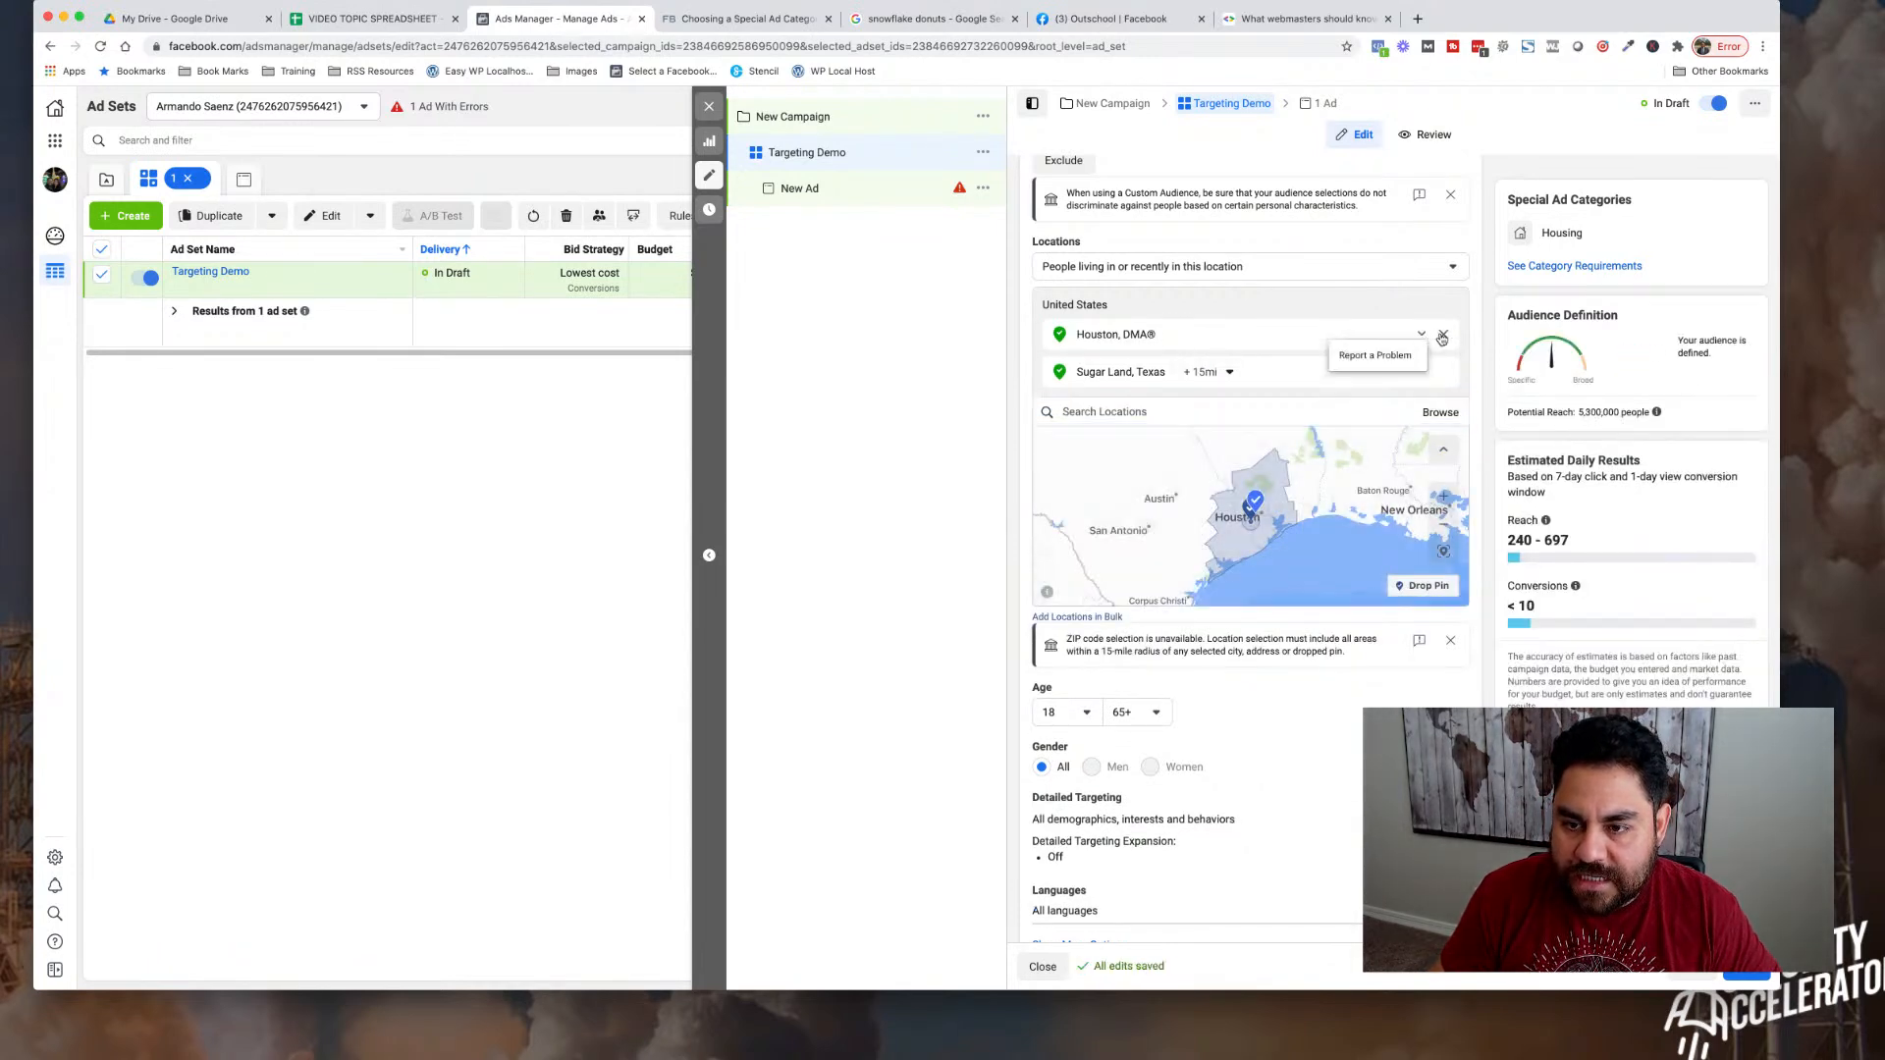
click(1287, 330)
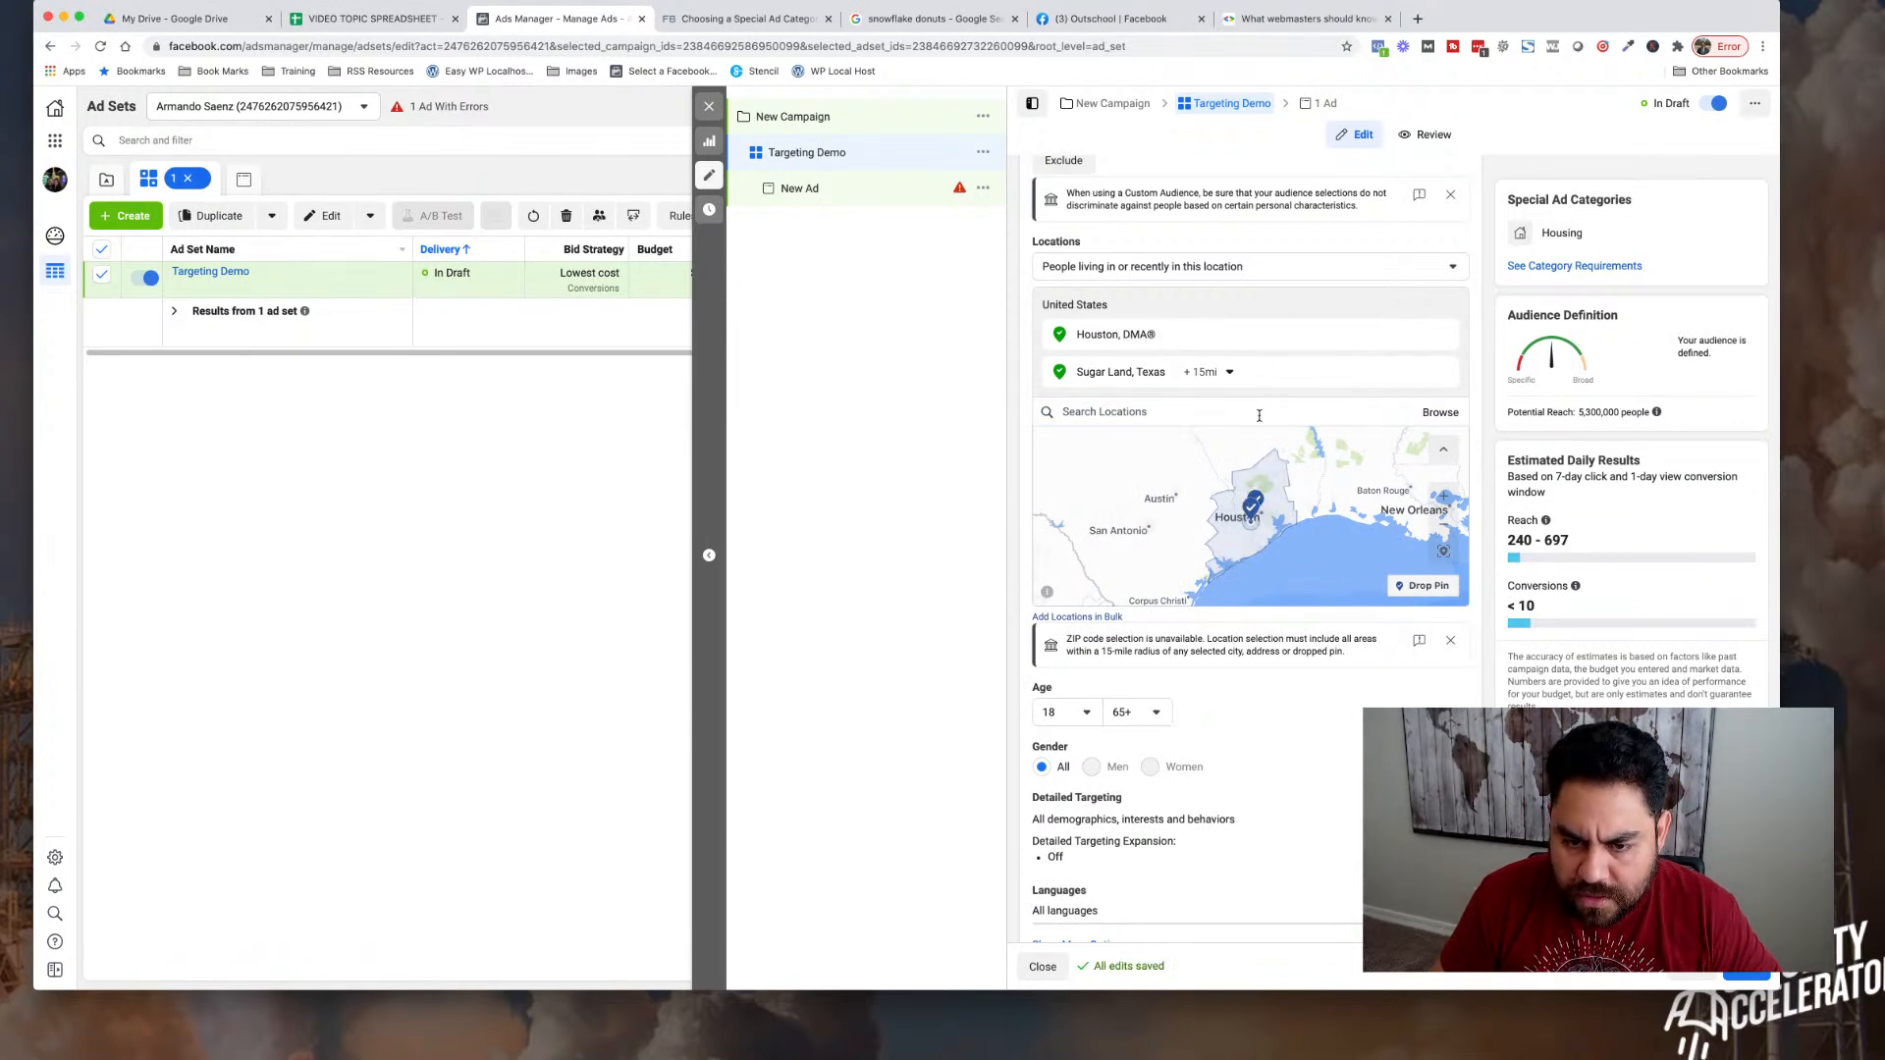
- Drop a location pin on the map northeast of Houston
scroll(1323, 601, down, 2)
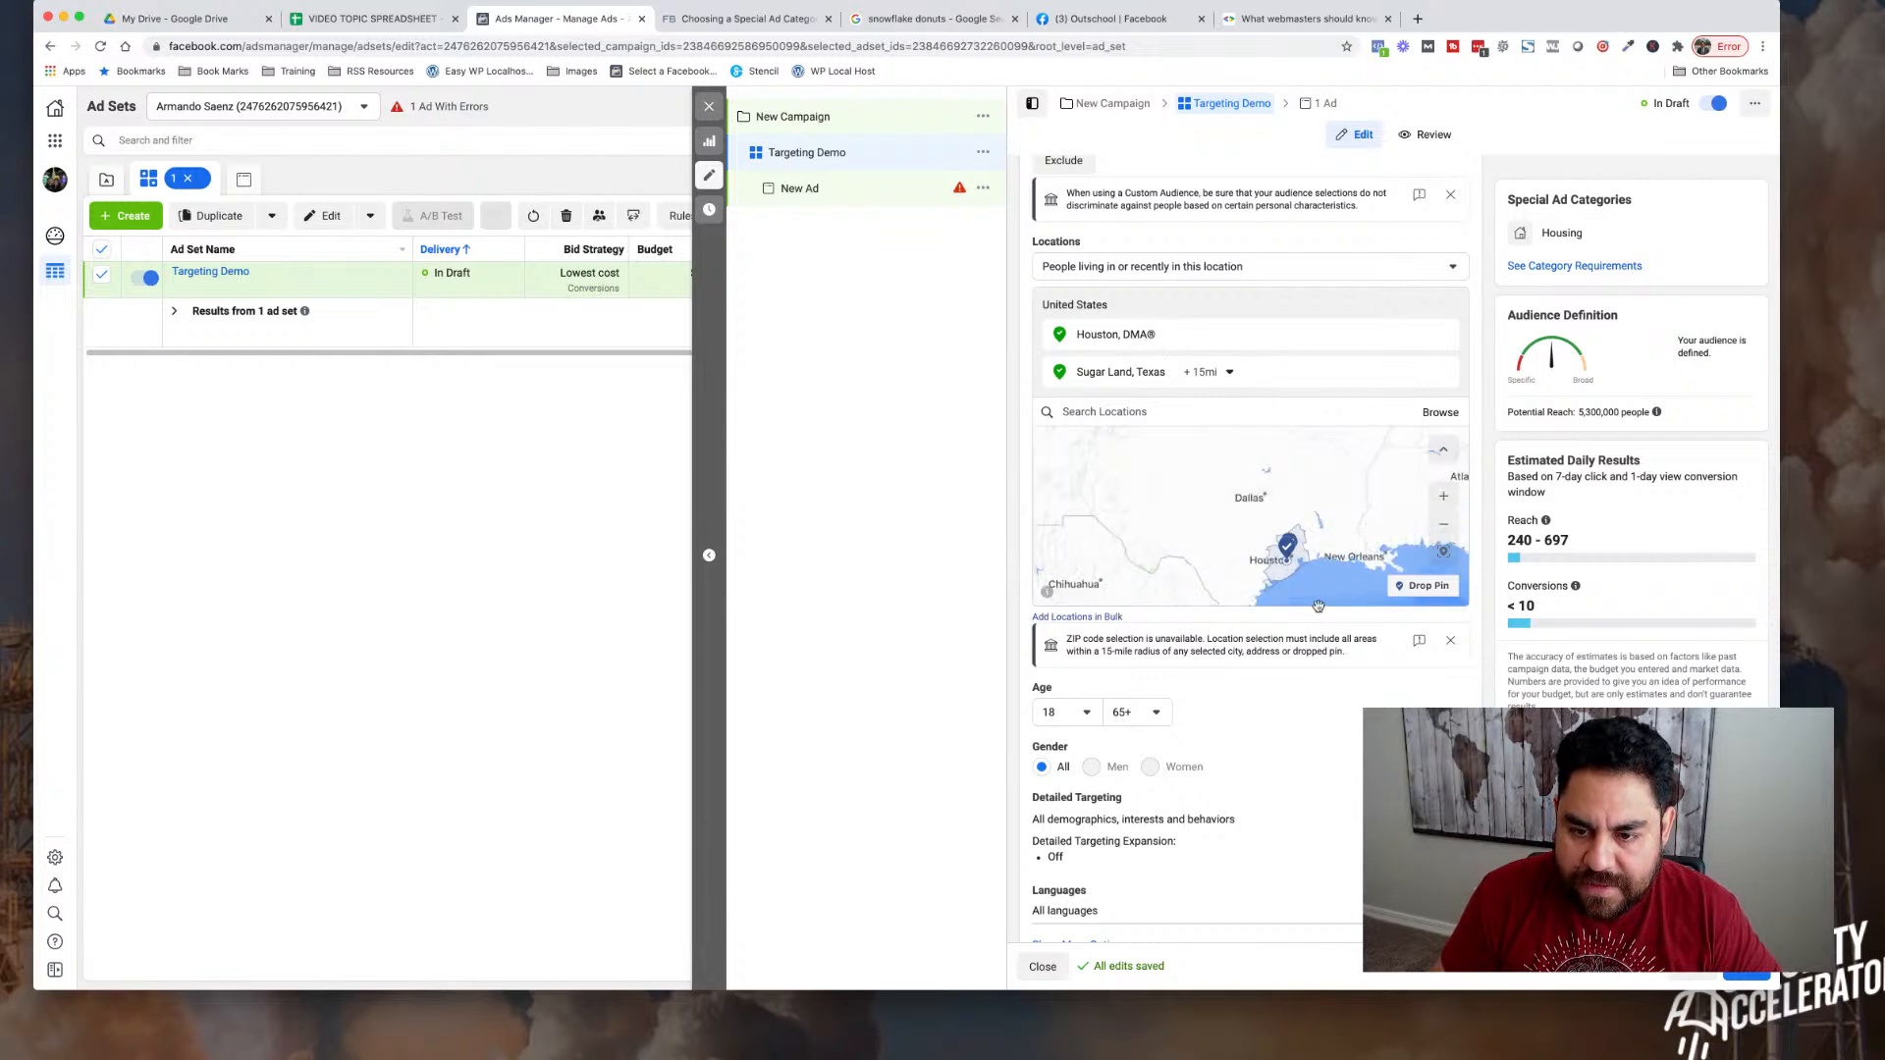
scroll(1267, 523, up, 2)
drag(1299, 534, 1181, 442)
drag(1241, 503, 1241, 473)
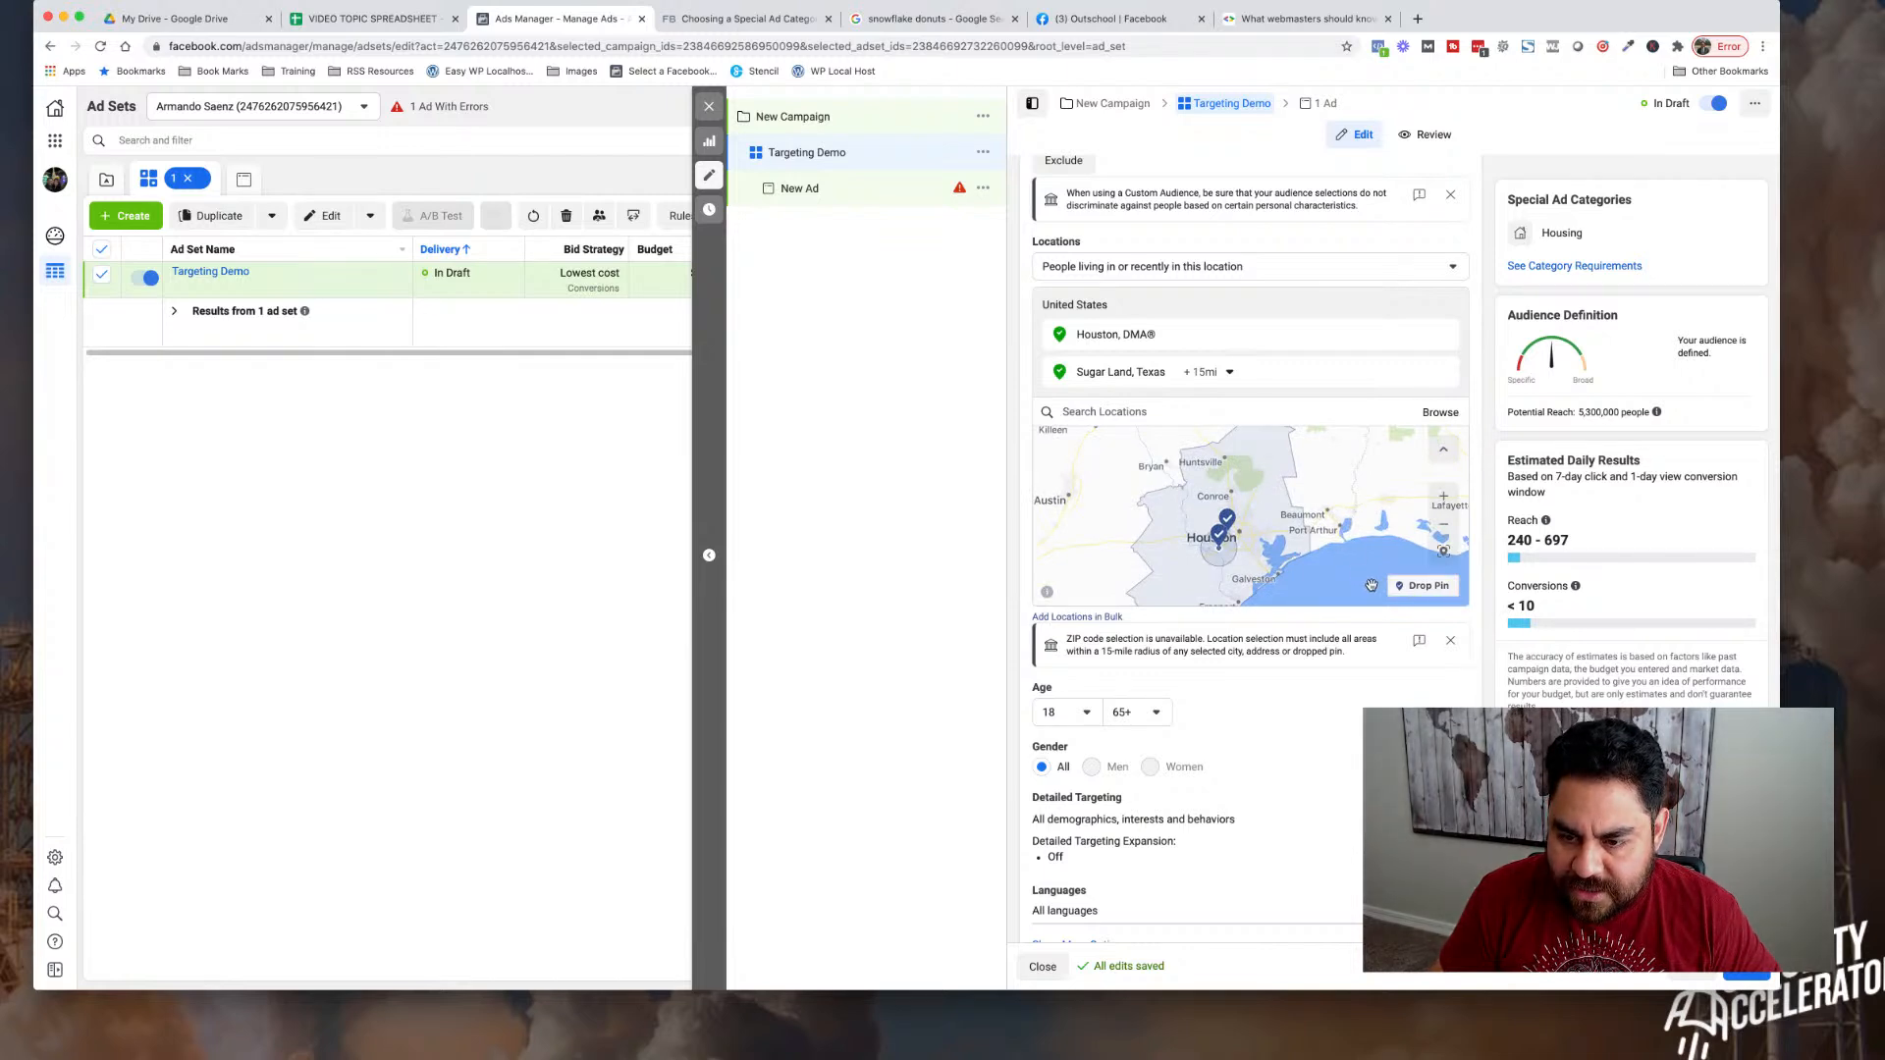
click(1423, 585)
click(1270, 501)
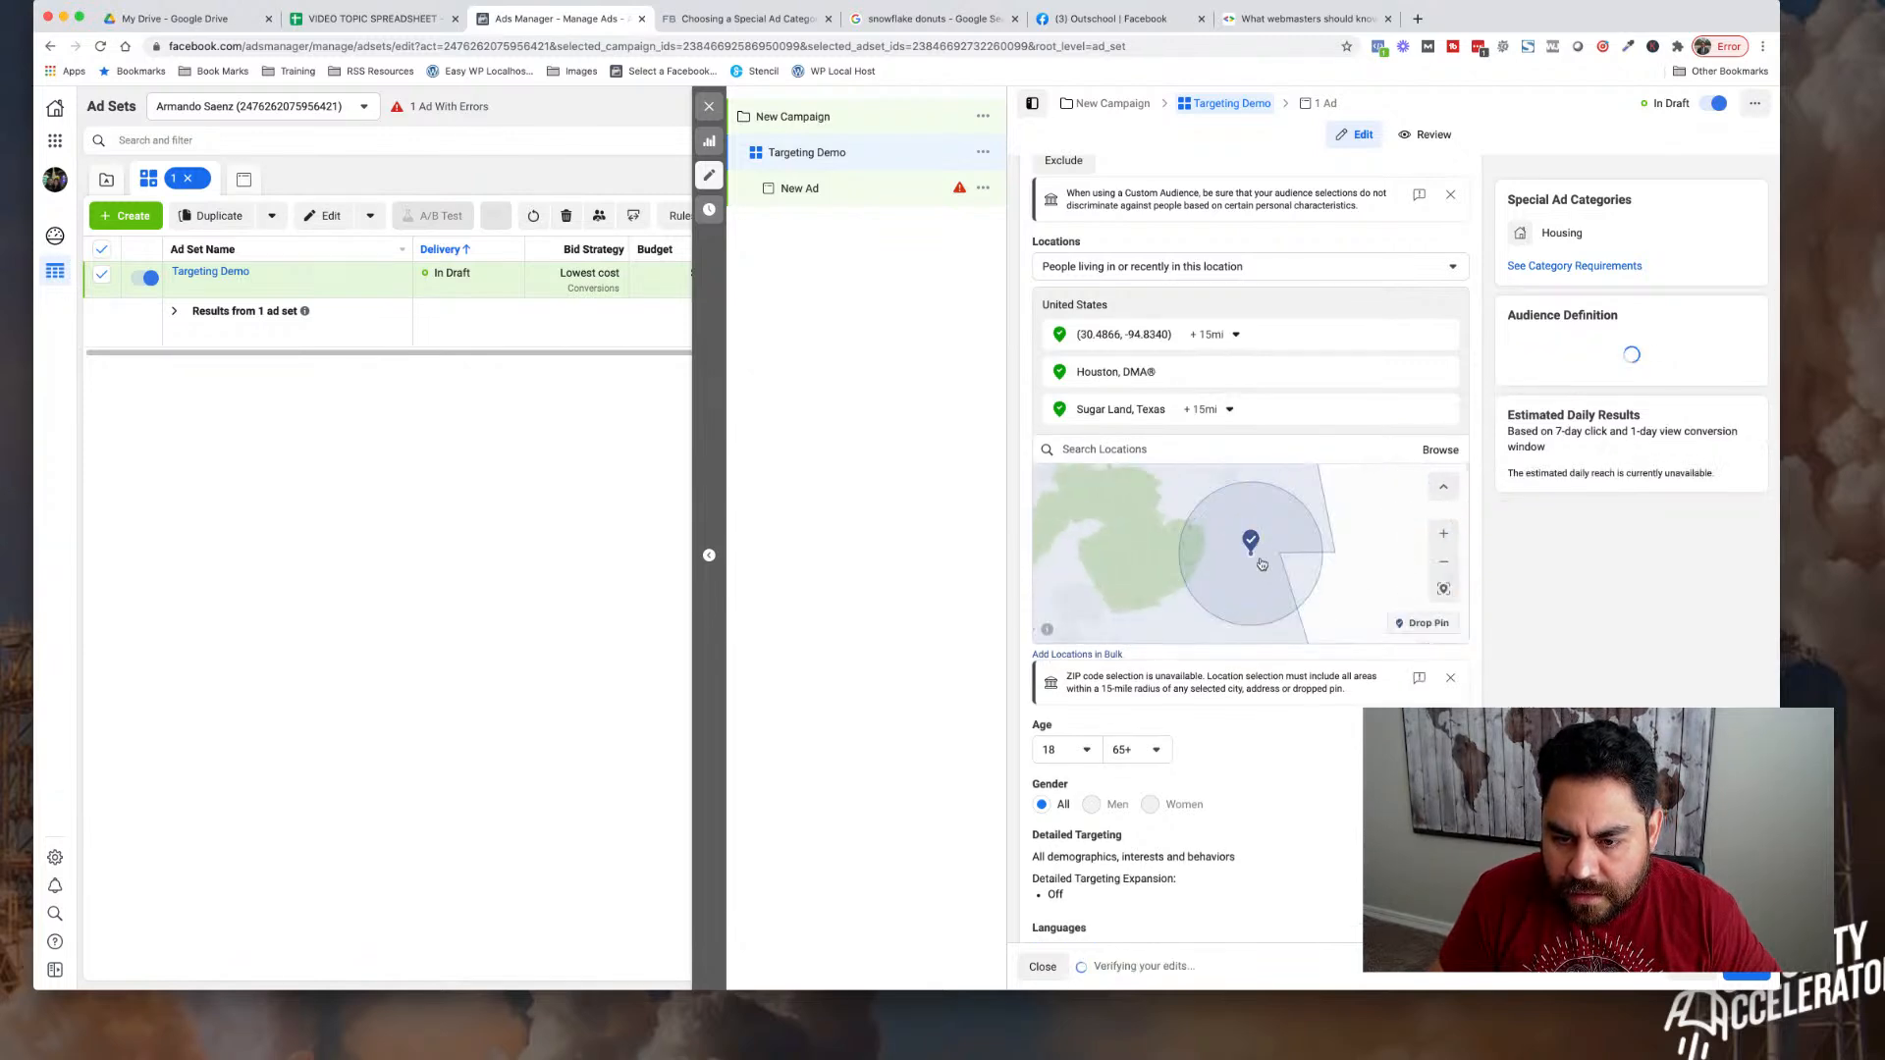
click(1297, 499)
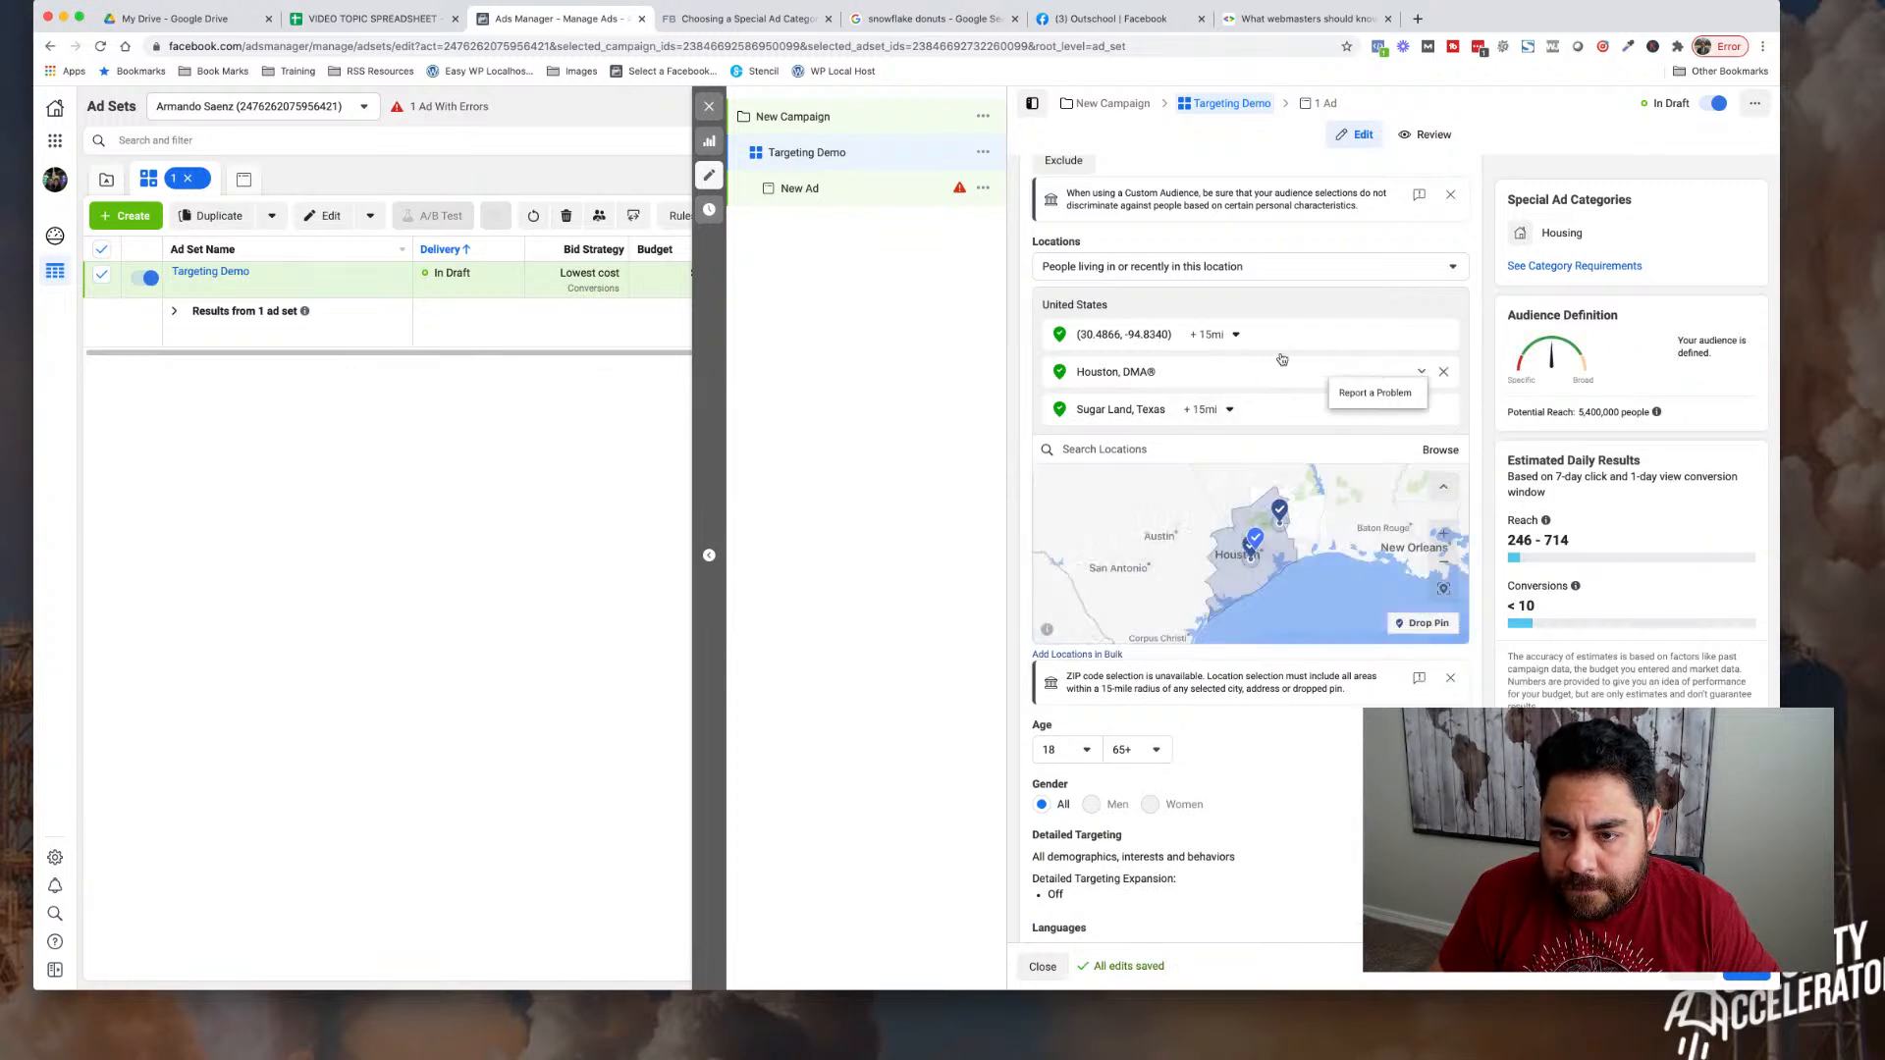
- Check the dropped pin's radius and extra options and the location type choices for an exclusion setting
click(1237, 335)
click(1420, 335)
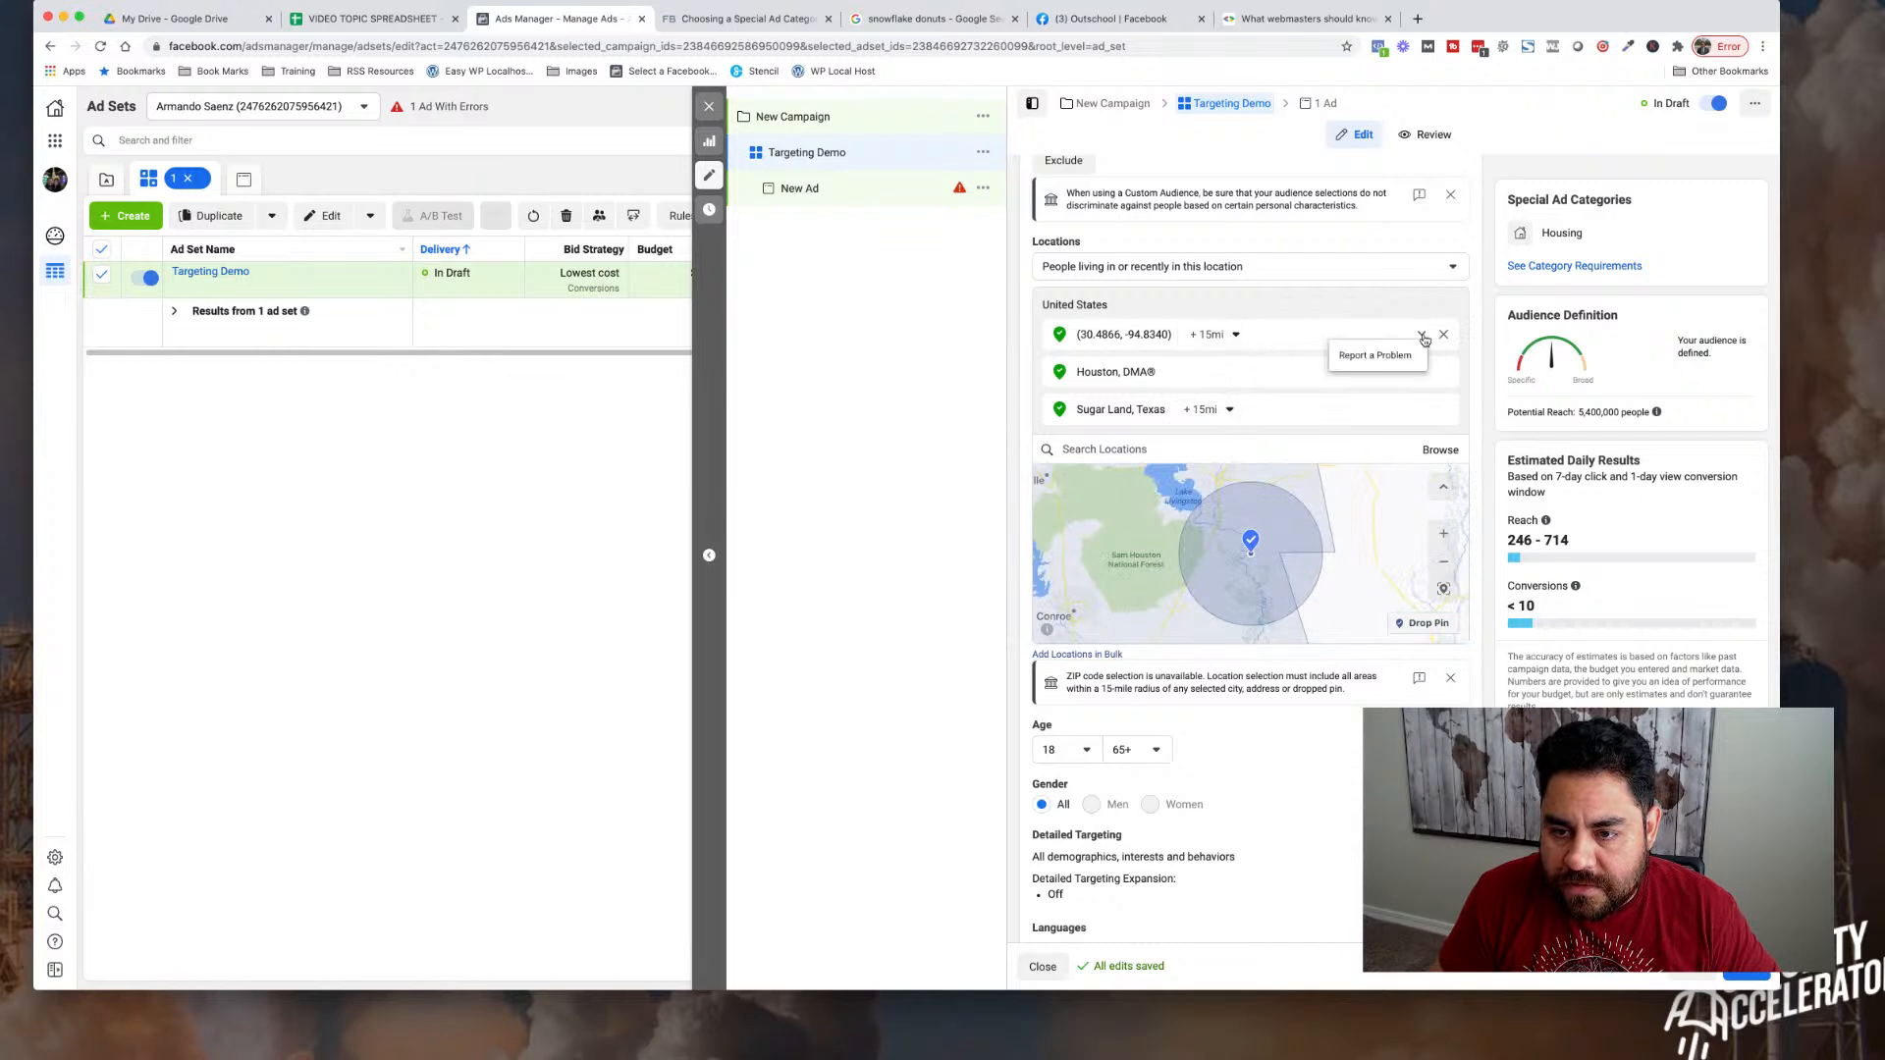
click(1452, 267)
click(1468, 273)
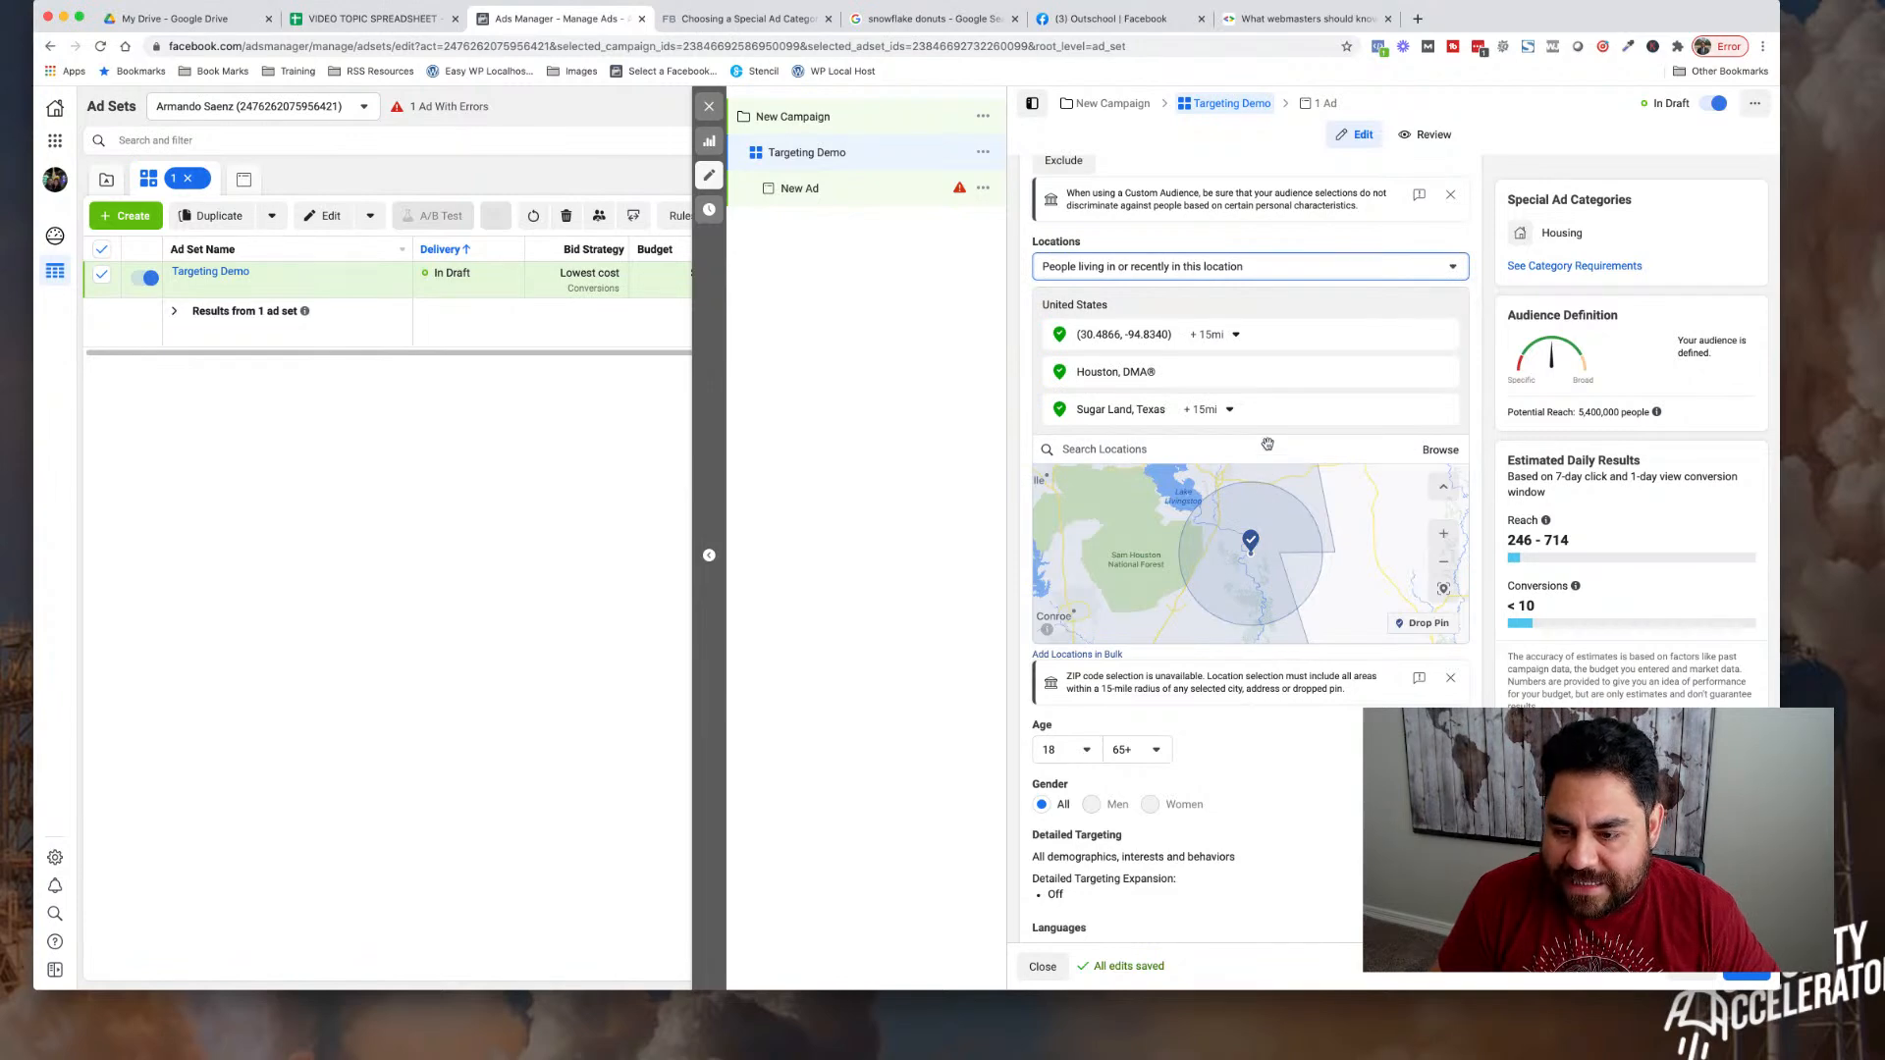
- Remove the dropped pin and the Houston DMA market from the targeted locations
click(1444, 337)
click(1444, 338)
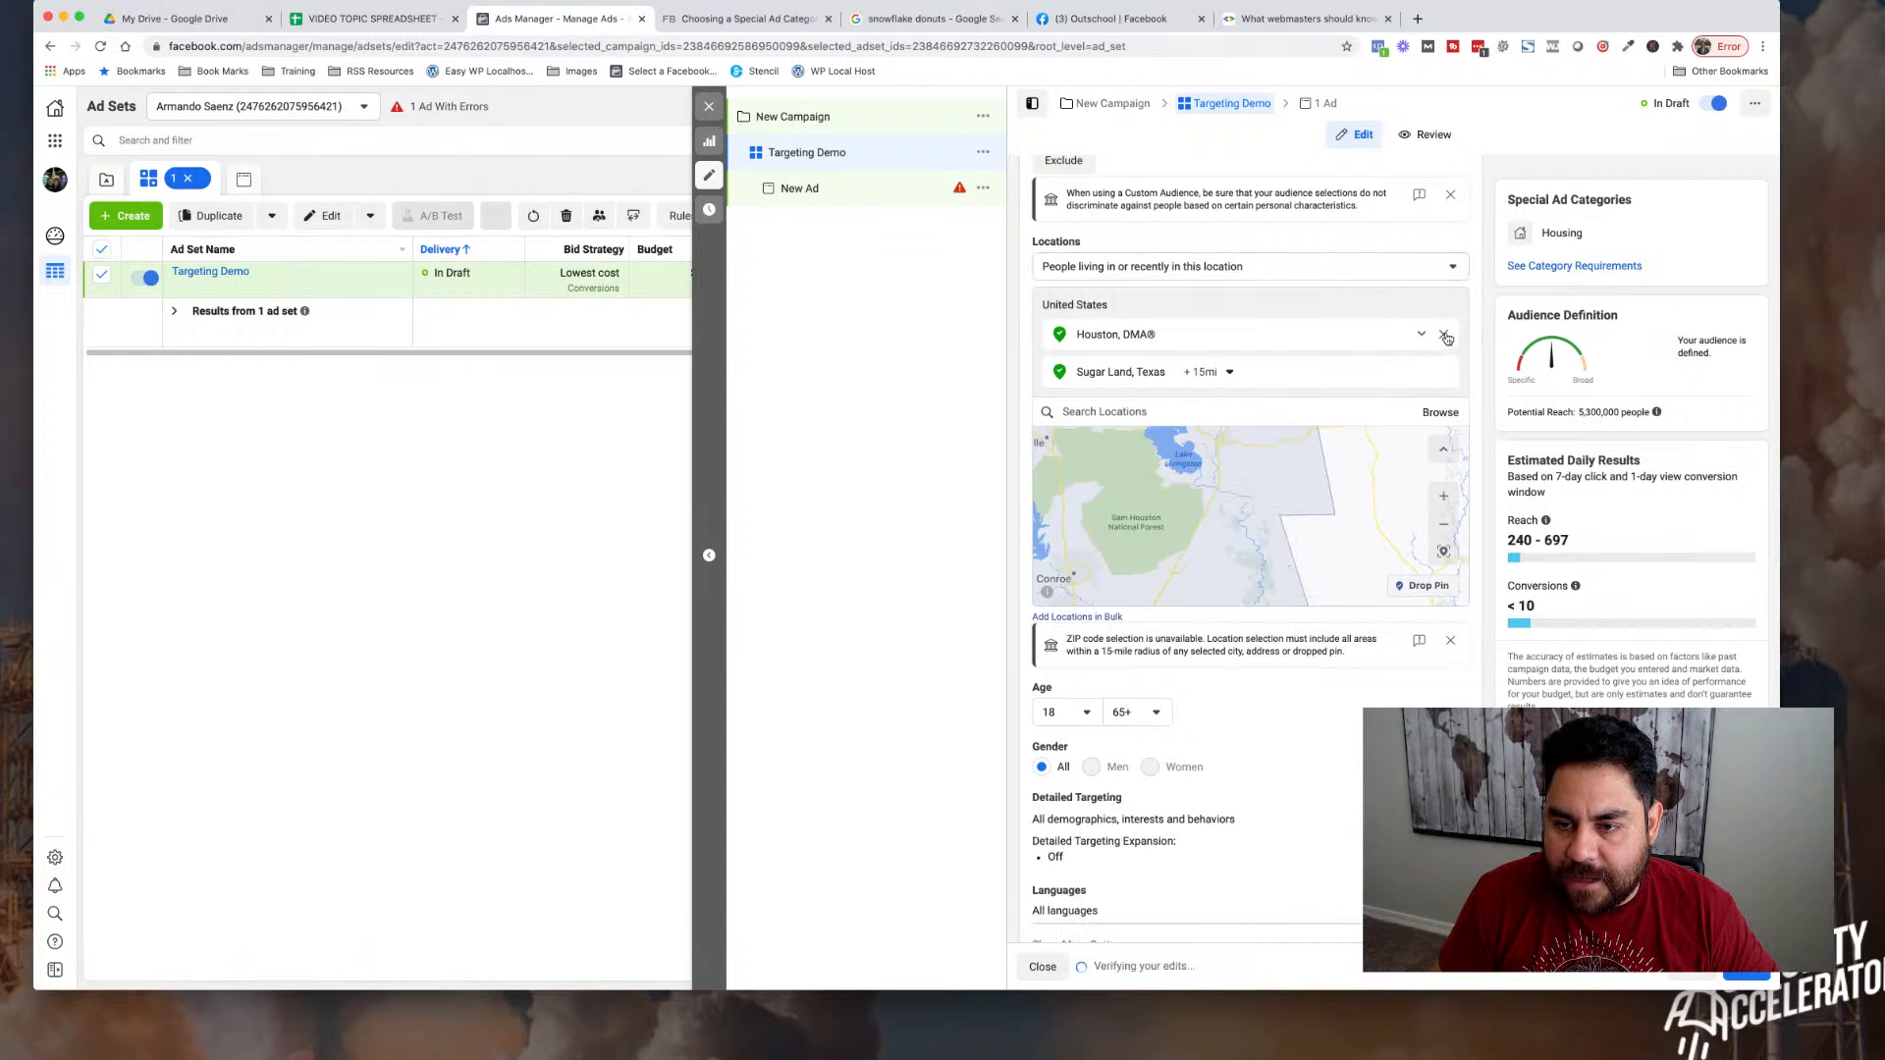
click(1445, 338)
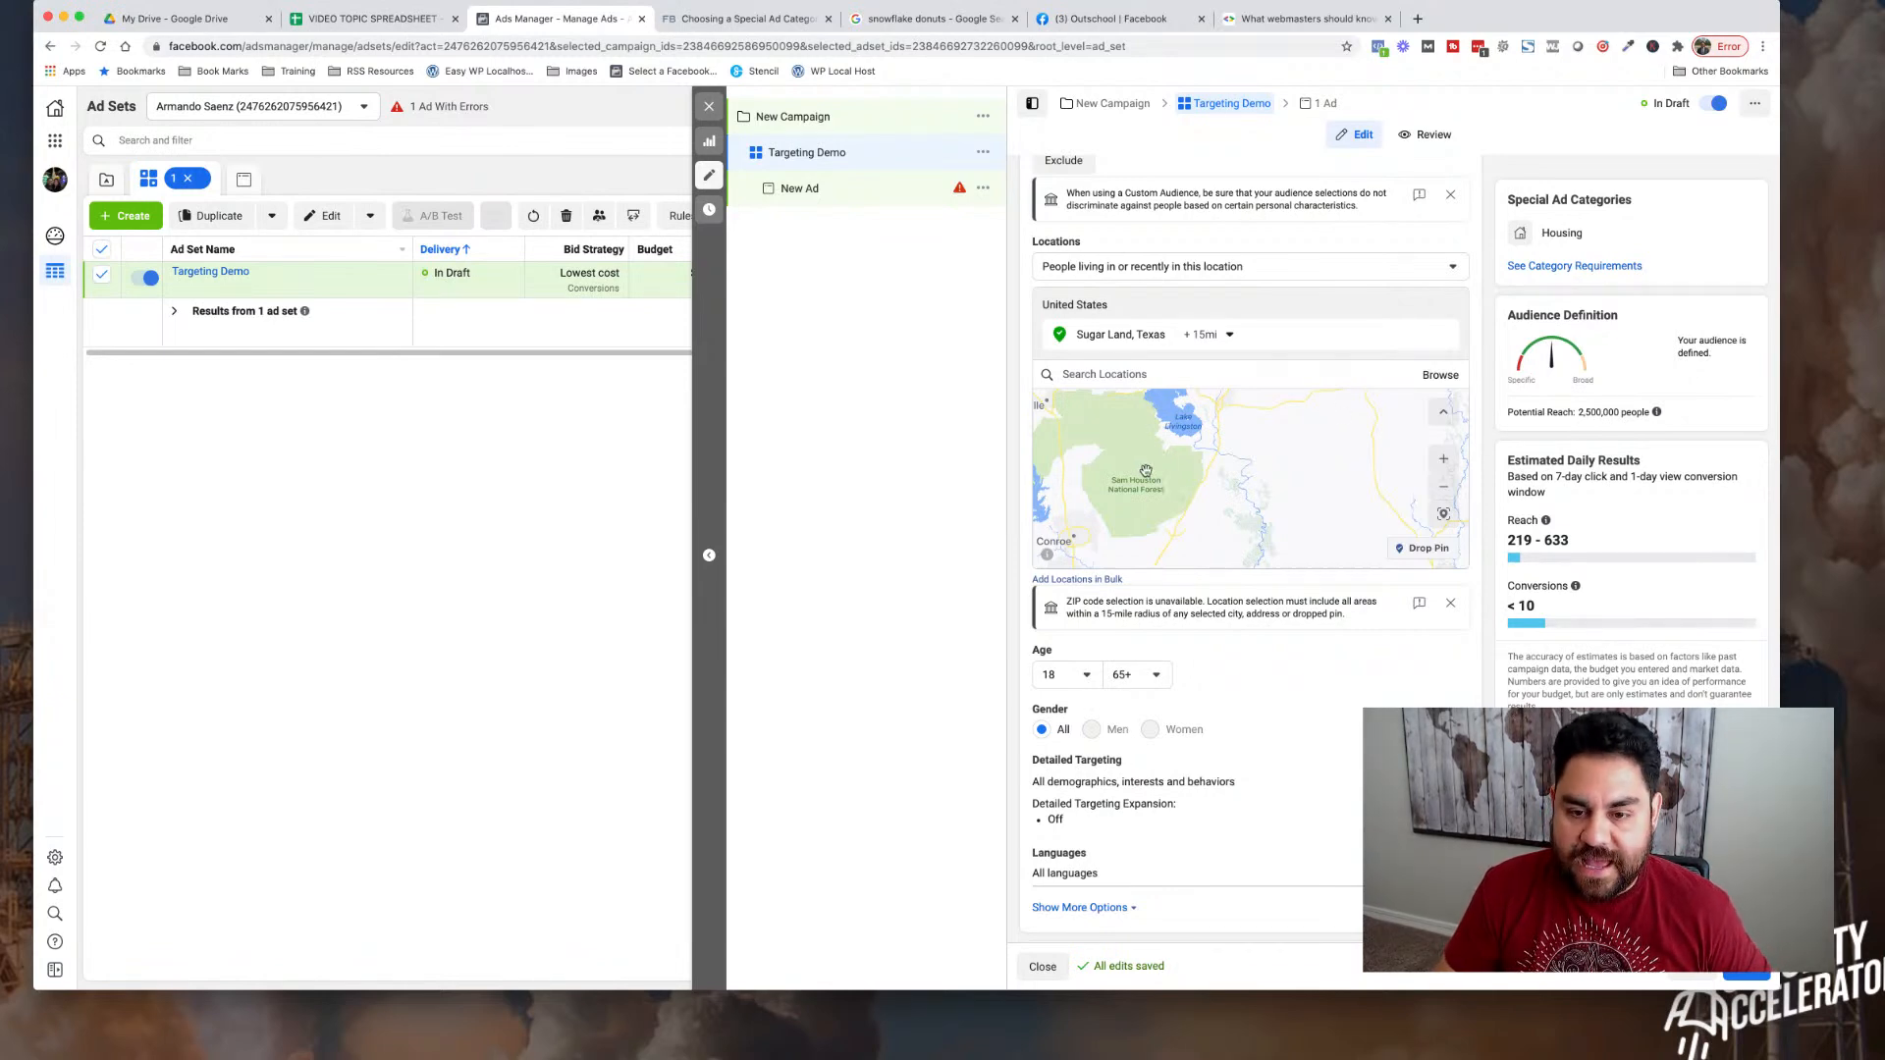
- Expand the additional audience options below Languages to review the Connections setting
scroll(1260, 762, down, 5)
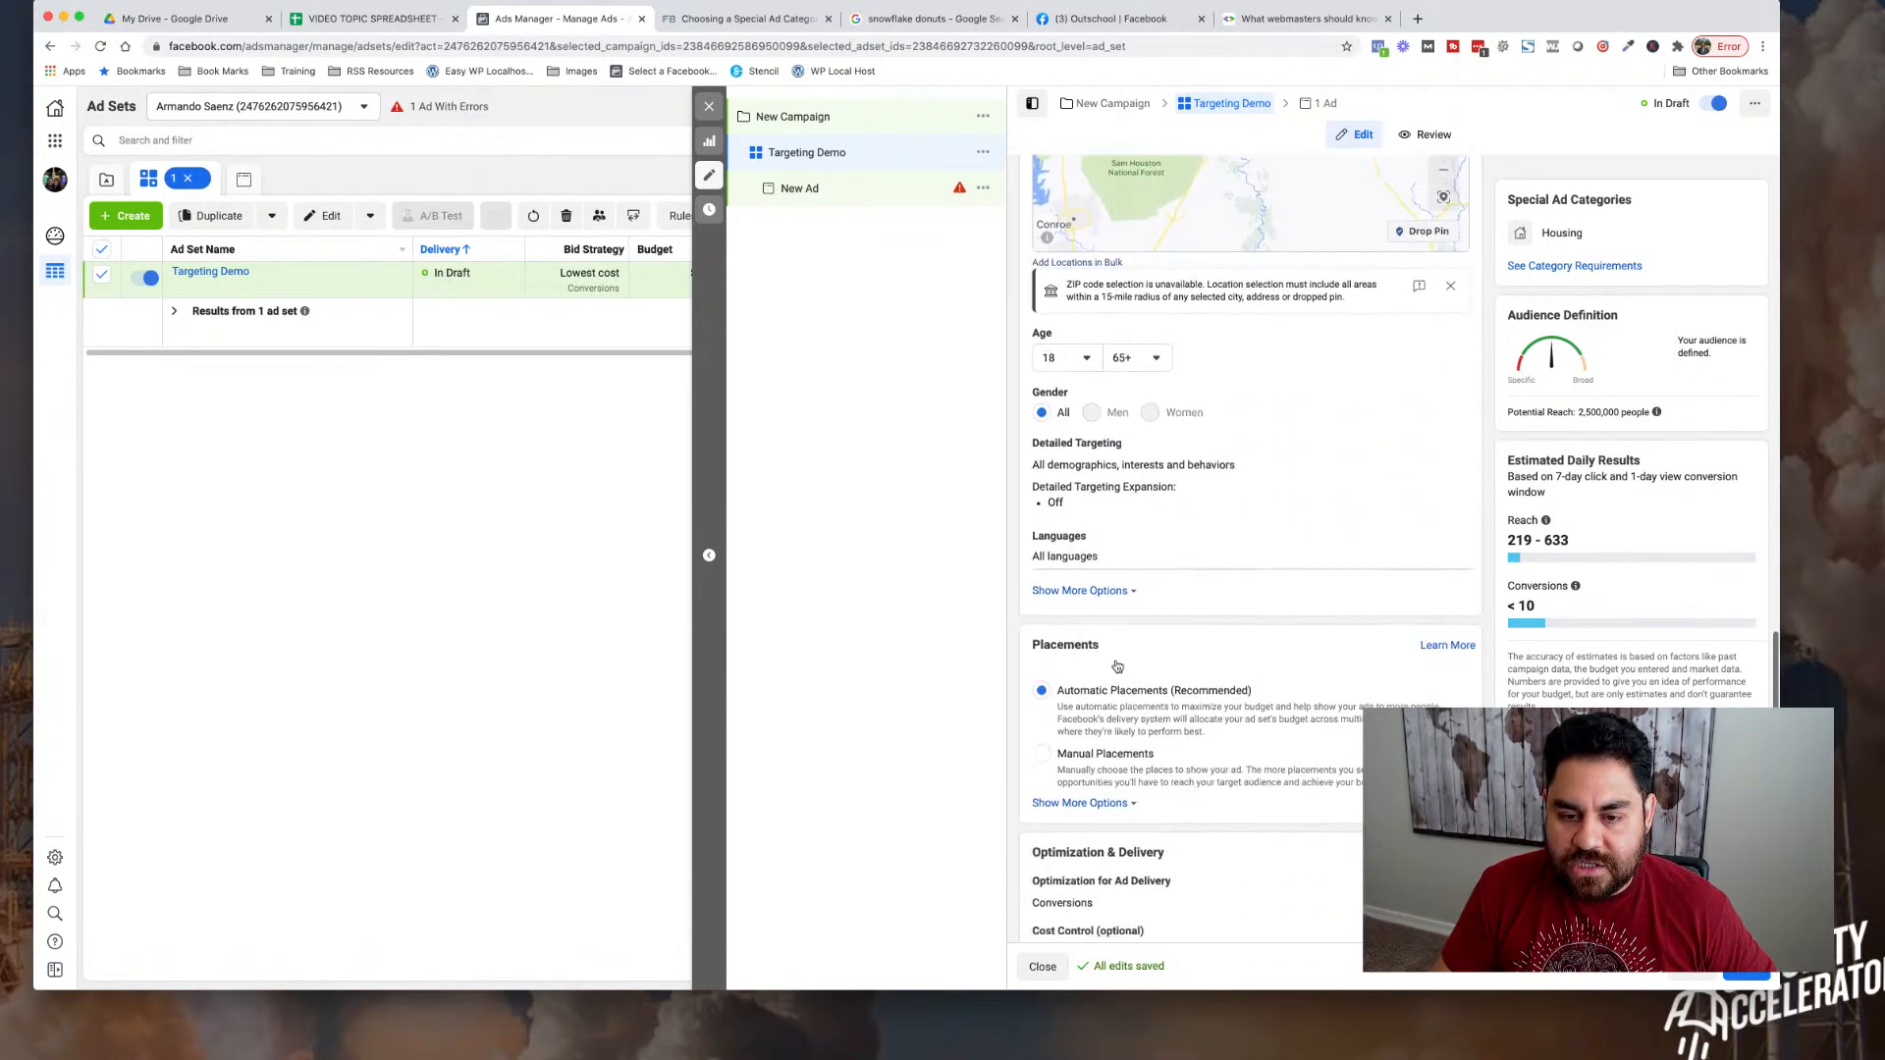
click(1083, 591)
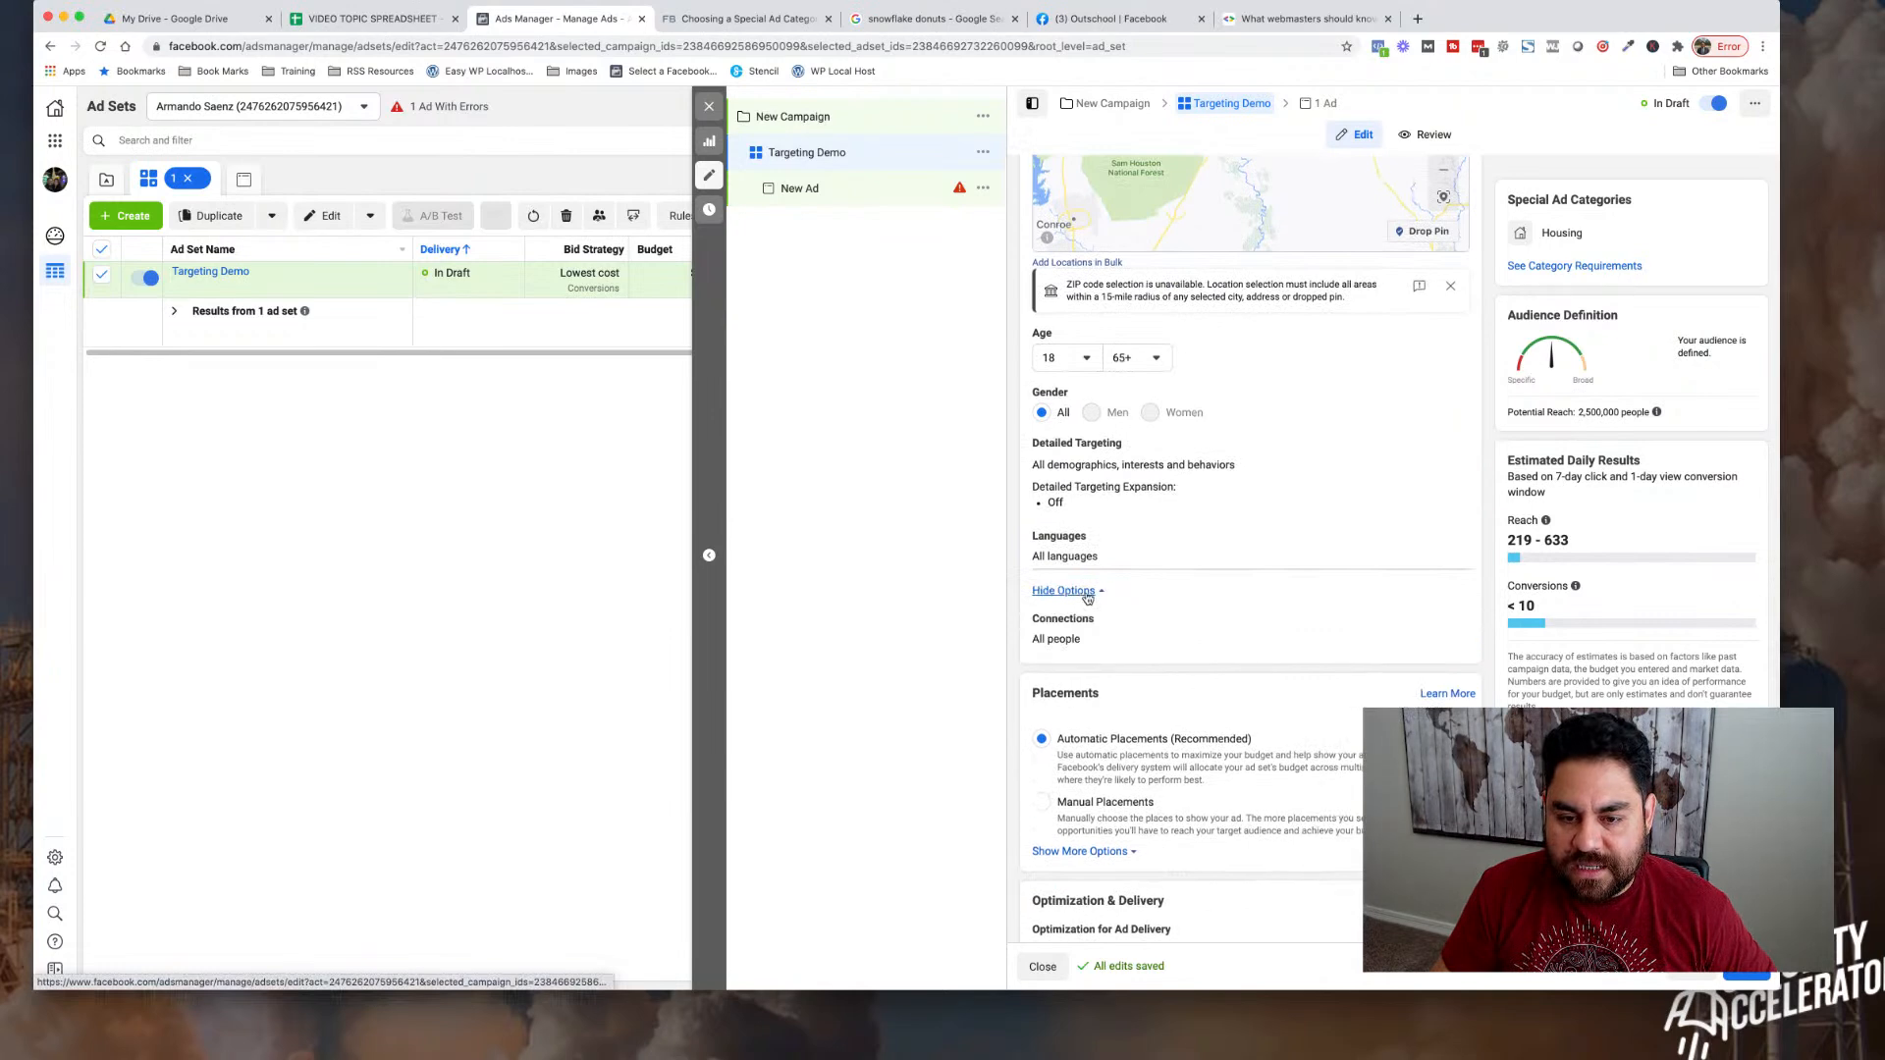
- Open the detailed targeting setting for editing and check which demographics, interests or behaviors it suggests
scroll(1155, 647, down, 3)
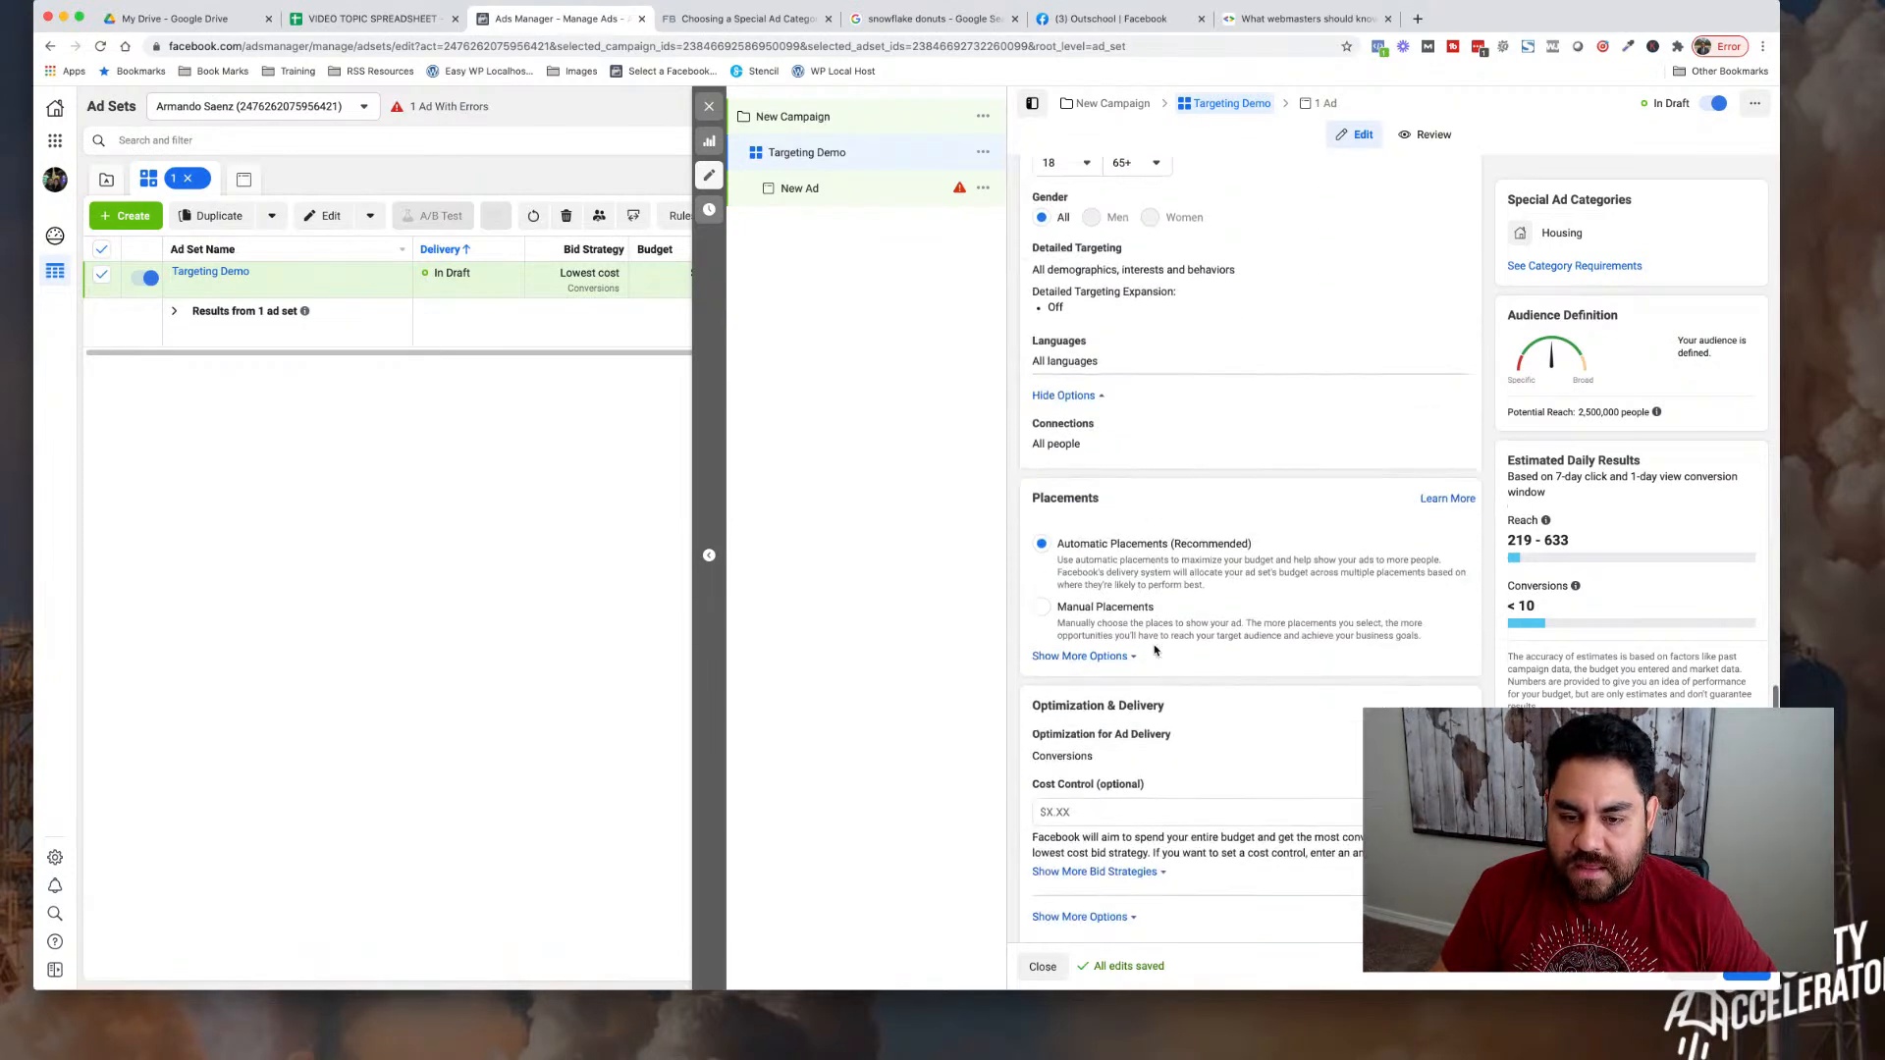
scroll(1155, 647, up, 1)
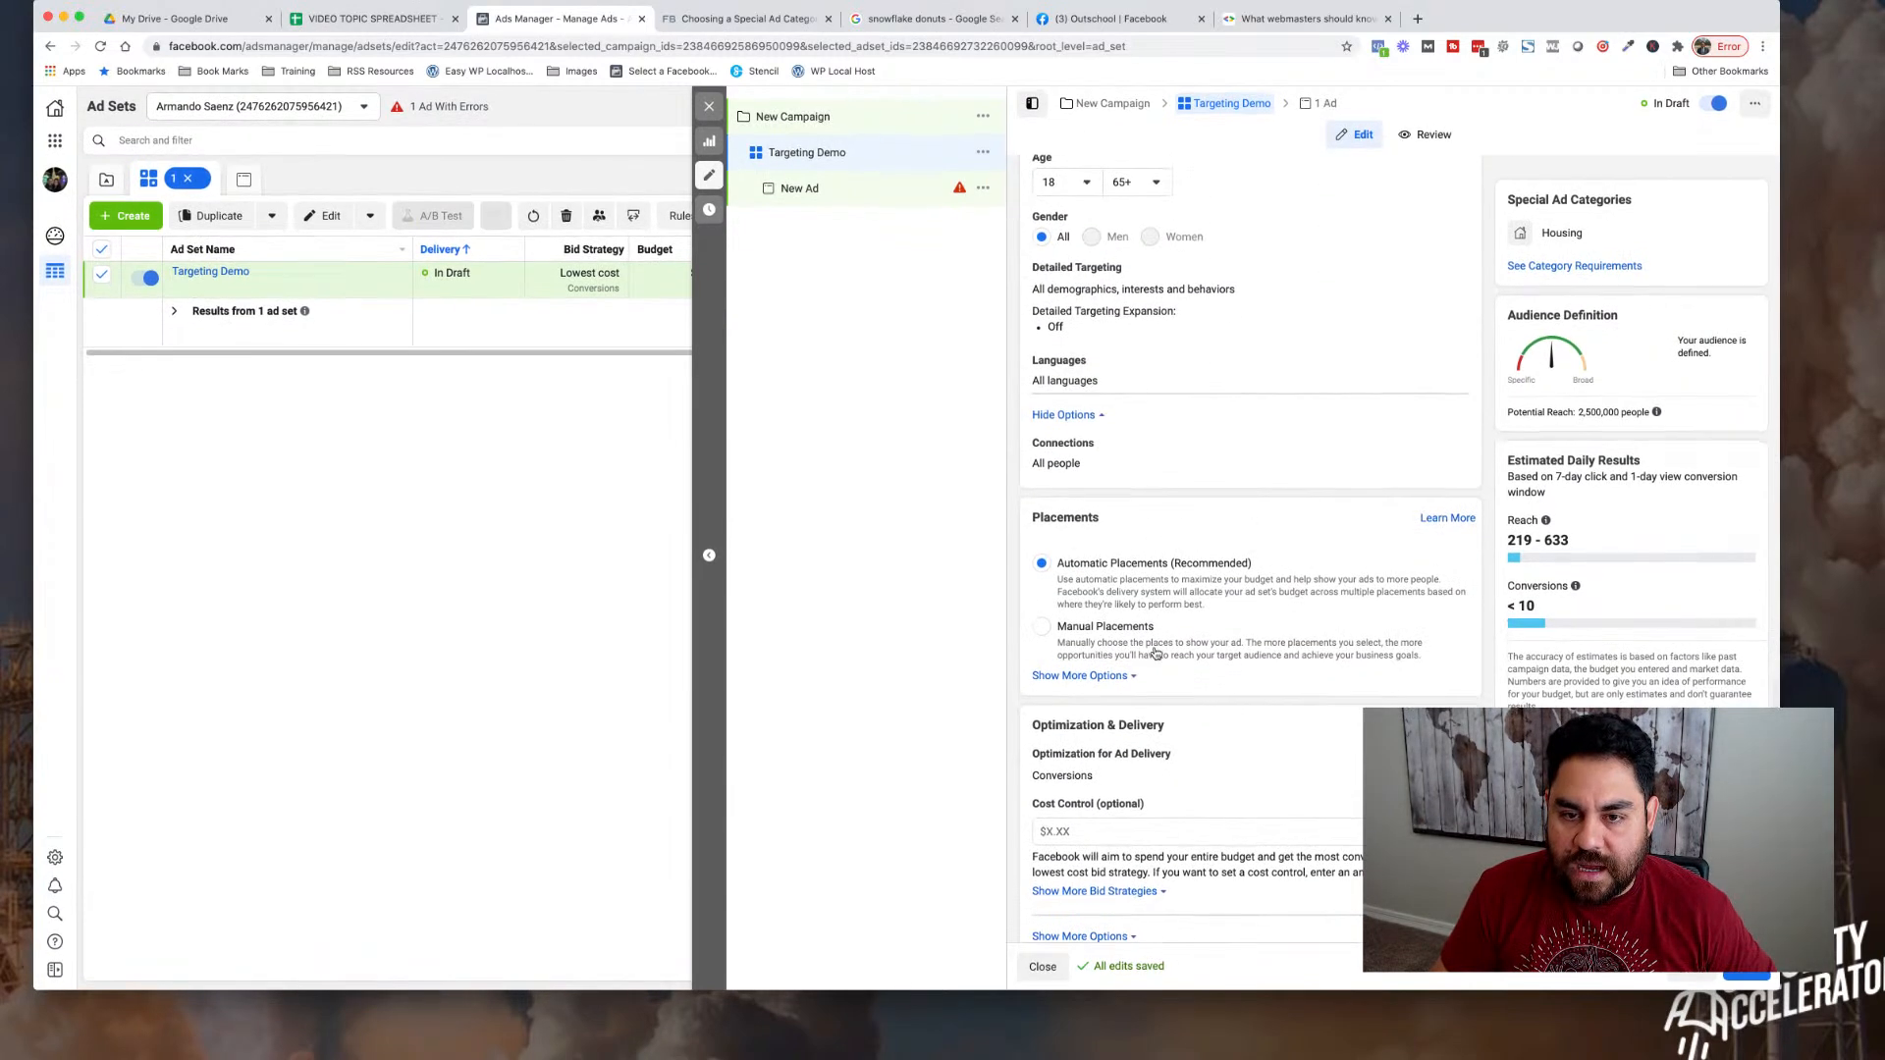
click(1444, 272)
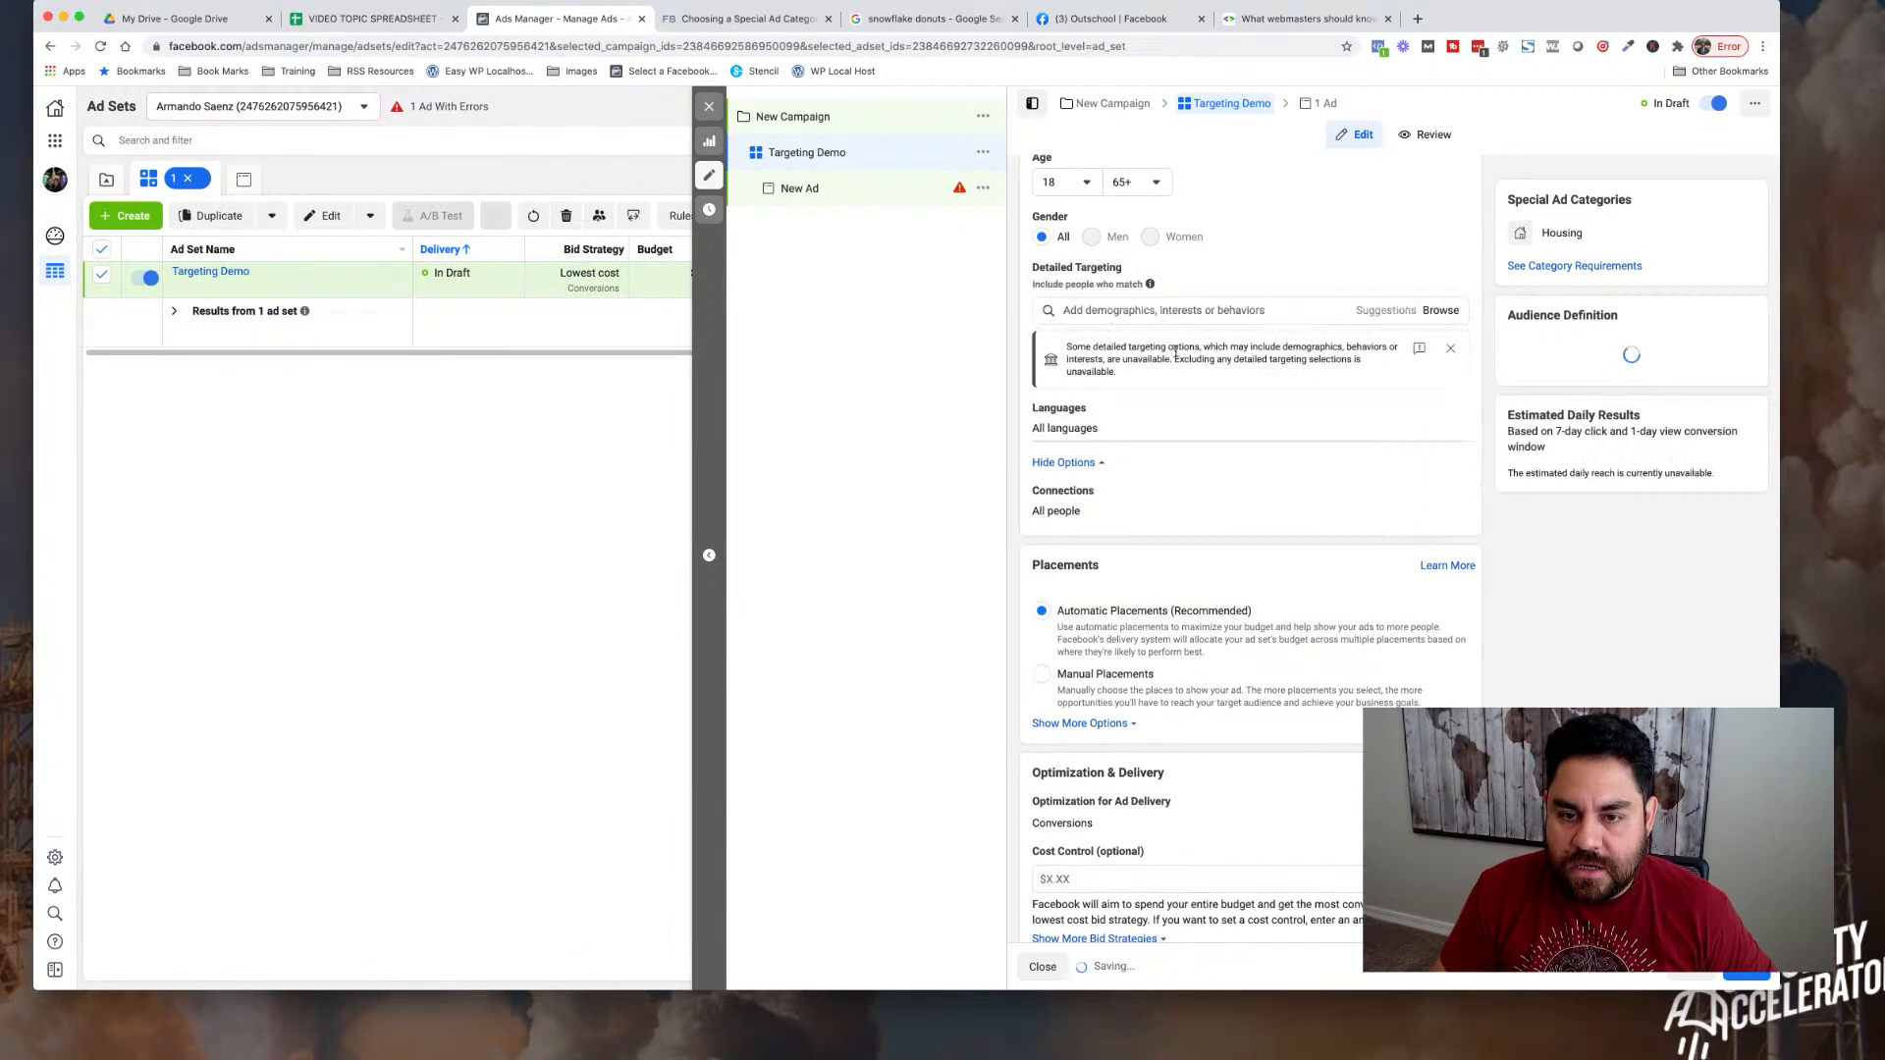
click(1189, 310)
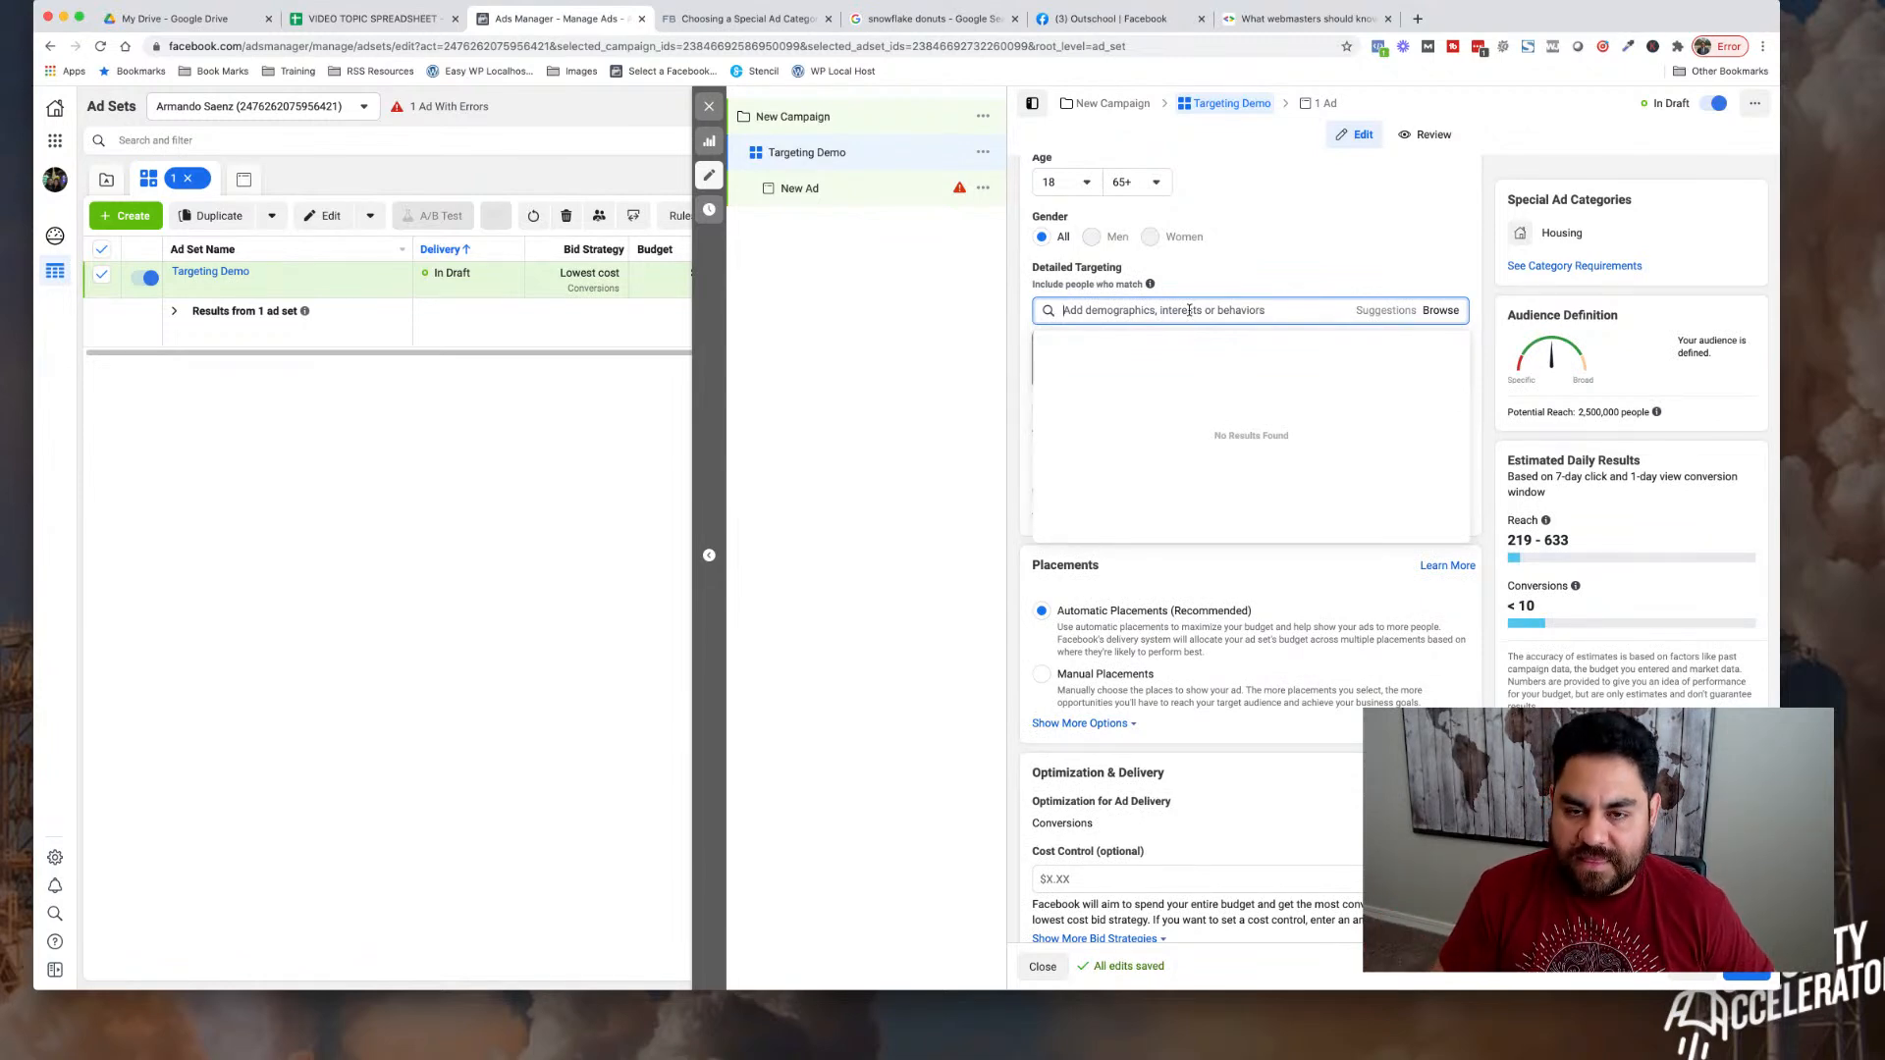
- Check the radius choices offered for the Sugar Land, Texas location
scroll(1251, 397, up, 4)
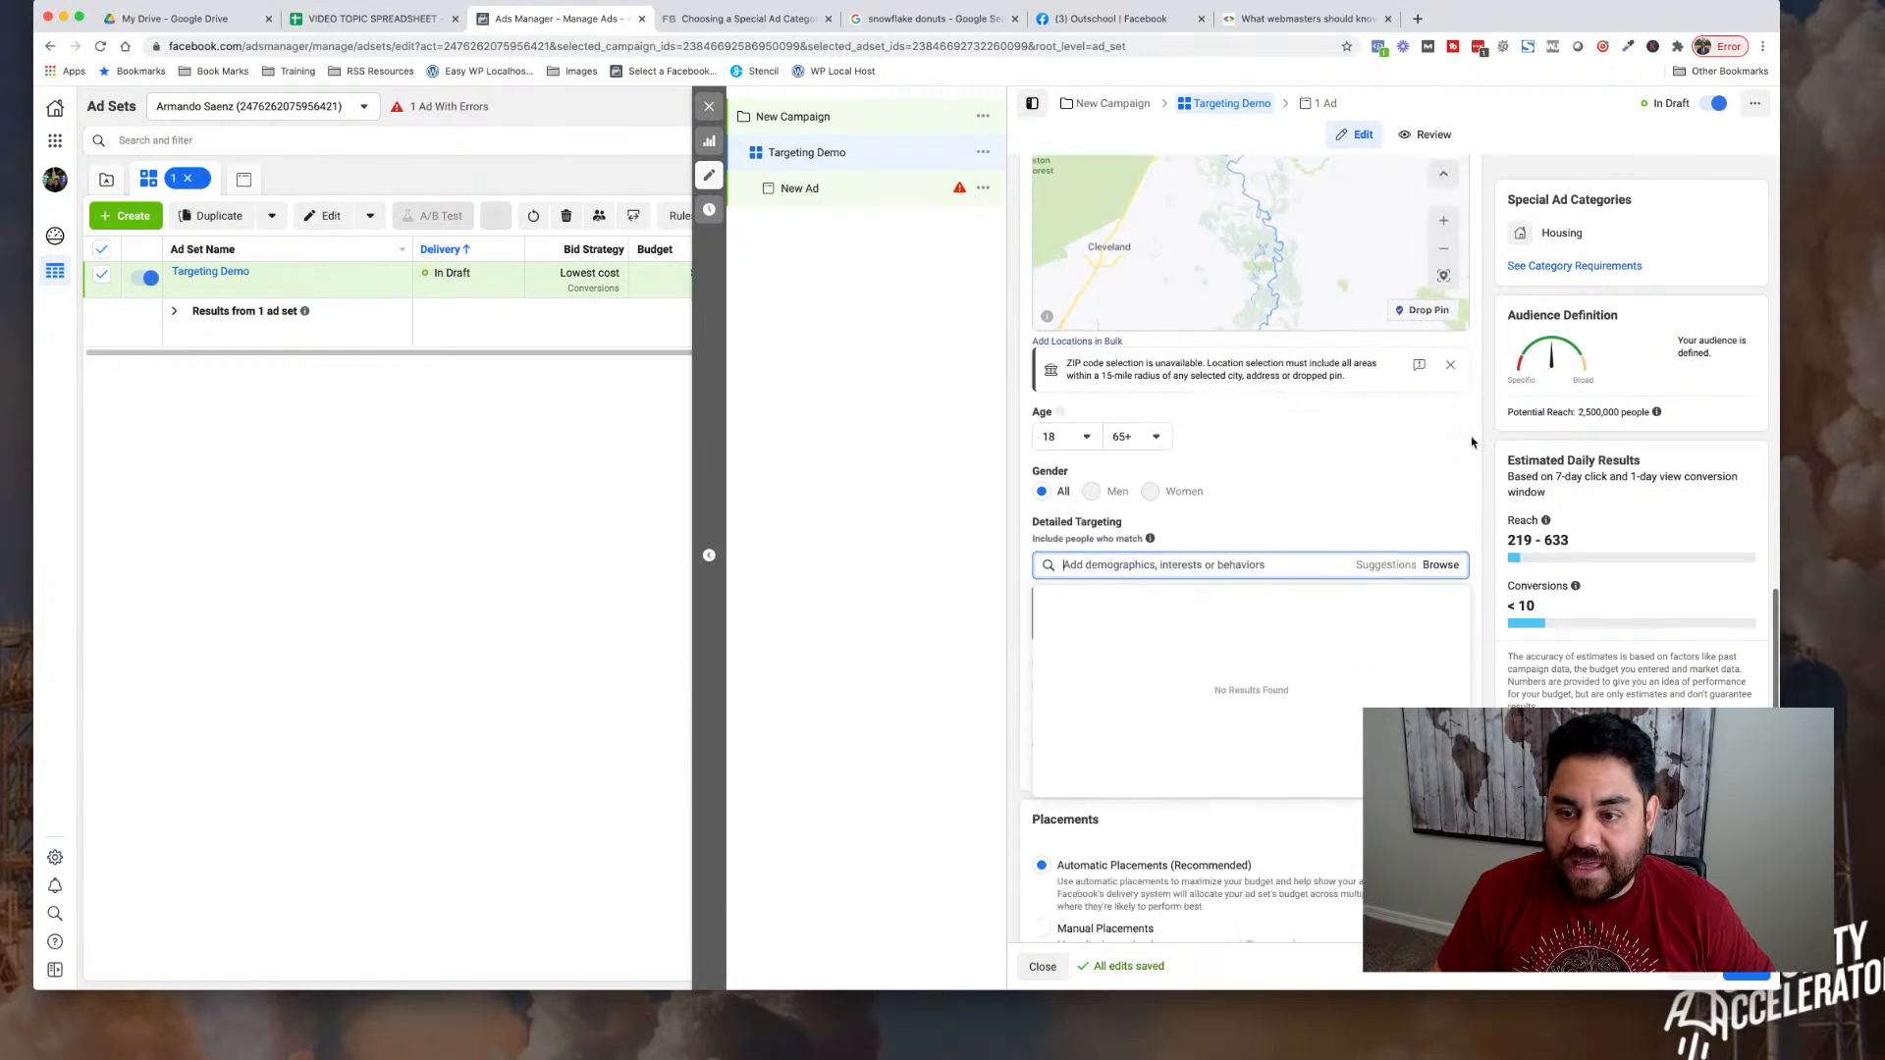
scroll(1237, 333, up, 2)
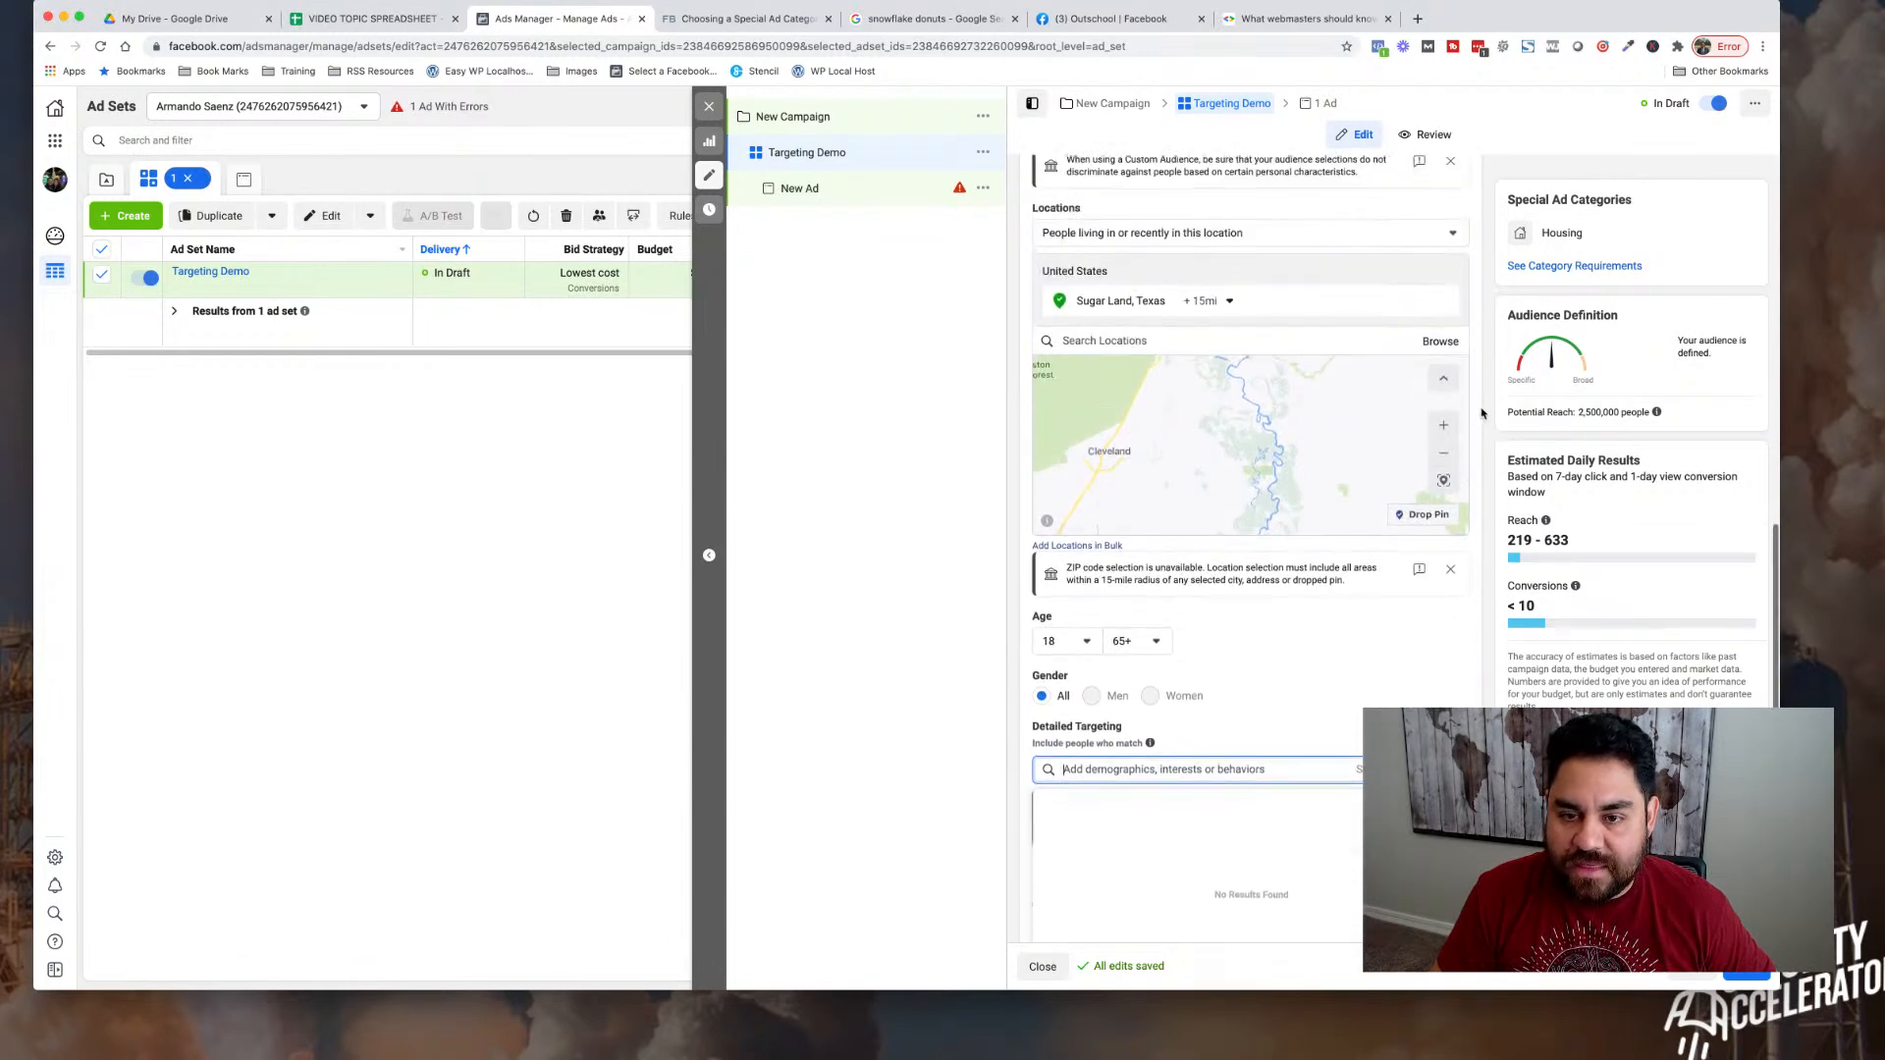
click(1228, 302)
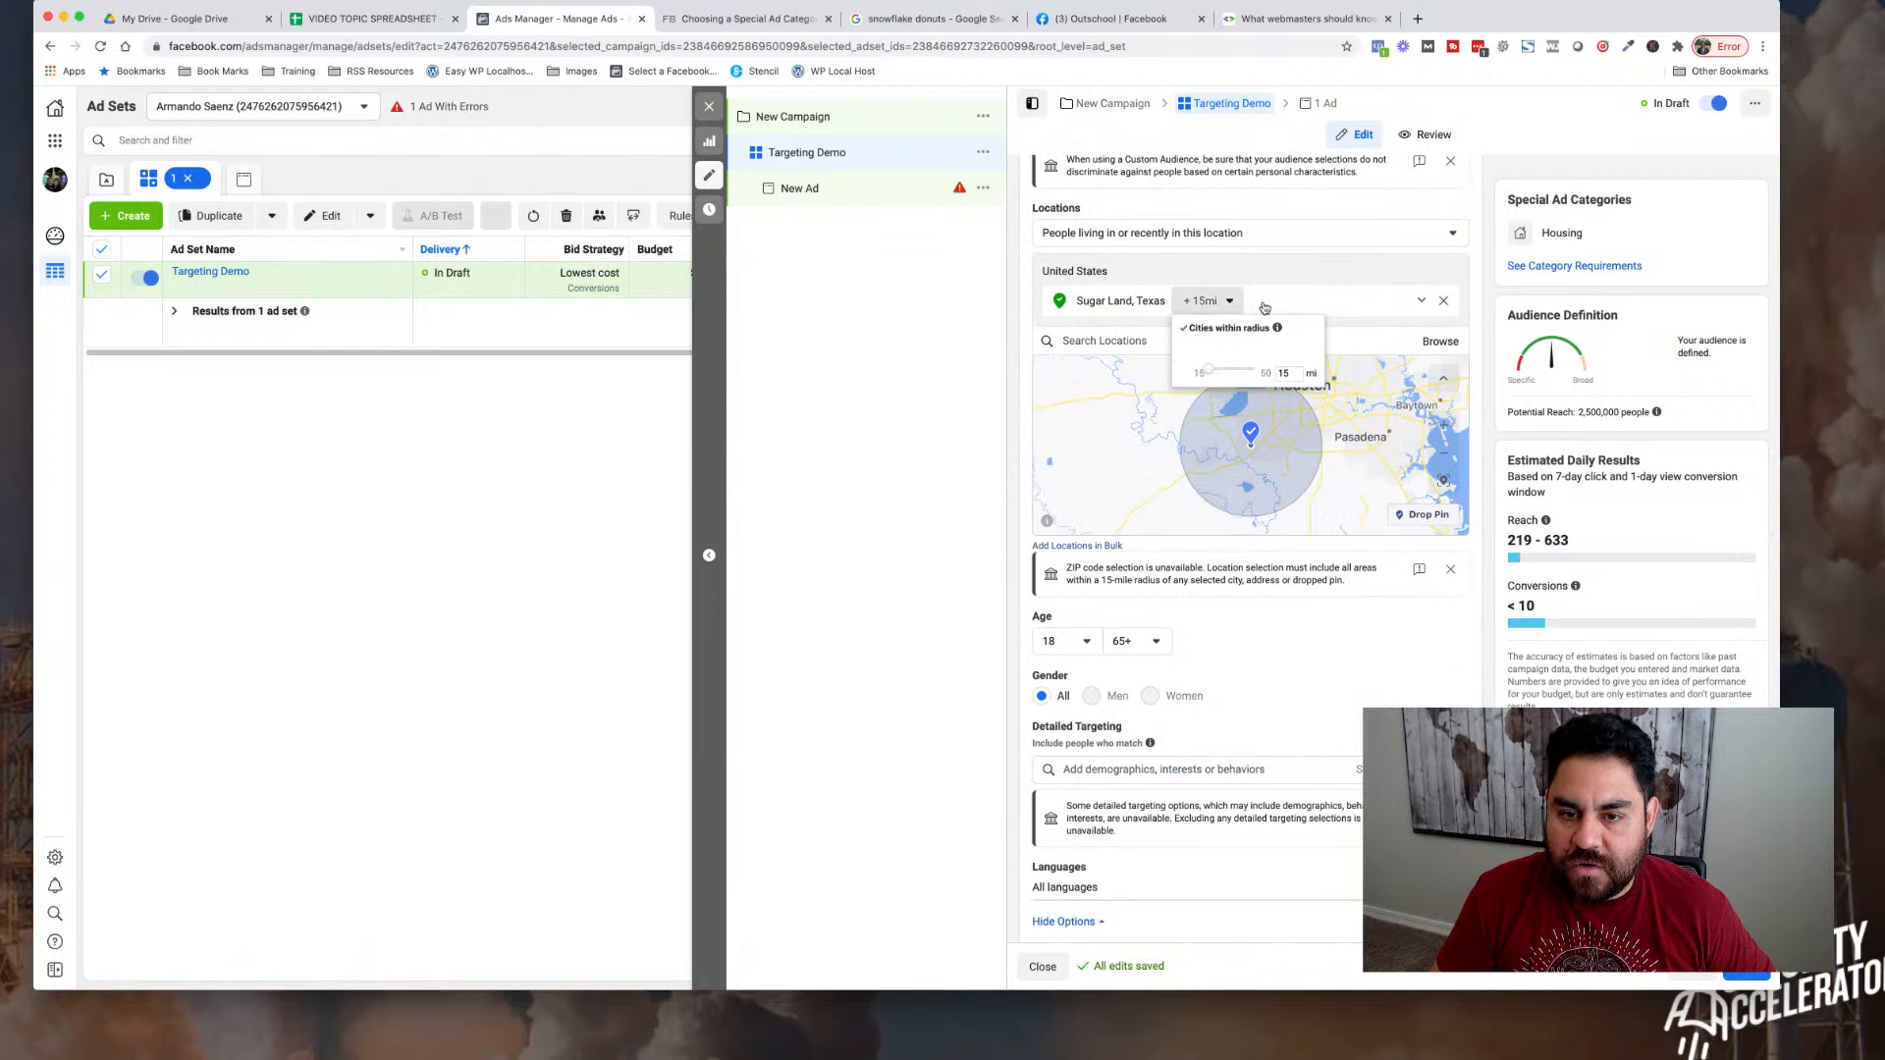
click(1263, 308)
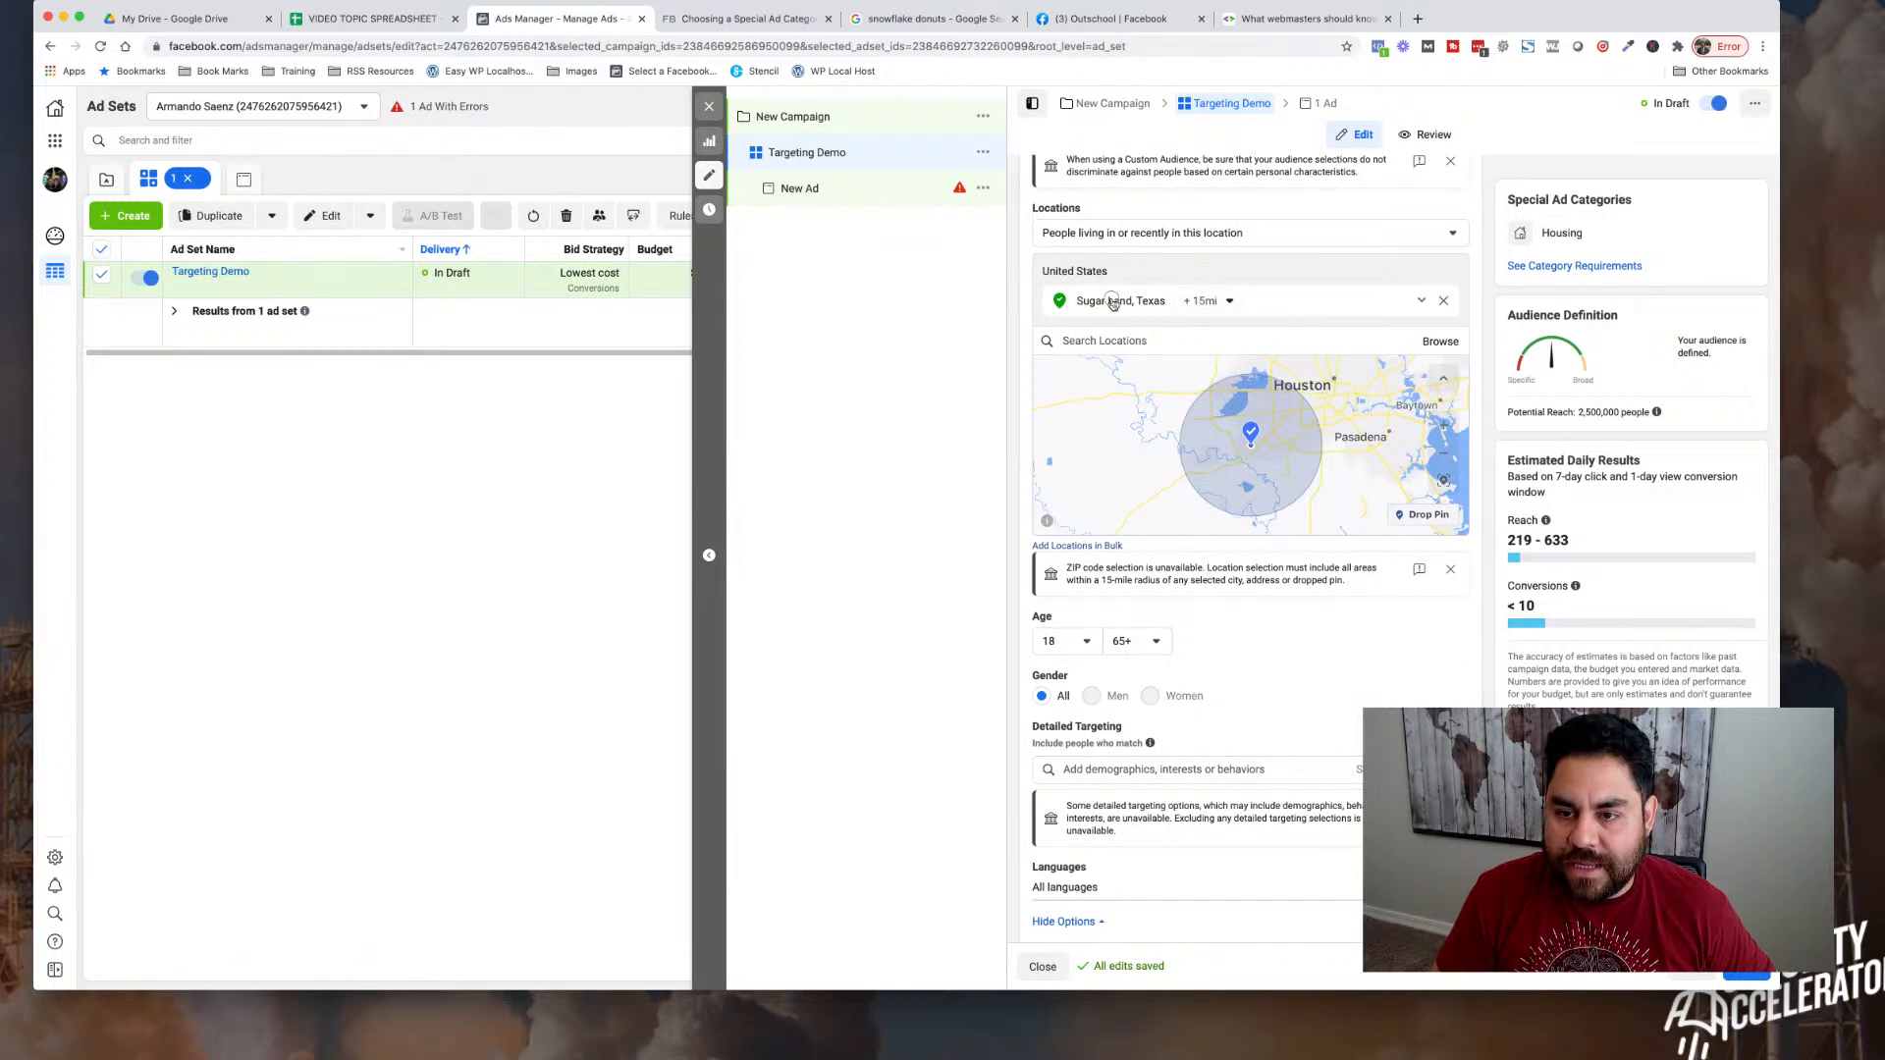
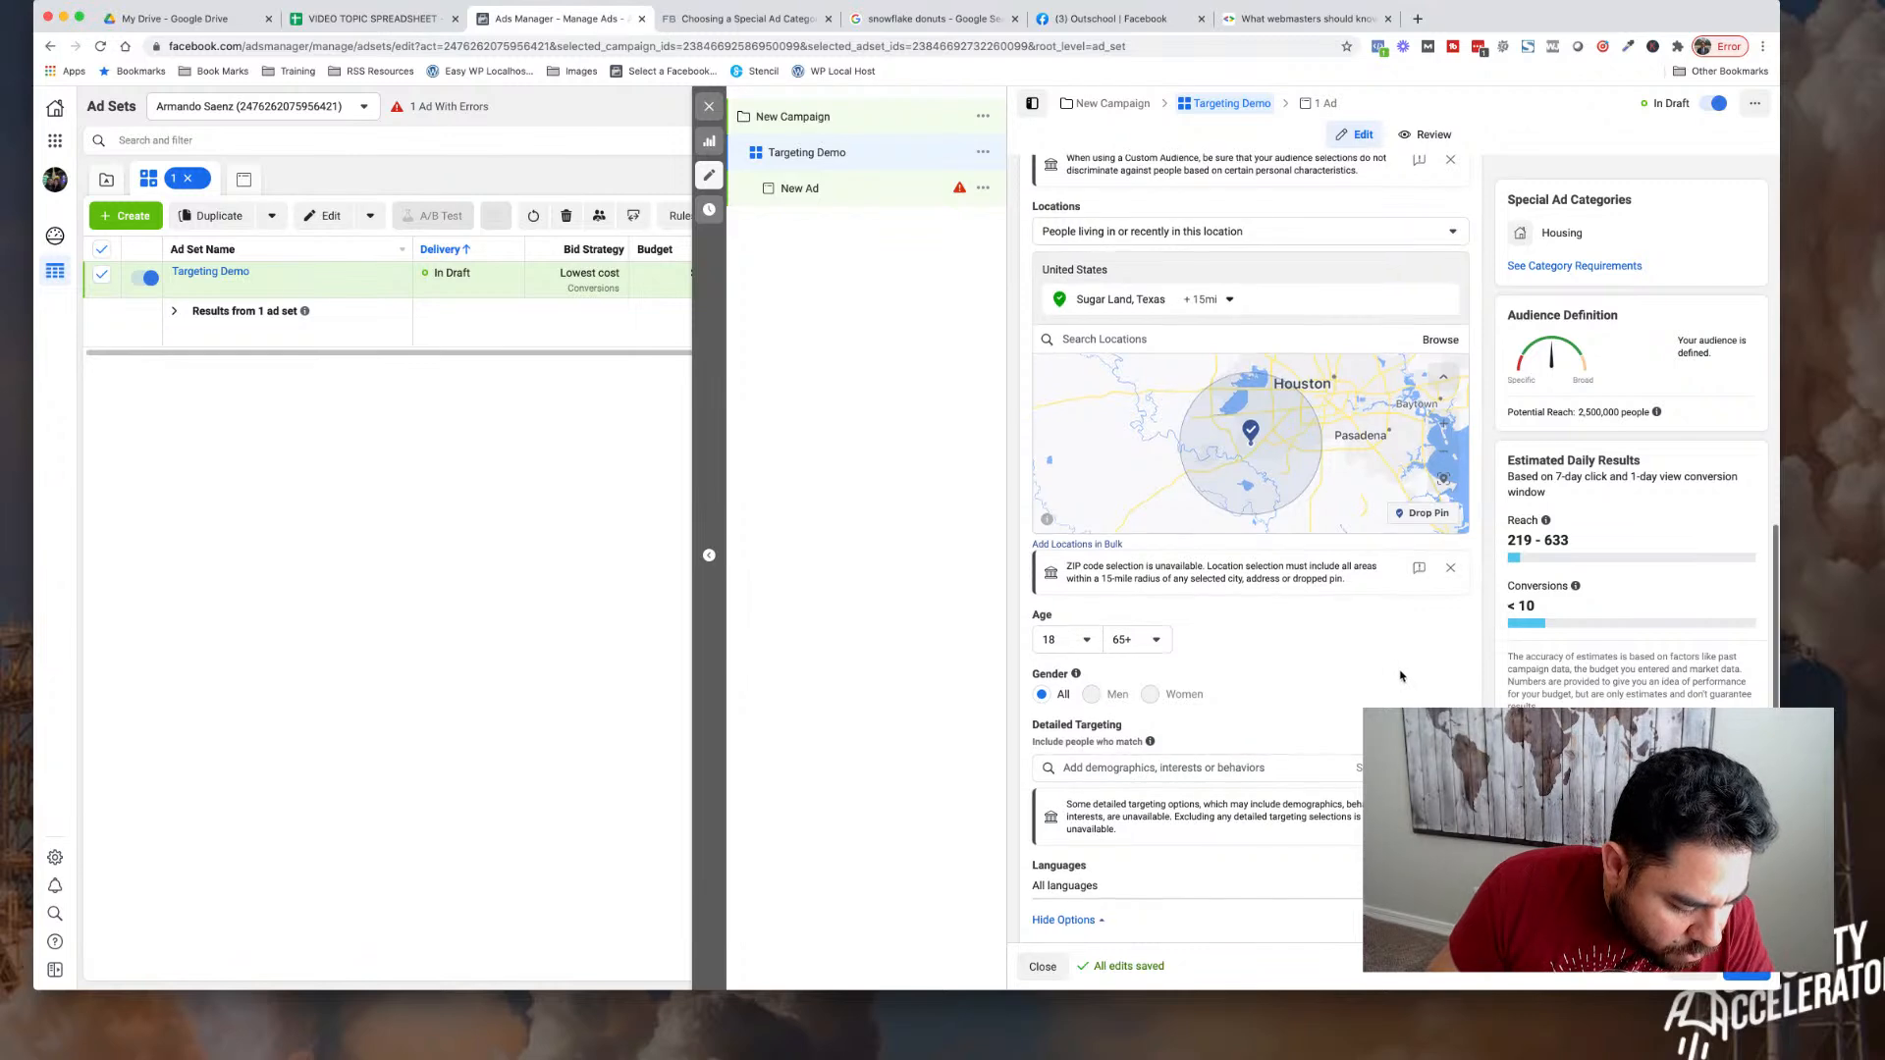
- Review the location, age, gender and detailed targeting settings under the Housing category, including the detailed targeting suggestions
scroll(1394, 675, down, 1)
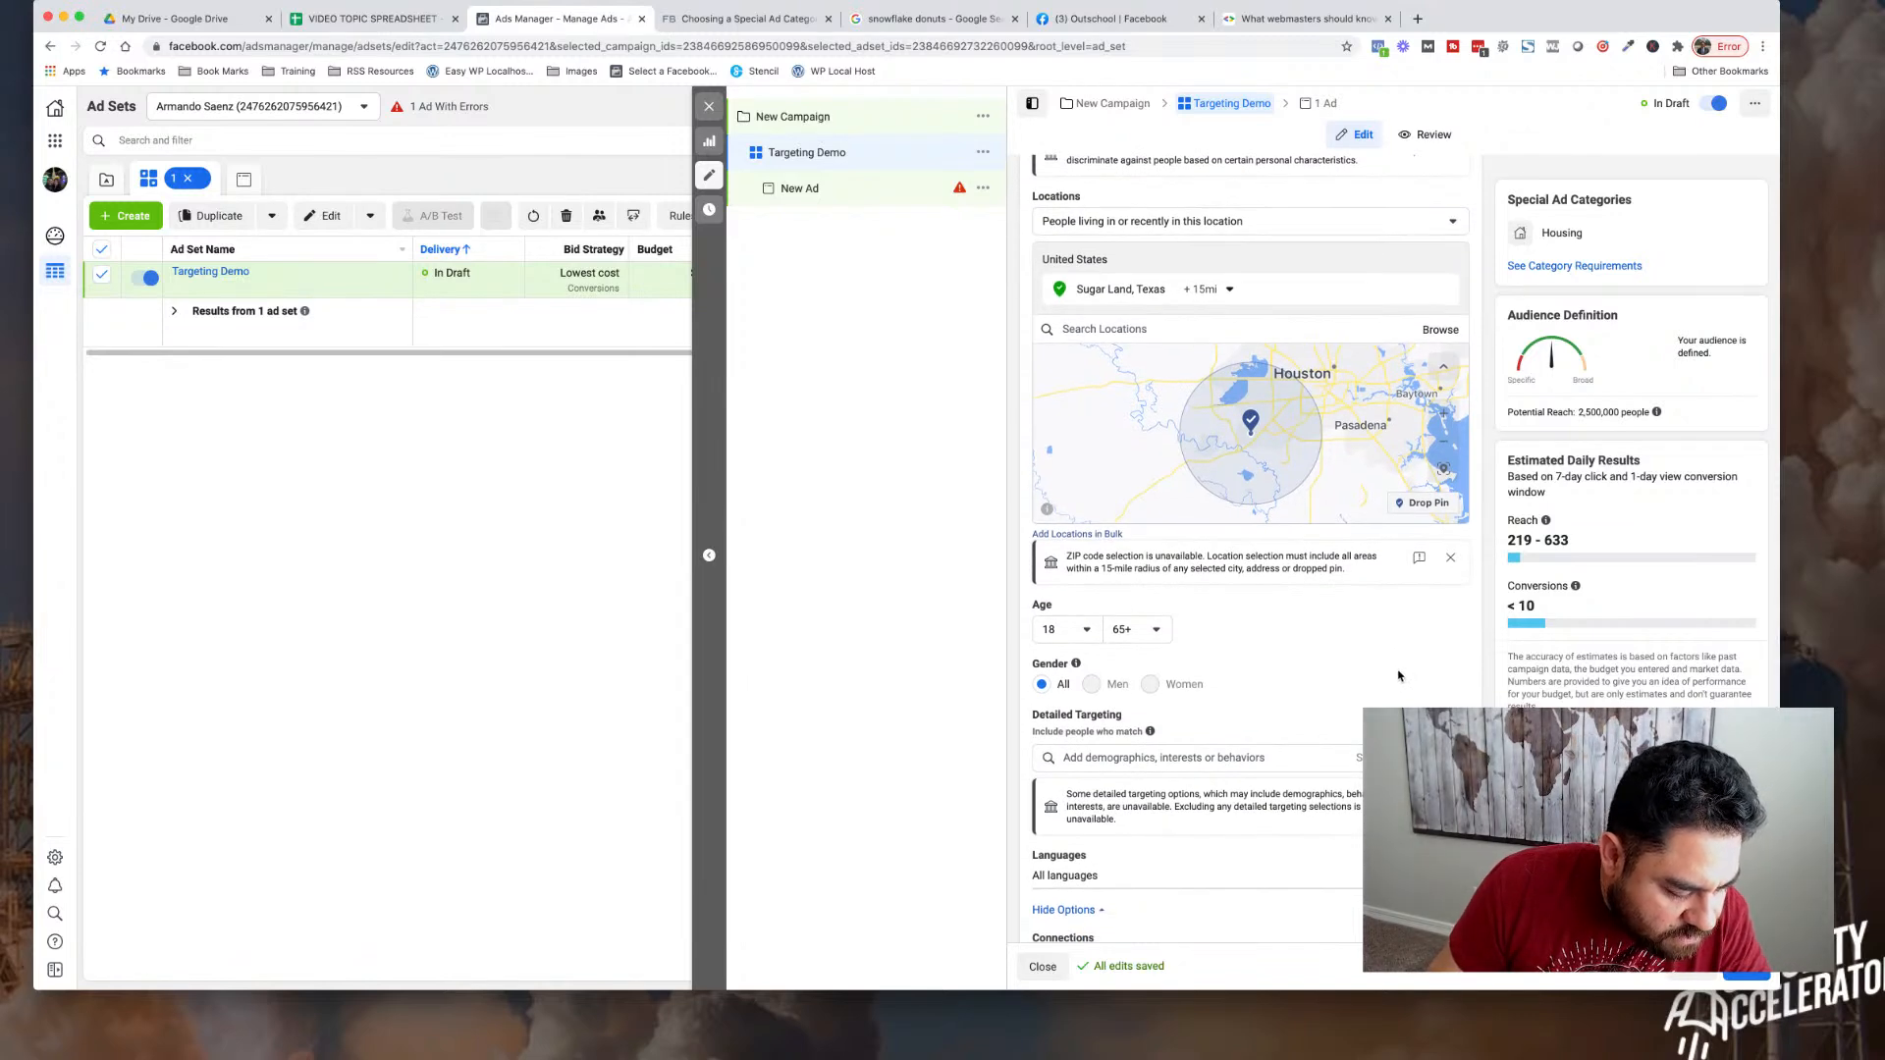
scroll(1401, 675, up, 1)
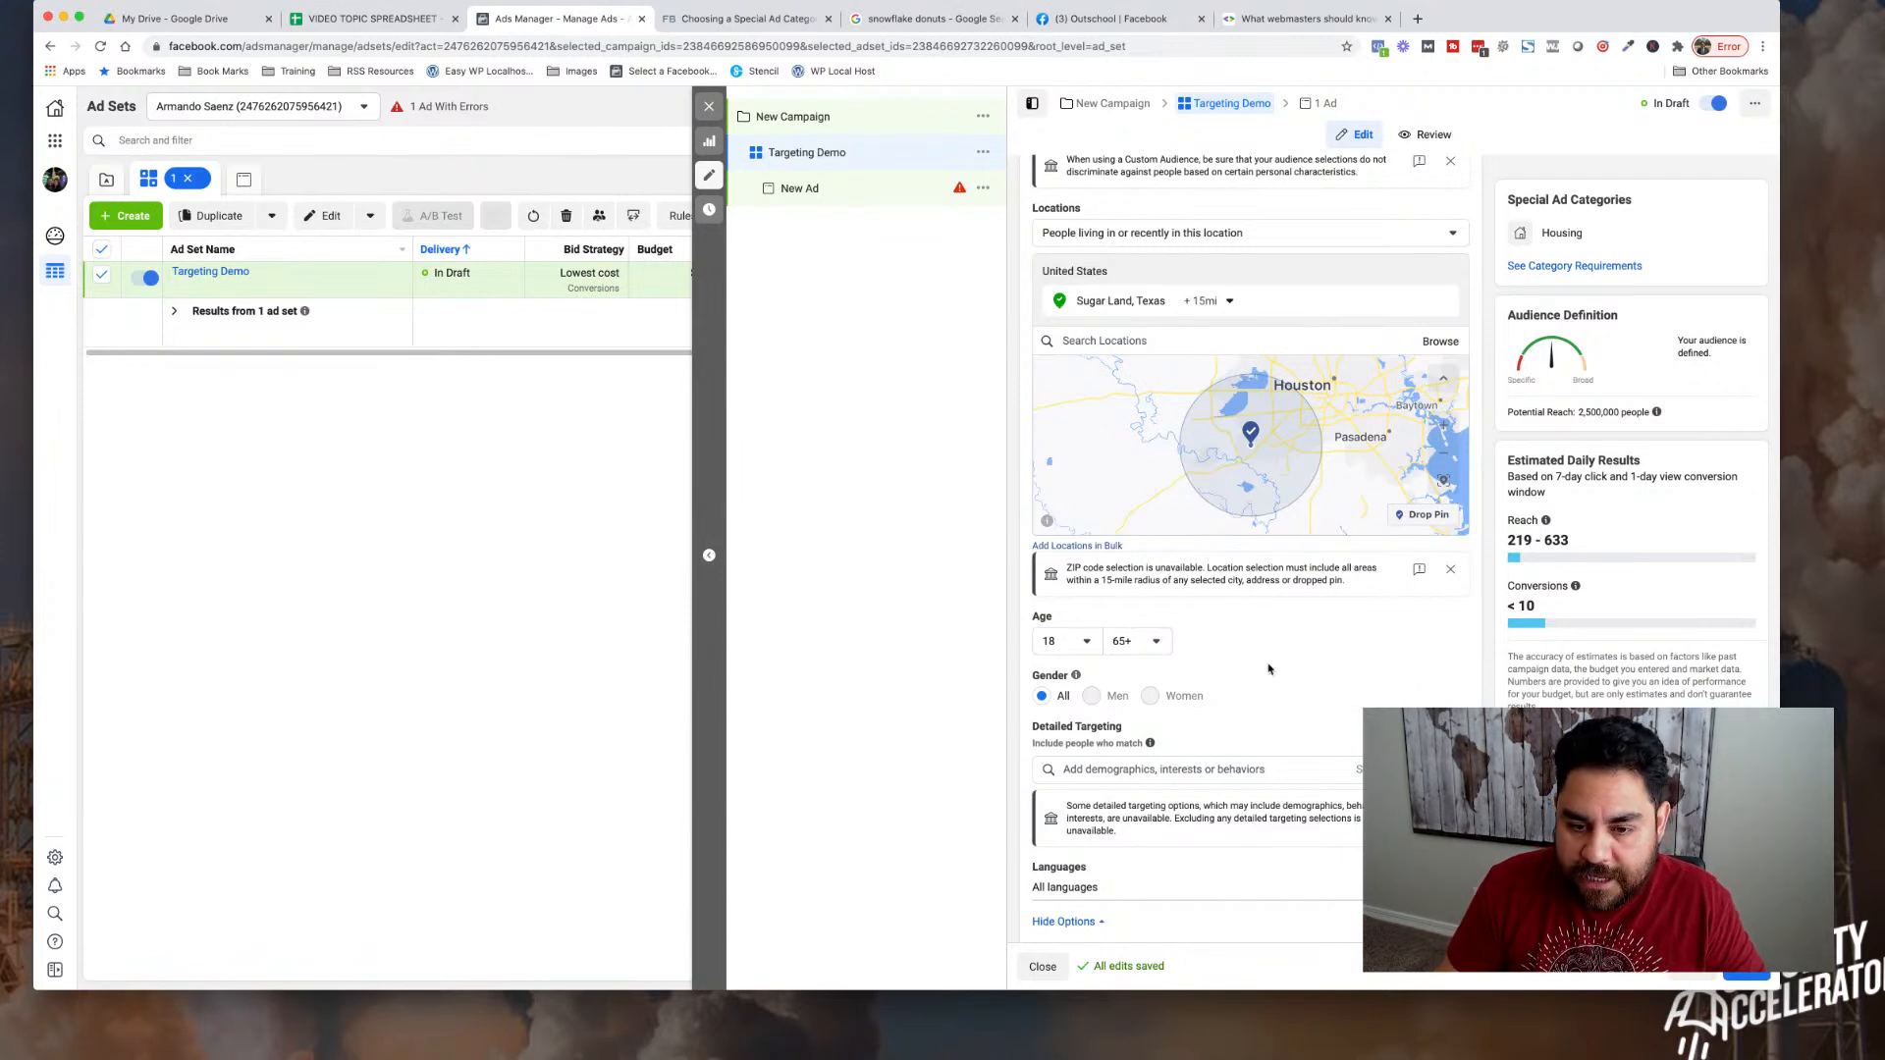
scroll(1247, 677, down, 5)
click(1192, 594)
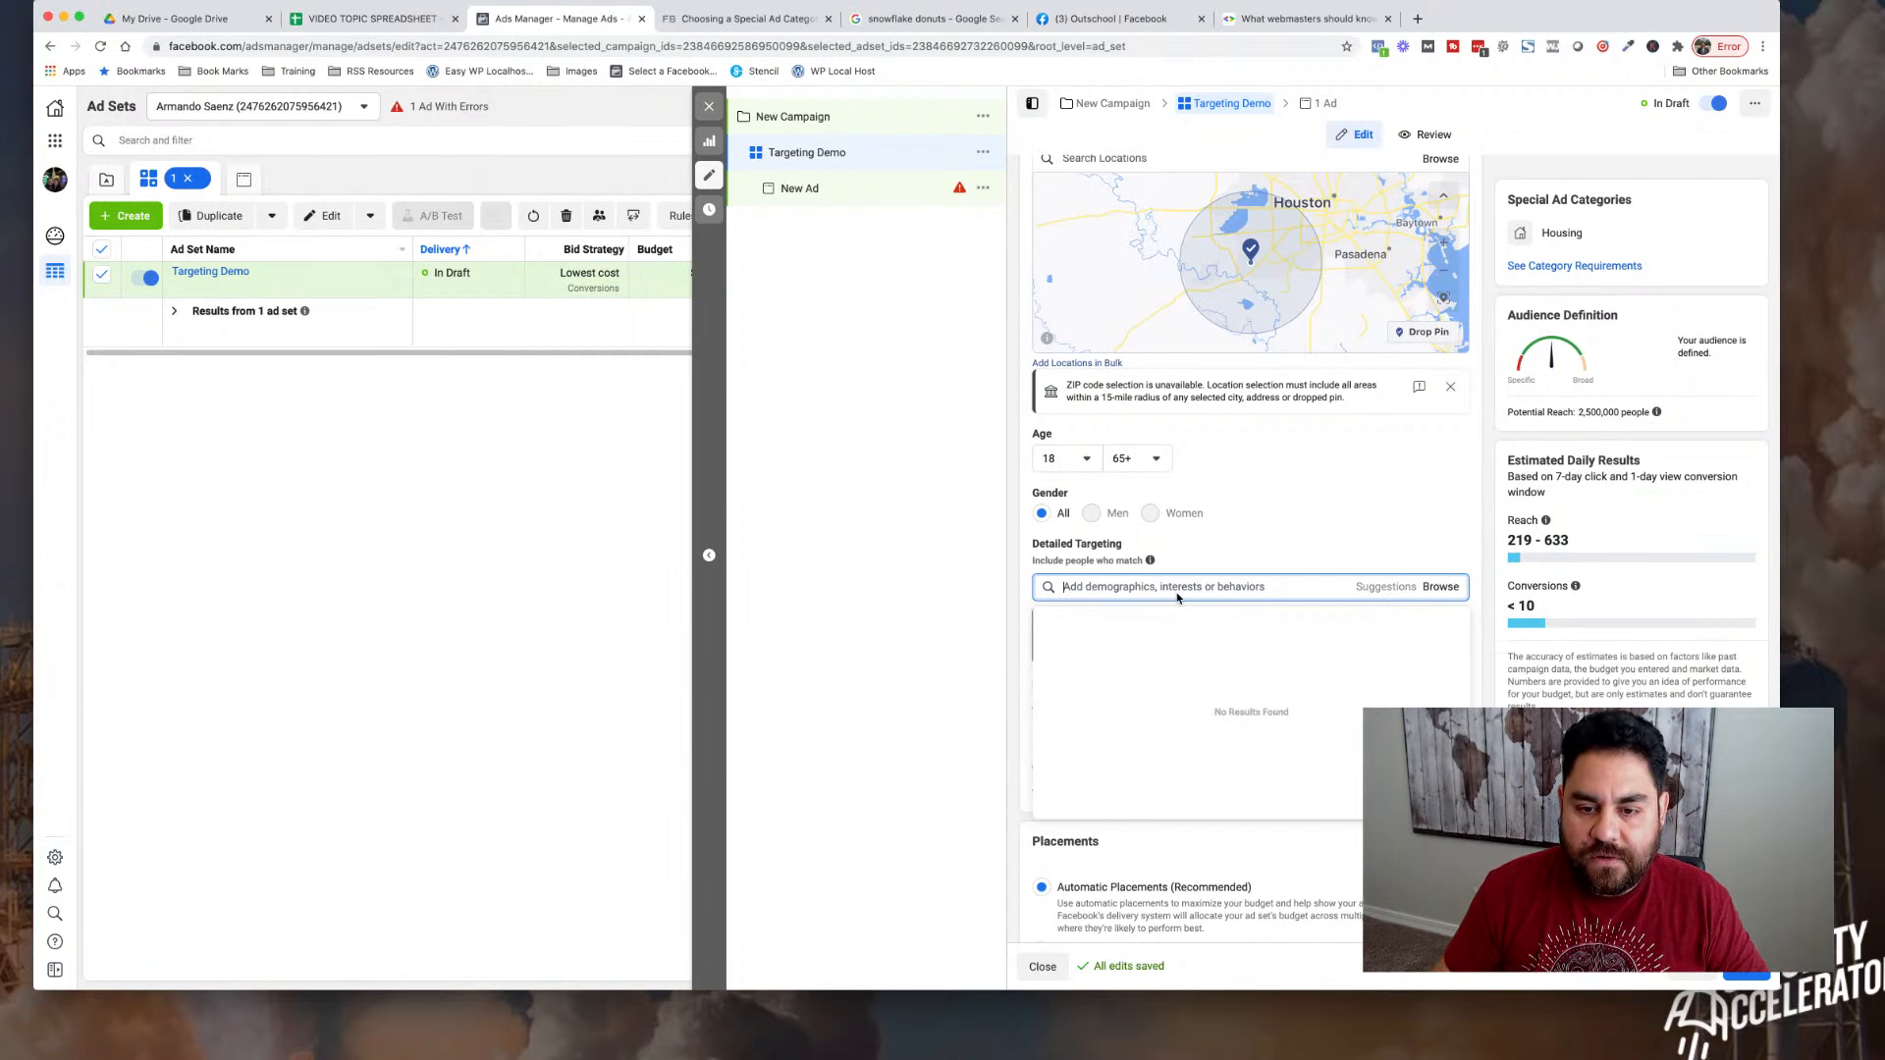
click(1307, 531)
scroll(1307, 530, up, 5)
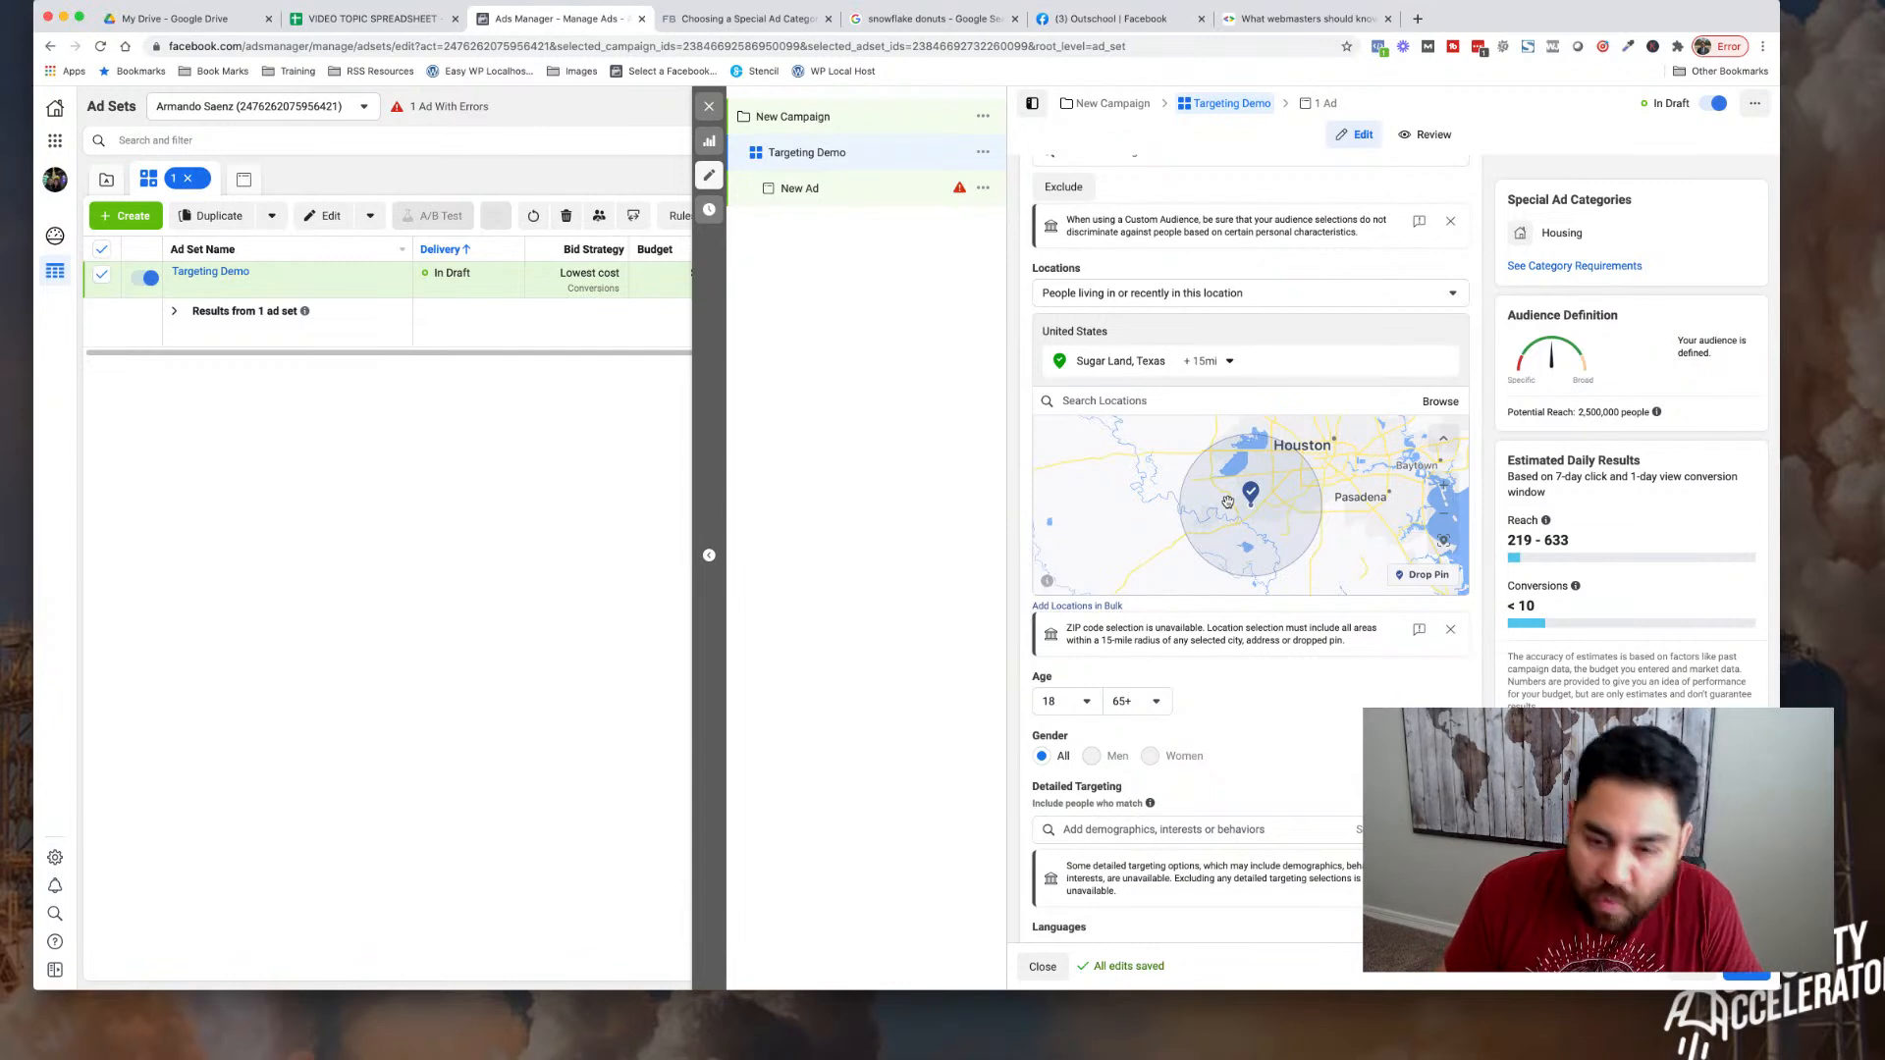
scroll(1227, 502, down, 3)
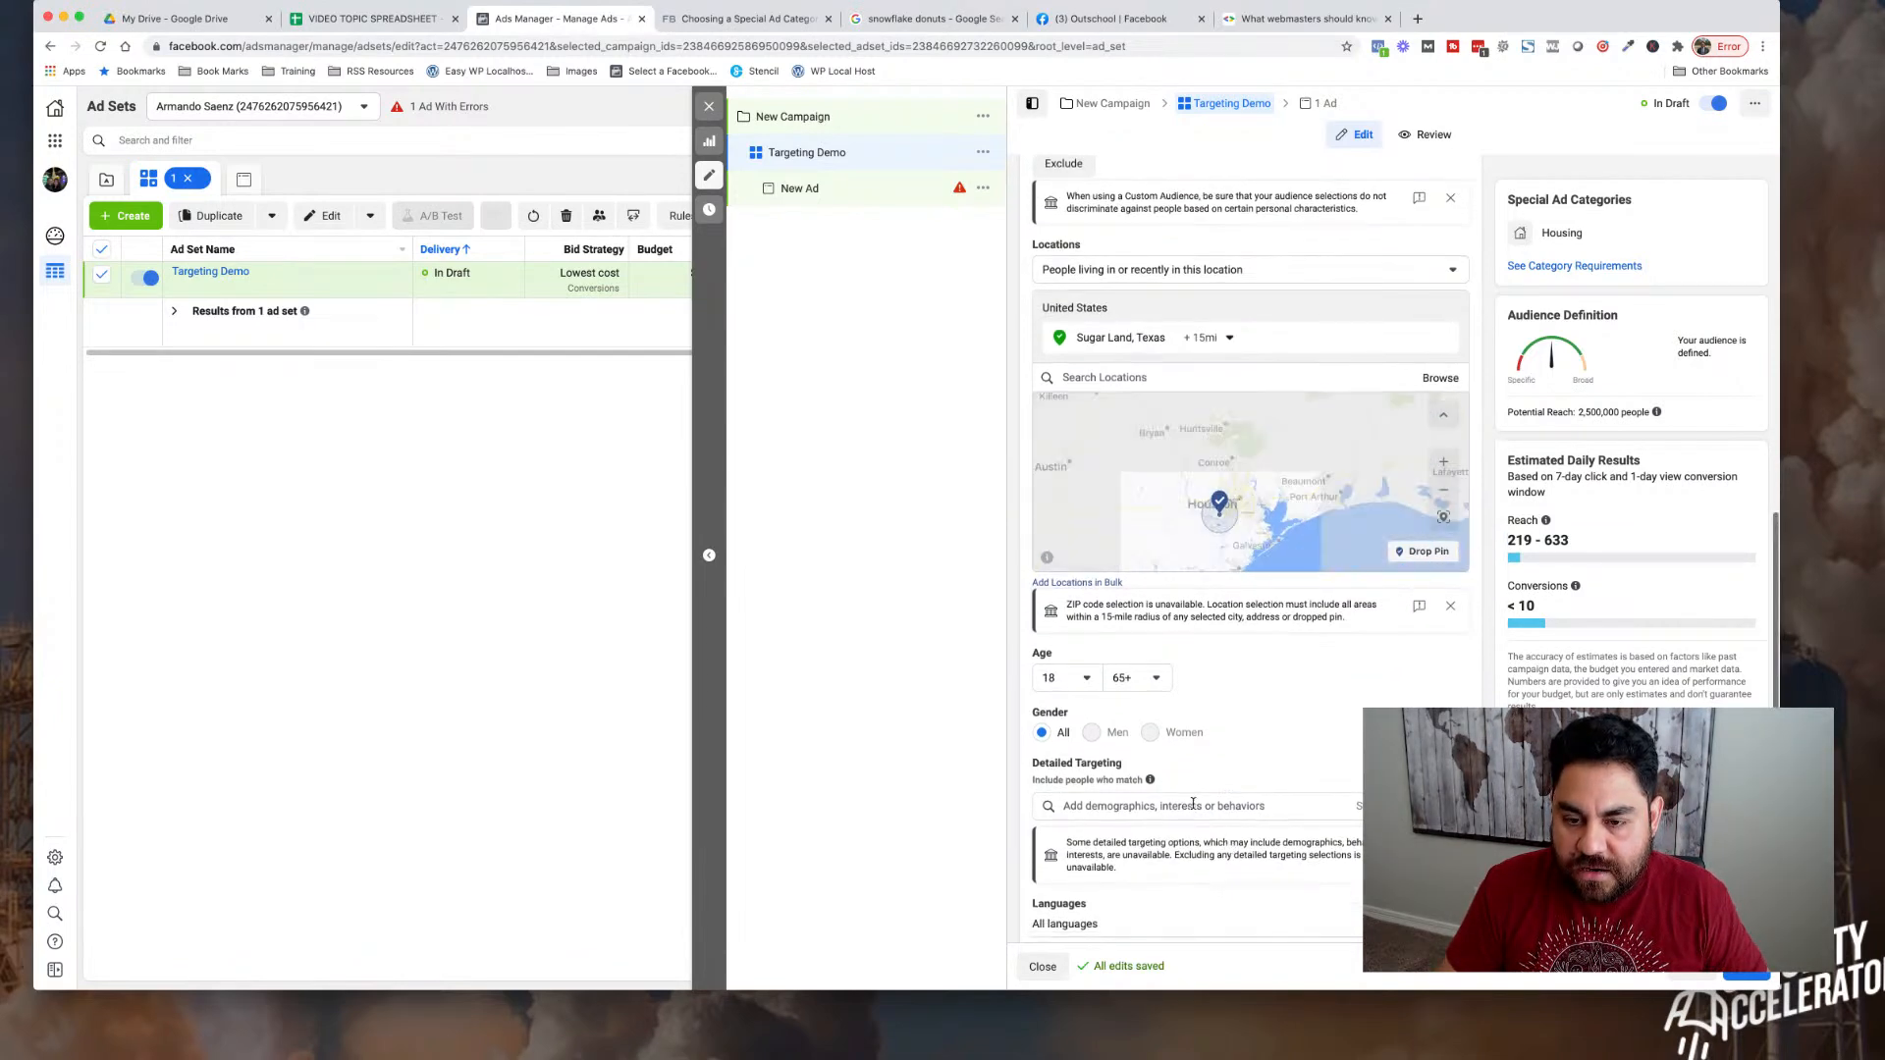
- Turn off the special ad categories declaration for New Campaign
click(833, 119)
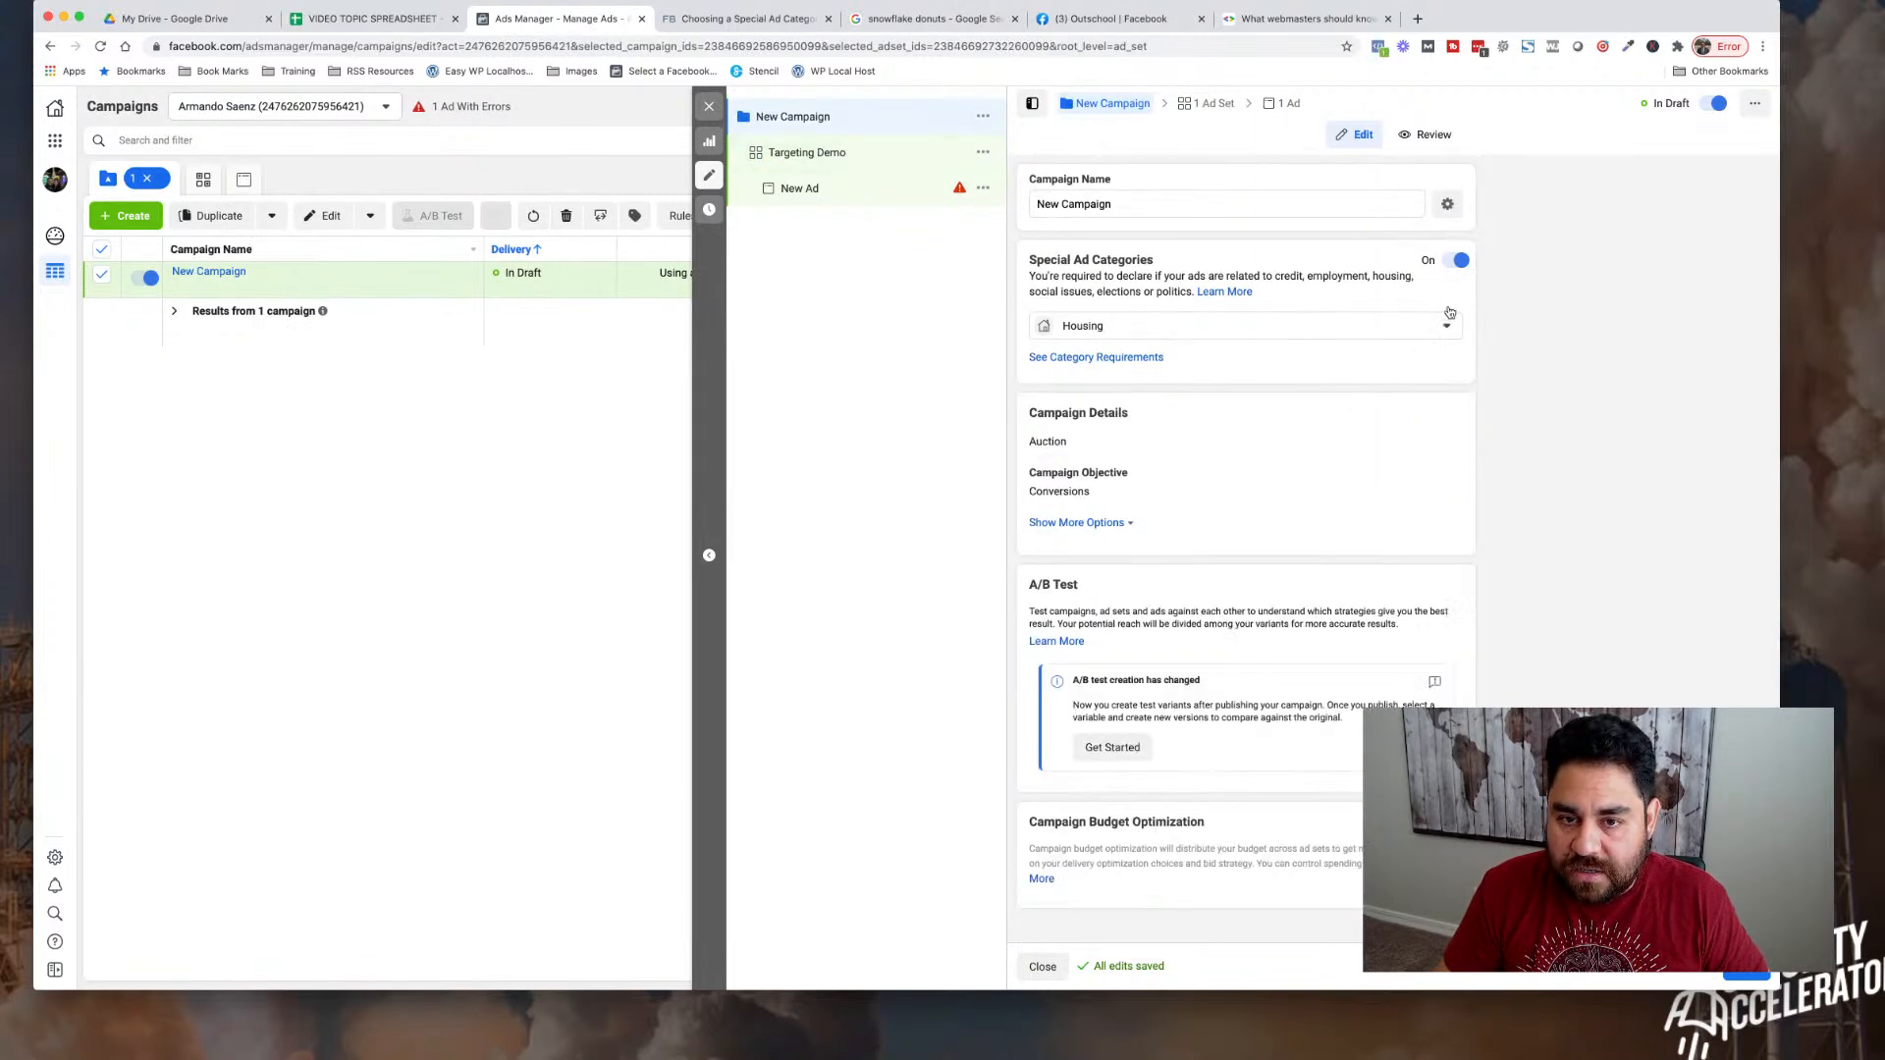
click(1443, 330)
click(1459, 262)
- Remove Sugar Land, Texas from the targeted locations of the Targeting Demo ad set
click(835, 157)
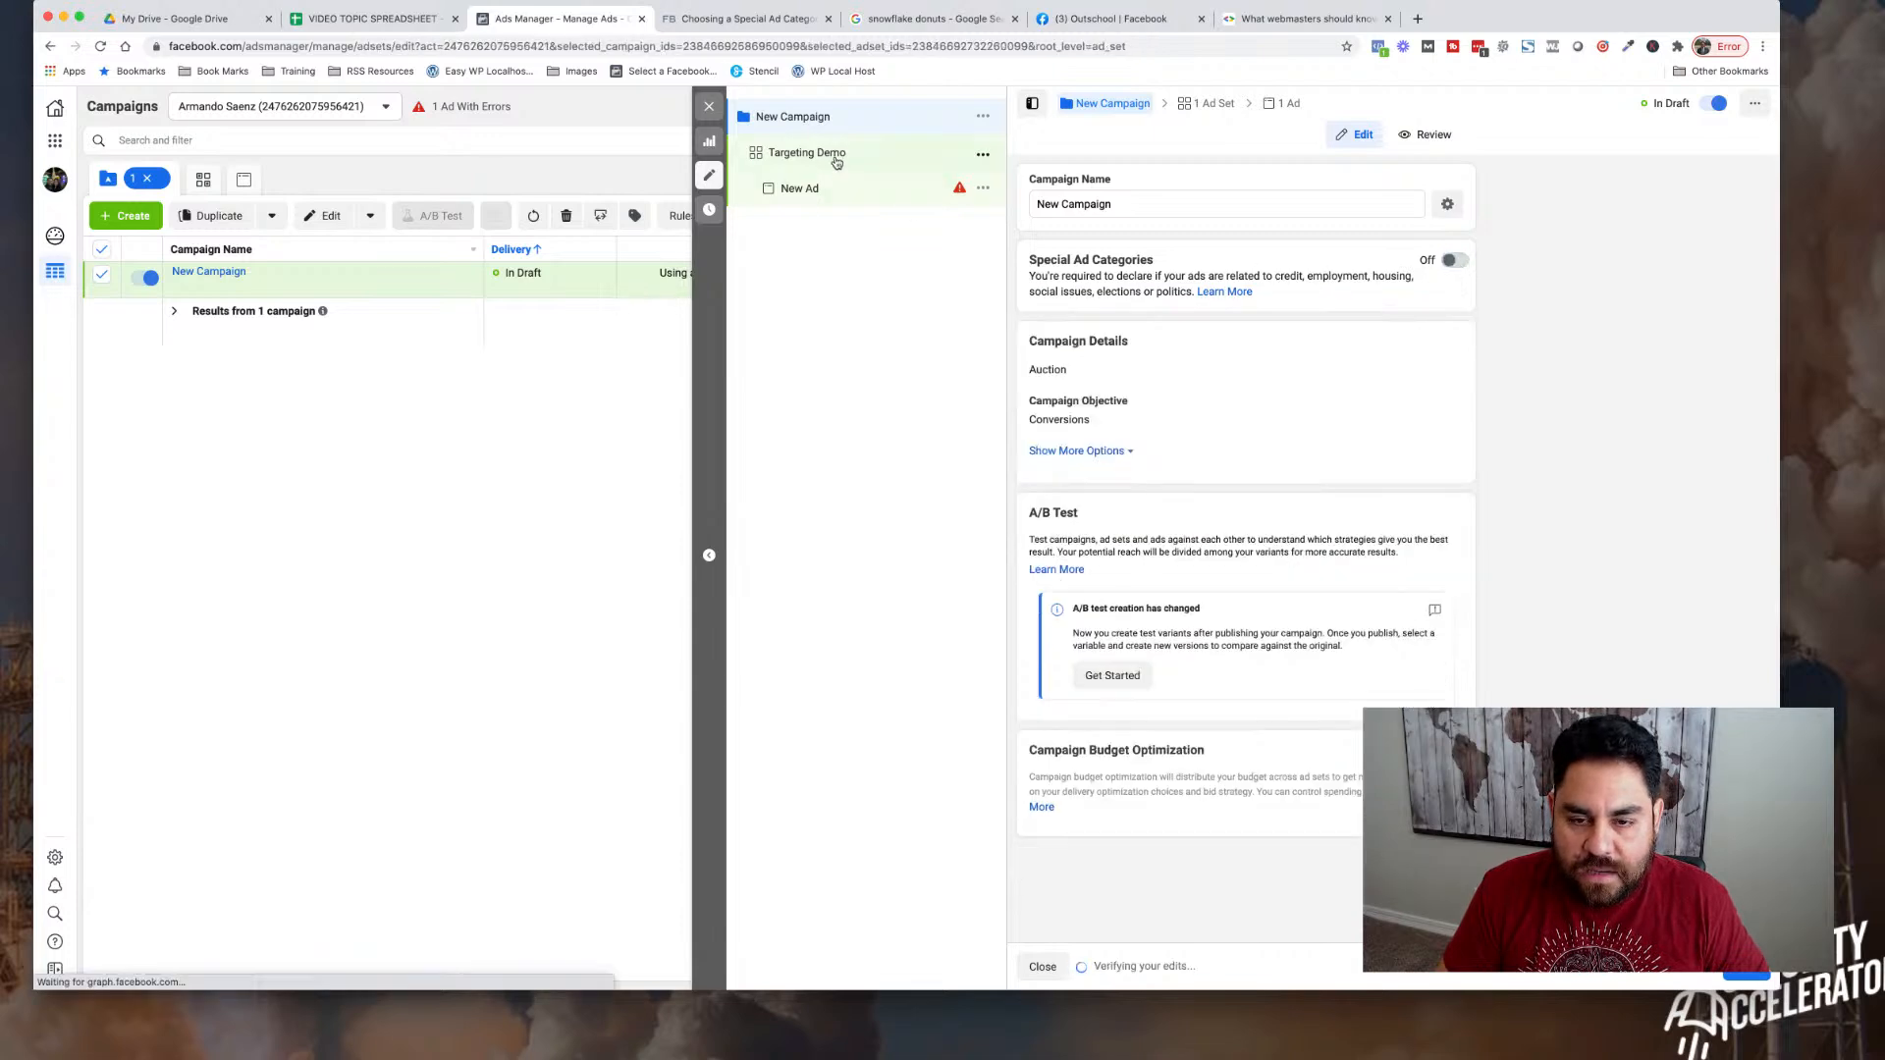
scroll(1288, 538, down, 2)
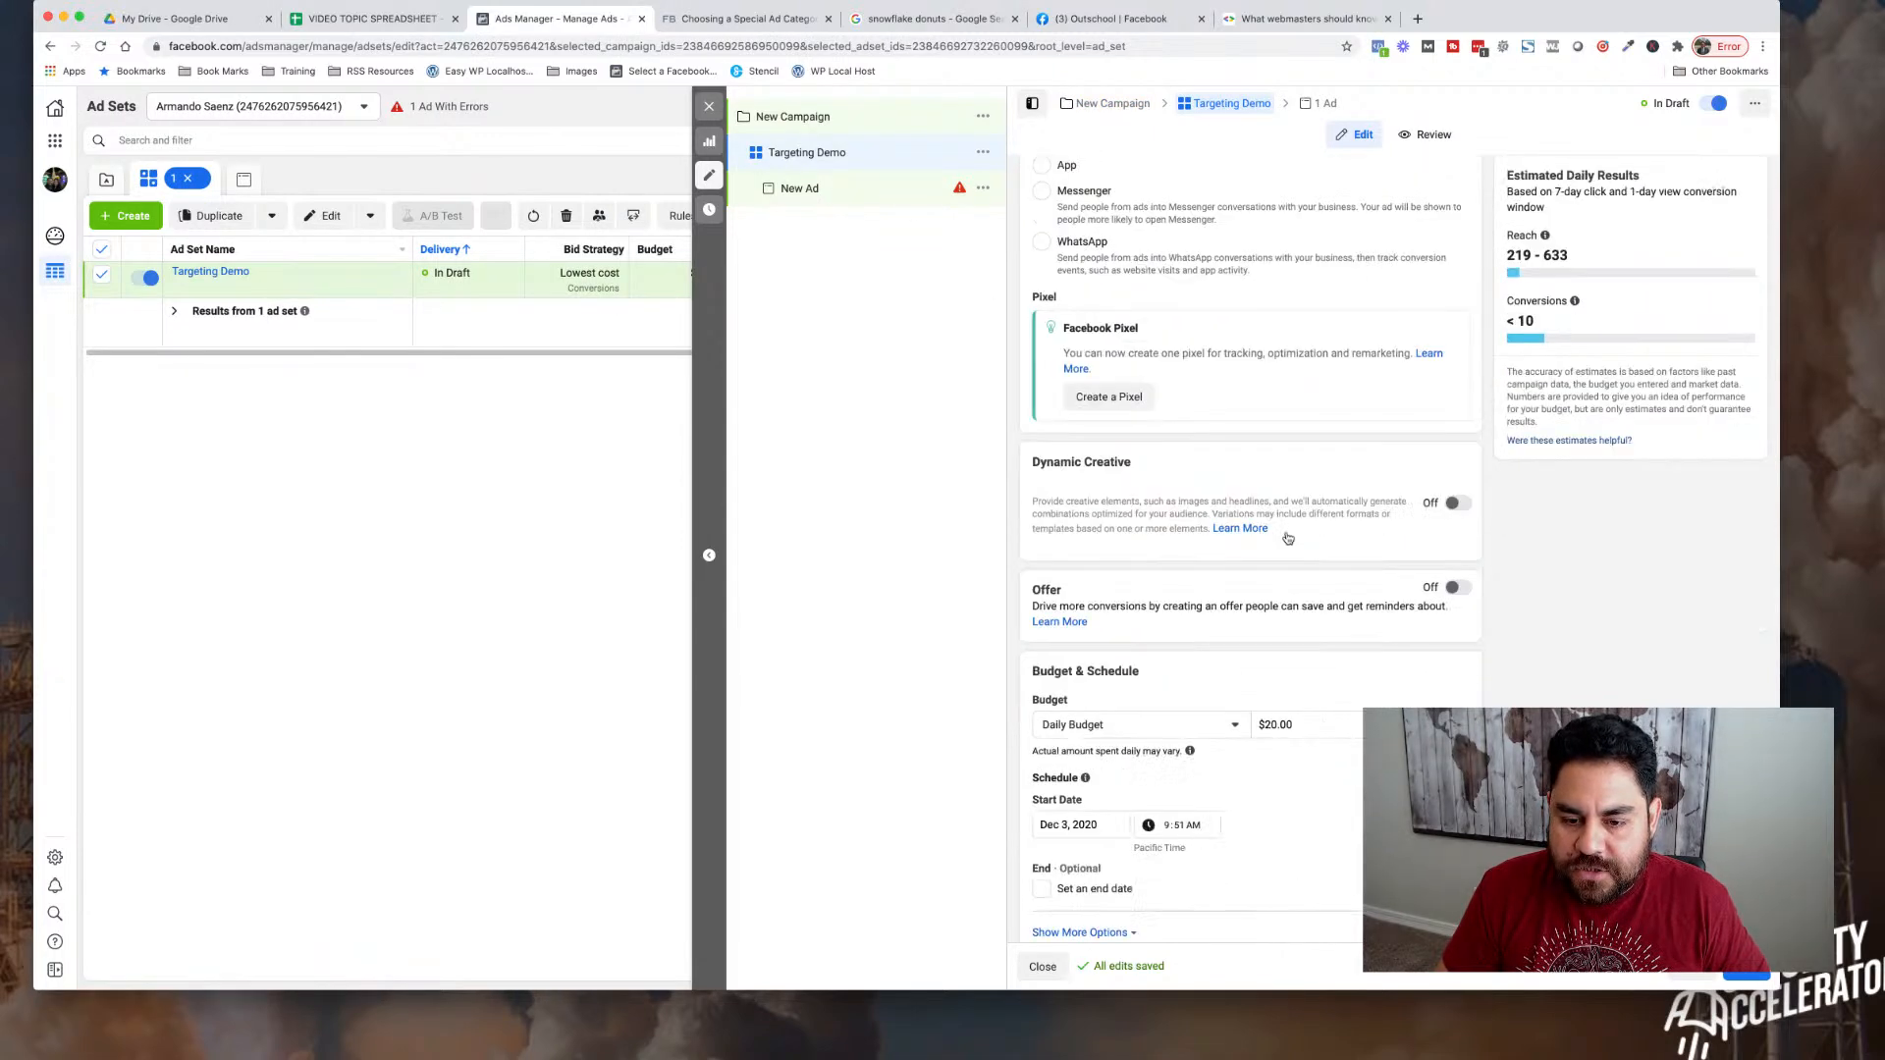
scroll(1288, 538, down, 6)
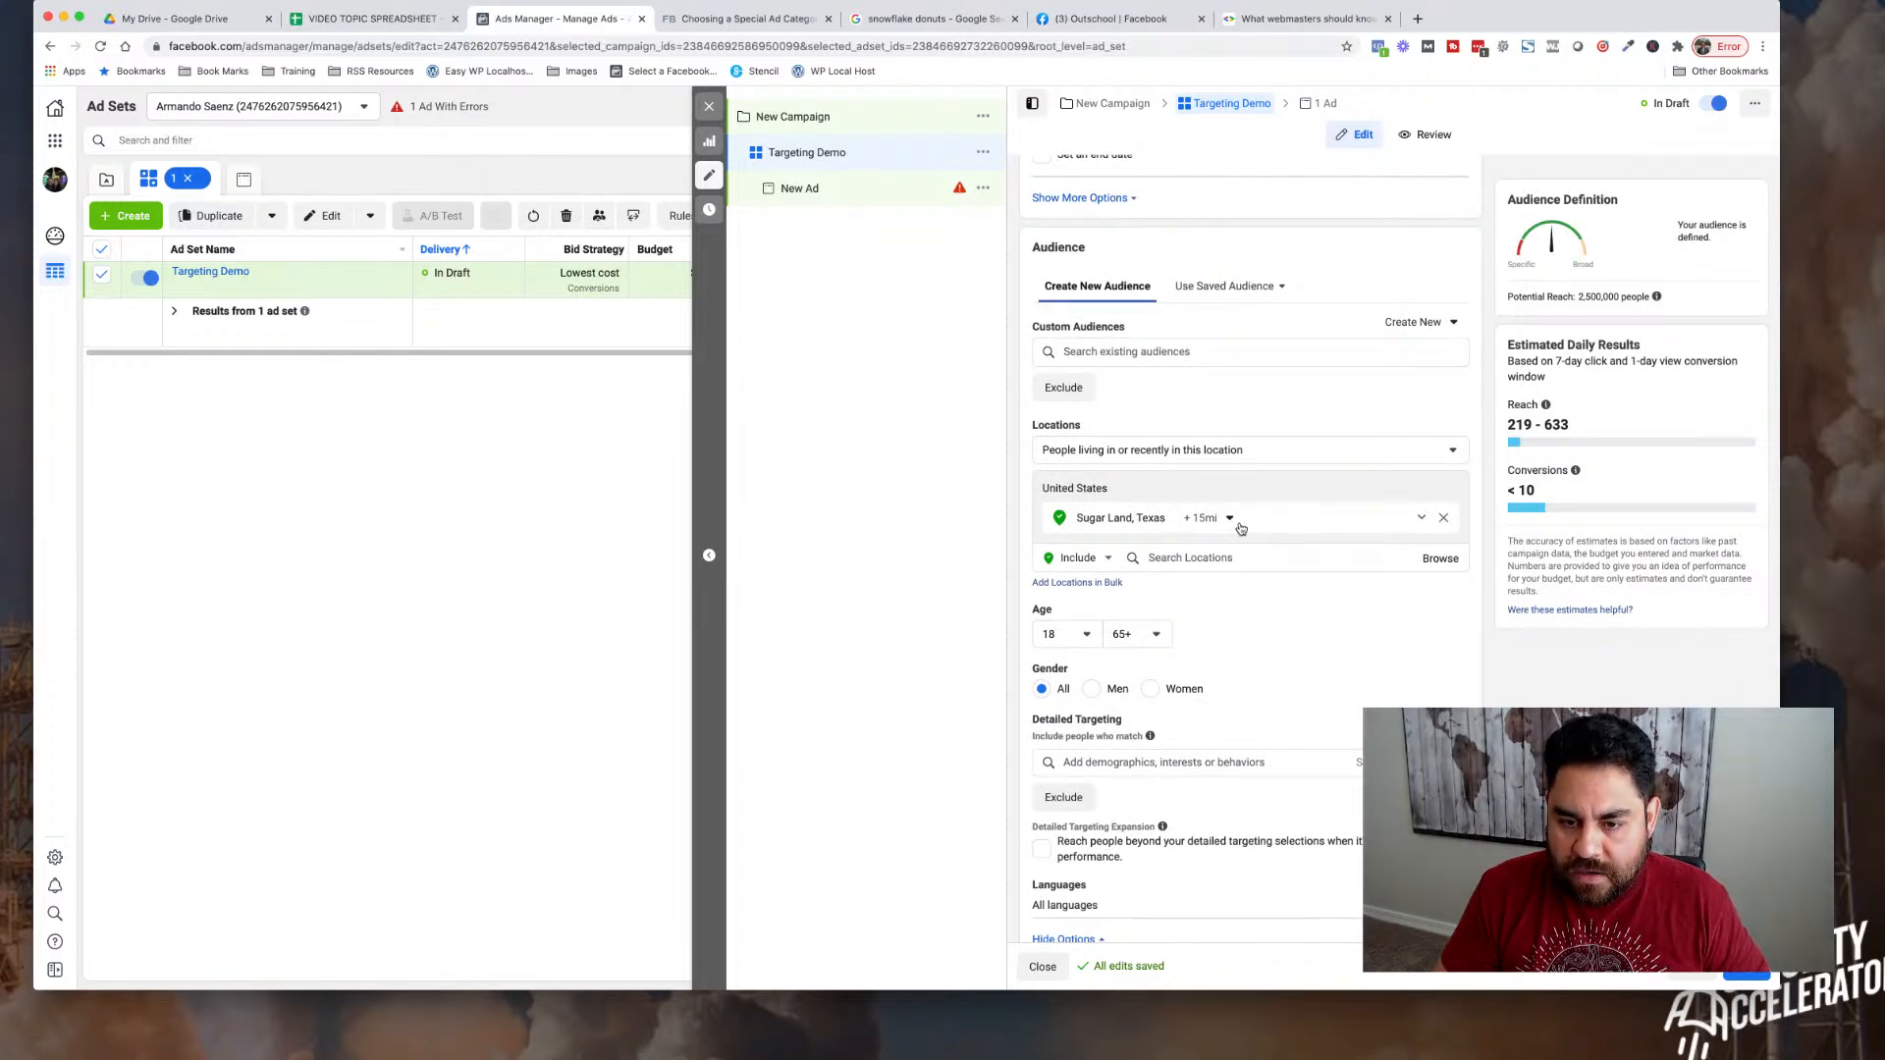
click(1442, 525)
- Include the city of Sugar Land, Texas as a targeted location and limit it to the current city only
click(1225, 536)
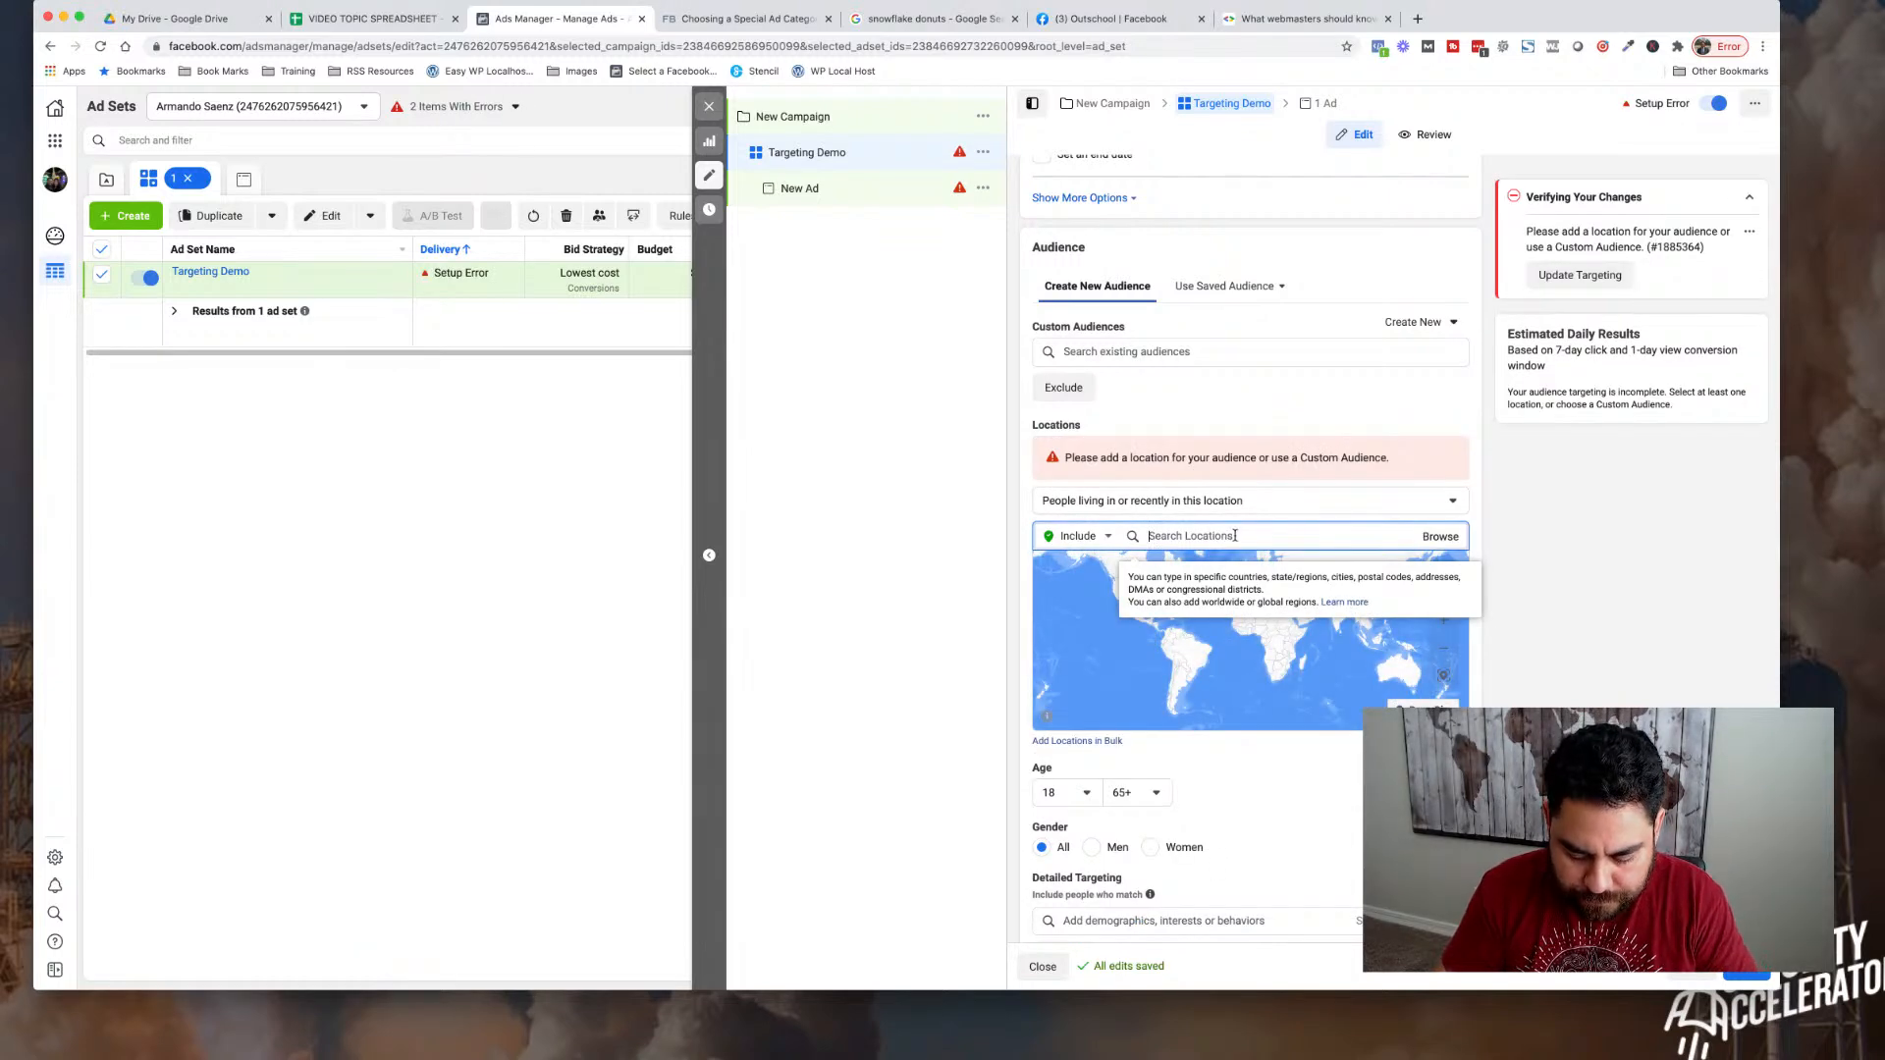
text(suagr land)
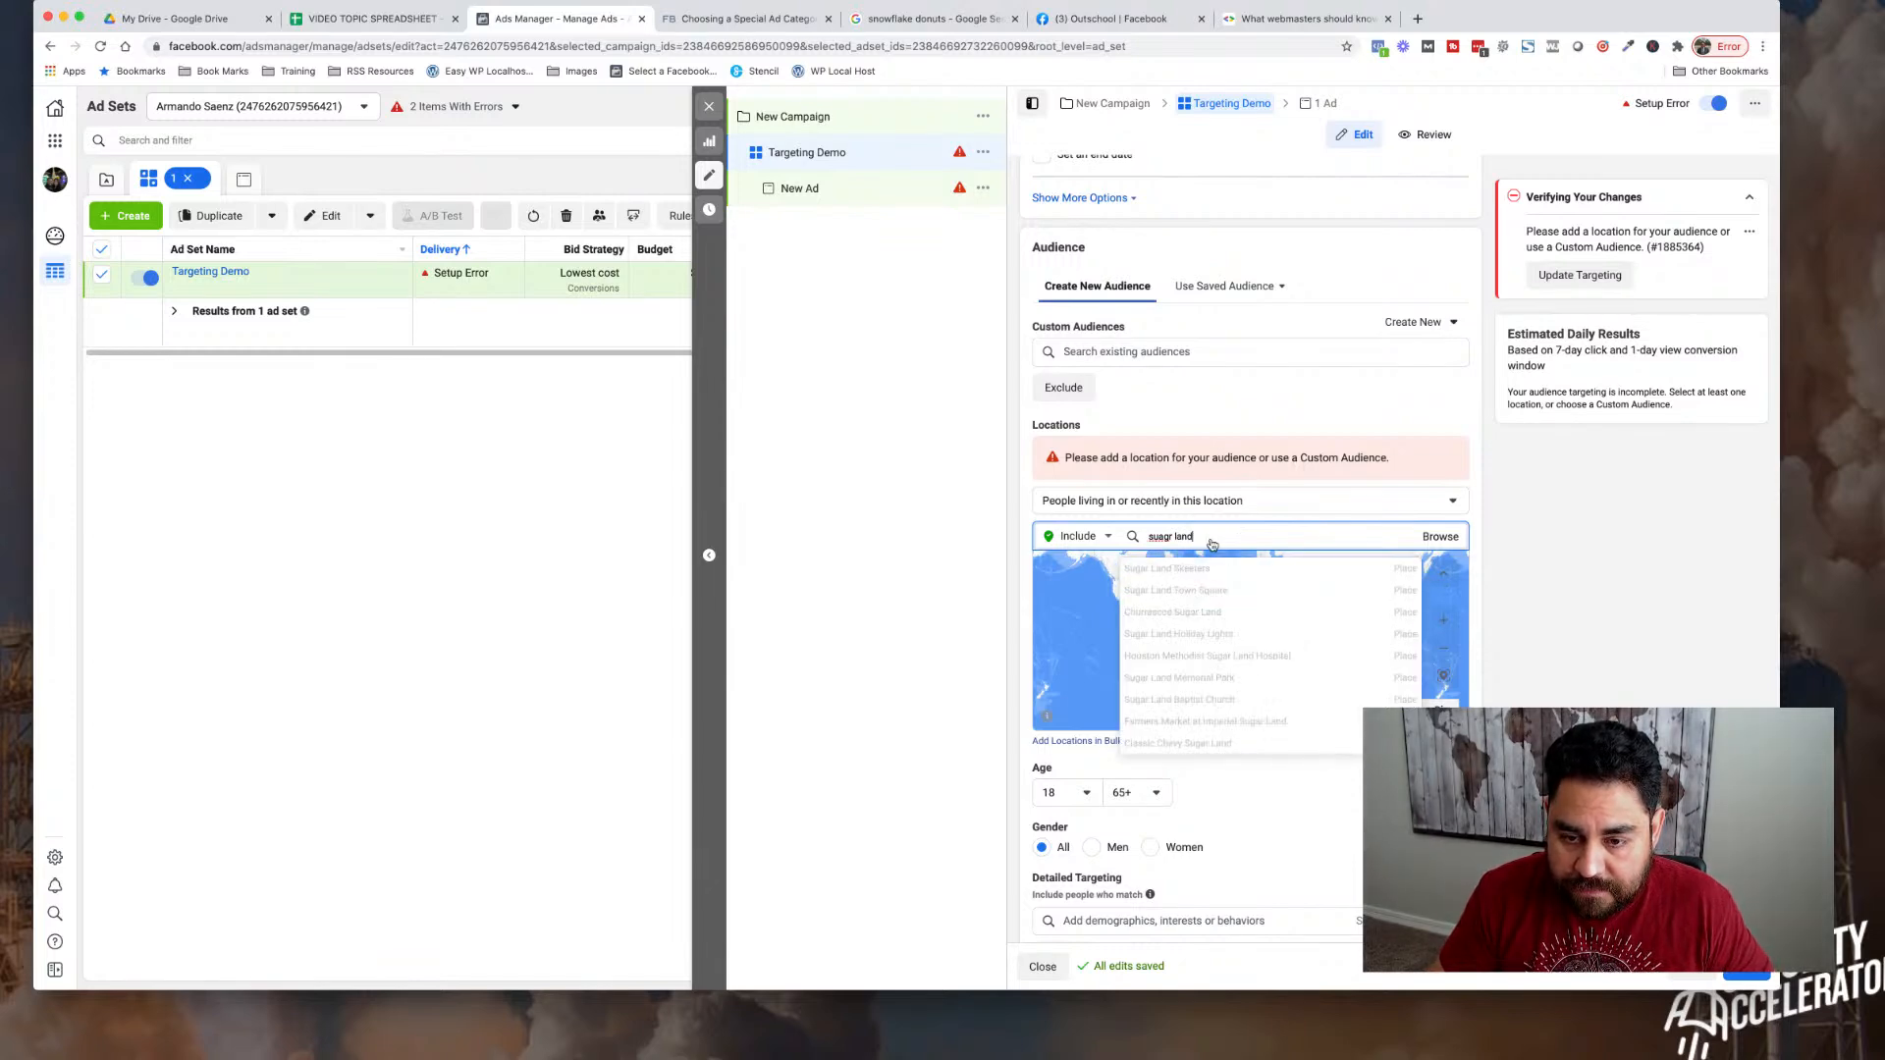
triple_click(1210, 541)
text(sugar land)
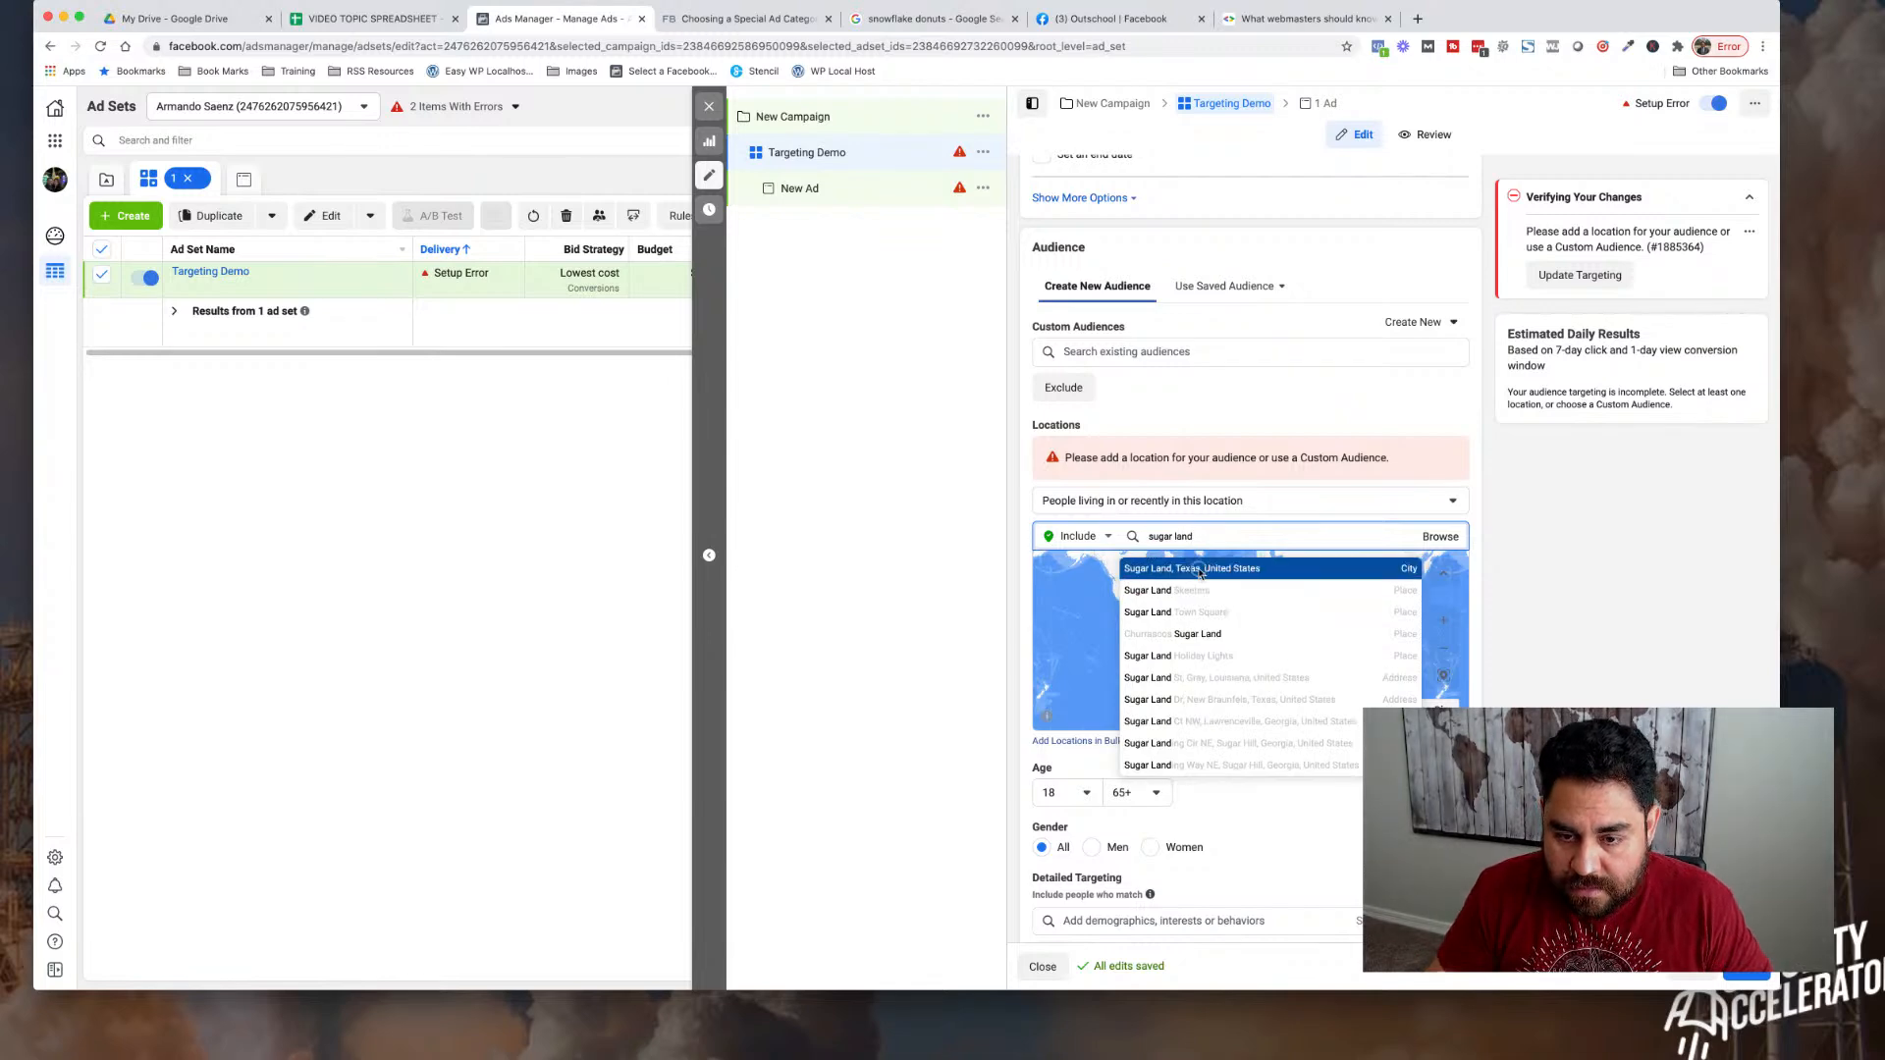
click(1199, 578)
click(1229, 519)
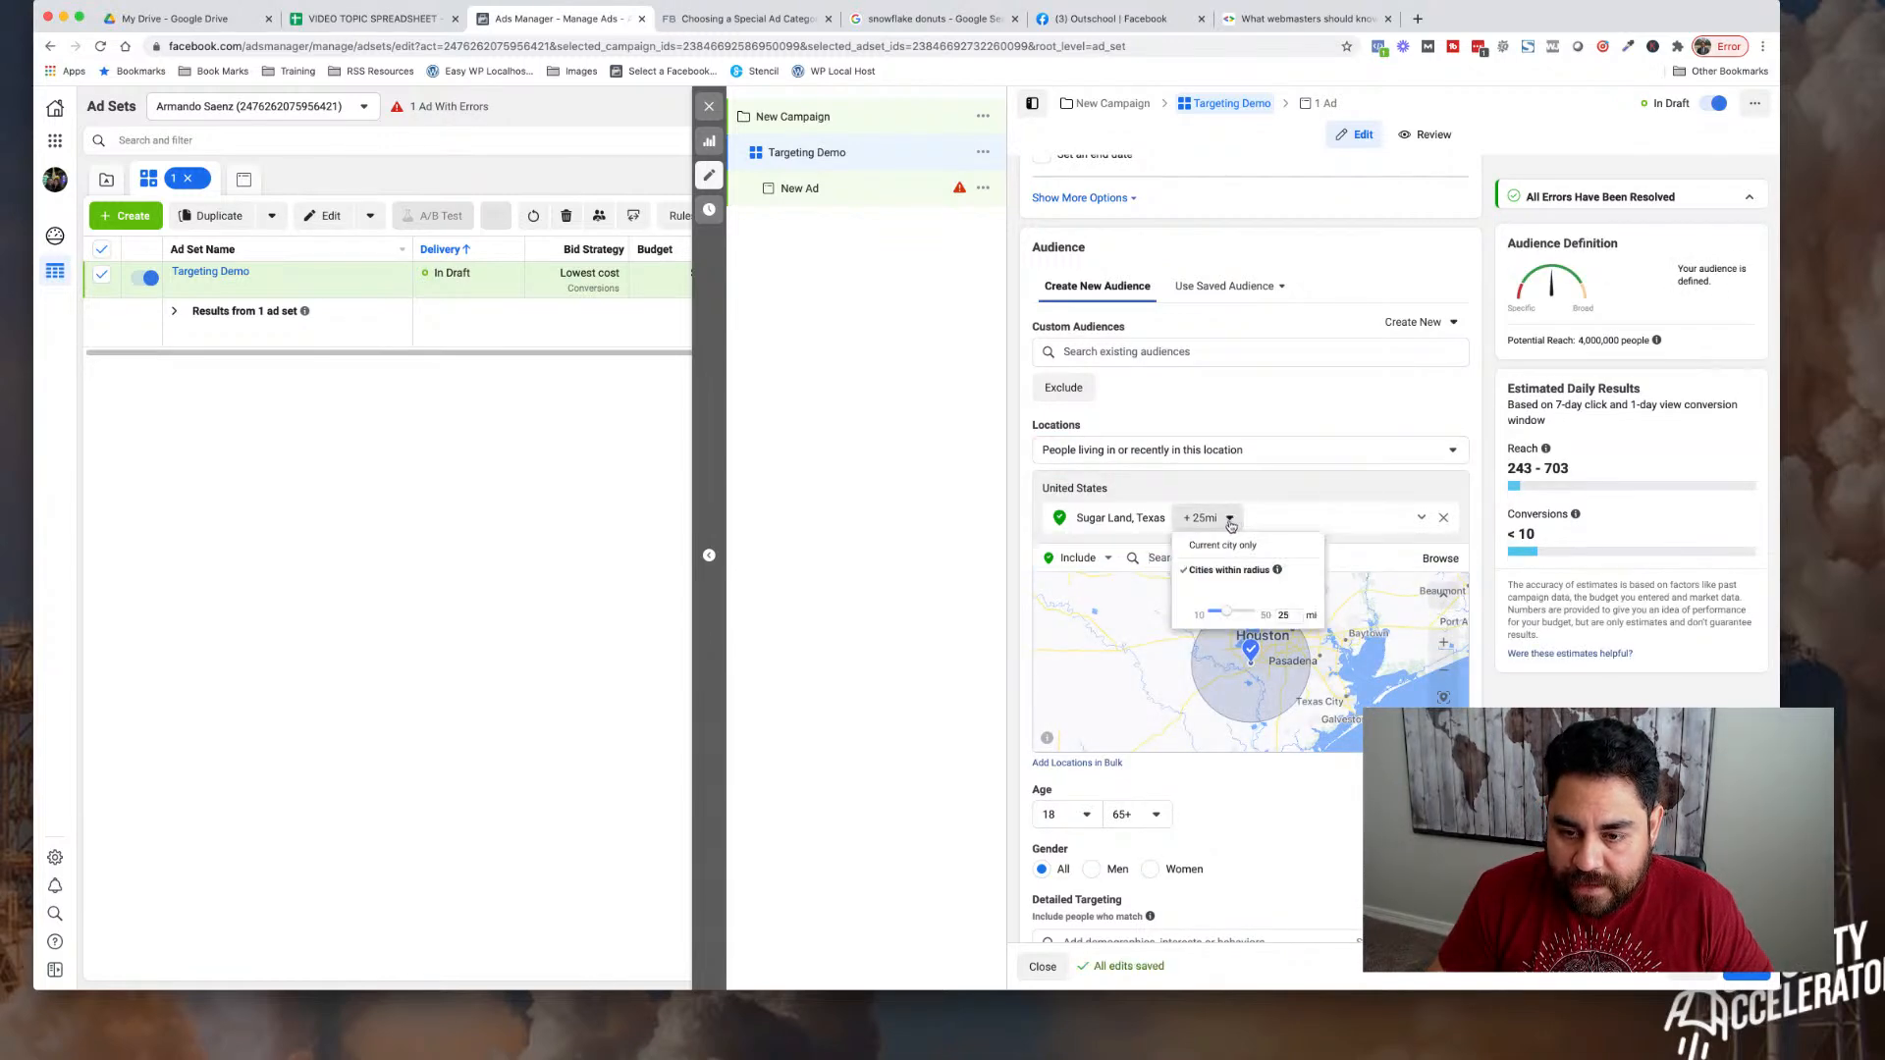
click(1227, 546)
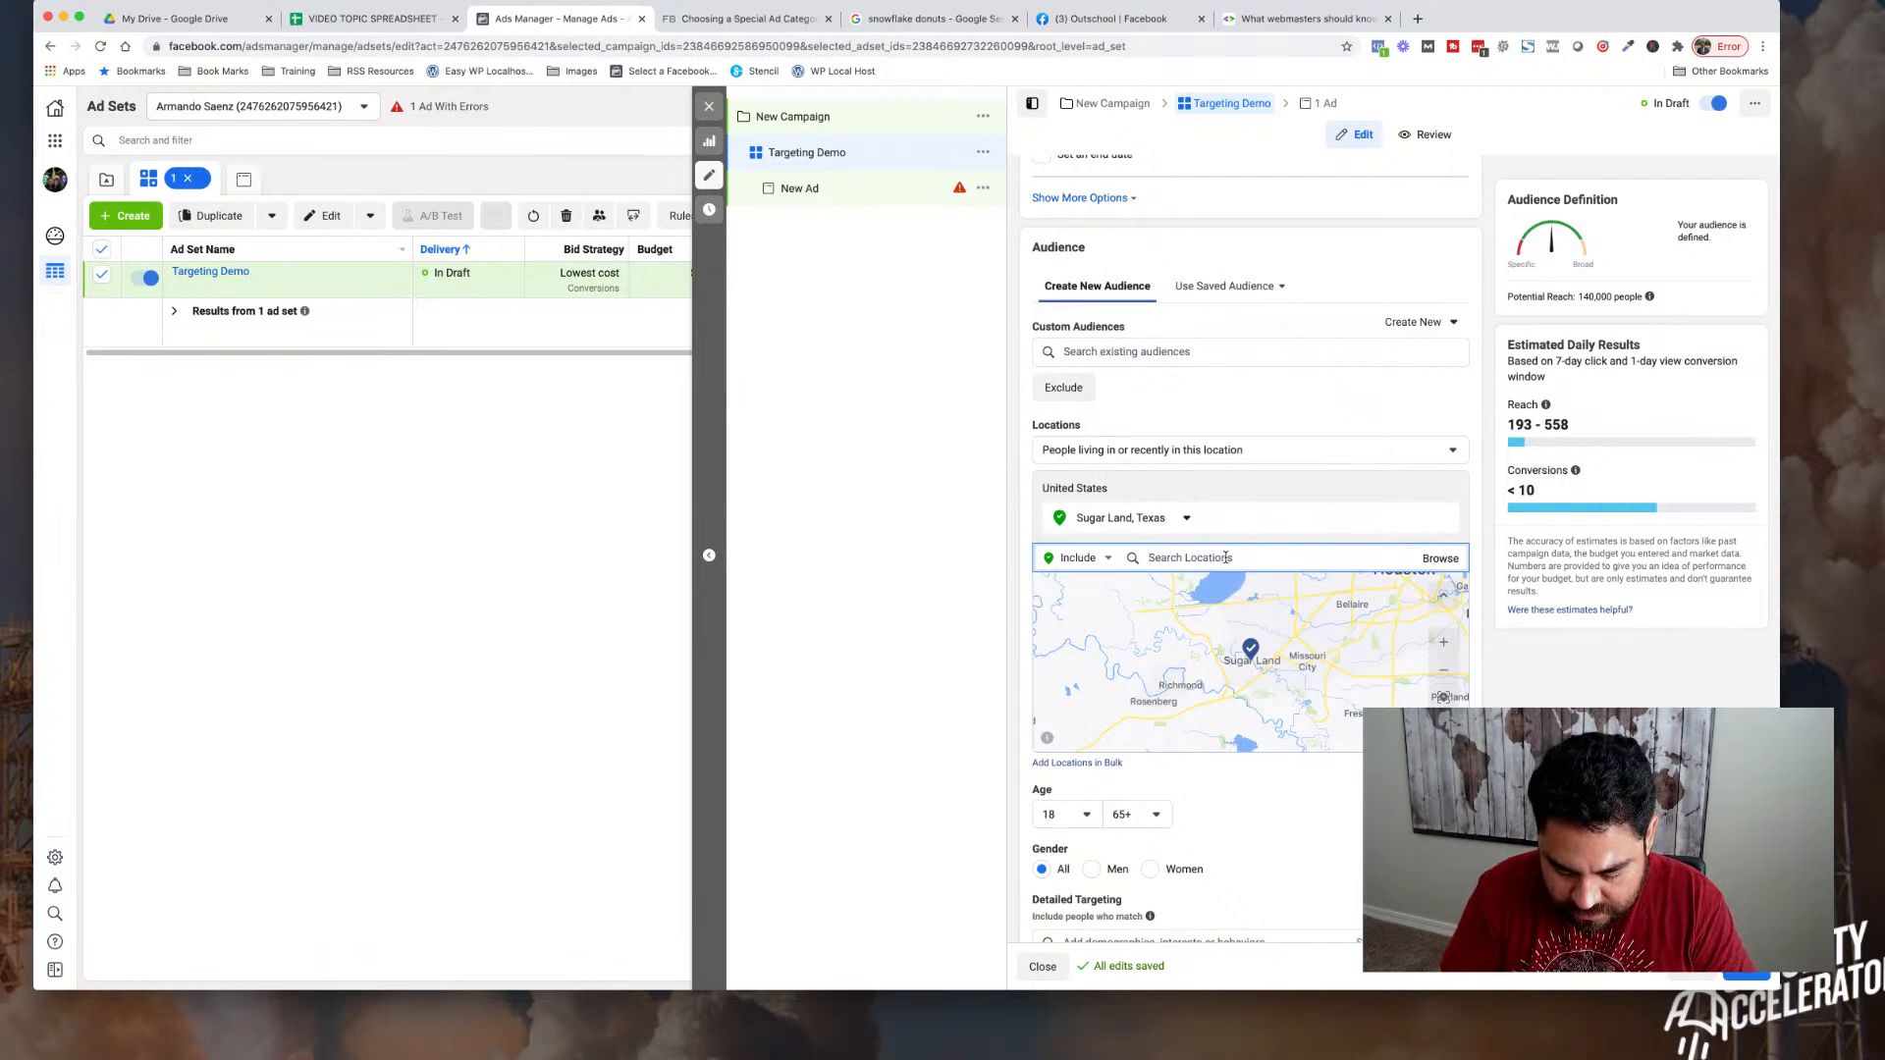
- Include the city of Port Arthur, Texas as a targeted location and limit it to the current city only
text(port)
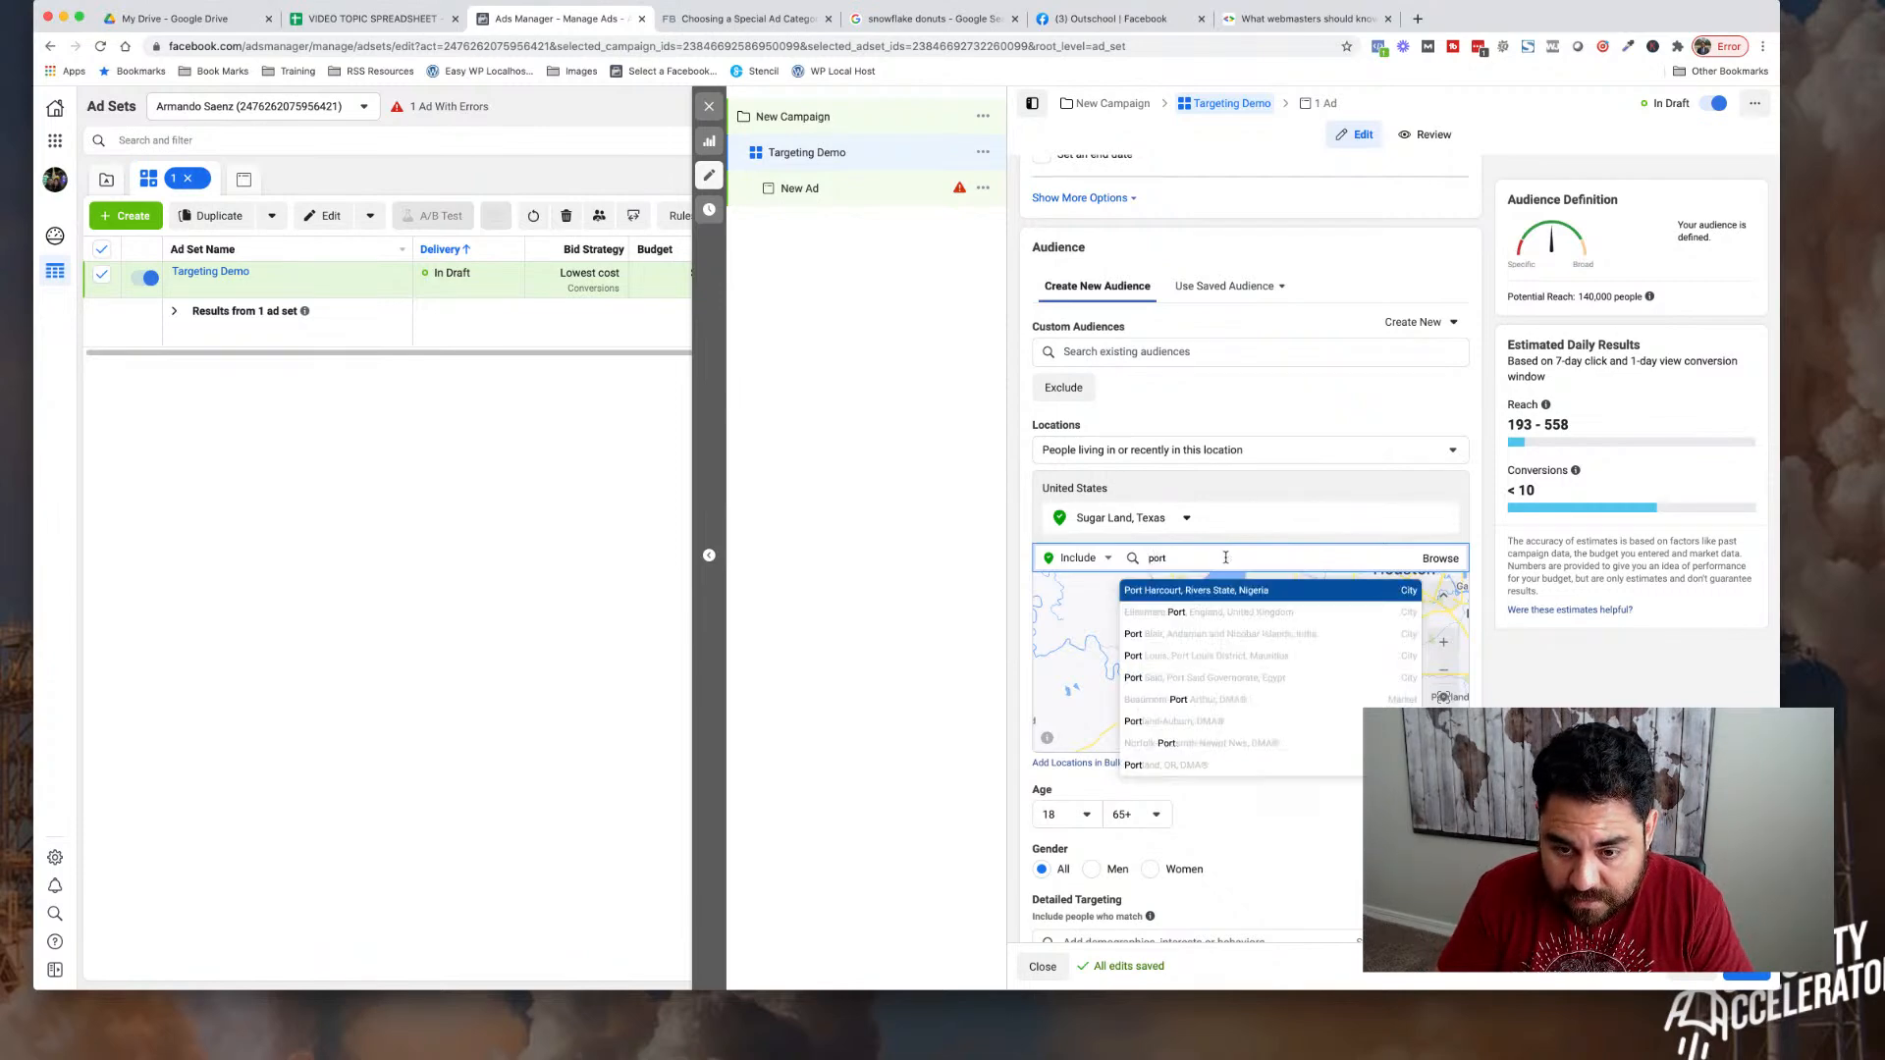
text( arthu)
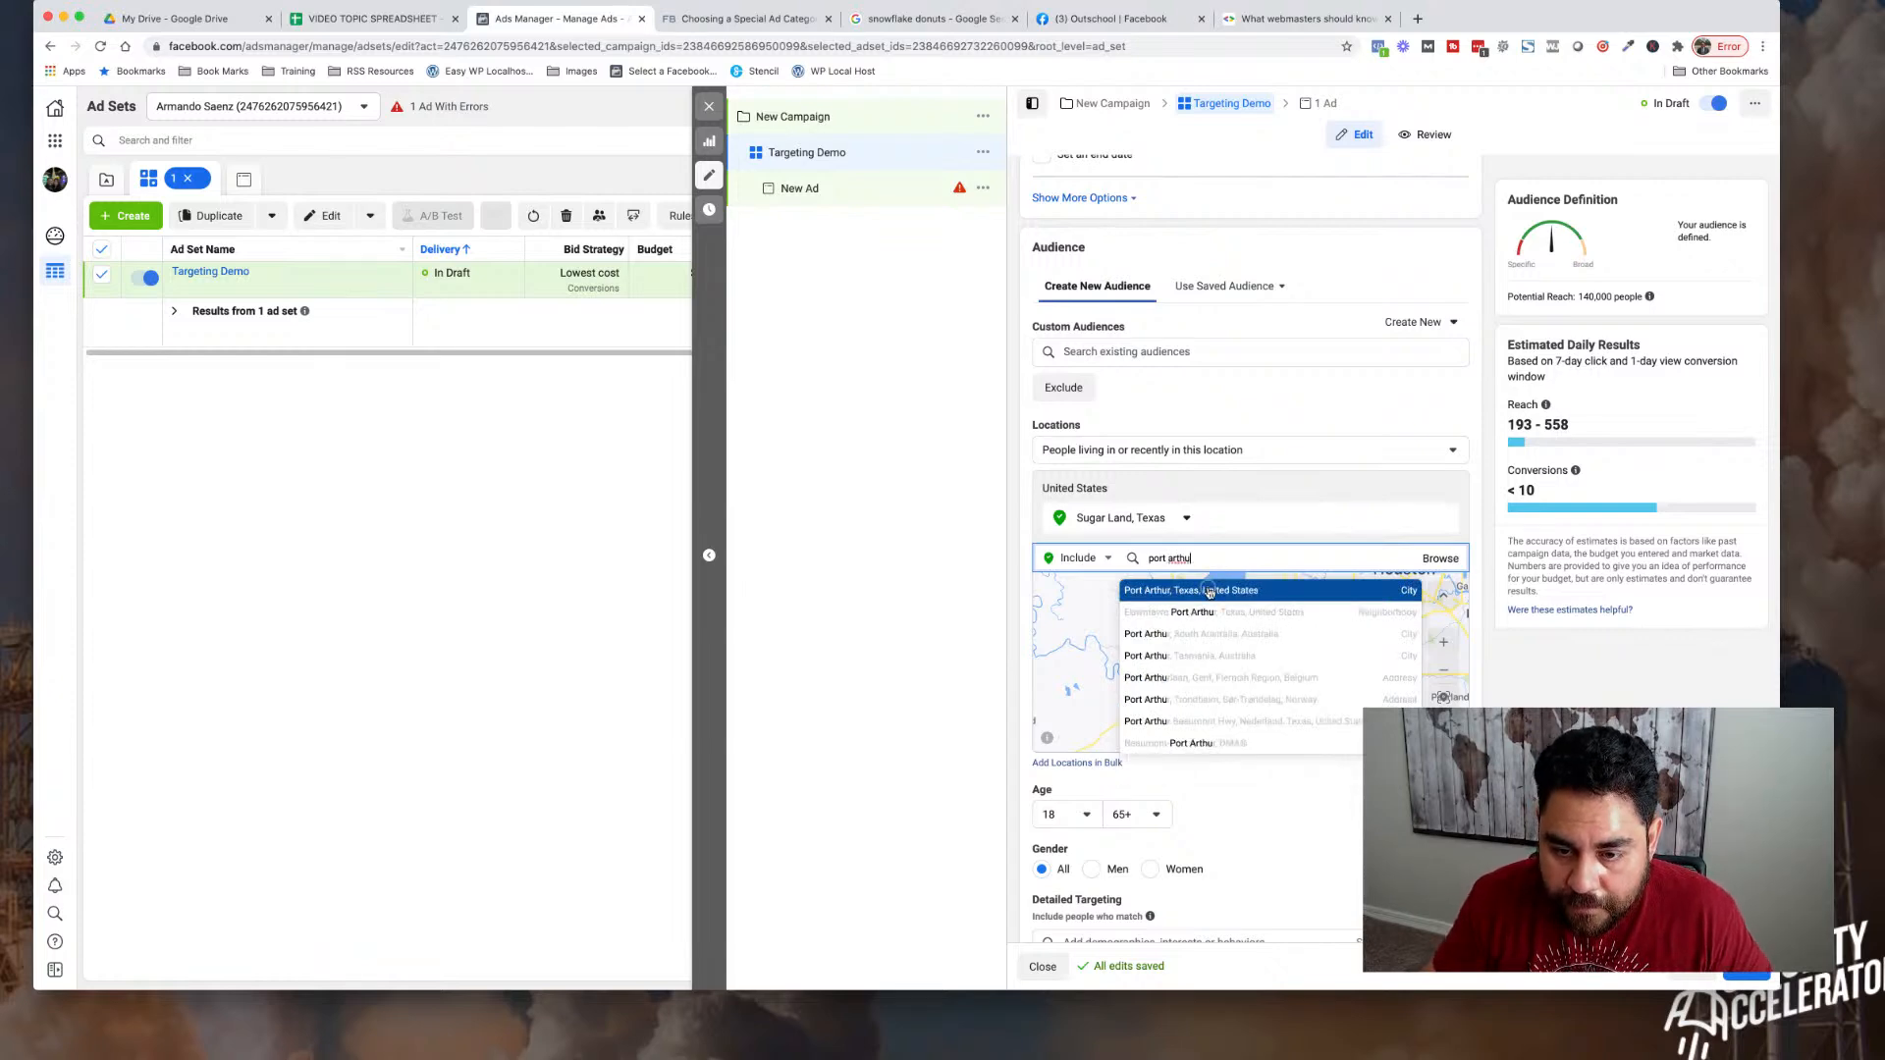
click(1209, 589)
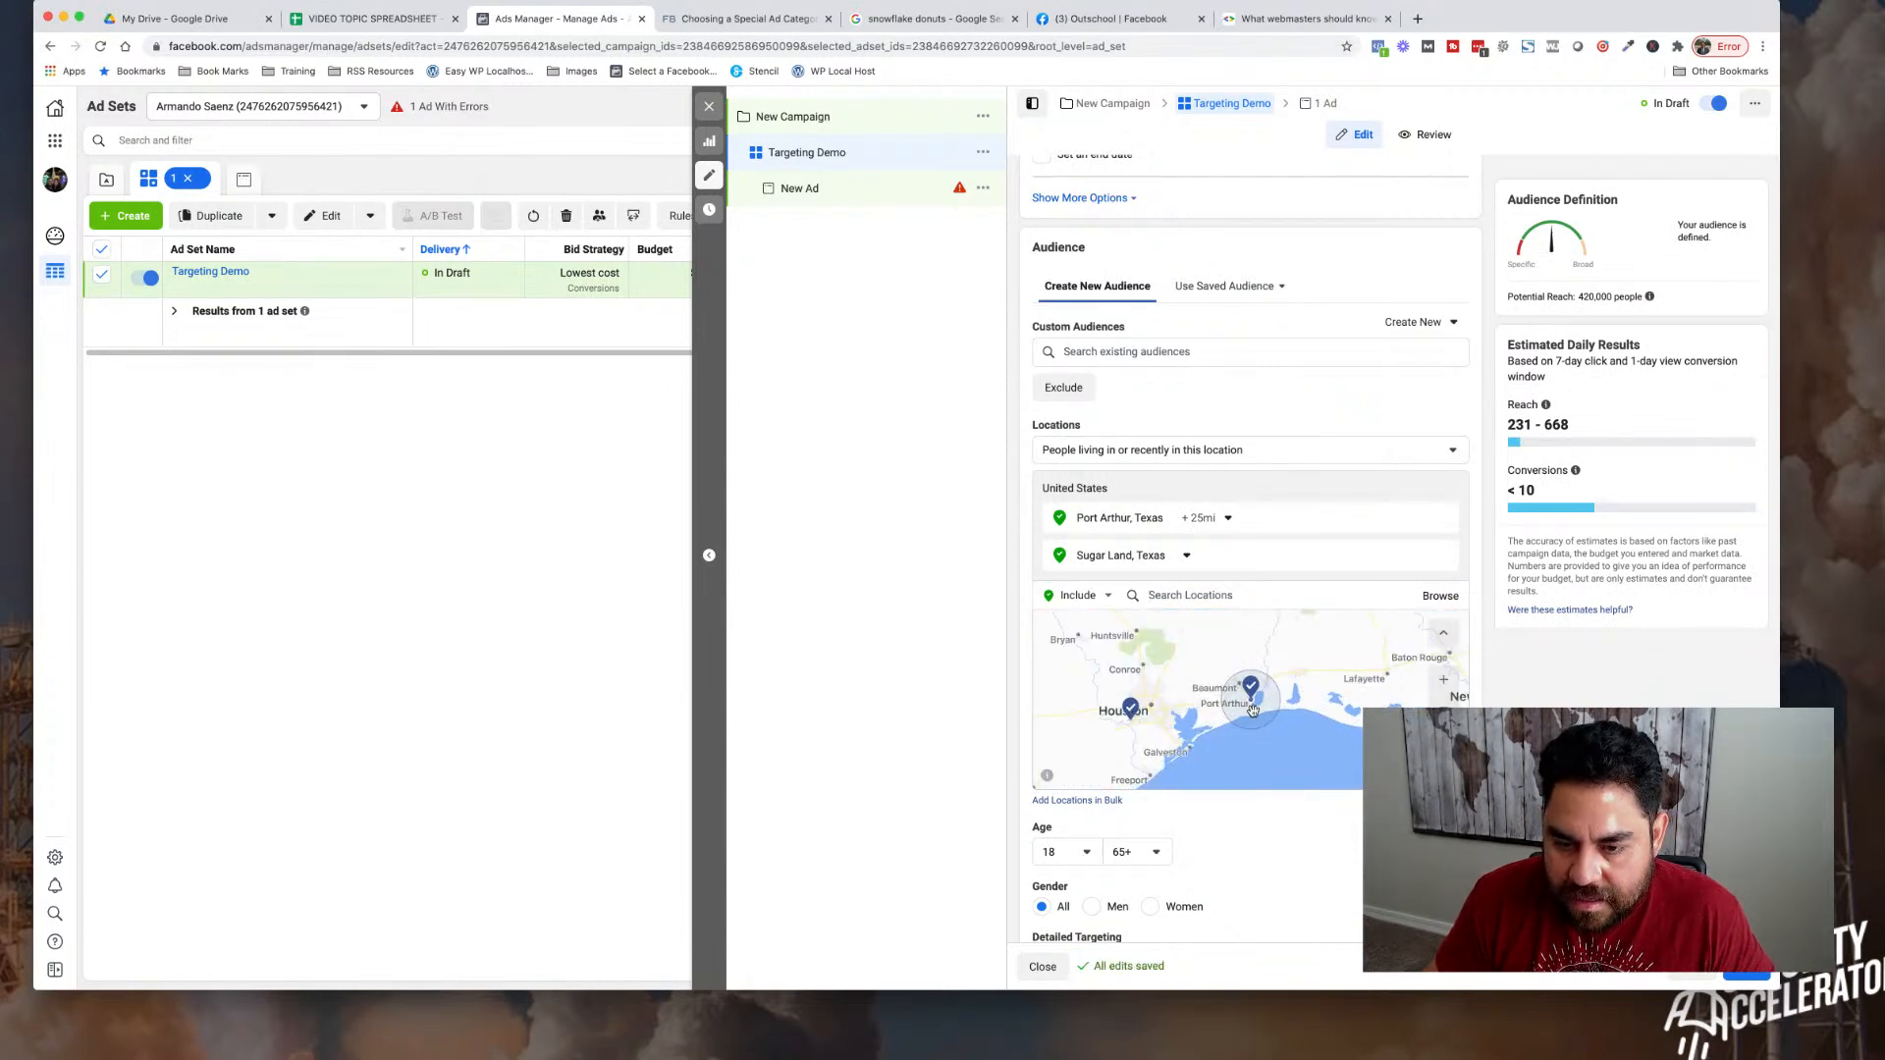
click(1224, 518)
click(1216, 543)
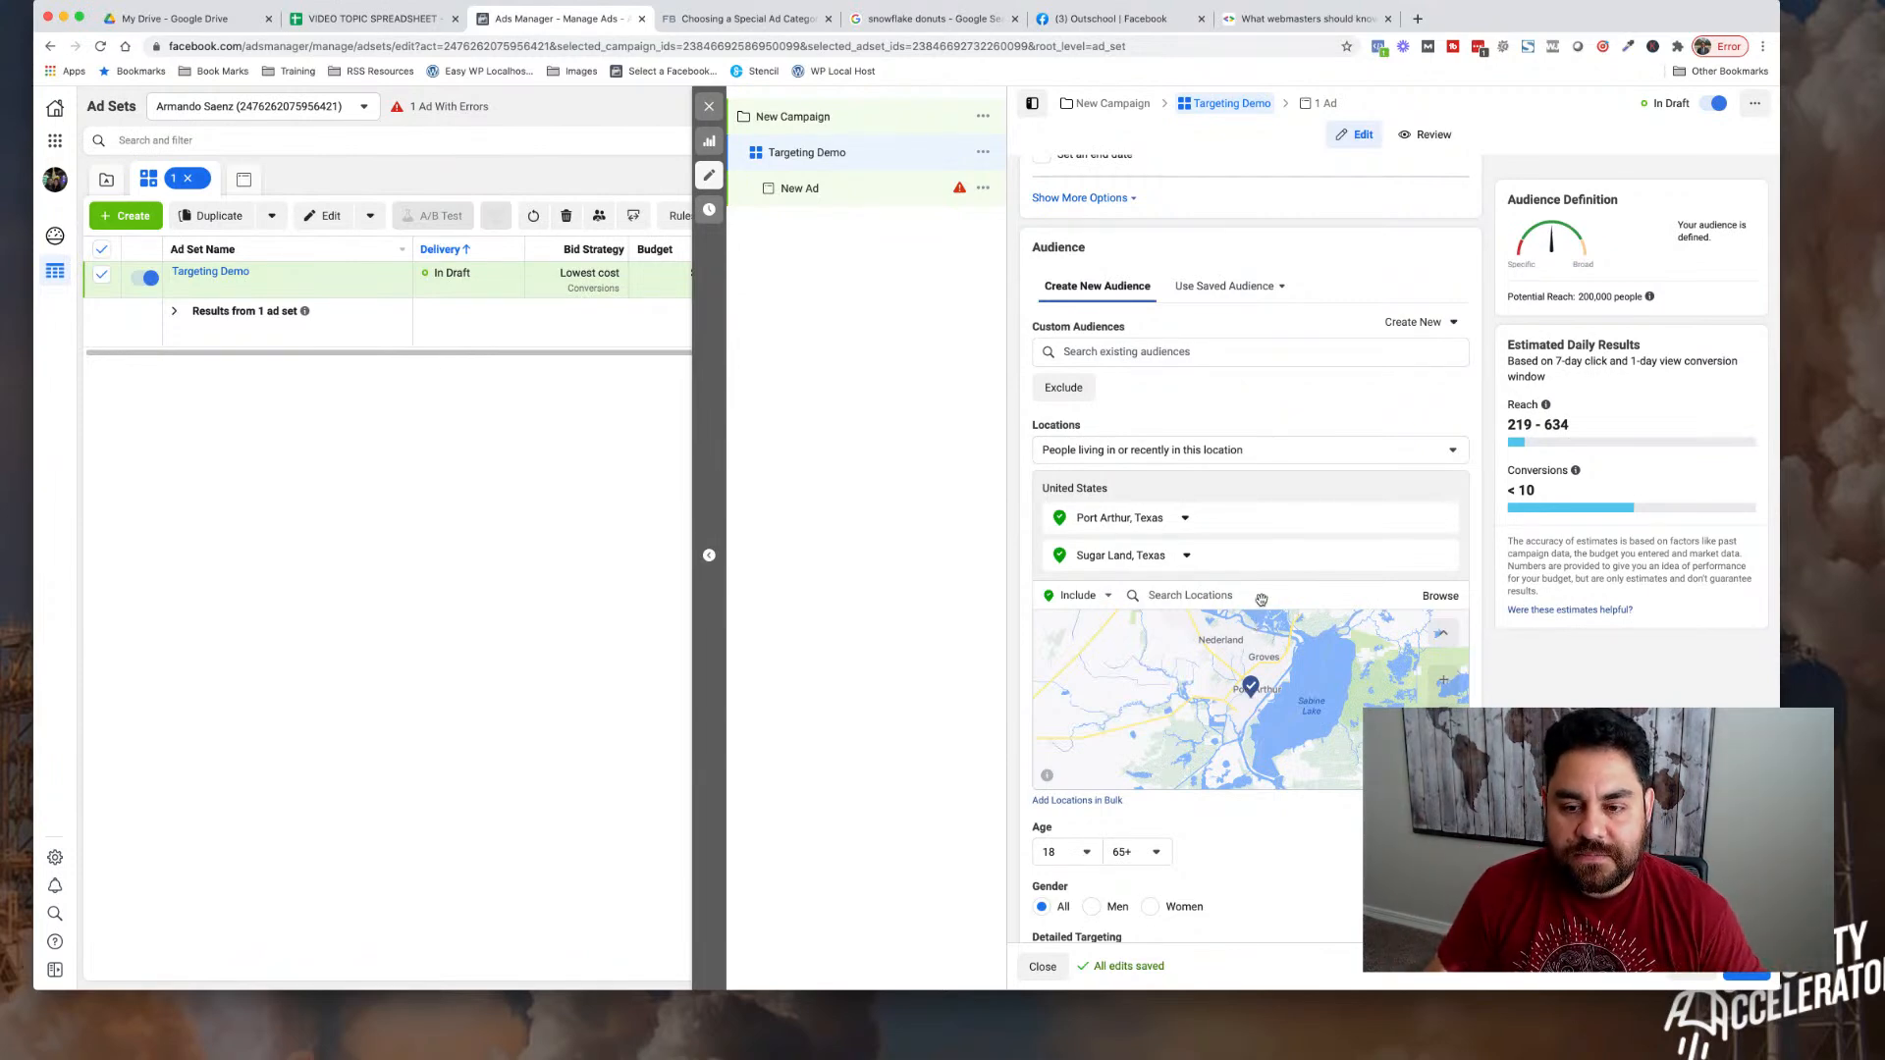
scroll(1237, 604, down, 5)
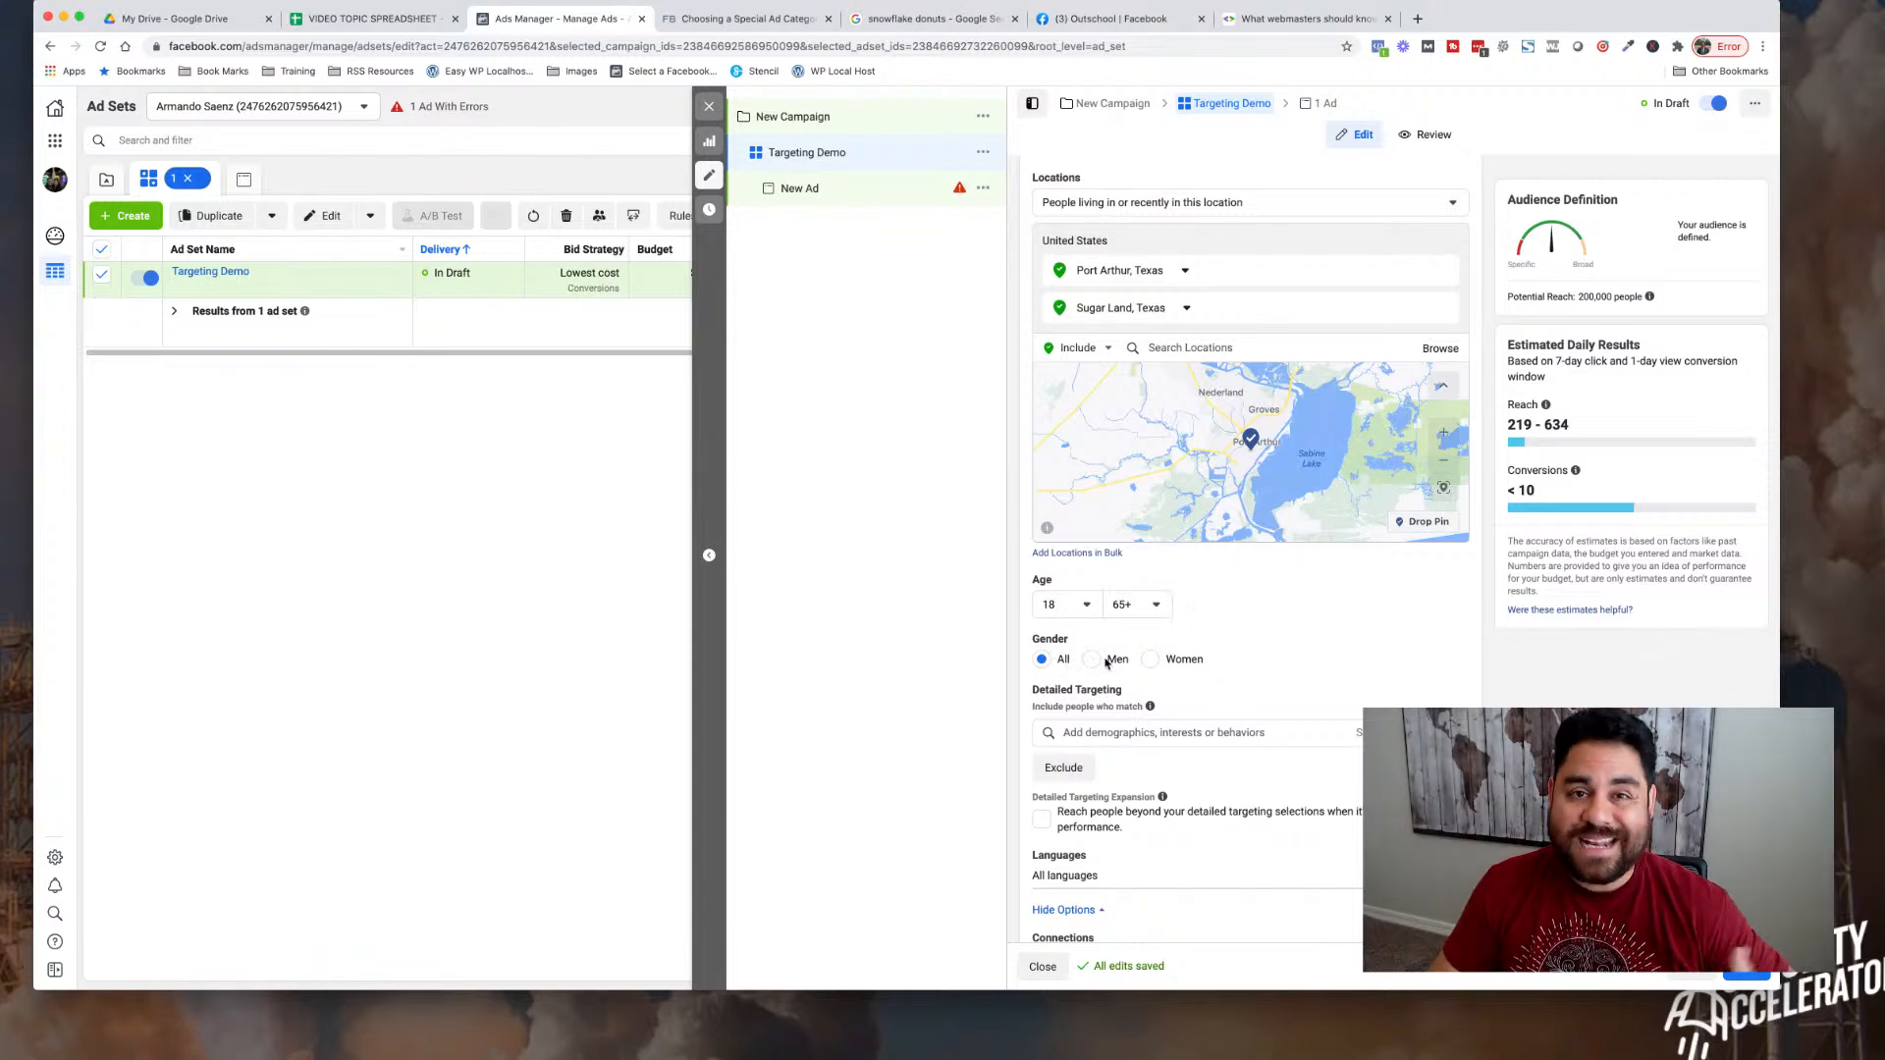
scroll(1107, 663, down, 1)
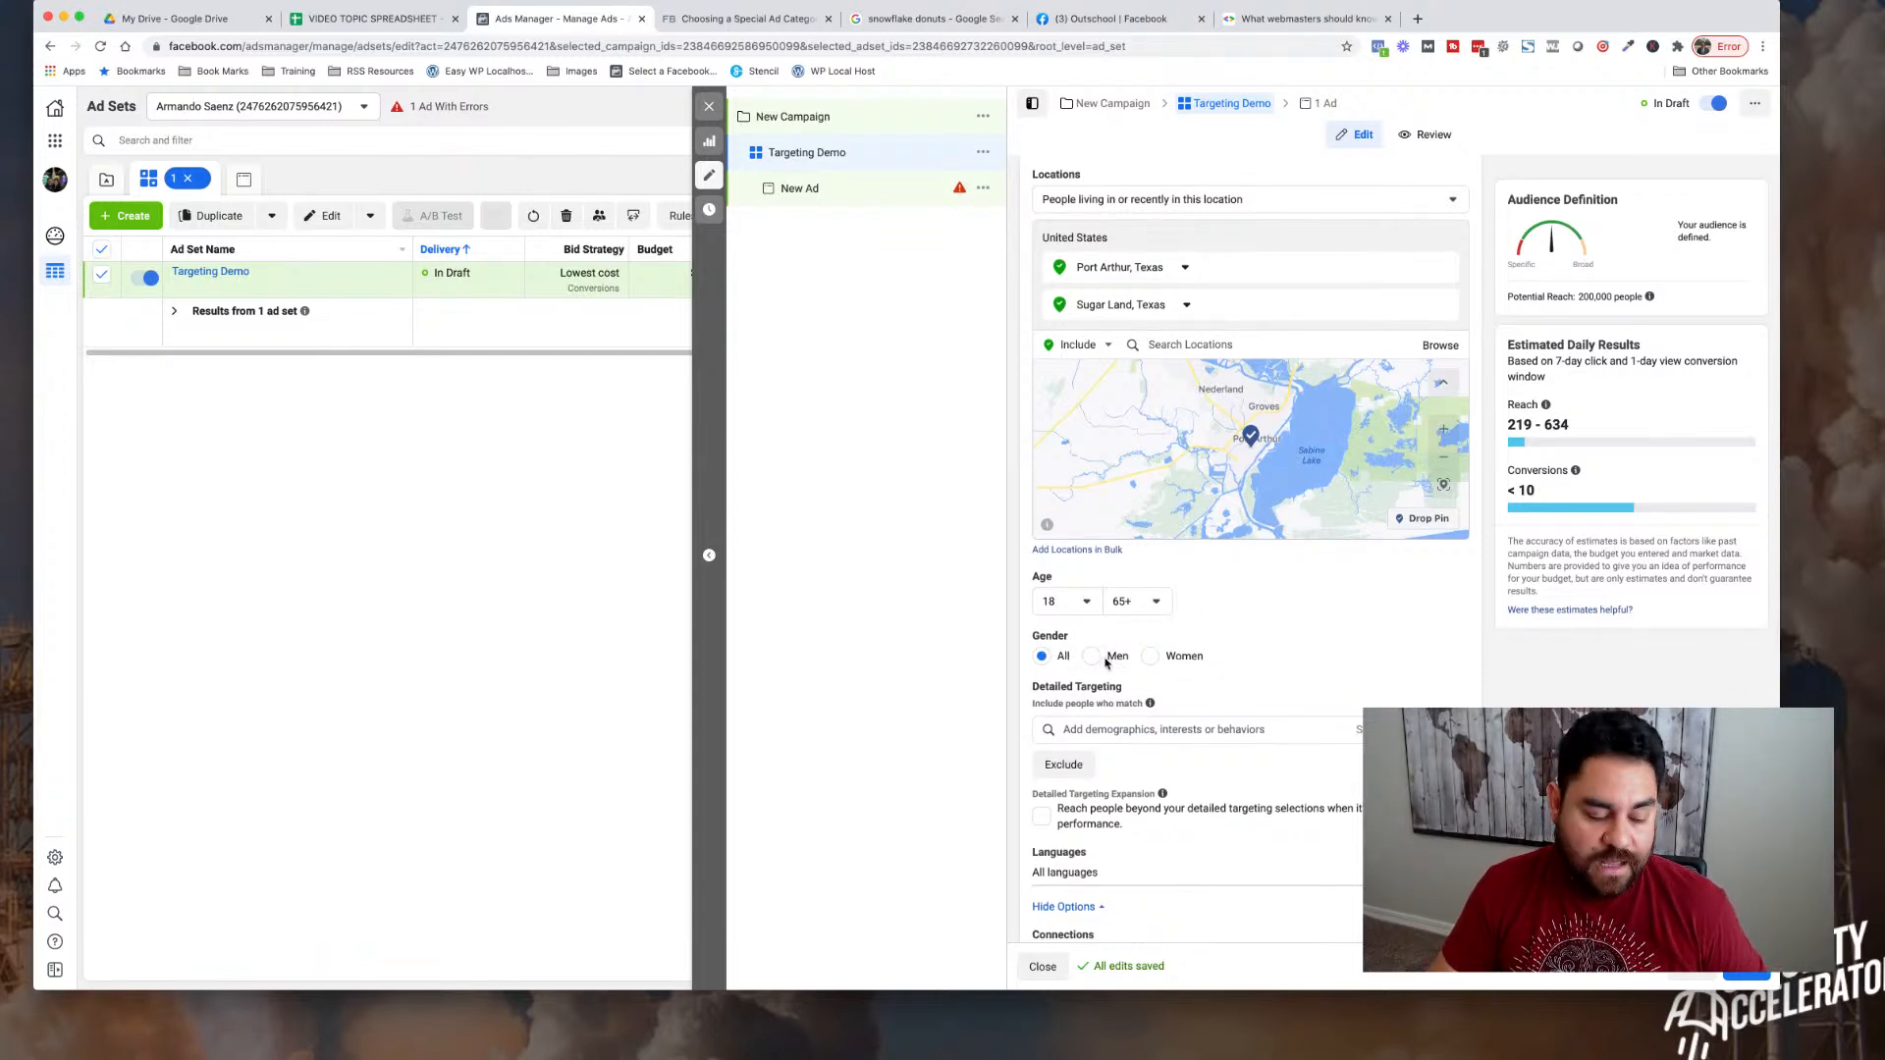